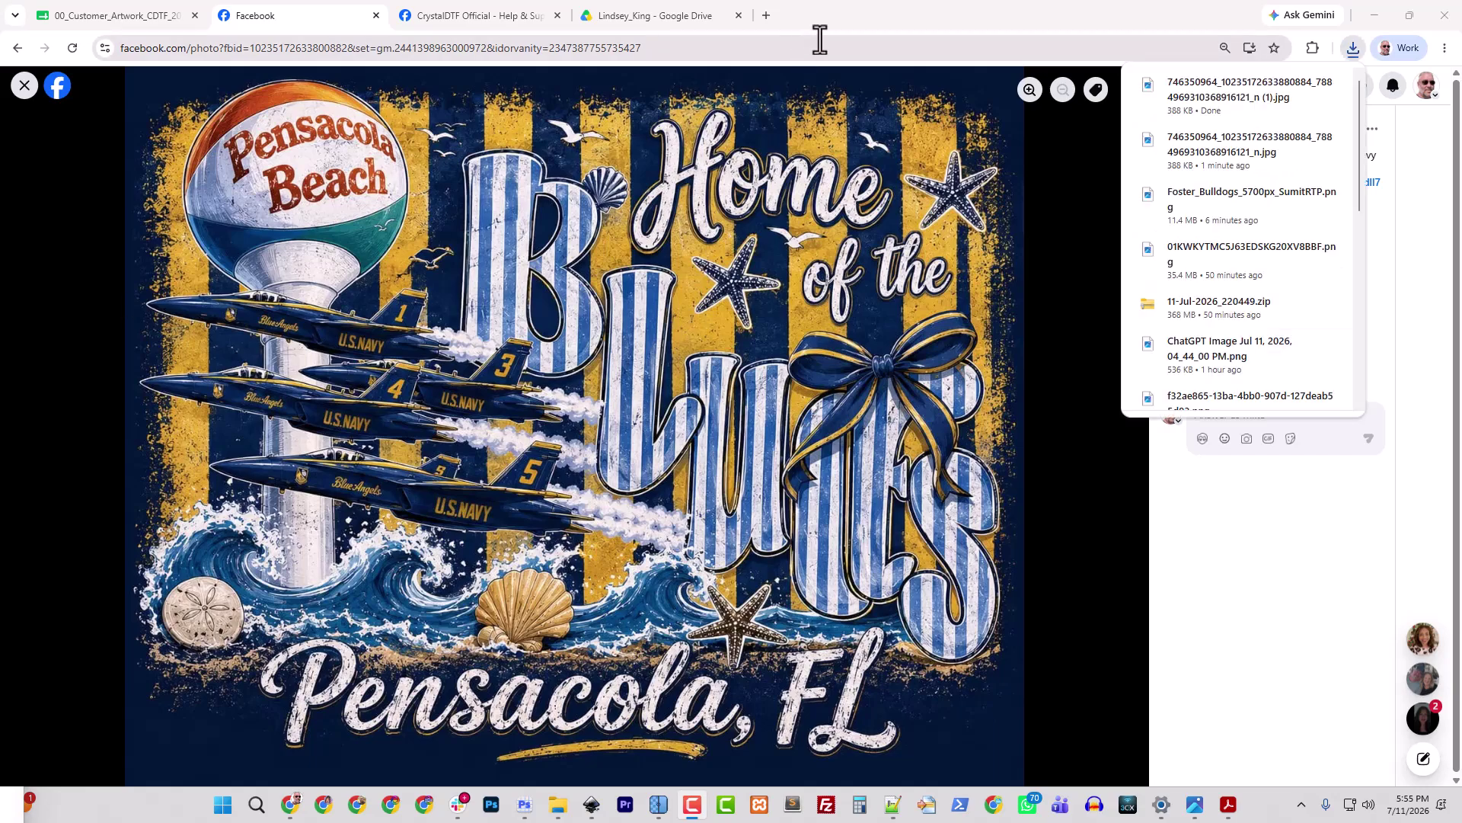
Step: Open chatgpt.com in a new browser tab
{"action": "left_click", "coordinate": [767, 16]}
{"action": "type", "text": "ch"}
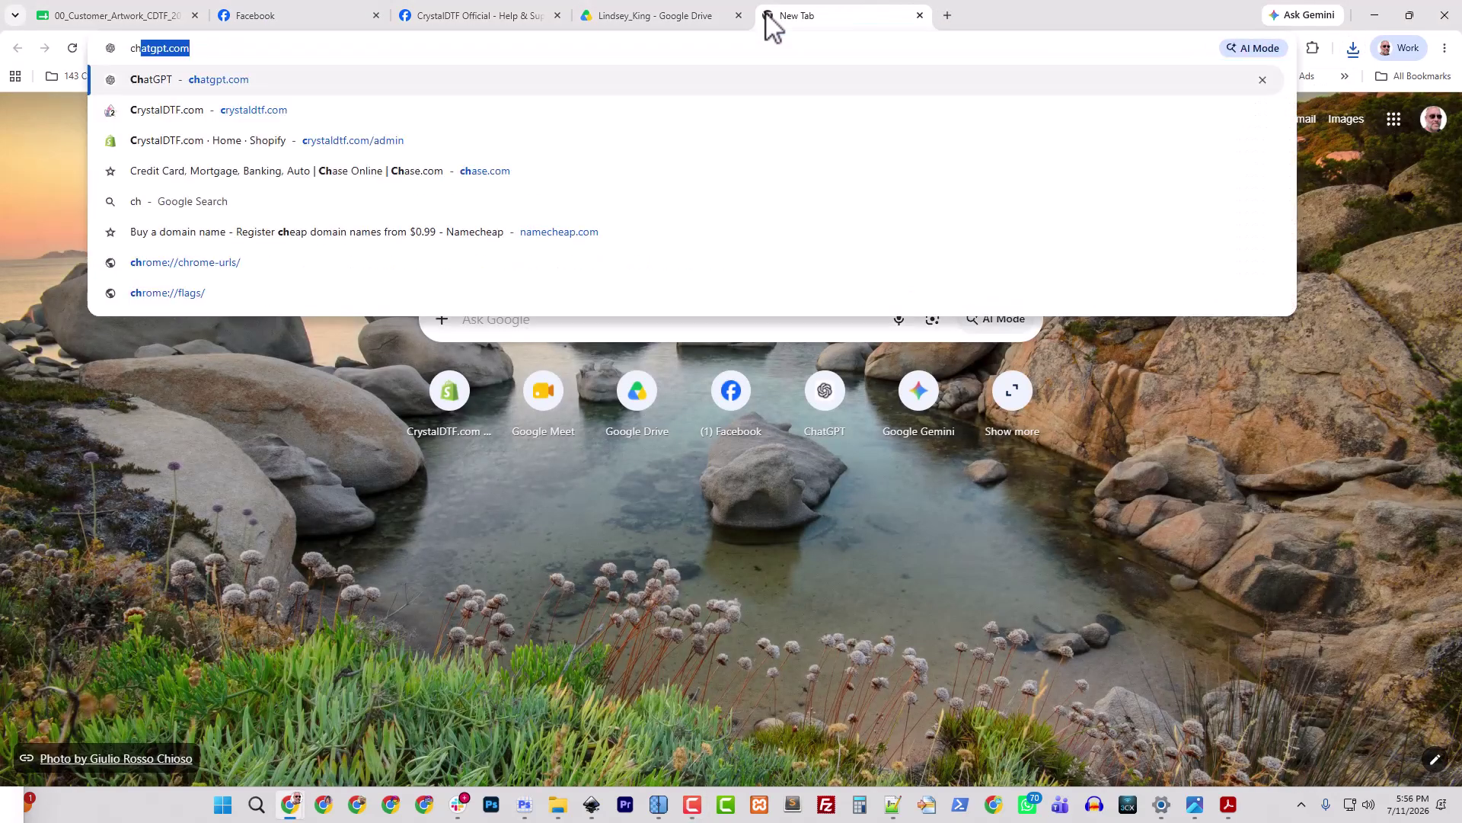
{"action": "type", "text": "atgpt.com"}
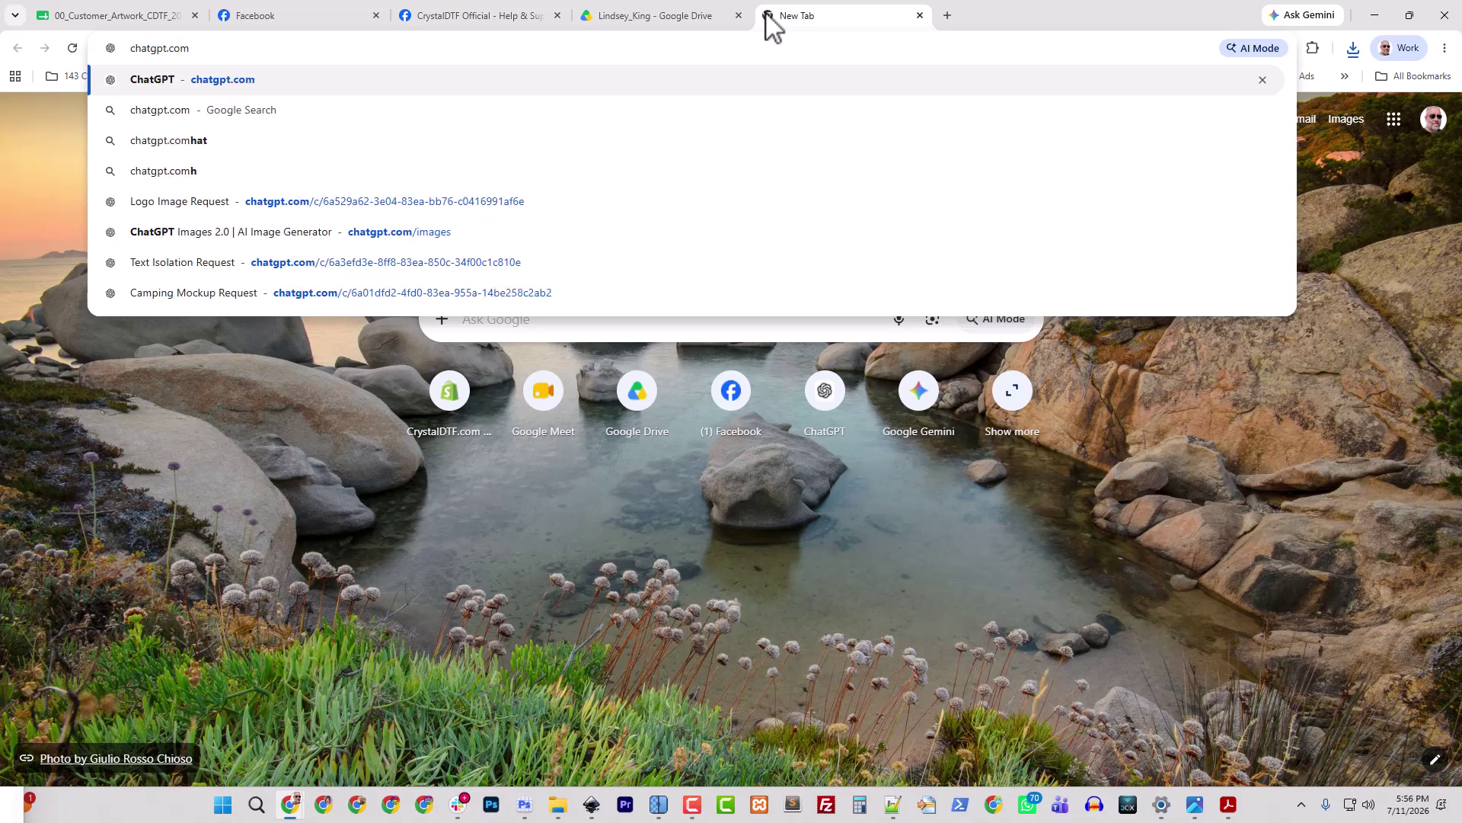
{"action": "key", "text": "Return"}
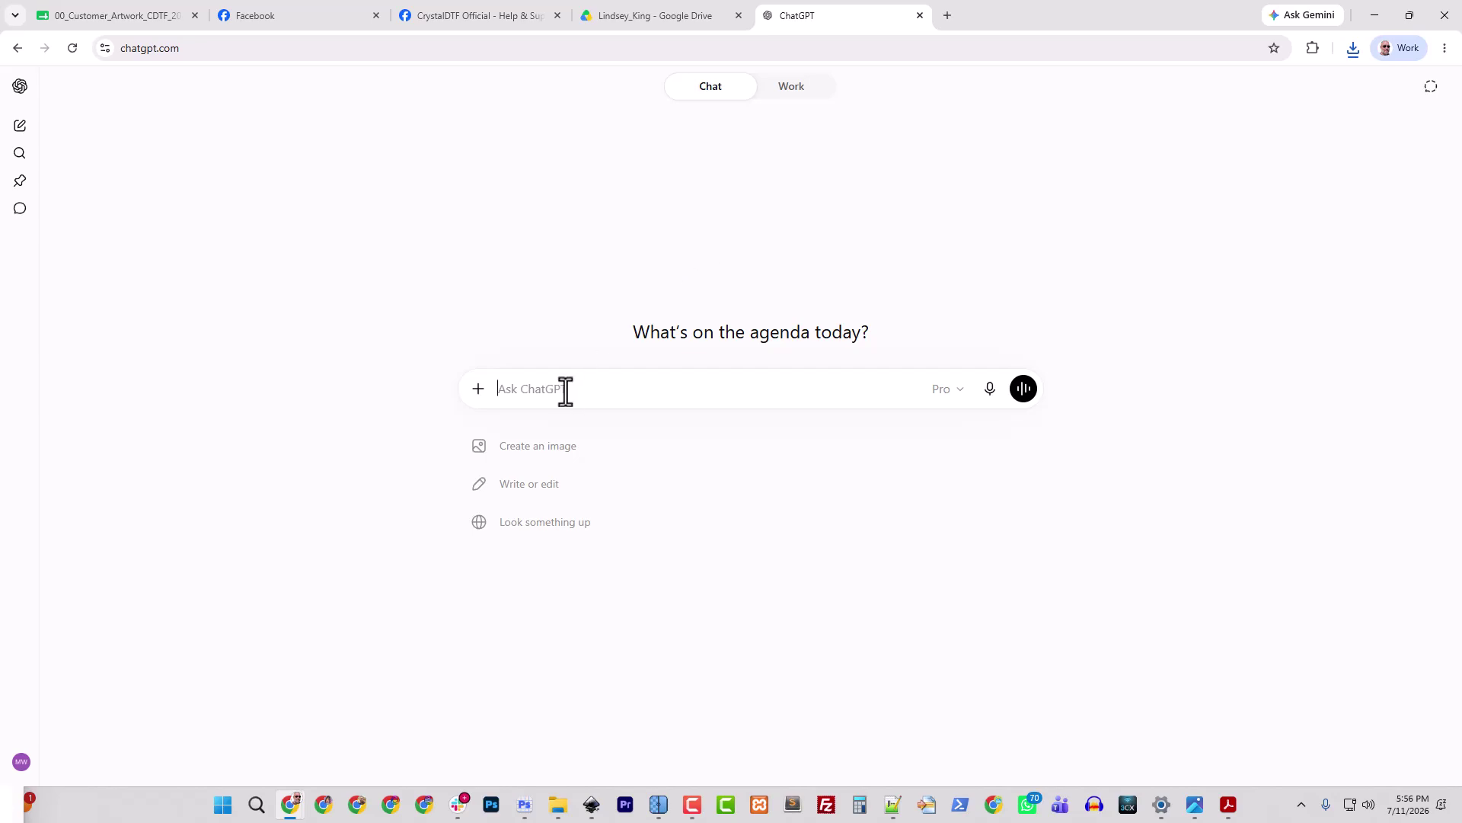
{"action": "left_click", "coordinate": [478, 390]}
{"action": "left_click", "coordinate": [512, 427]}
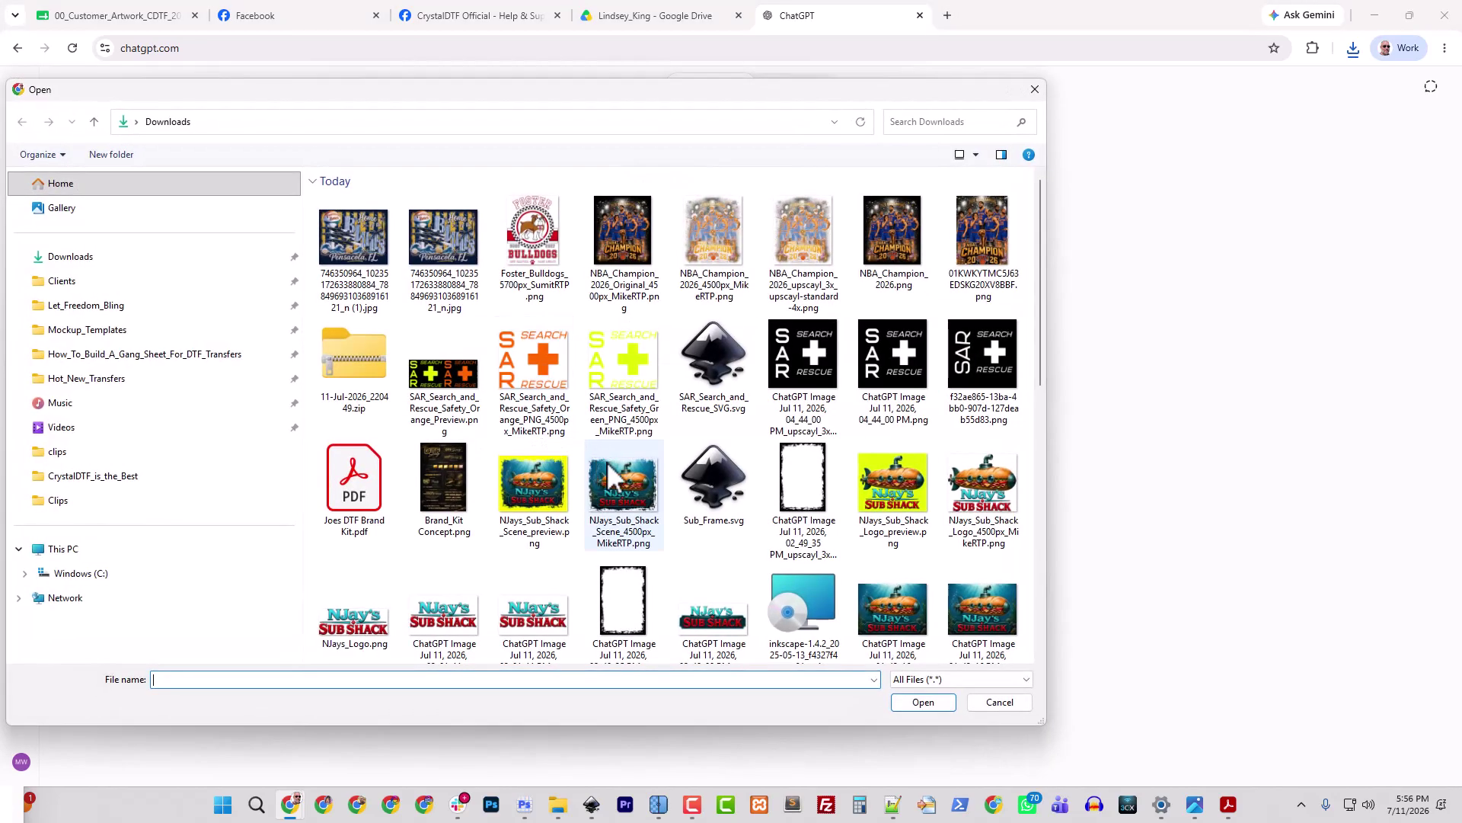
{"action": "left_click", "coordinate": [445, 285]}
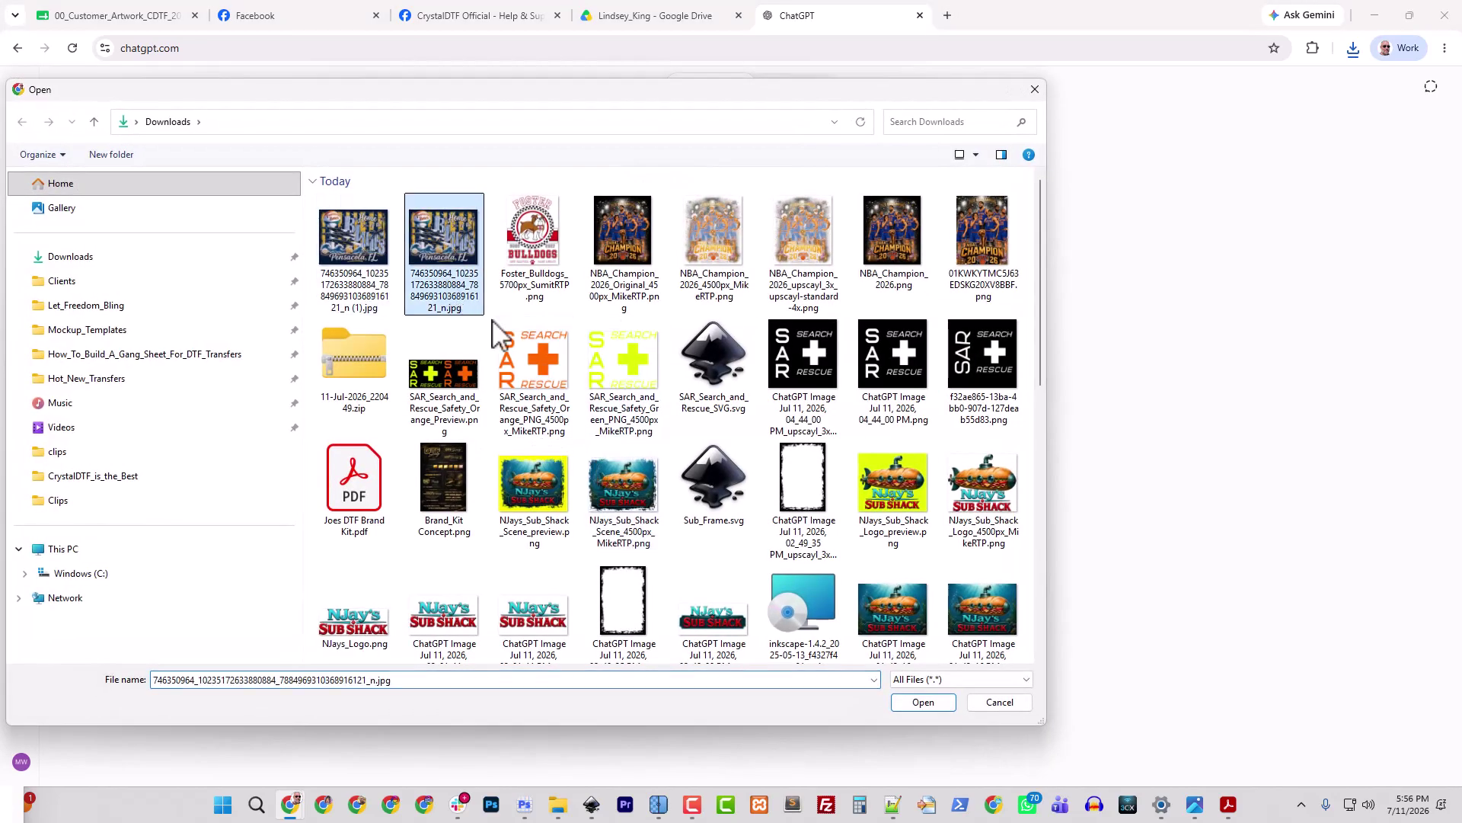
{"action": "left_click", "coordinate": [923, 702]}
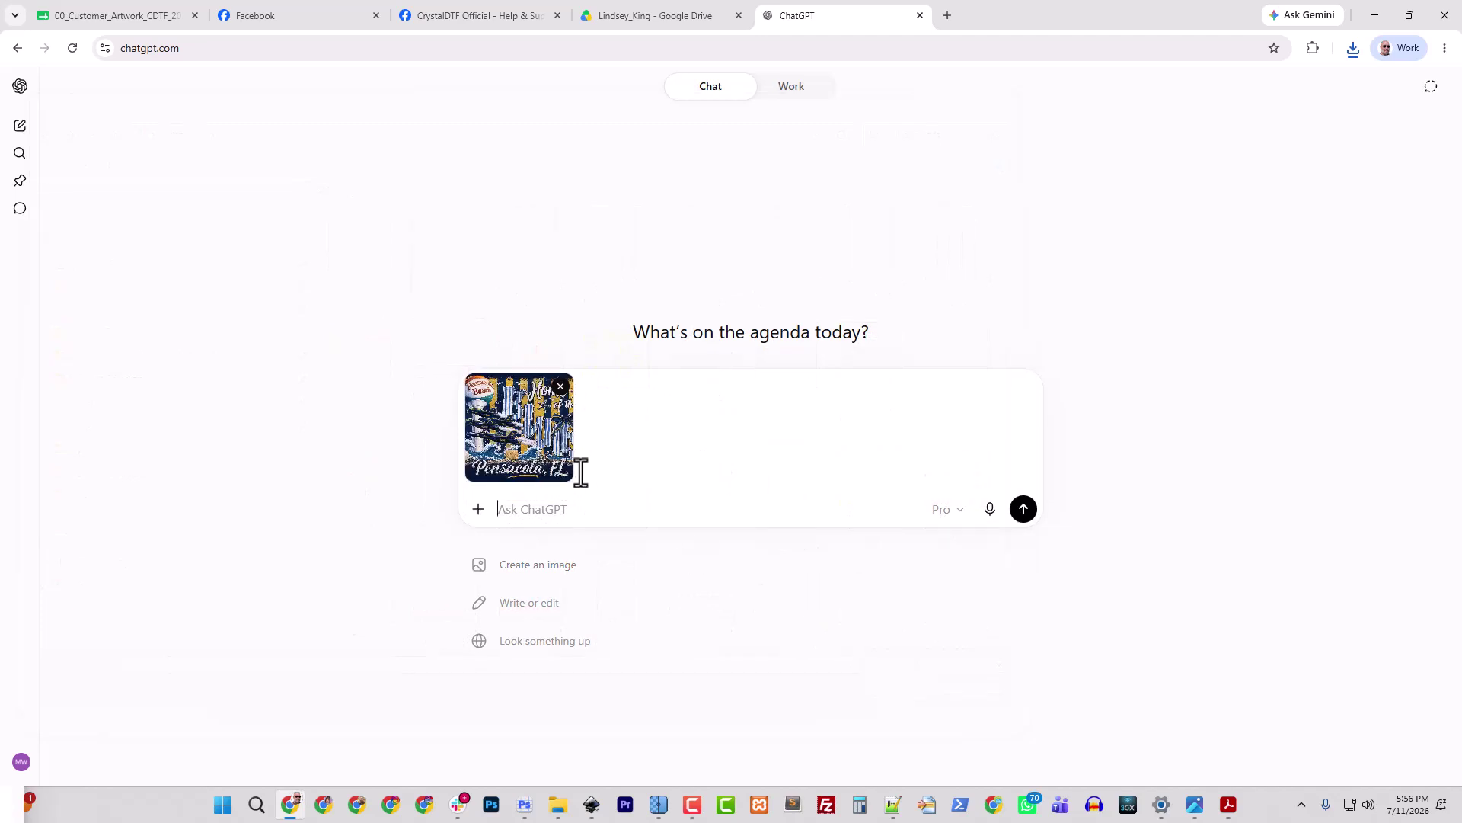
Step: Submit a create-image prompt to recreate and redraw the concept art with no significant layout or design changes, enhanced fine details, print-ready and production quality
{"action": "type", "text": "Recreateand redraw this artwork."}
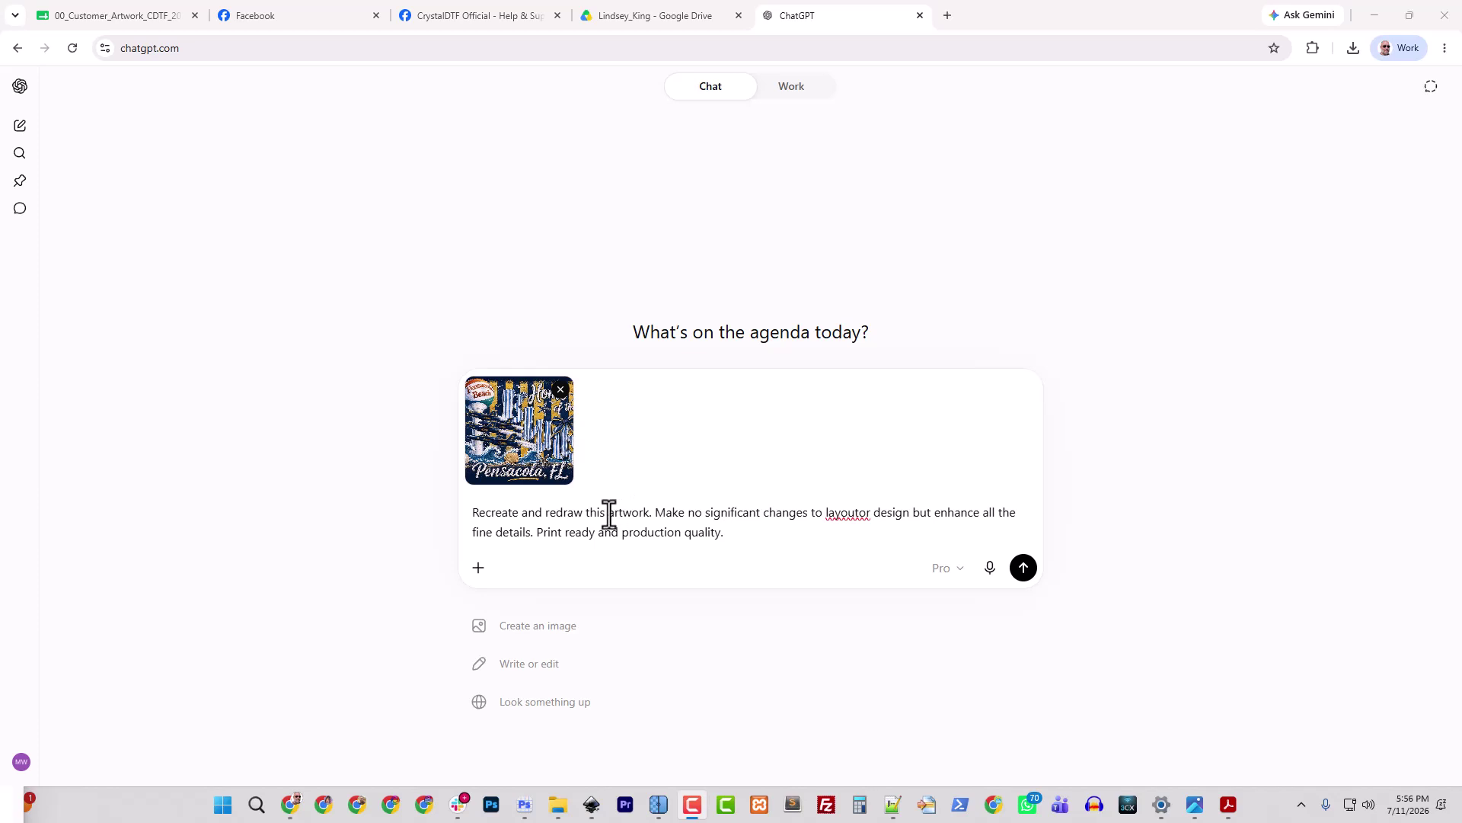
{"action": "left_click", "coordinate": [616, 513]}
{"action": "type", "text": "concept"}
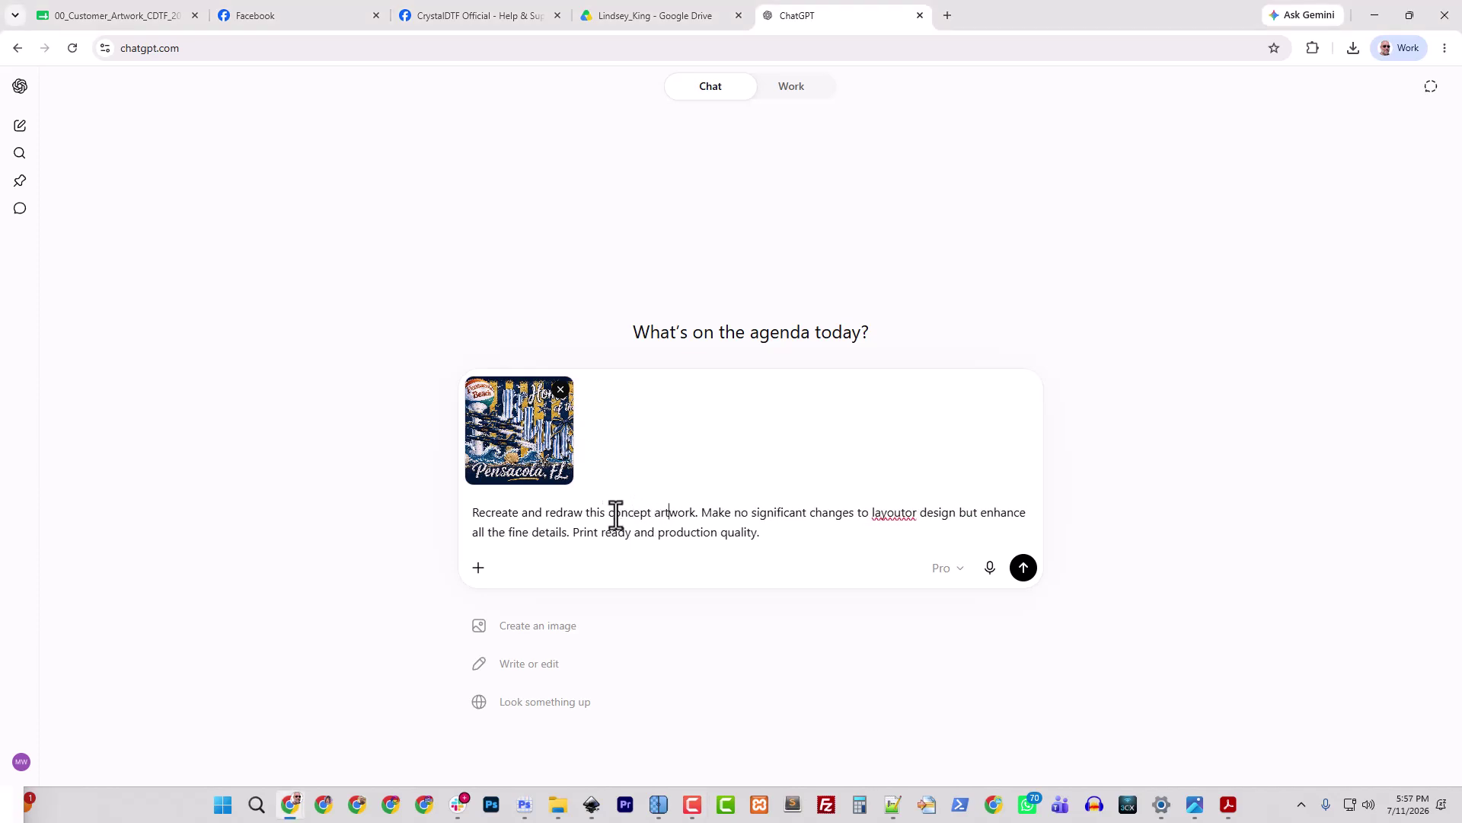
{"action": "key", "text": "BackSpace"}
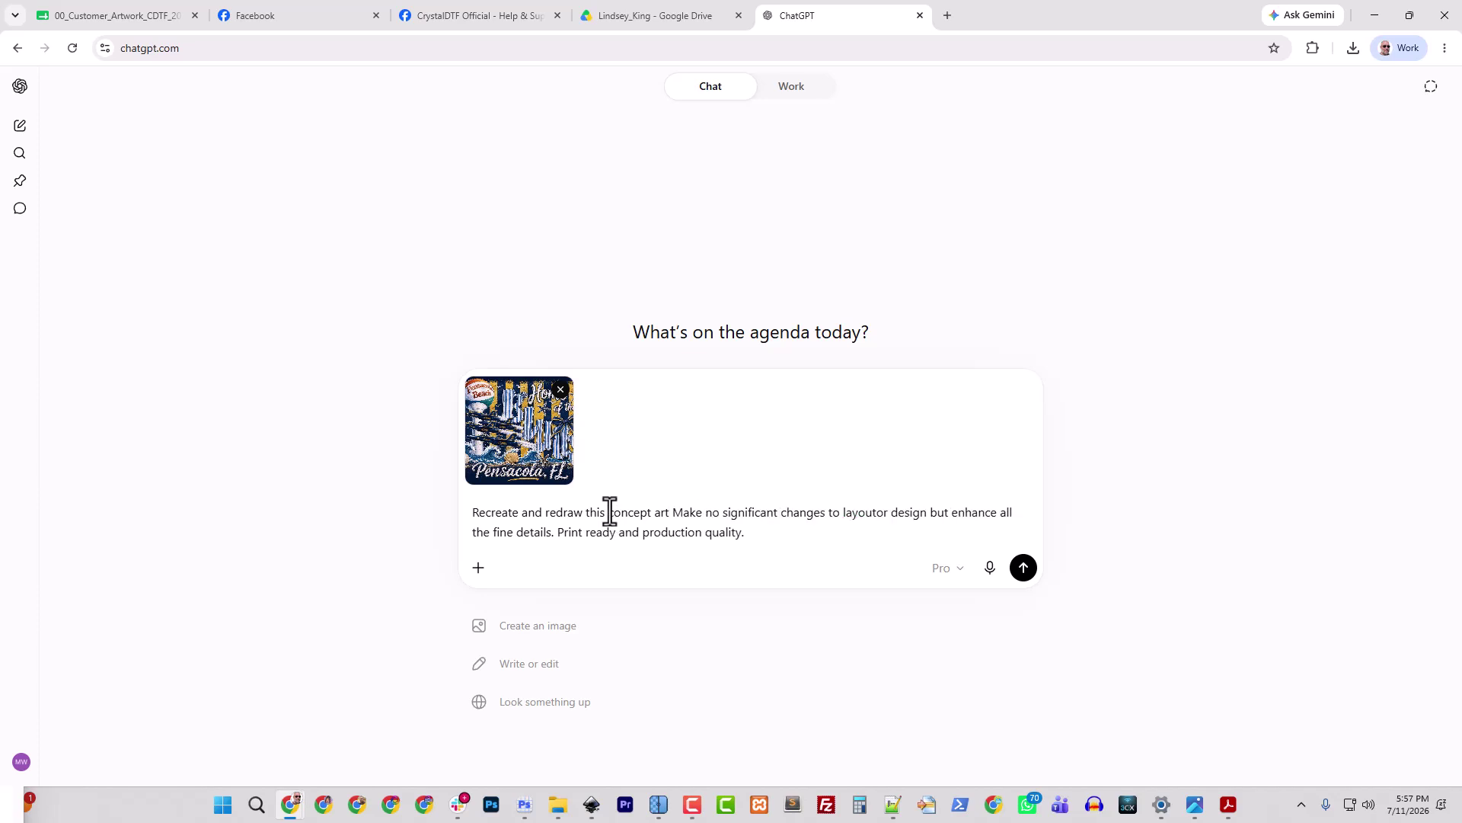
{"action": "type", "text": "."}
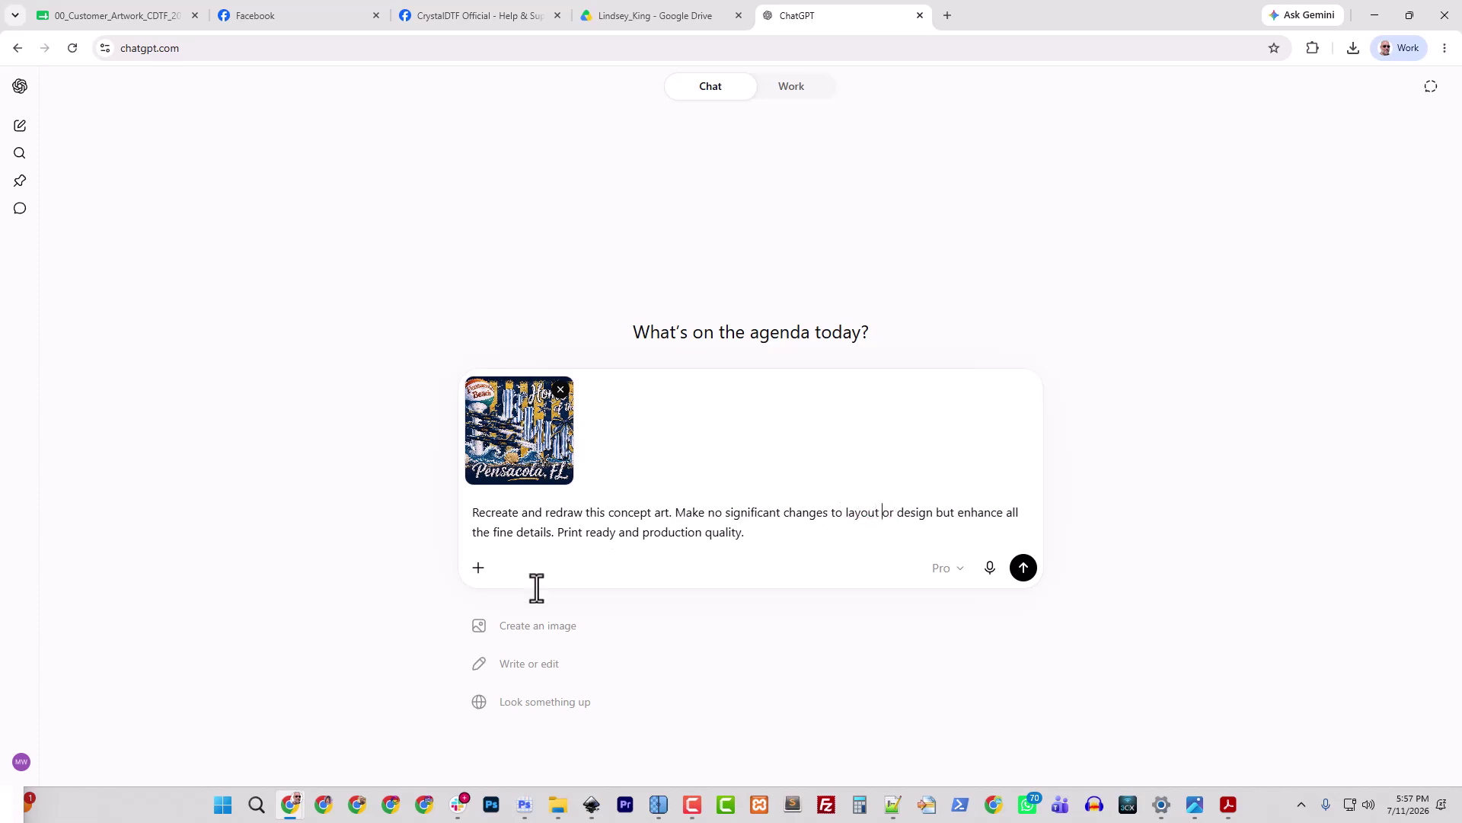
{"action": "left_click", "coordinate": [539, 628]}
{"action": "left_click", "coordinate": [1025, 571]}
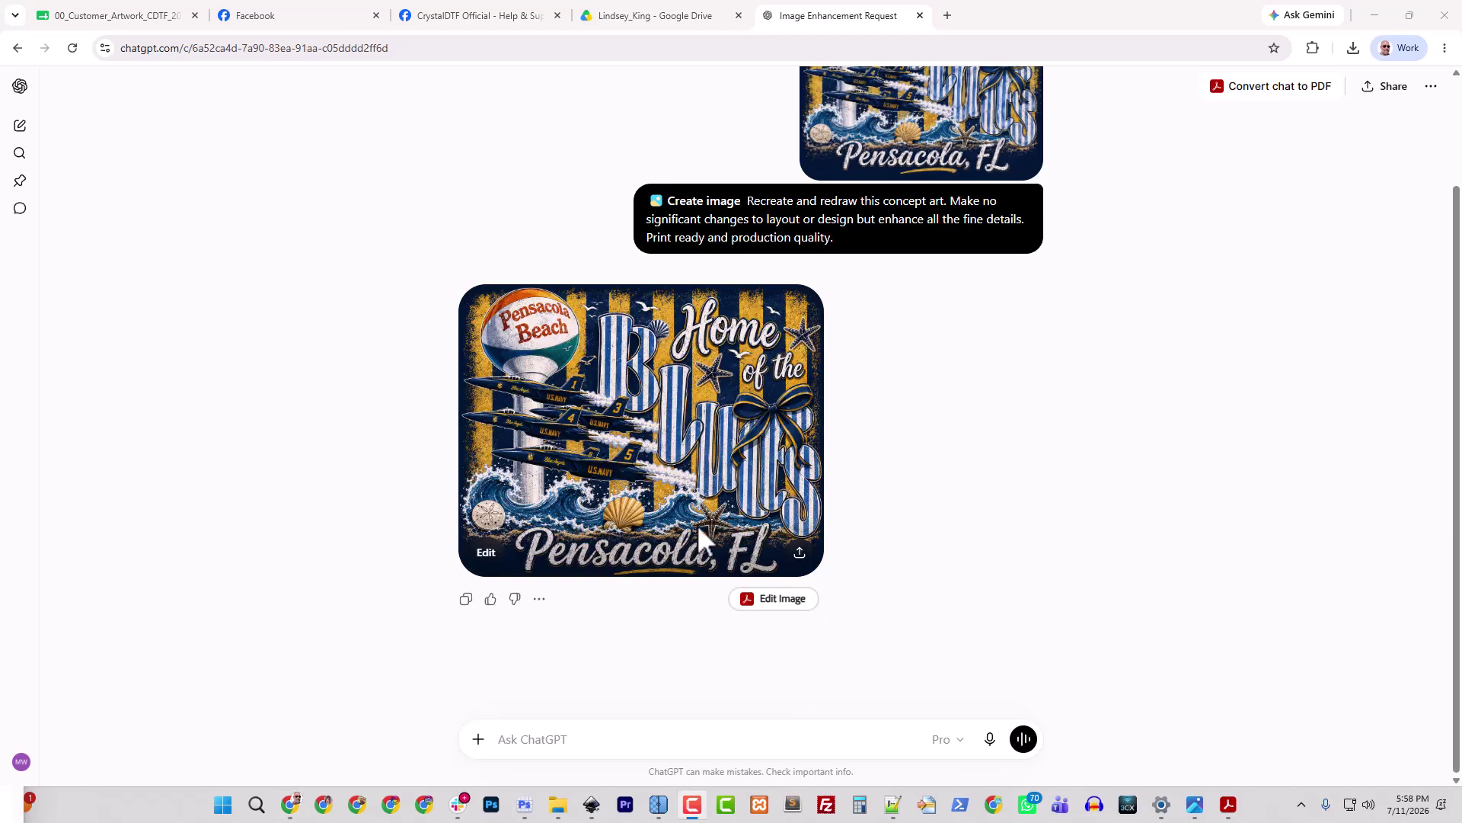
Step: Open the generated Pensacola artwork at full size and download it
{"action": "left_click", "coordinate": [680, 443]}
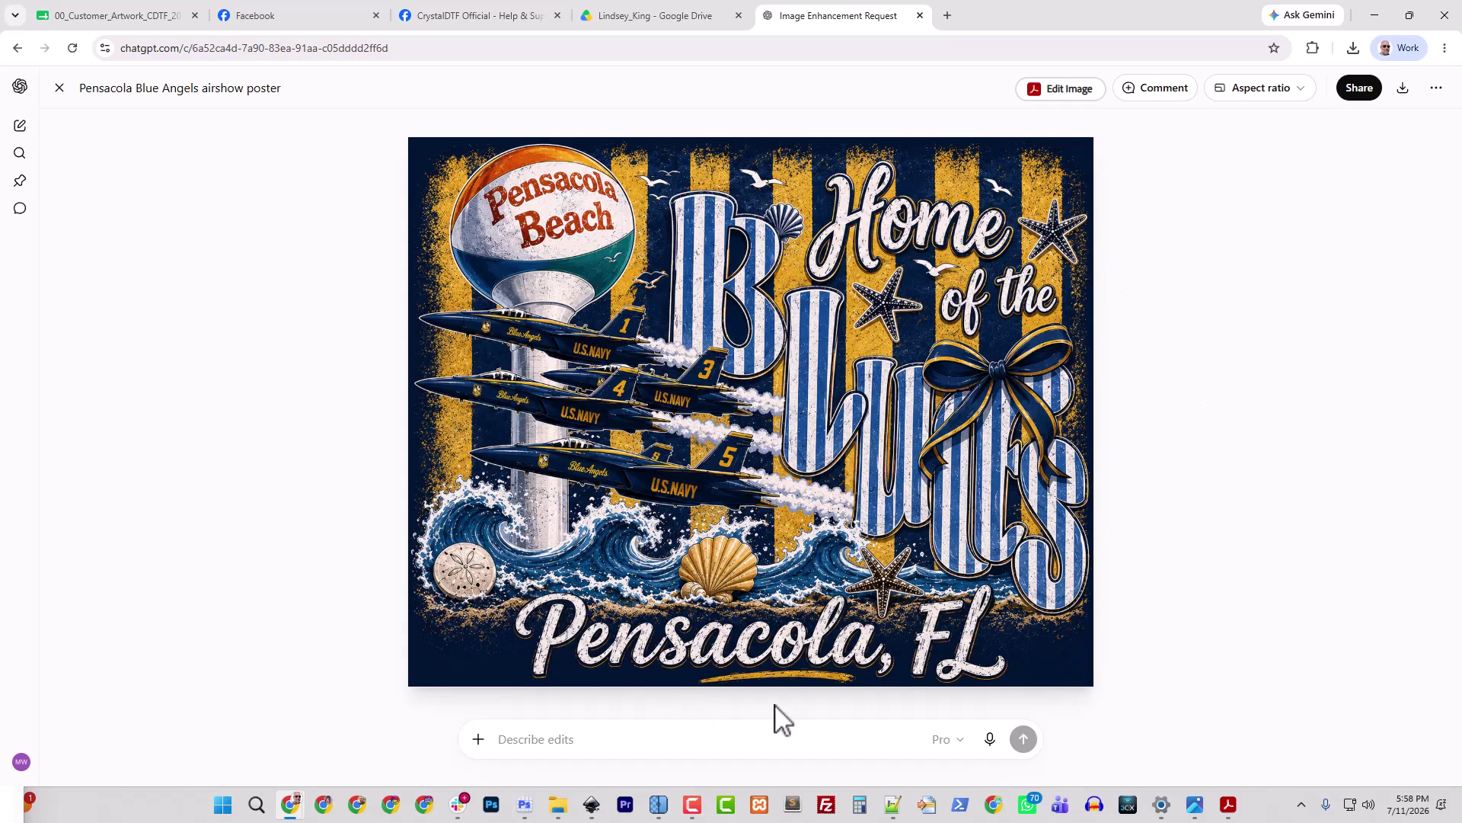
{"action": "left_click", "coordinate": [1402, 92]}
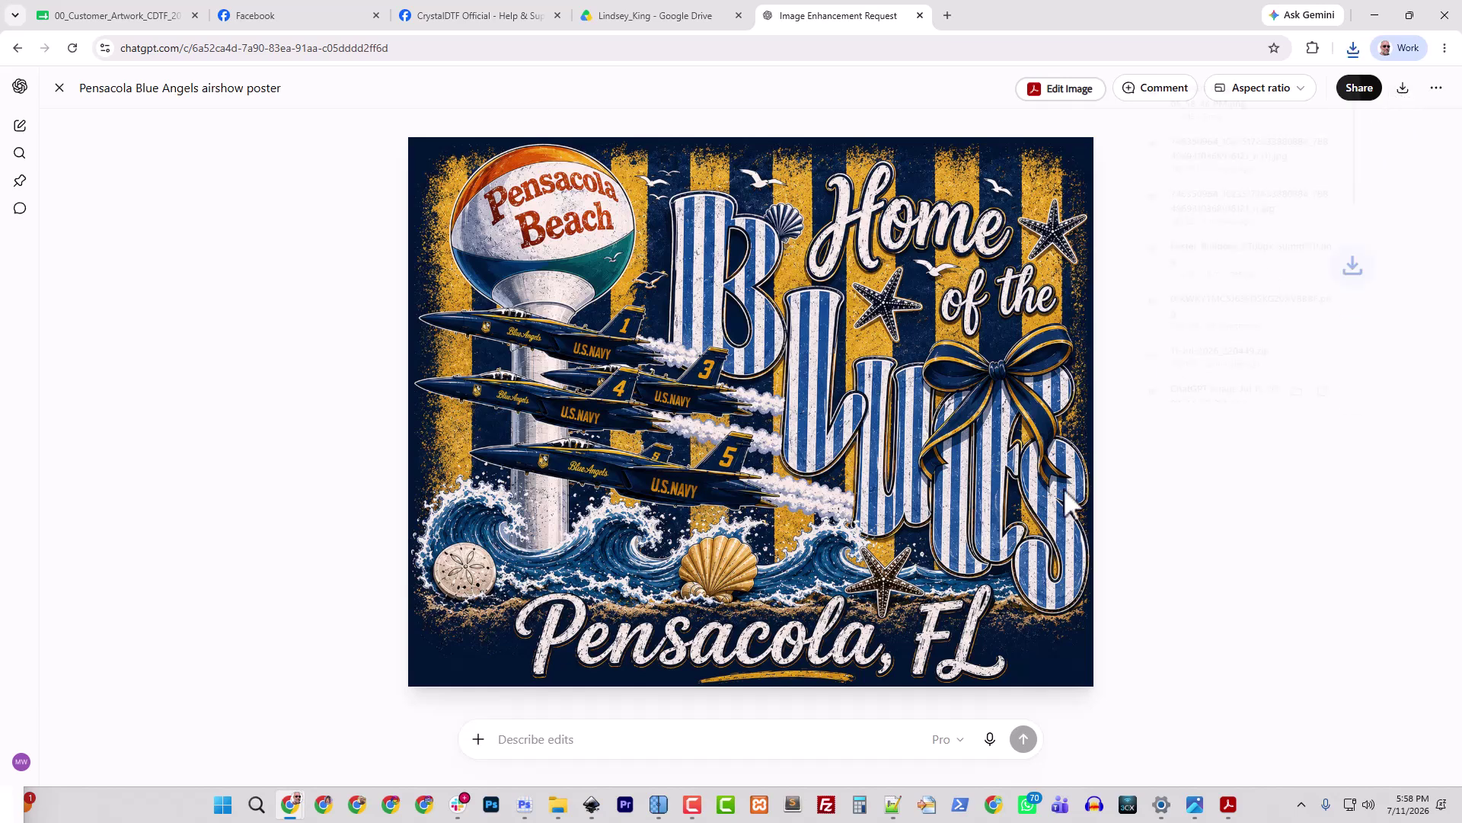
Step: Open the downloaded ChatGPT image and the original JPG in the photo viewer and arrange their windows side by side
{"action": "left_click", "coordinate": [558, 805]}
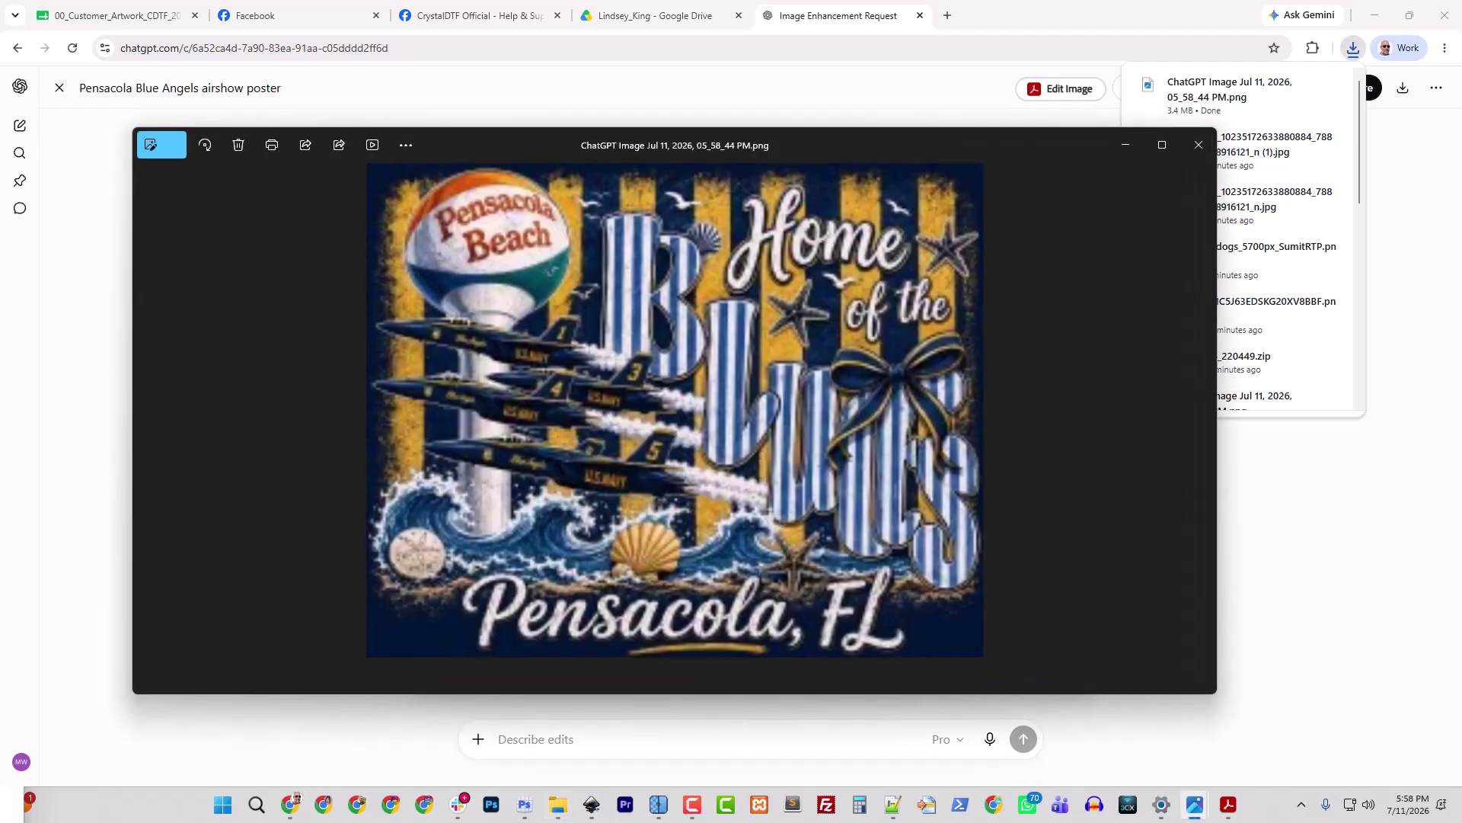
{"action": "left_click_drag", "start_coordinate": [682, 141], "coordinate": [1458, 191]}
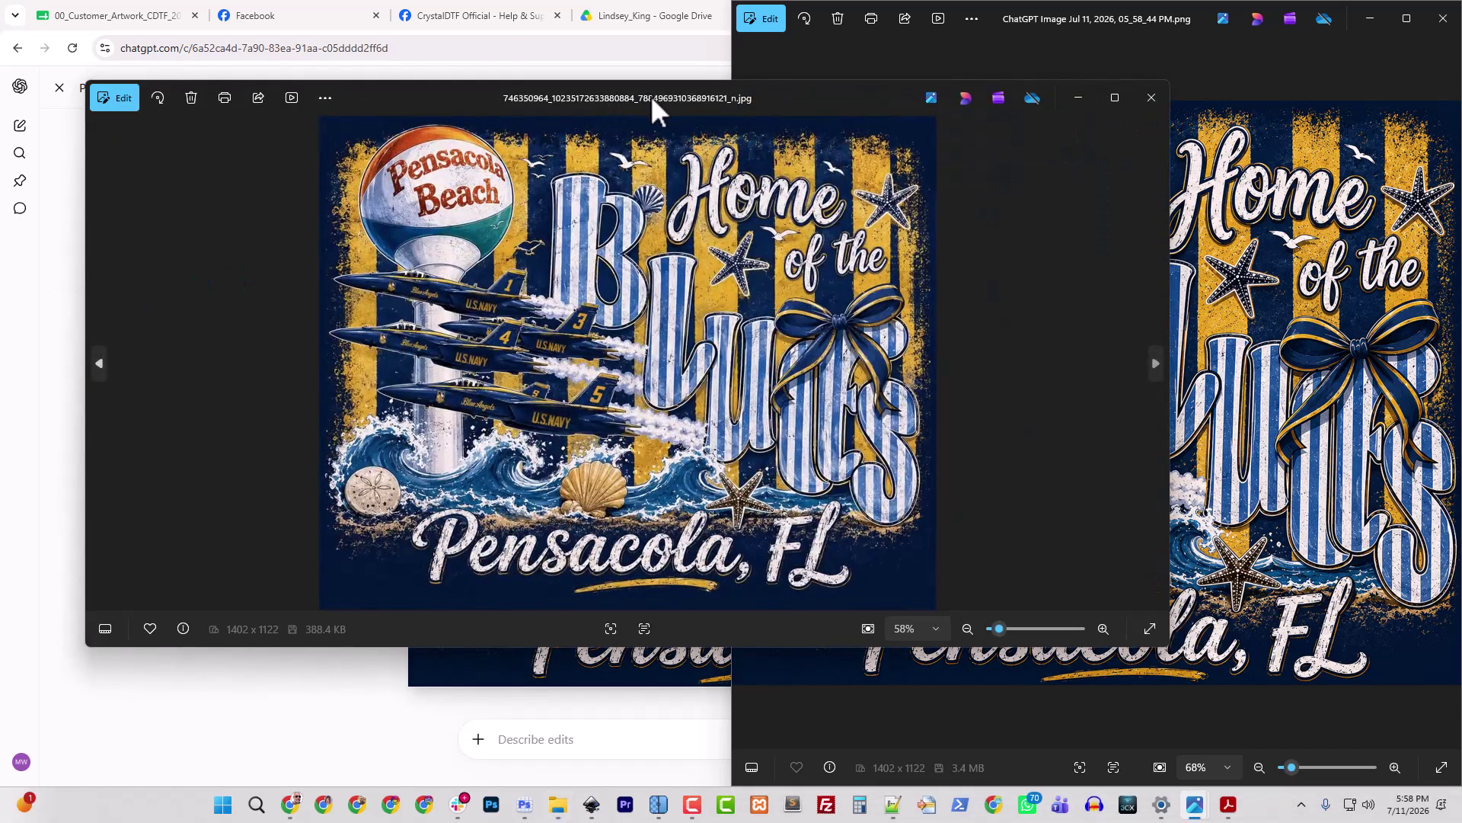
{"action": "left_click_drag", "start_coordinate": [651, 96], "coordinate": [1, 162]}
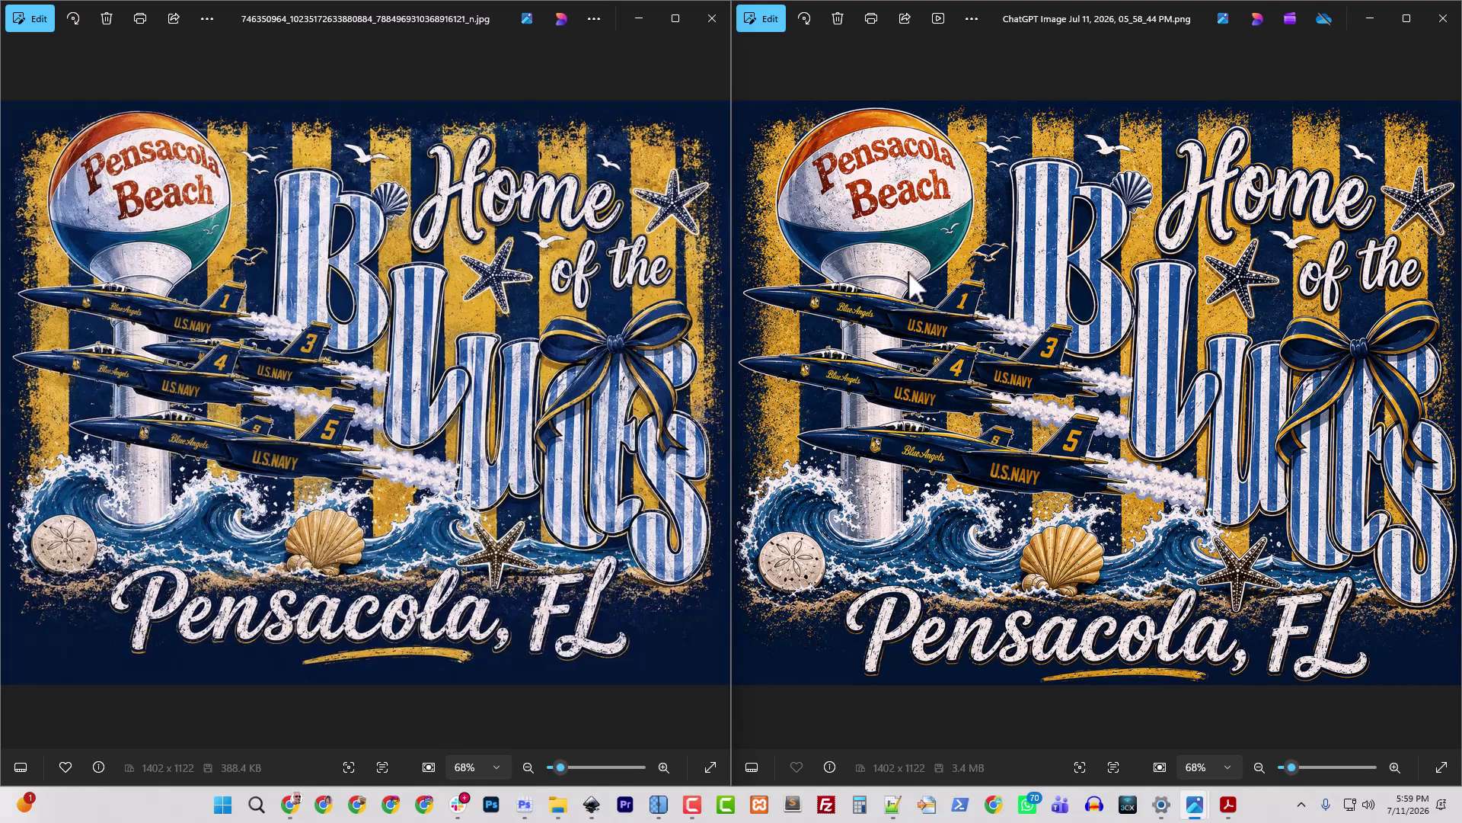
Step: Compare the jets, their lettering and the water tower in close-up between the original and the redrawn artwork
{"action": "scroll", "coordinate": [906, 351], "scroll_direction": "up", "scroll_amount": 5}
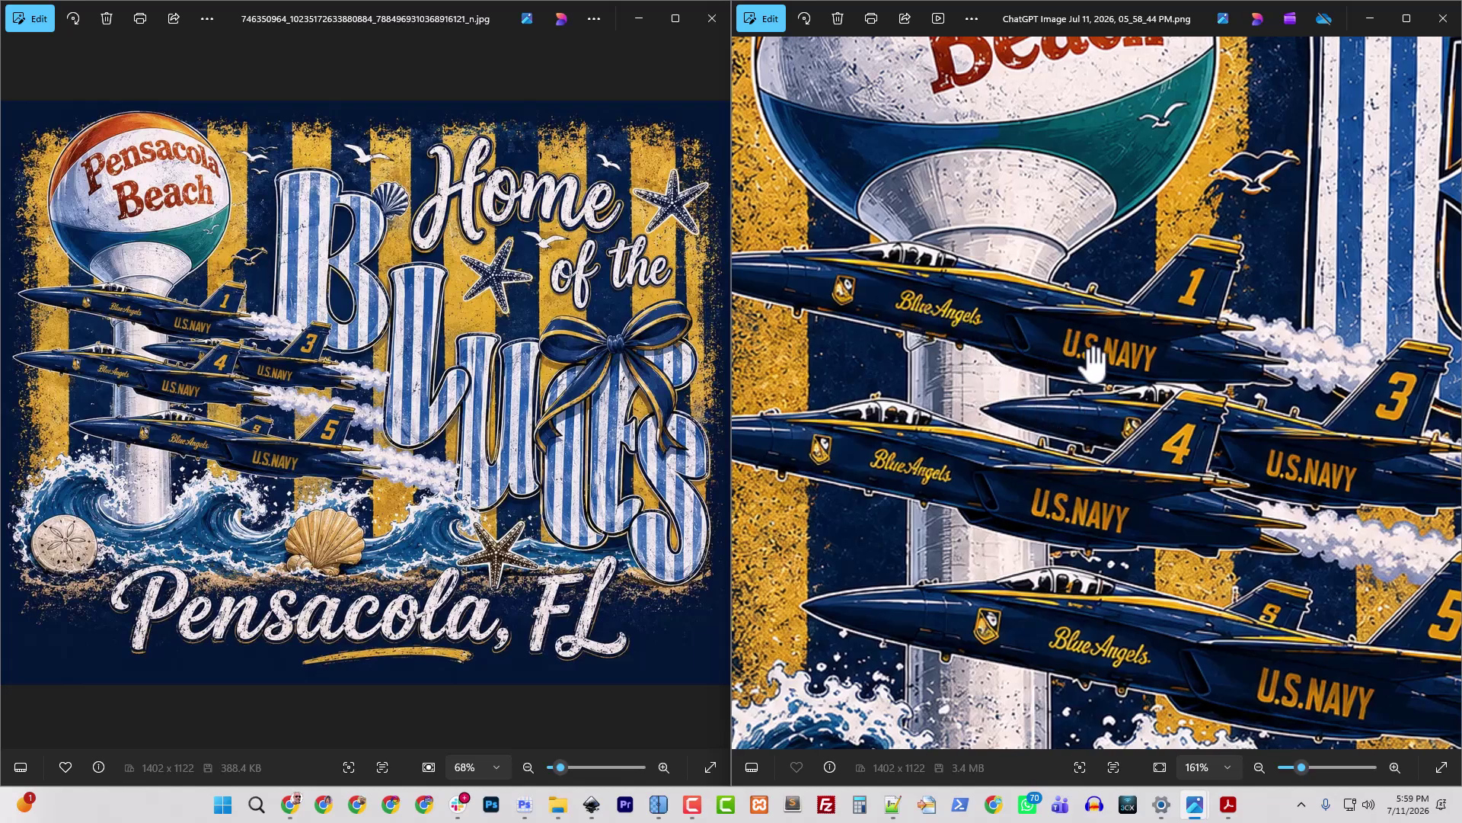
{"action": "scroll", "coordinate": [73, 364], "scroll_direction": "up", "scroll_amount": 6}
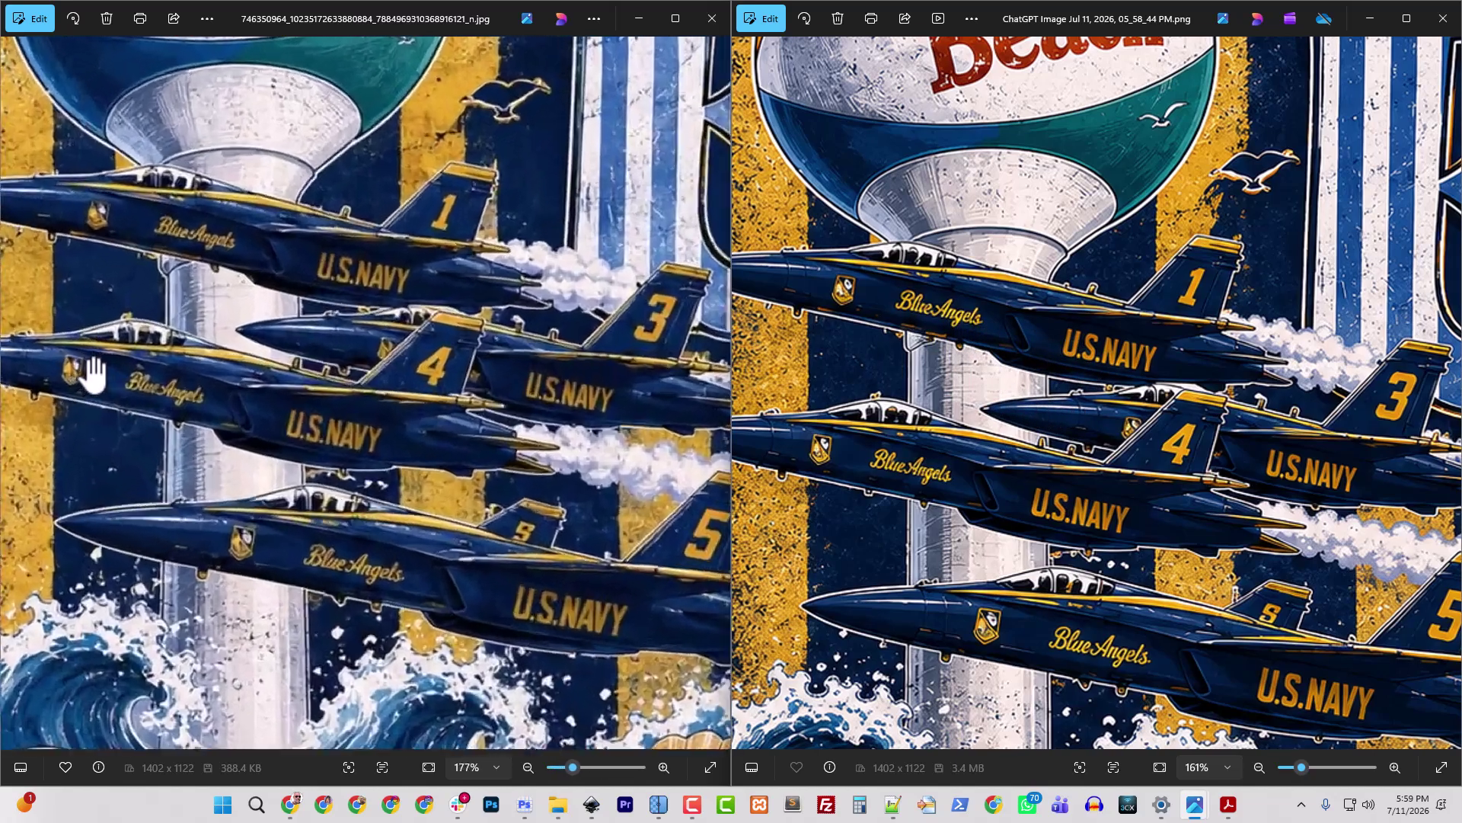
{"action": "scroll", "coordinate": [359, 460], "scroll_direction": "up", "scroll_amount": 4}
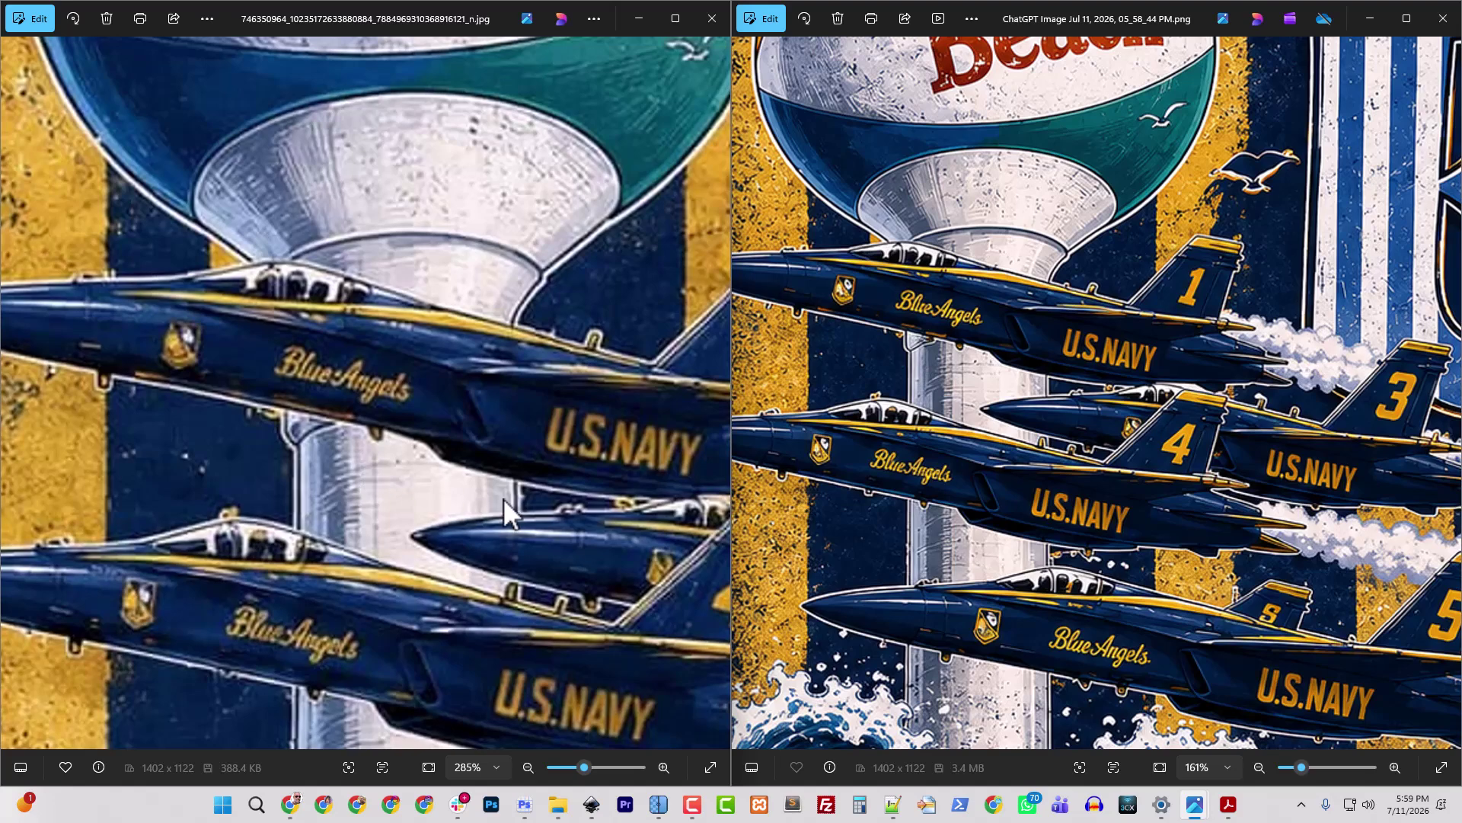
{"action": "scroll", "coordinate": [1158, 495], "scroll_direction": "up", "scroll_amount": 5}
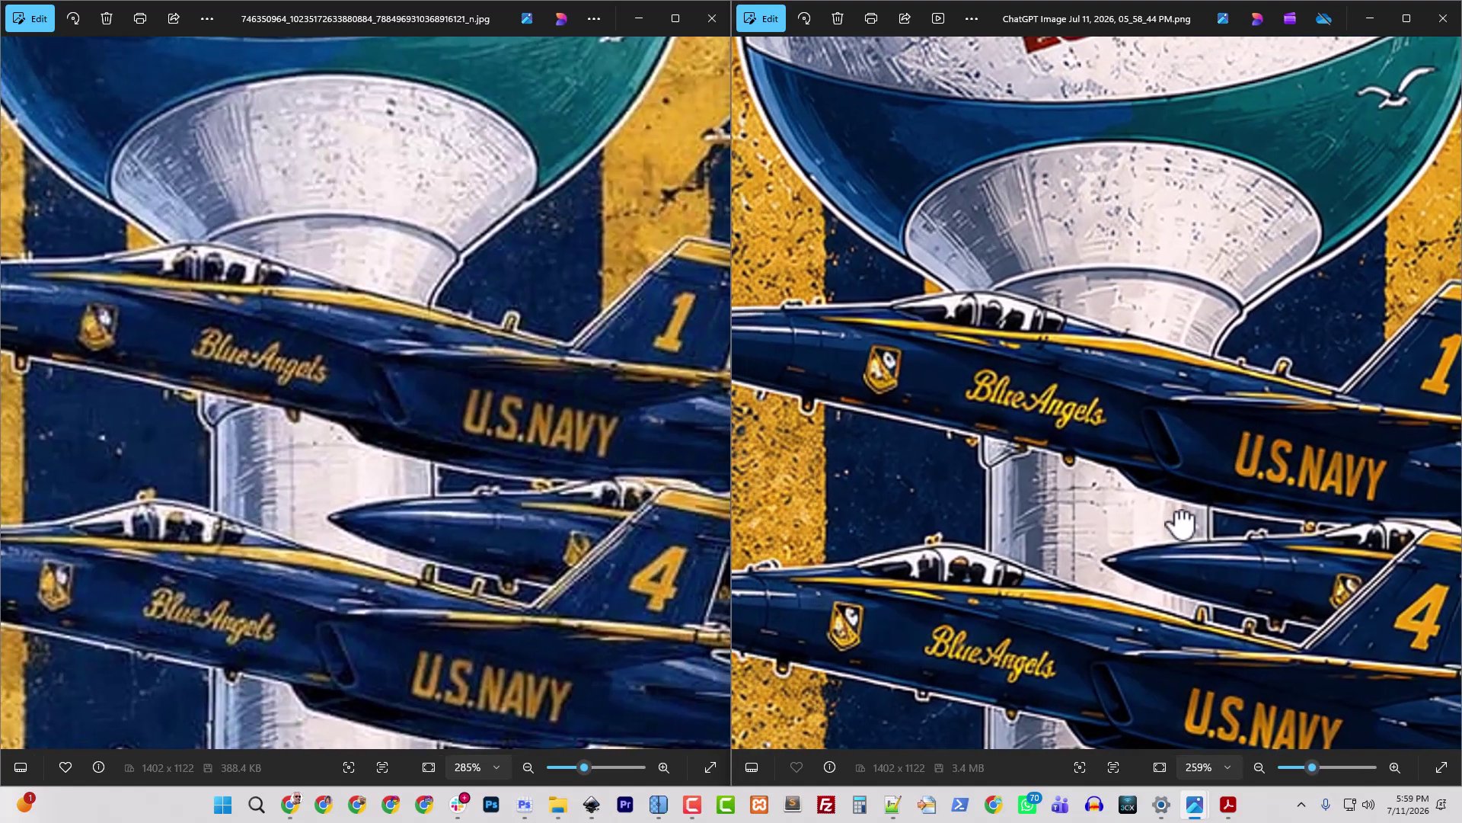
{"action": "left_click_drag", "start_coordinate": [995, 421], "coordinate": [851, 414]}
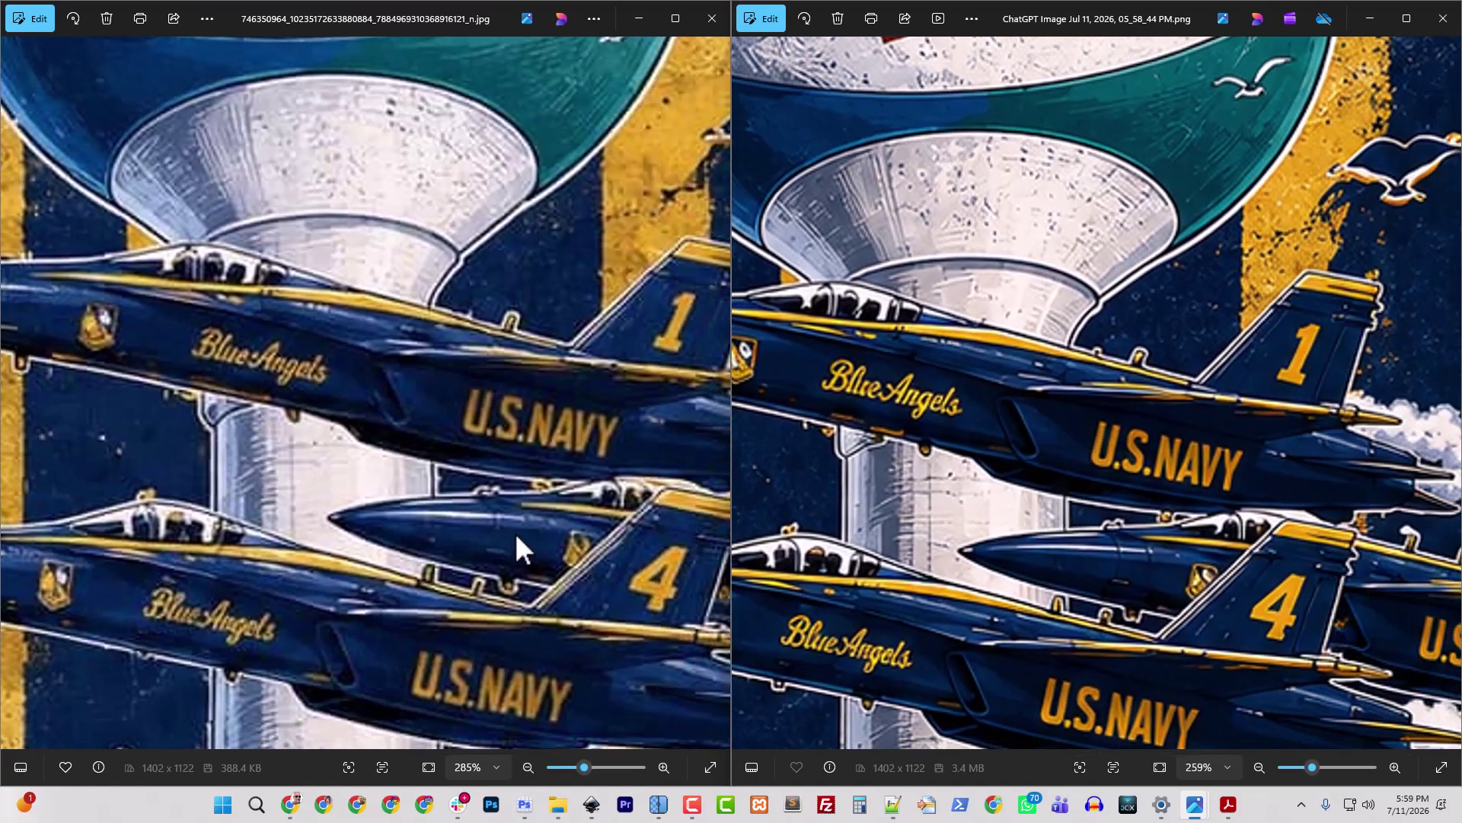
{"action": "scroll", "coordinate": [344, 481], "scroll_direction": "down", "scroll_amount": 4}
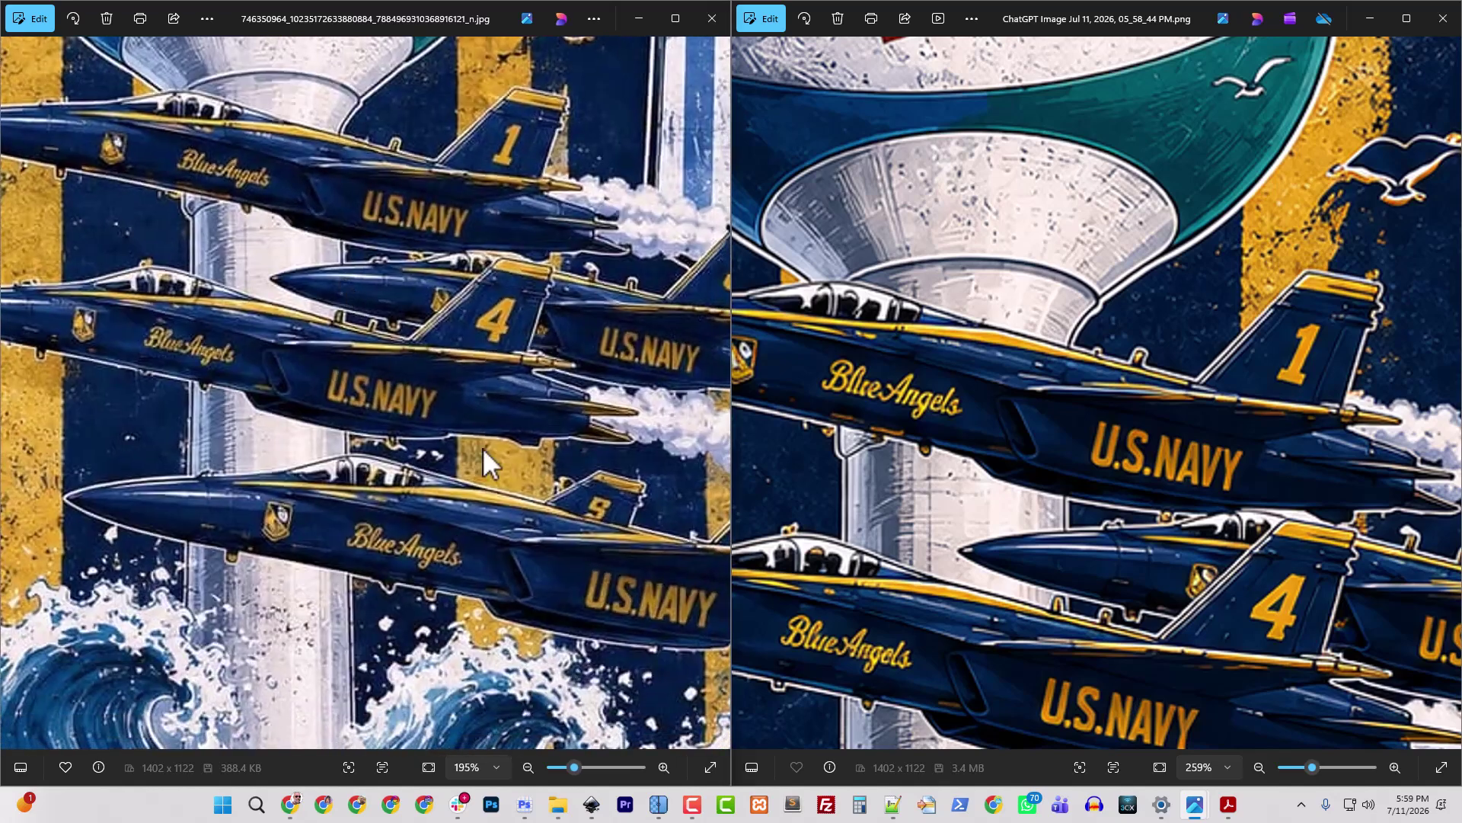
{"action": "left_click_drag", "start_coordinate": [482, 447], "coordinate": [431, 422]}
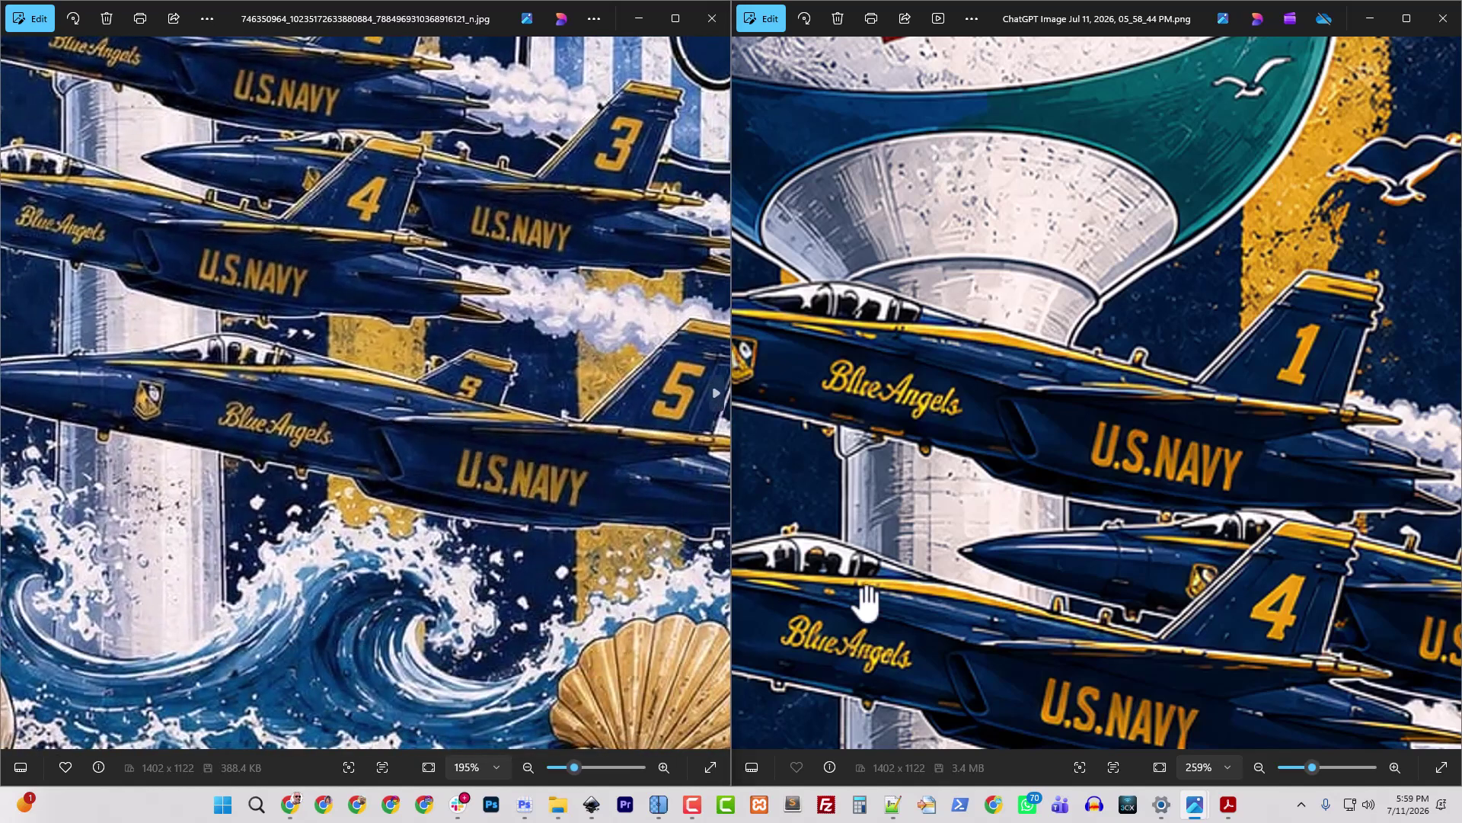
{"action": "scroll", "coordinate": [879, 624], "scroll_direction": "down", "scroll_amount": 2}
{"action": "scroll", "coordinate": [1077, 560], "scroll_direction": "down", "scroll_amount": 2}
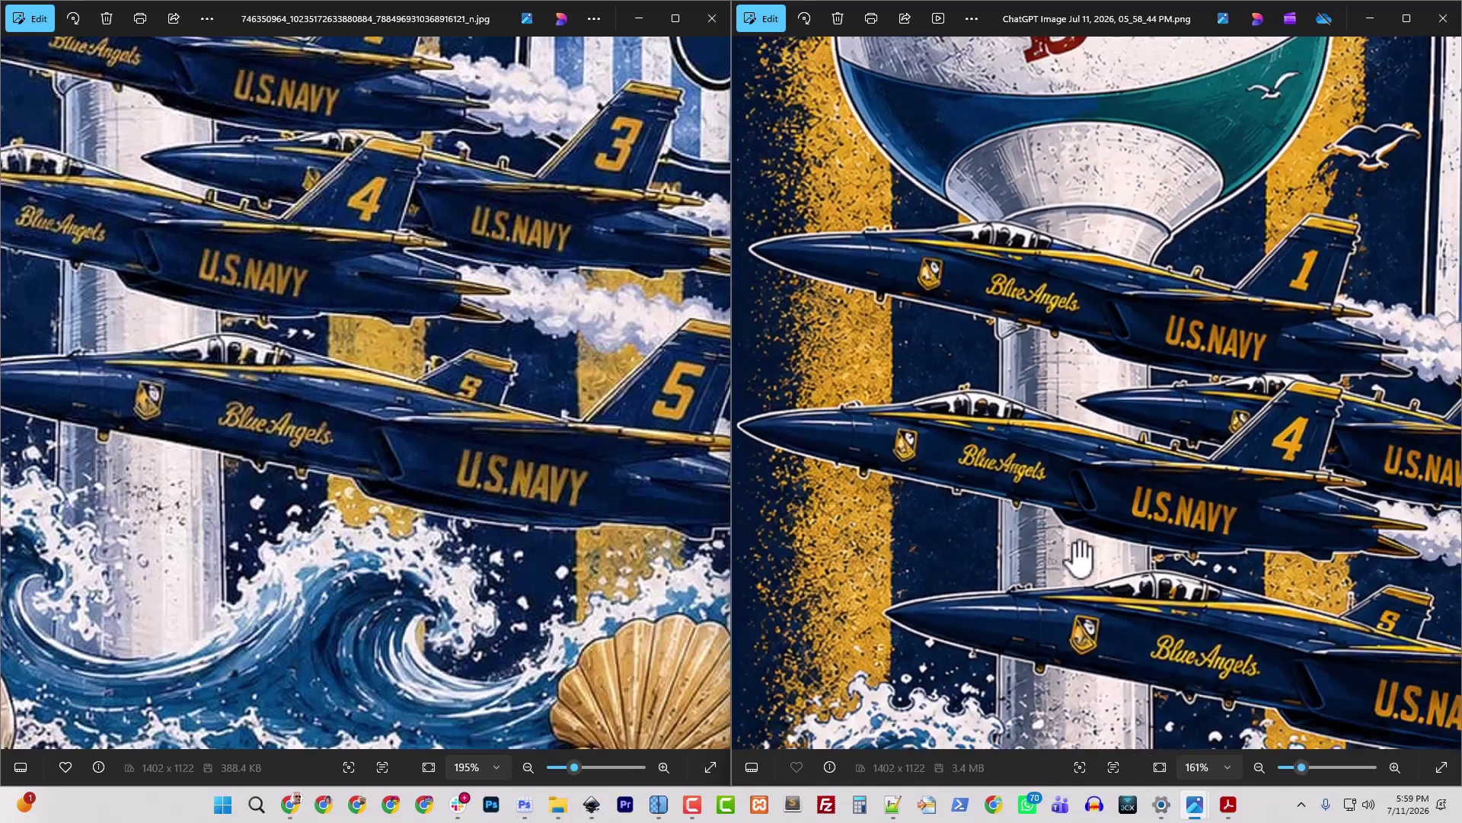
Step: Compare the sand dollar and the surrounding waves in close-up in both versions of the artwork
{"action": "left_click_drag", "start_coordinate": [1077, 555], "coordinate": [1068, 176]}
{"action": "left_click_drag", "start_coordinate": [345, 596], "coordinate": [716, 392]}
{"action": "scroll", "coordinate": [160, 526], "scroll_direction": "up", "scroll_amount": 4}
{"action": "scroll", "coordinate": [837, 556], "scroll_direction": "up", "scroll_amount": 5}
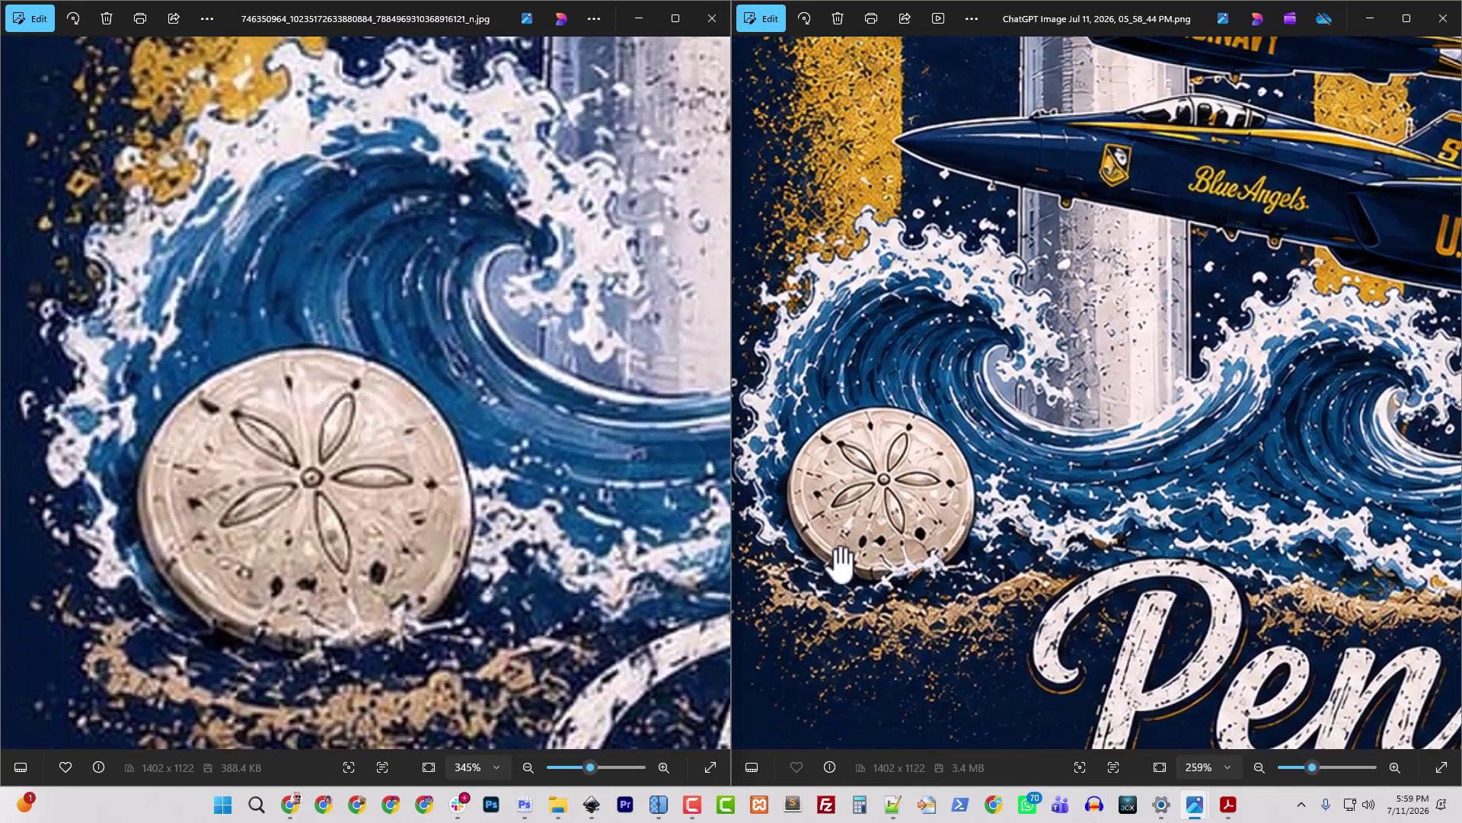
{"action": "left_click_drag", "start_coordinate": [867, 559], "coordinate": [898, 629]}
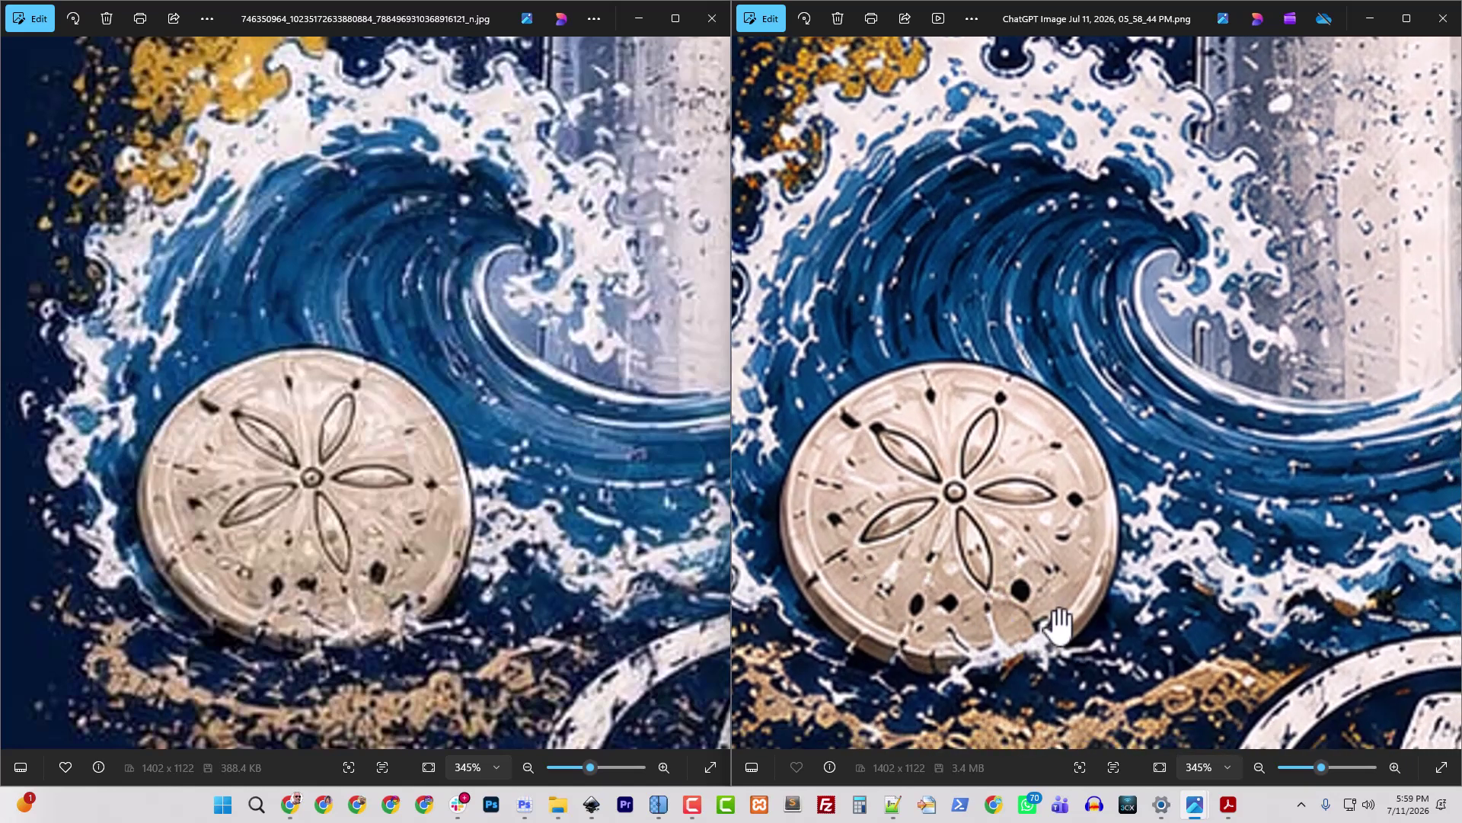
{"action": "scroll", "coordinate": [1053, 622], "scroll_direction": "down", "scroll_amount": 4}
{"action": "scroll", "coordinate": [1054, 622], "scroll_direction": "down", "scroll_amount": 7}
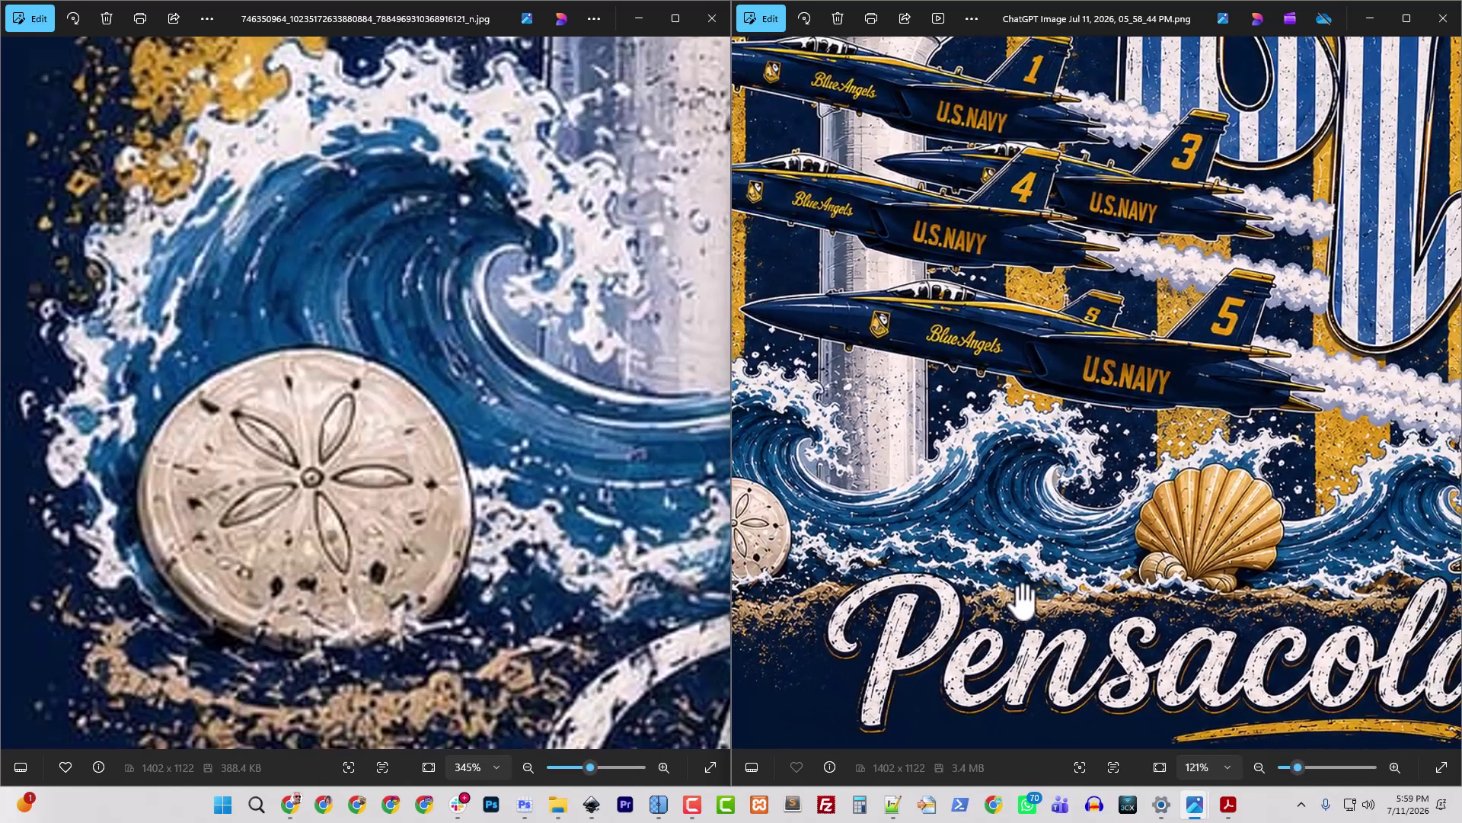
Step: Compare the seashell, starfish, wave and jet details in both images at a moderate magnification
{"action": "scroll", "coordinate": [419, 565], "scroll_direction": "down", "scroll_amount": 6}
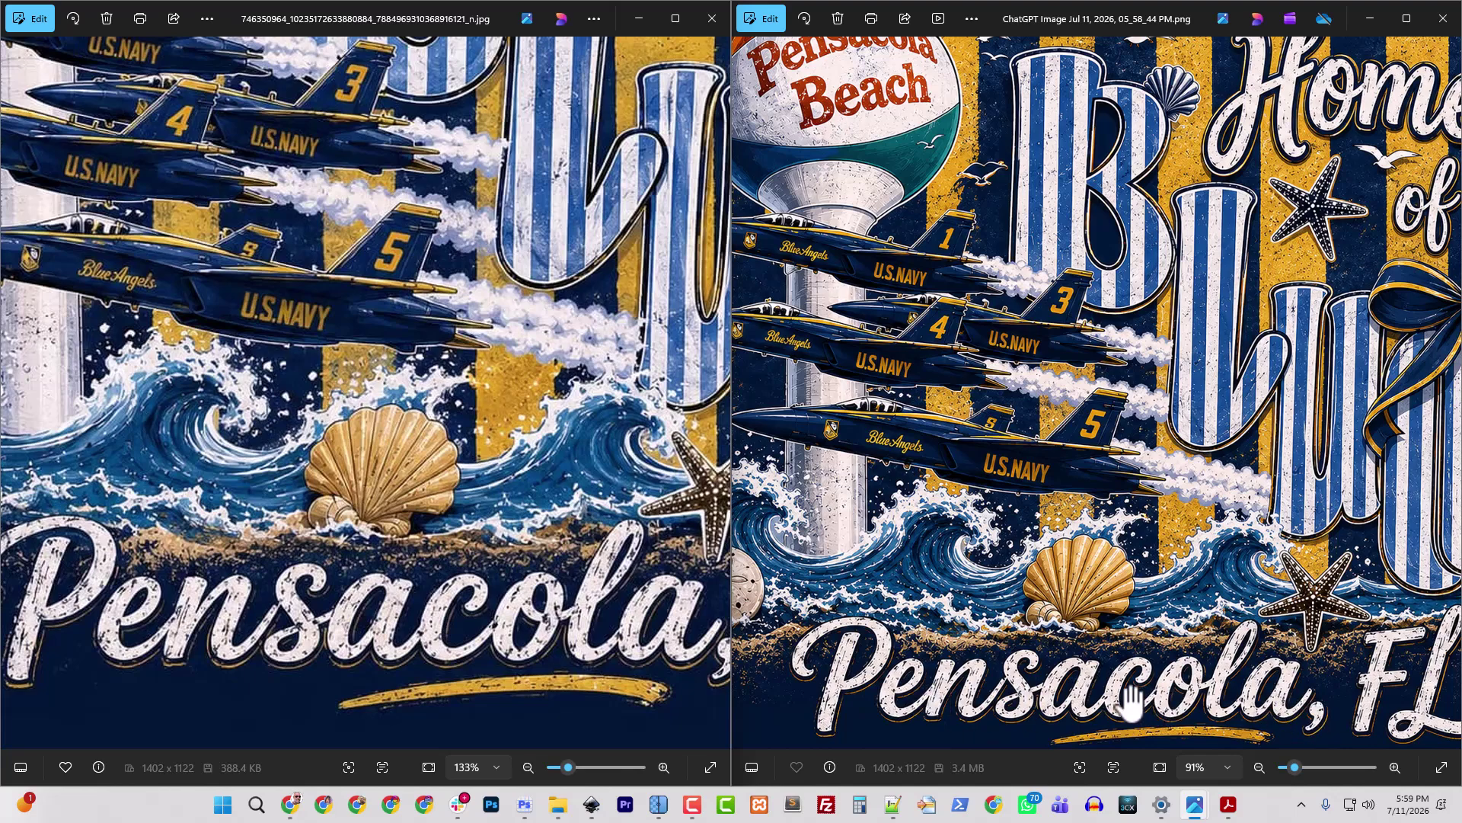
{"action": "scroll", "coordinate": [944, 602], "scroll_direction": "up", "scroll_amount": 3}
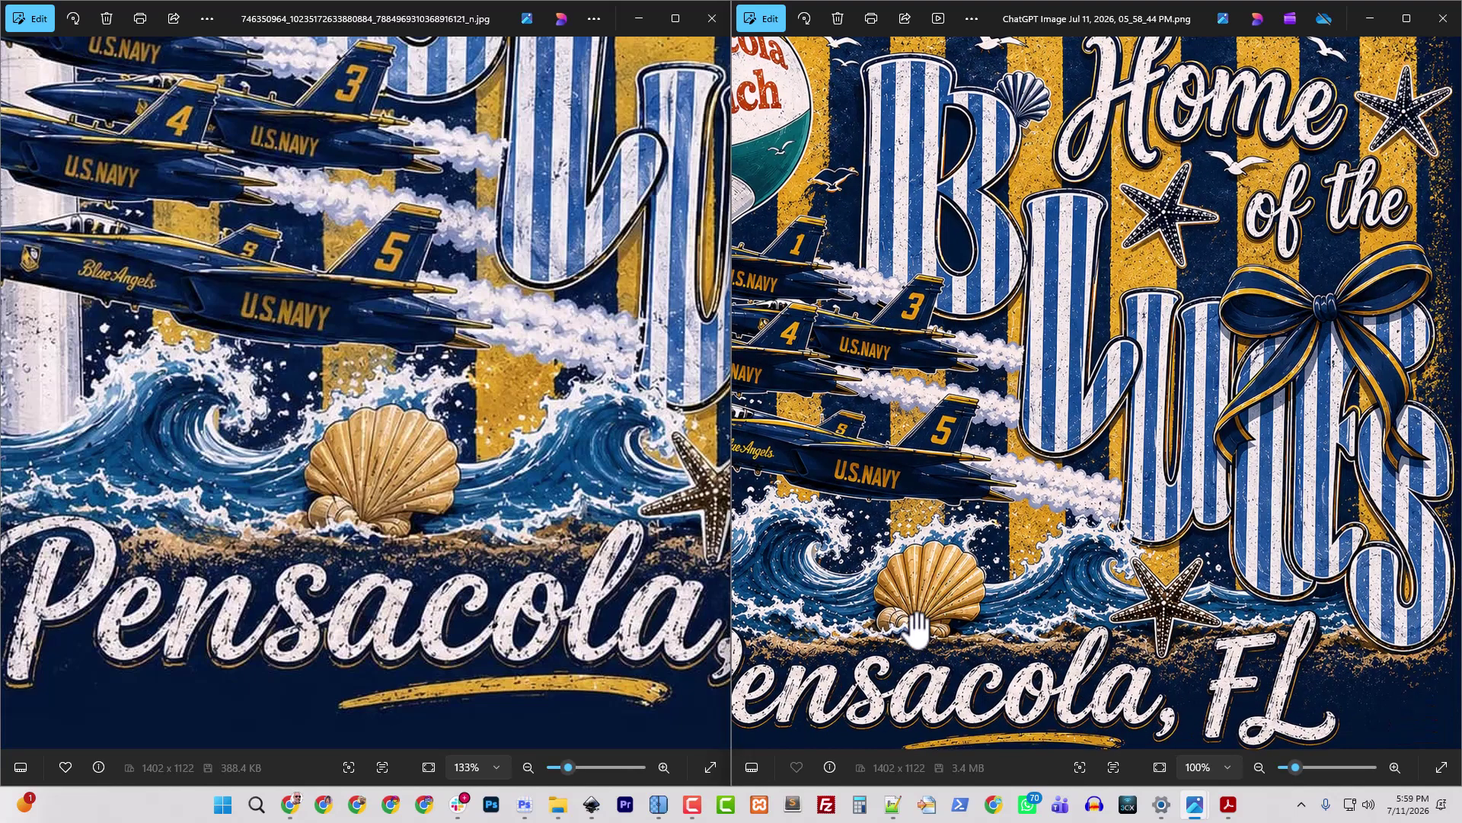
{"action": "scroll", "coordinate": [375, 501], "scroll_direction": "down", "scroll_amount": 5}
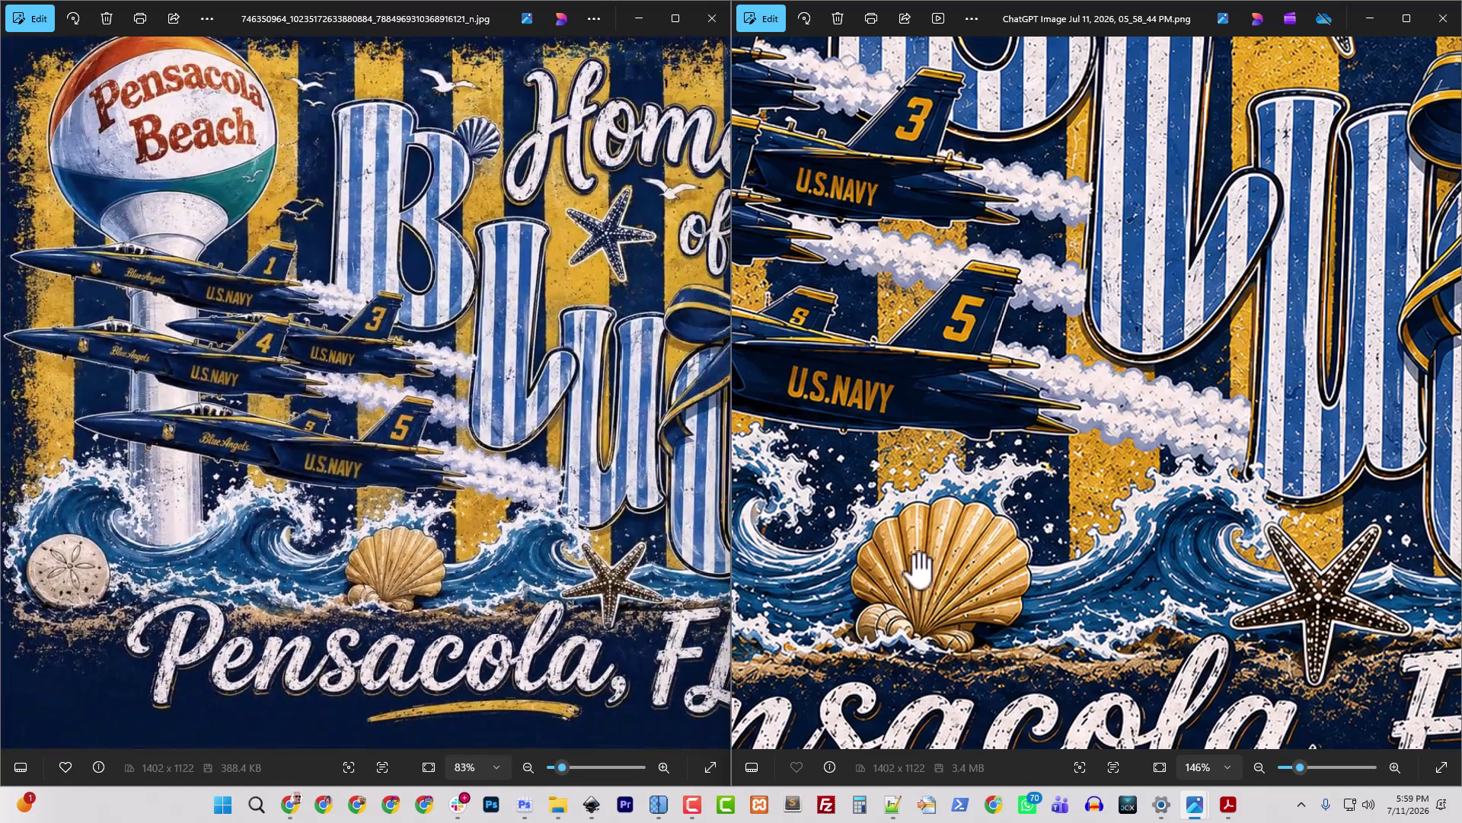
{"action": "left_click_drag", "start_coordinate": [1401, 565], "coordinate": [1281, 630]}
{"action": "scroll", "coordinate": [944, 467], "scroll_direction": "down", "scroll_amount": 3}
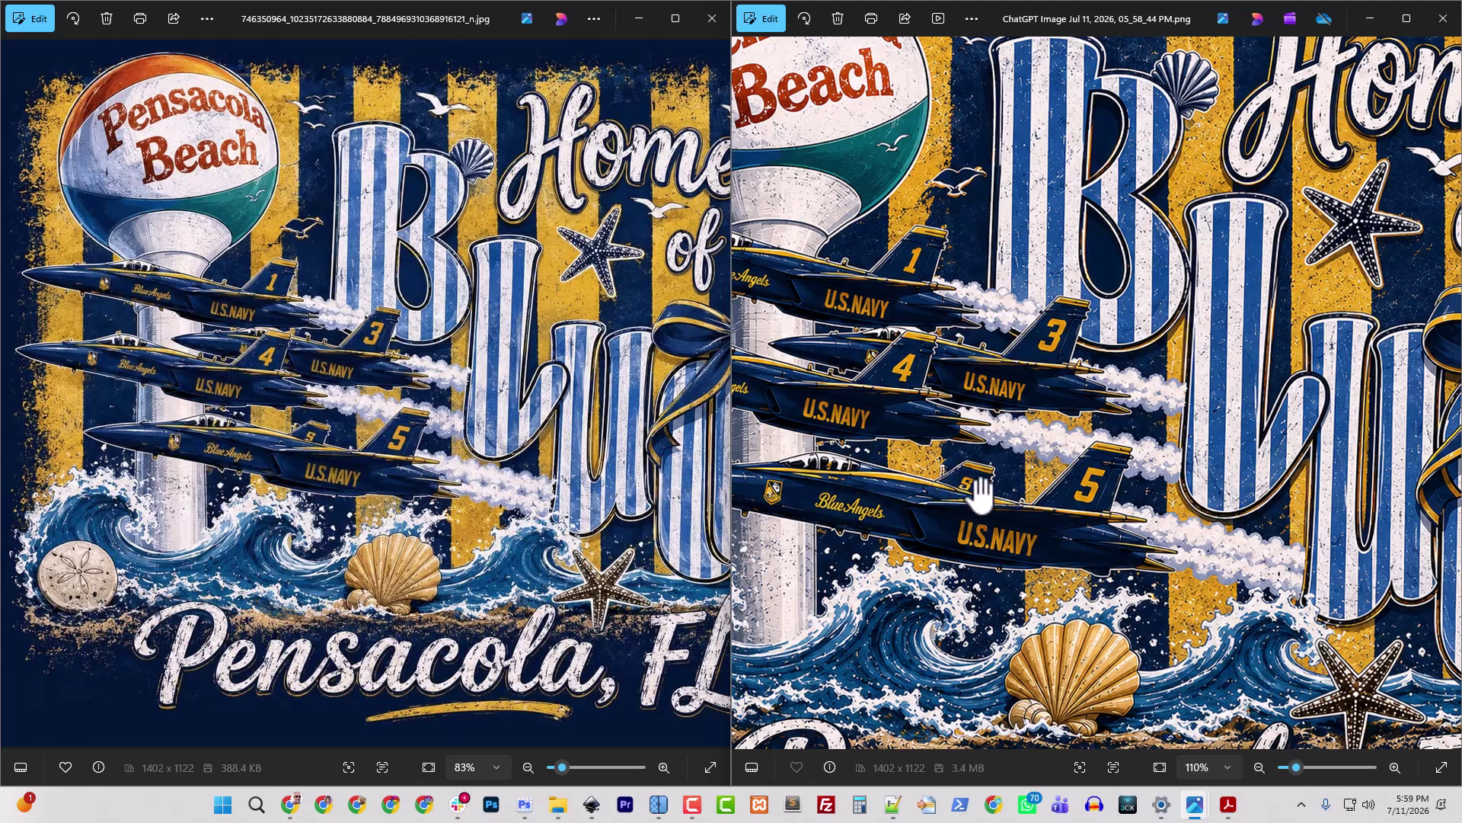
{"action": "left_click_drag", "start_coordinate": [943, 483], "coordinate": [1033, 509]}
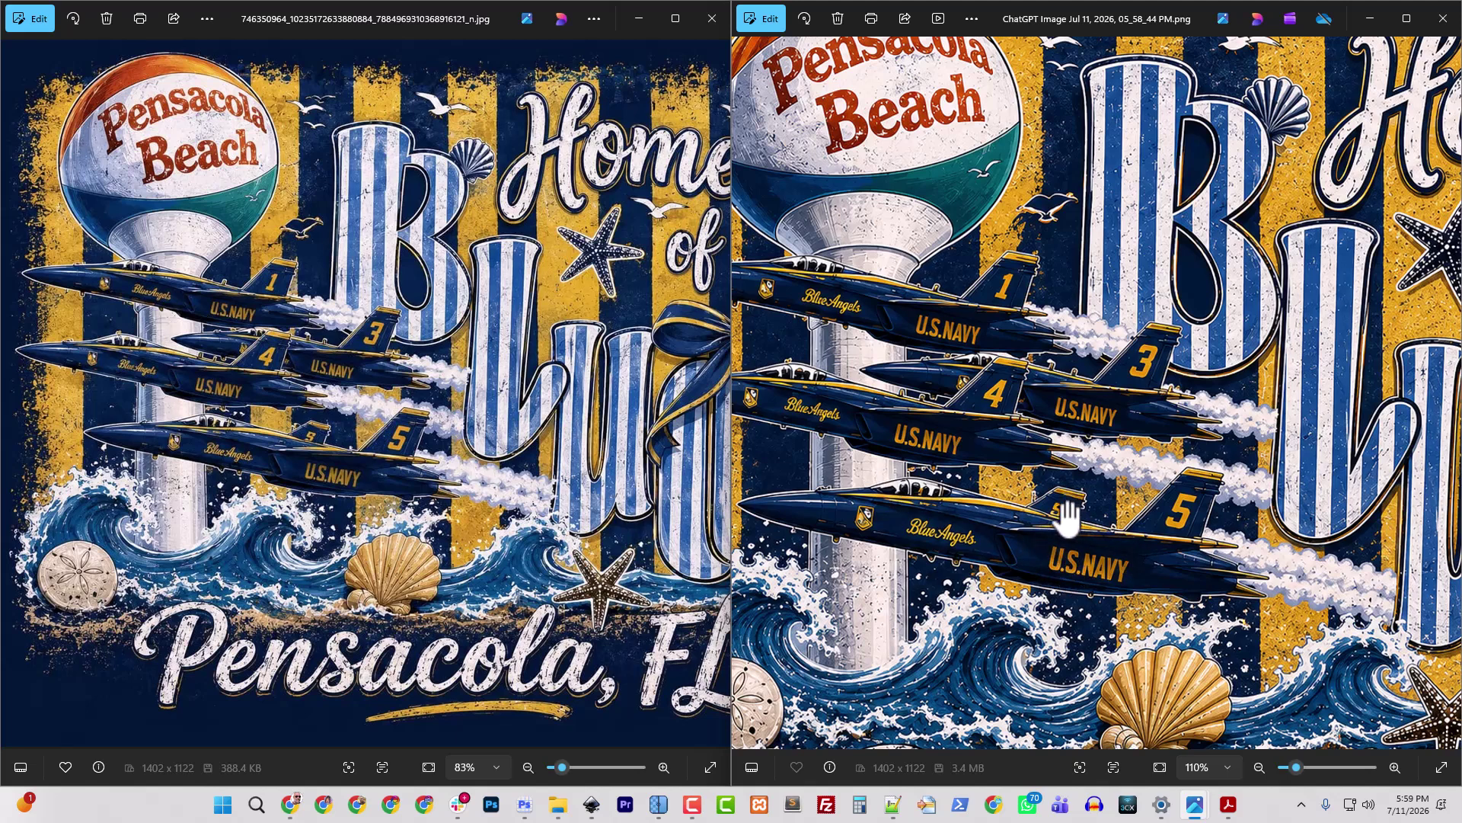
Step: Compare the striped Blues lettering, the ribbon bow and the "of the" text between the two versions
{"action": "left_click_drag", "start_coordinate": [1152, 533], "coordinate": [1013, 495]}
{"action": "left_click_drag", "start_coordinate": [512, 379], "coordinate": [389, 405]}
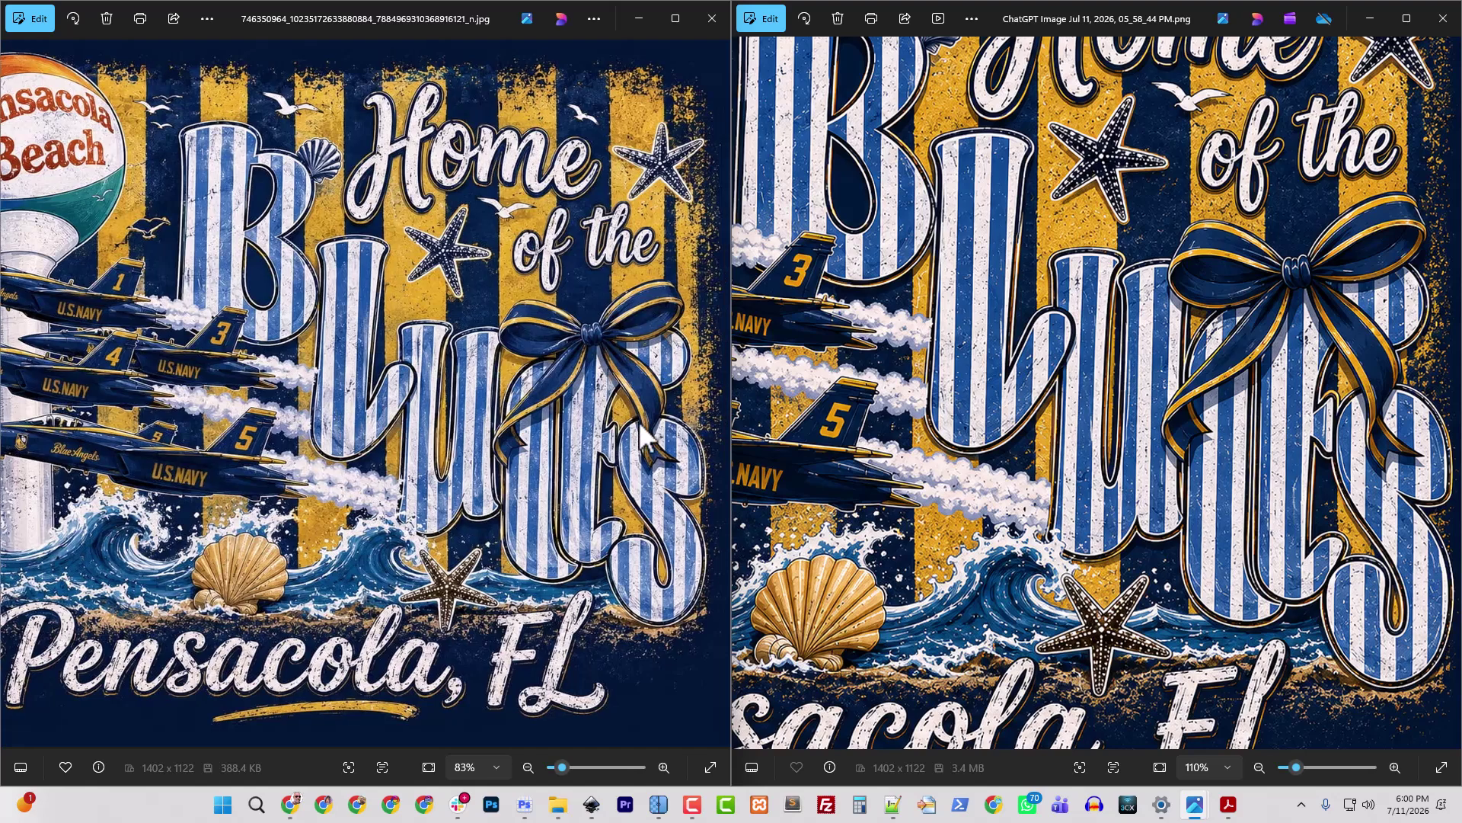
{"action": "scroll", "coordinate": [643, 387], "scroll_direction": "up", "scroll_amount": 3}
{"action": "scroll", "coordinate": [643, 387], "scroll_direction": "up", "scroll_amount": 4}
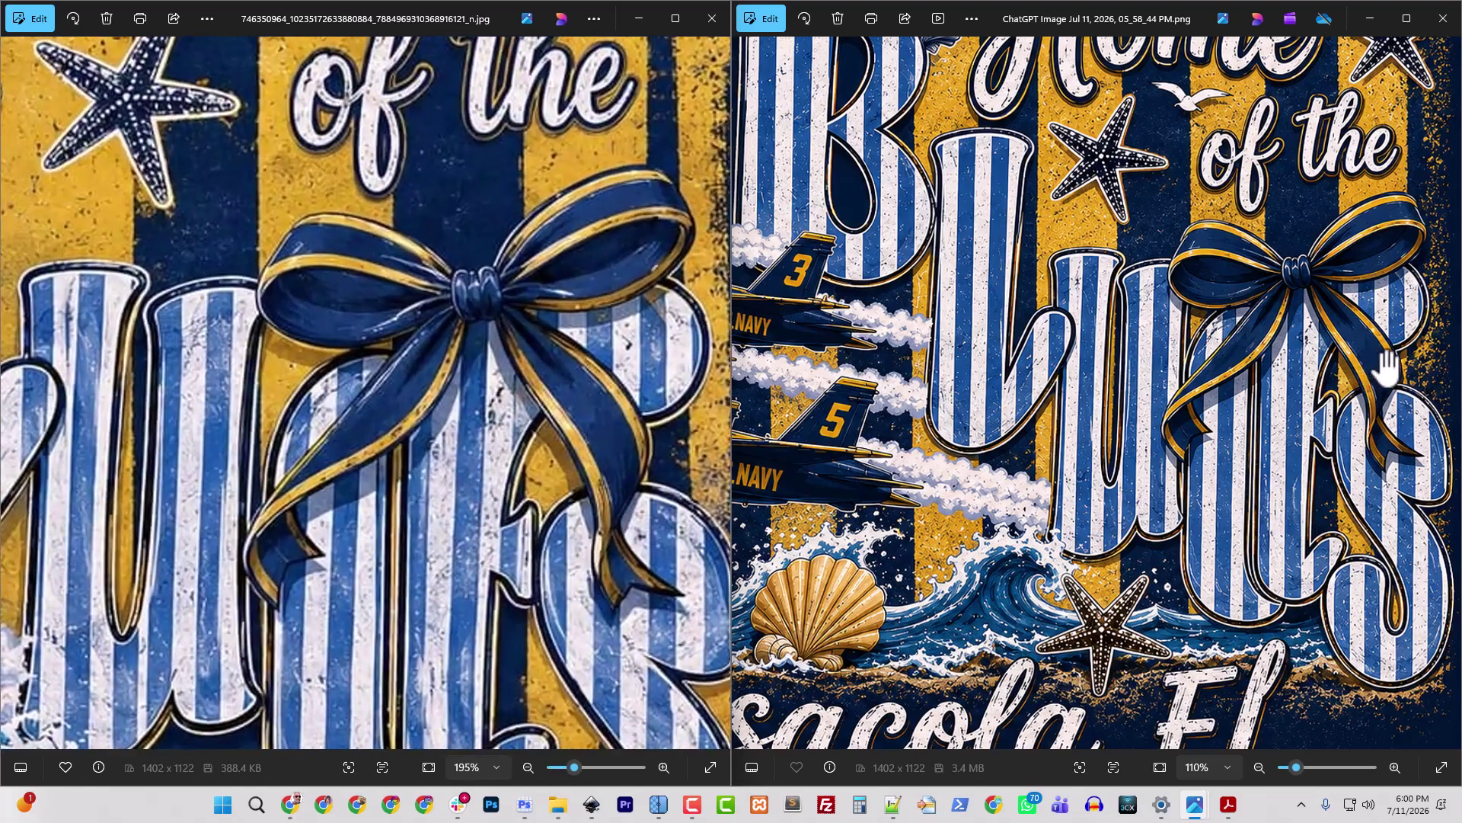
{"action": "scroll", "coordinate": [1353, 372], "scroll_direction": "up", "scroll_amount": 2}
{"action": "left_click_drag", "start_coordinate": [1353, 371], "coordinate": [1231, 497]}
{"action": "left_click_drag", "start_coordinate": [624, 297], "coordinate": [615, 378]}
{"action": "scroll", "coordinate": [1122, 435], "scroll_direction": "down", "scroll_amount": 3}
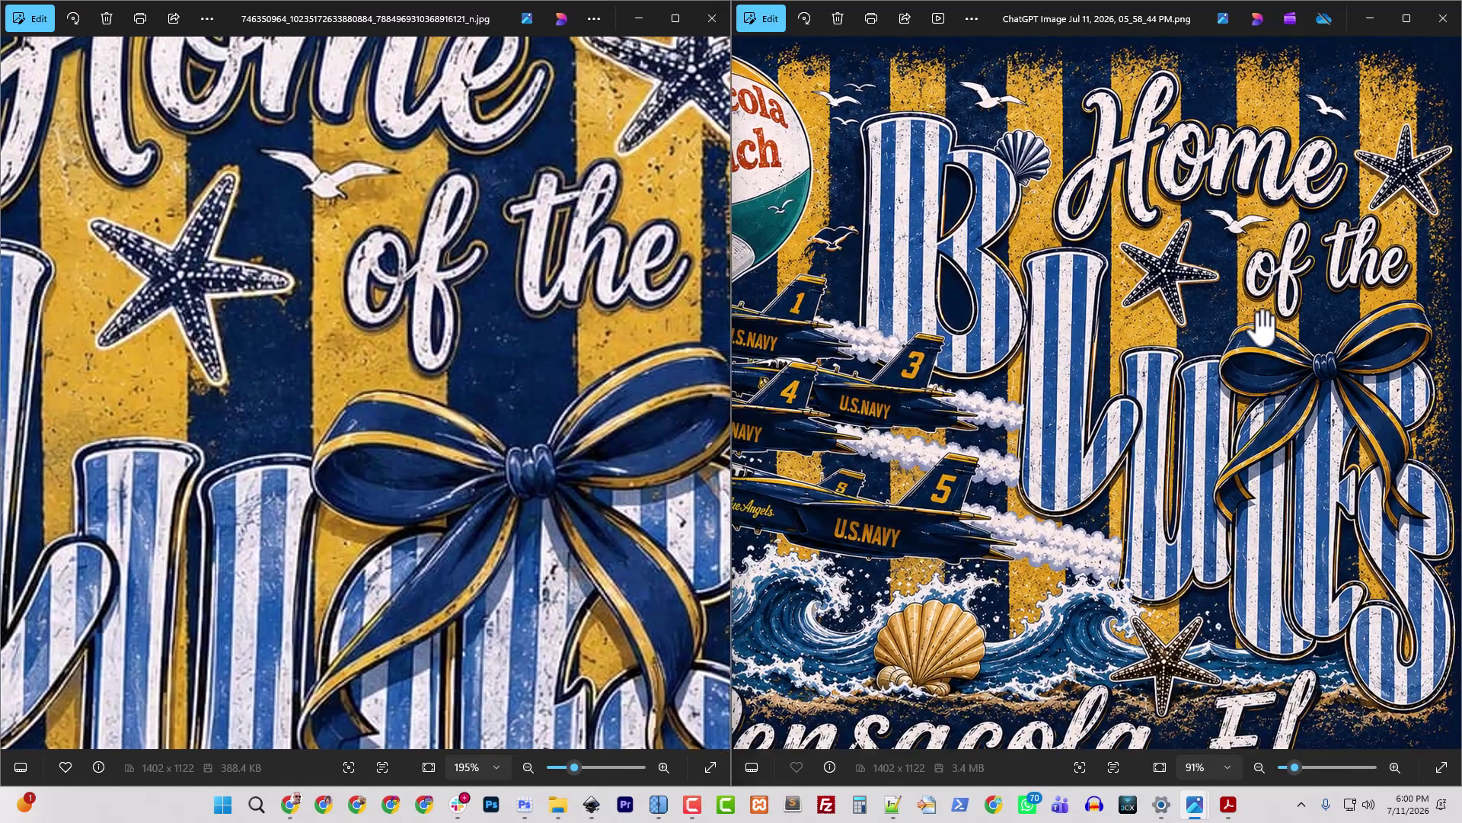
Step: Switch to Upscayl and load ChatGPT Image Jul 11, 2026, 05_58_44 PM.png from Downloads for upscaling
{"action": "scroll", "coordinate": [1116, 343], "scroll_direction": "down", "scroll_amount": 2}
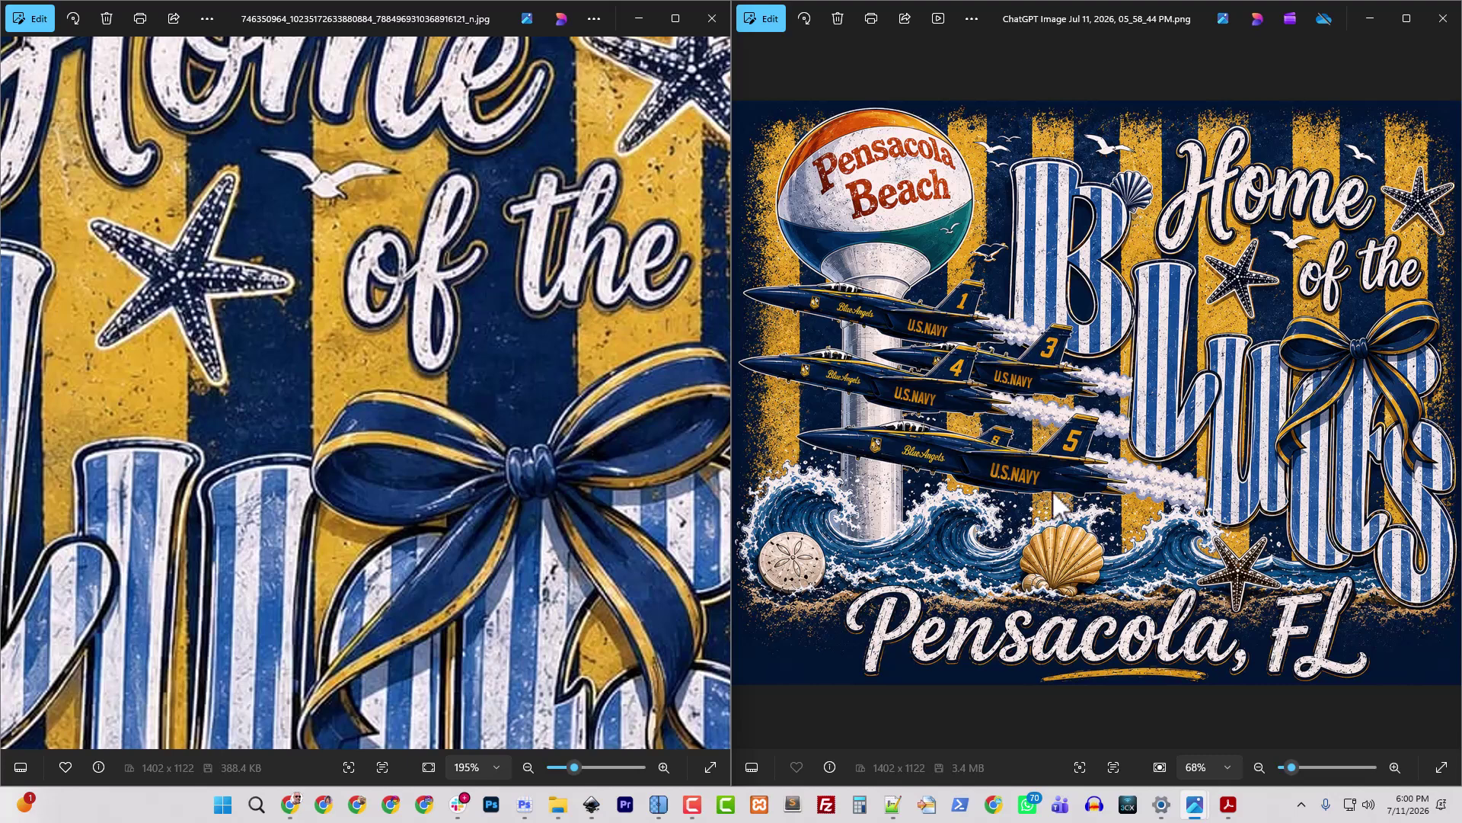
{"action": "right_click", "coordinate": [1086, 413]}
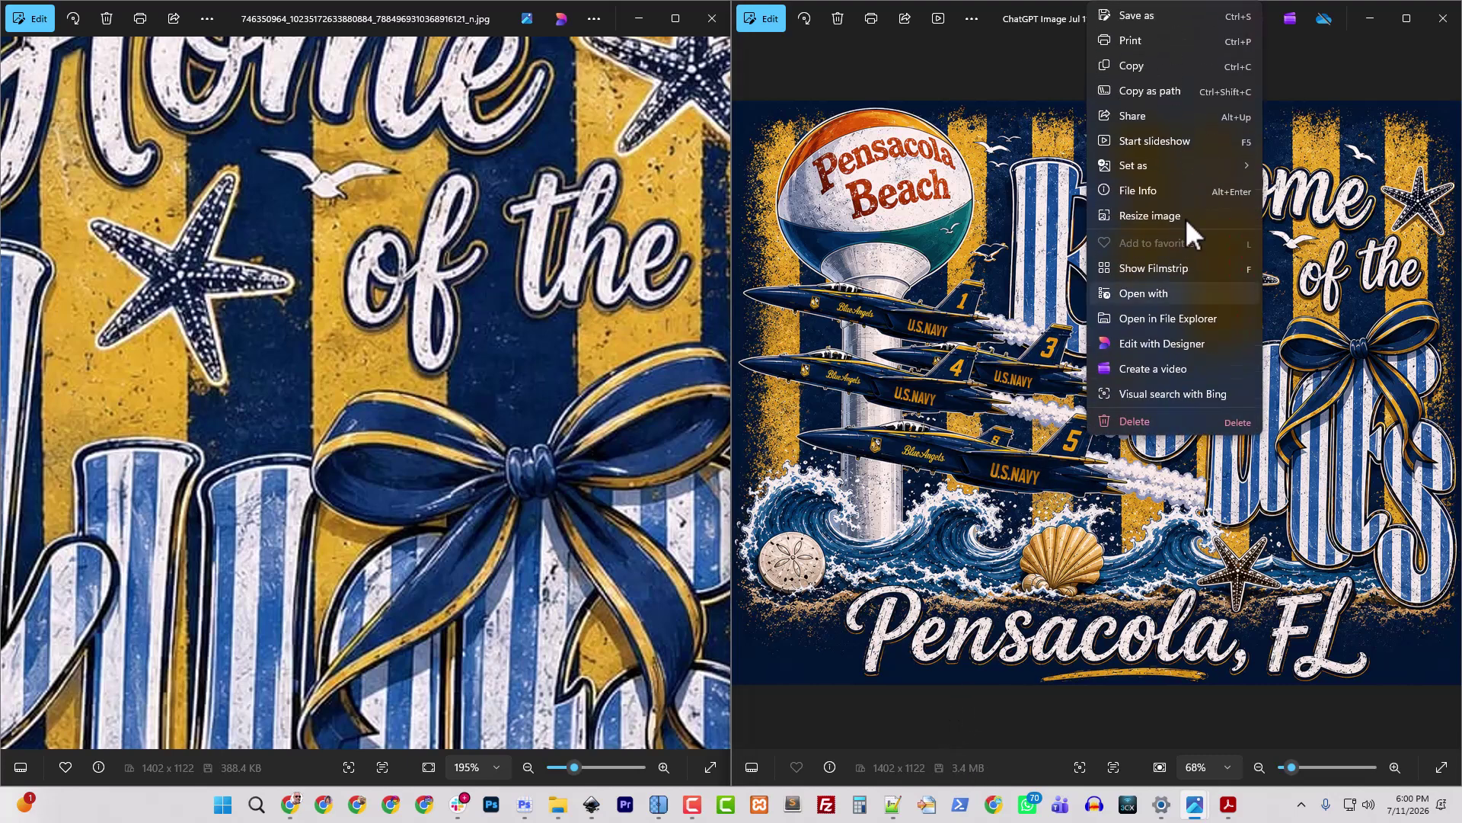
{"action": "left_click", "coordinate": [659, 805]}
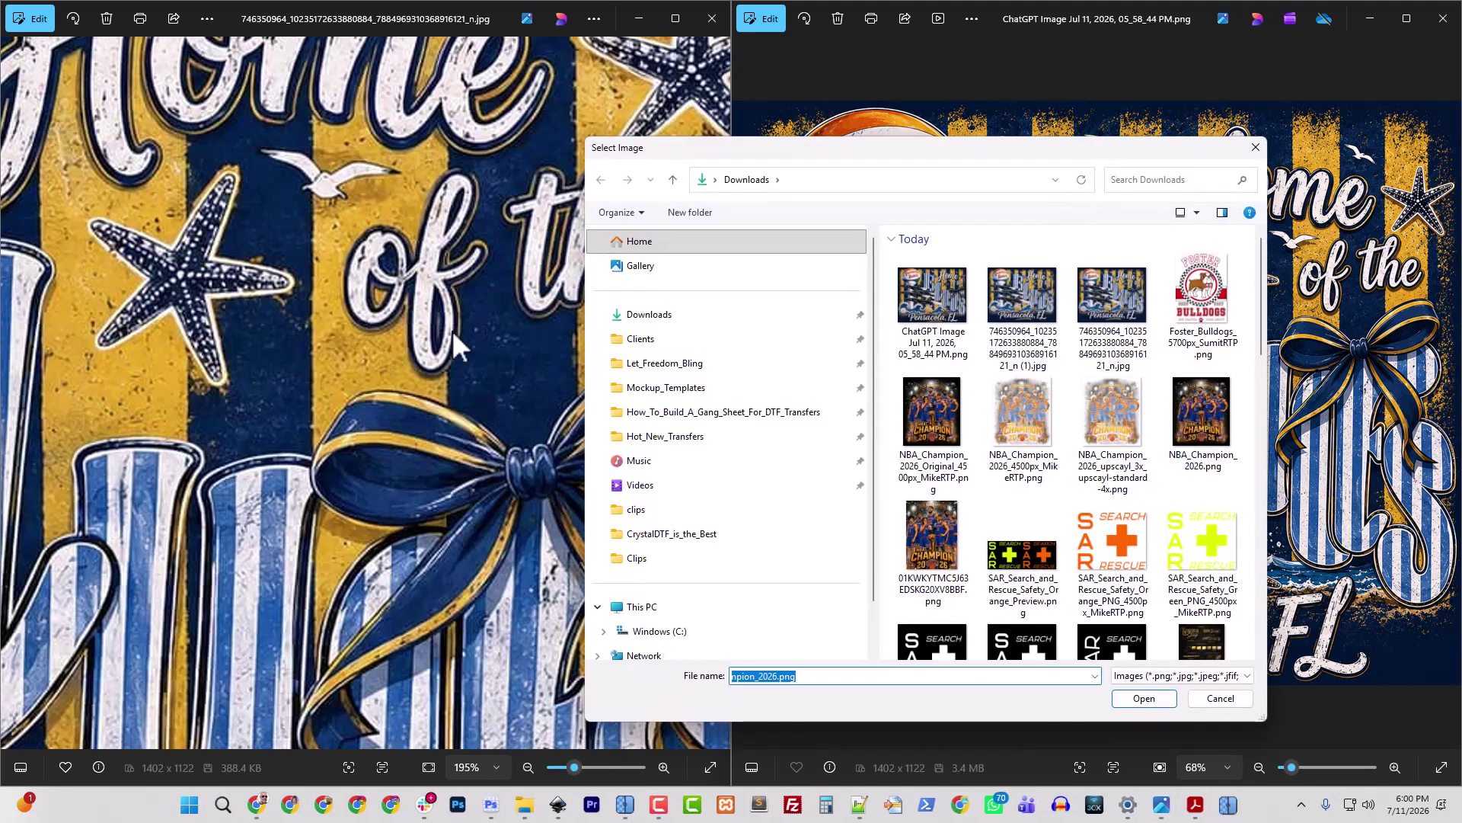
{"action": "left_click", "coordinate": [937, 305]}
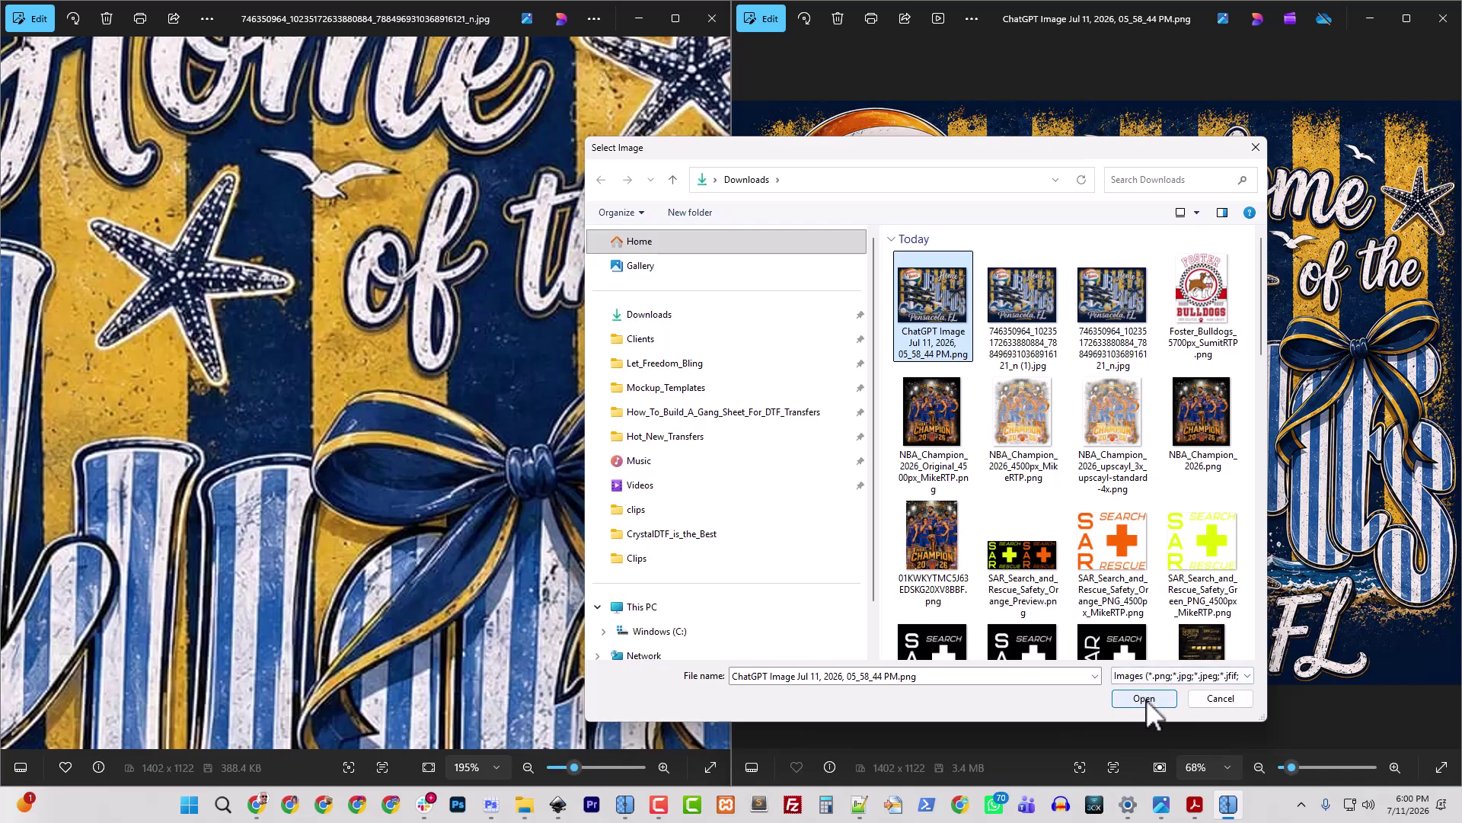
{"action": "left_click", "coordinate": [1144, 698]}
{"action": "left_click_drag", "start_coordinate": [0, 92], "coordinate": [853, 1]}
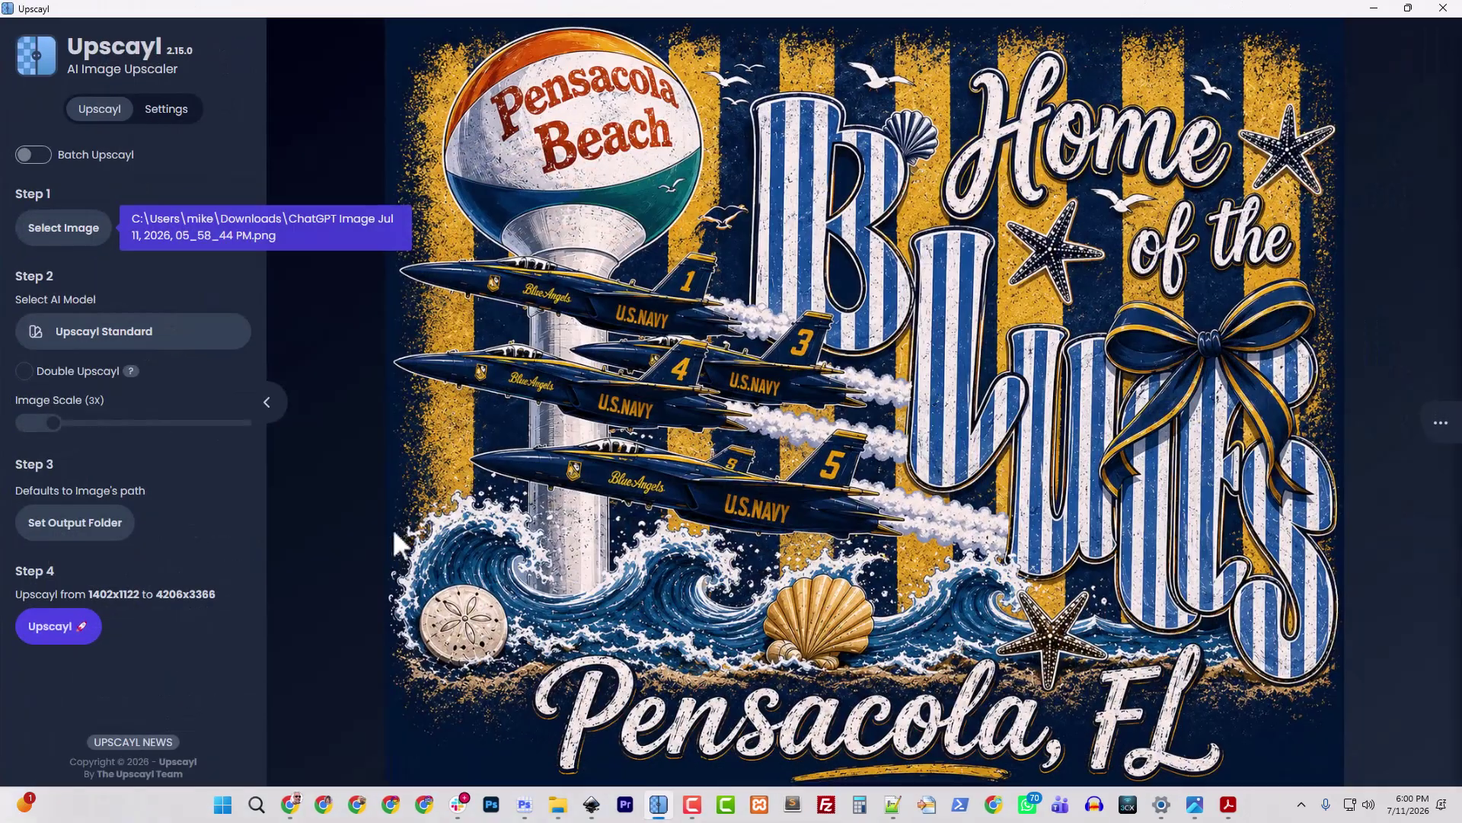
Step: Set the image scale to 4X and upscale the artwork with the Upscayl Standard model
{"action": "left_click", "coordinate": [69, 424]}
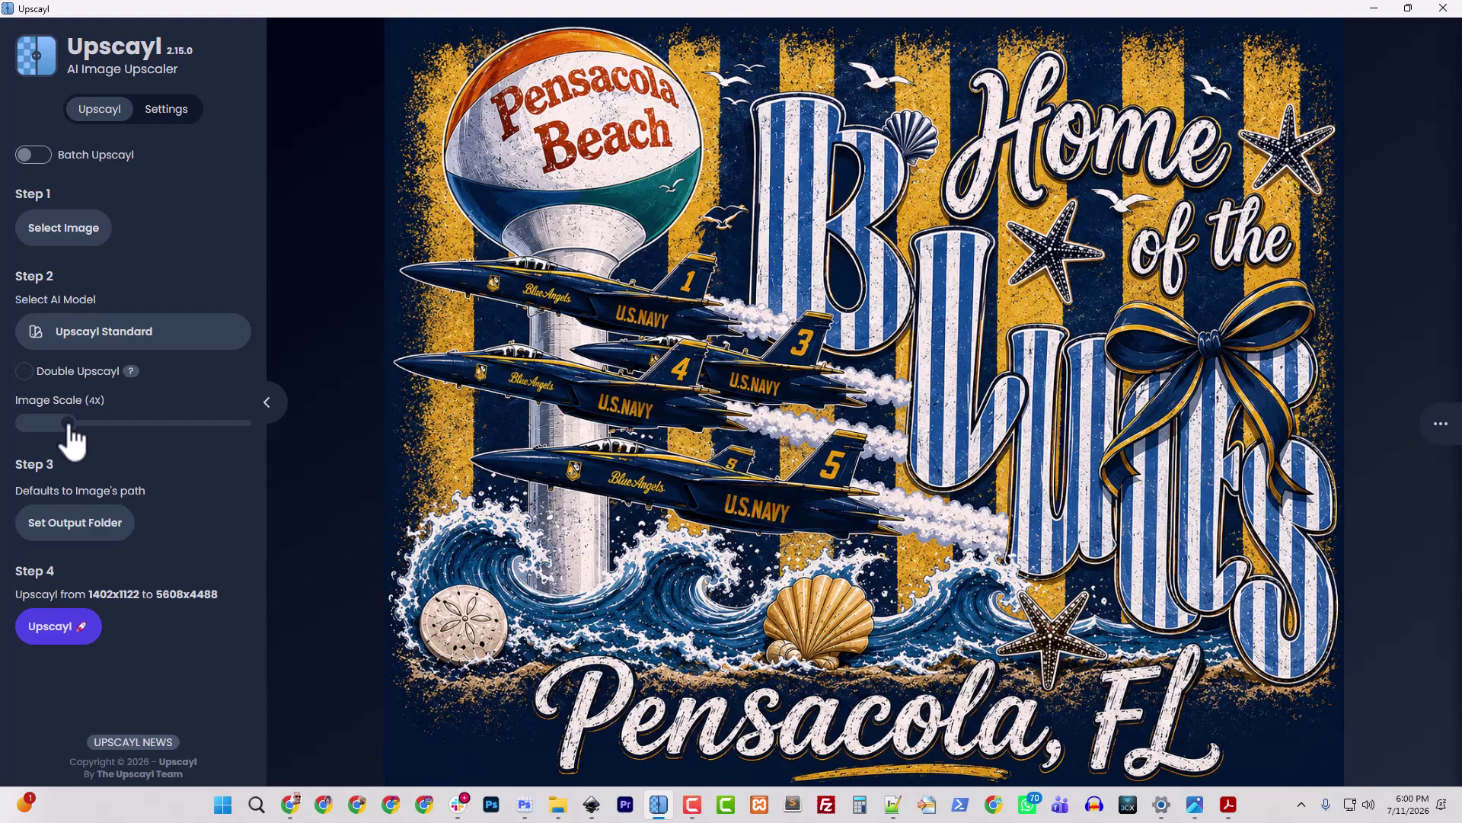
{"action": "left_click", "coordinate": [58, 626]}
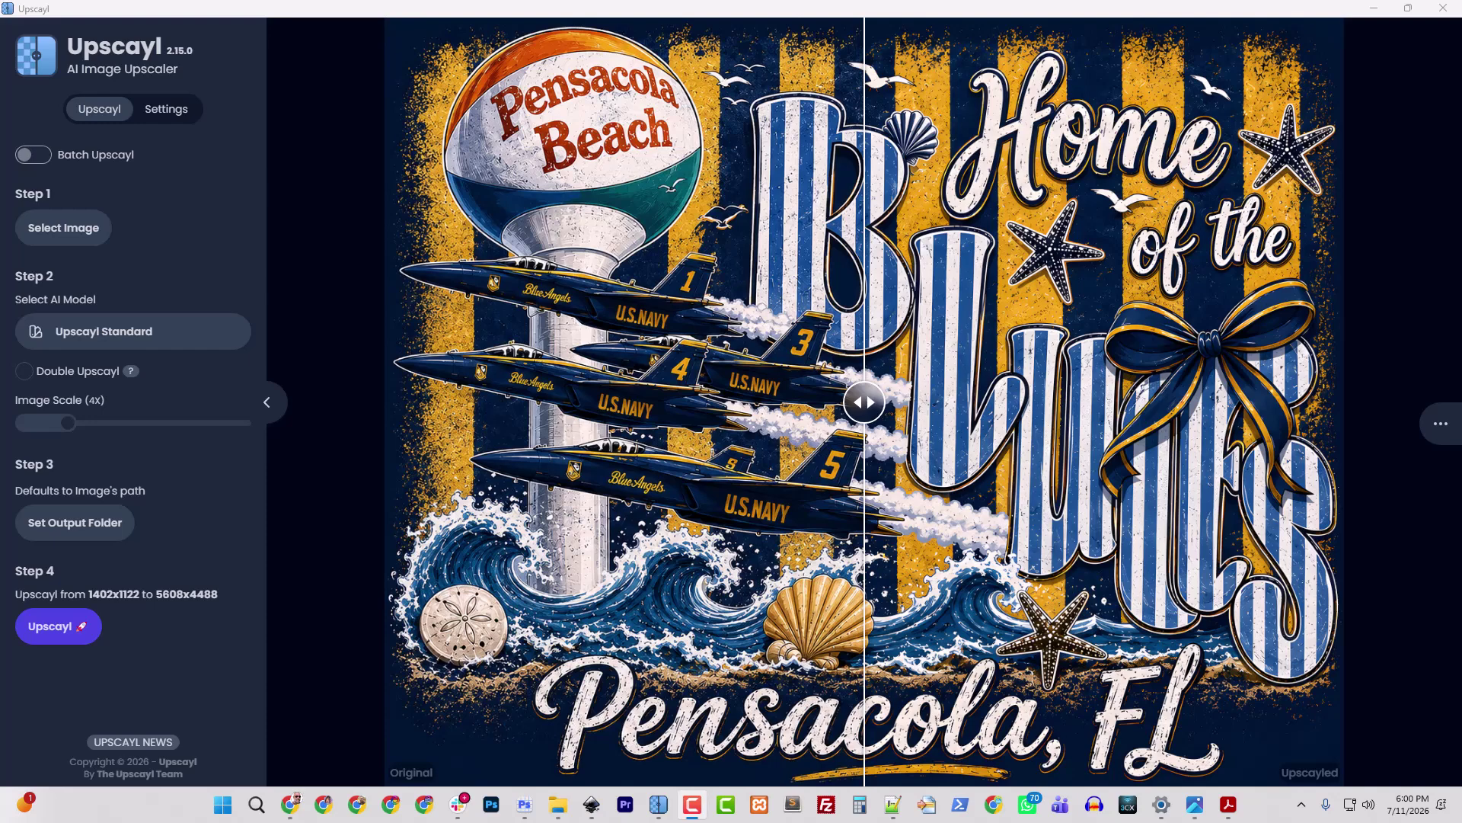
Step: Open the 4x upscaled PNG from the Downloads folder in Adobe Photoshop 2026
{"action": "left_click_drag", "start_coordinate": [0, 90], "coordinate": [731, 42]}
{"action": "scroll", "coordinate": [688, 491], "scroll_direction": "down", "scroll_amount": 5}
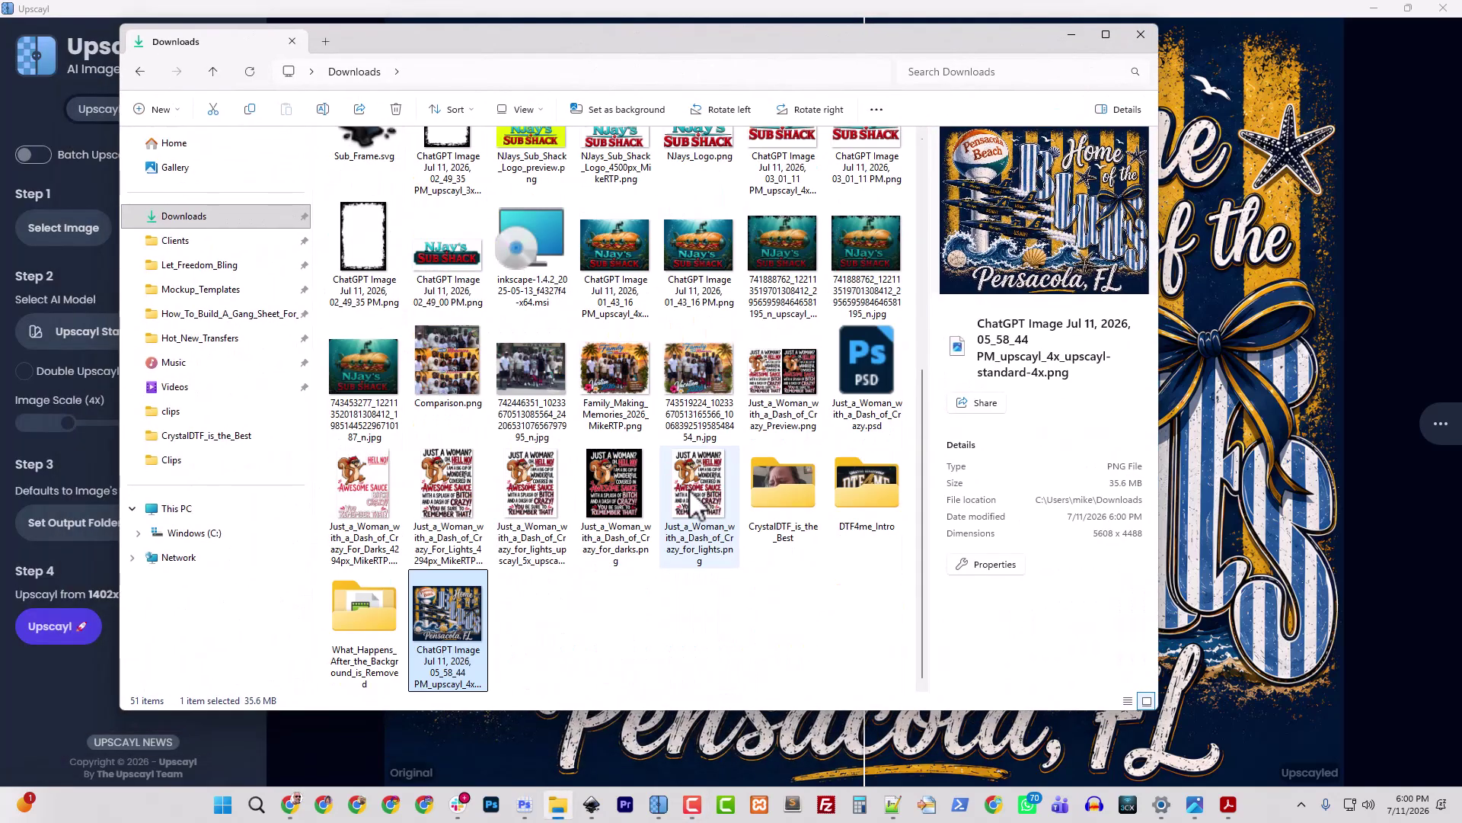
{"action": "right_click", "coordinate": [466, 634]}
{"action": "mouse_move", "coordinate": [531, 151]}
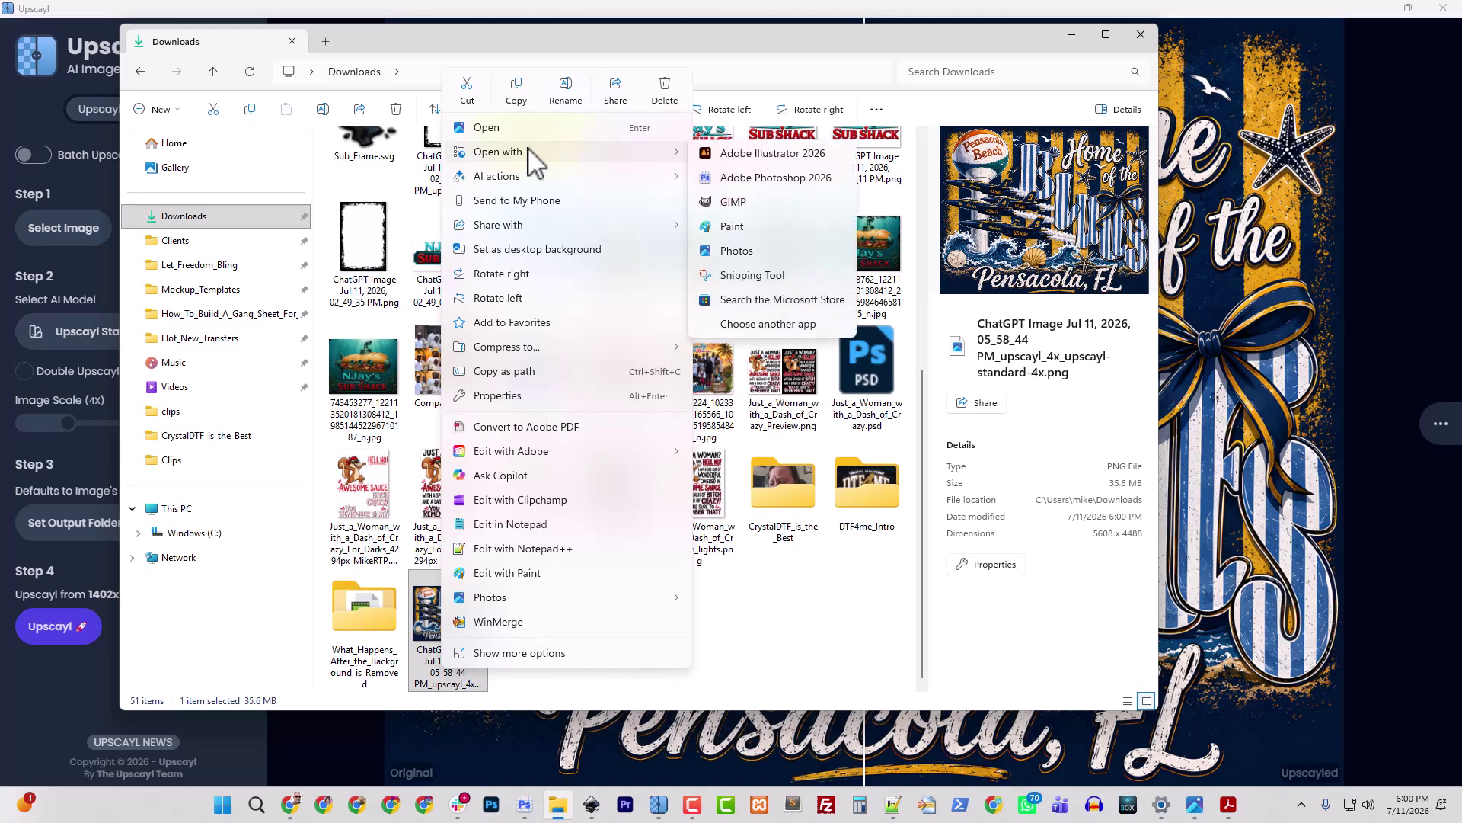
{"action": "left_click", "coordinate": [766, 177]}
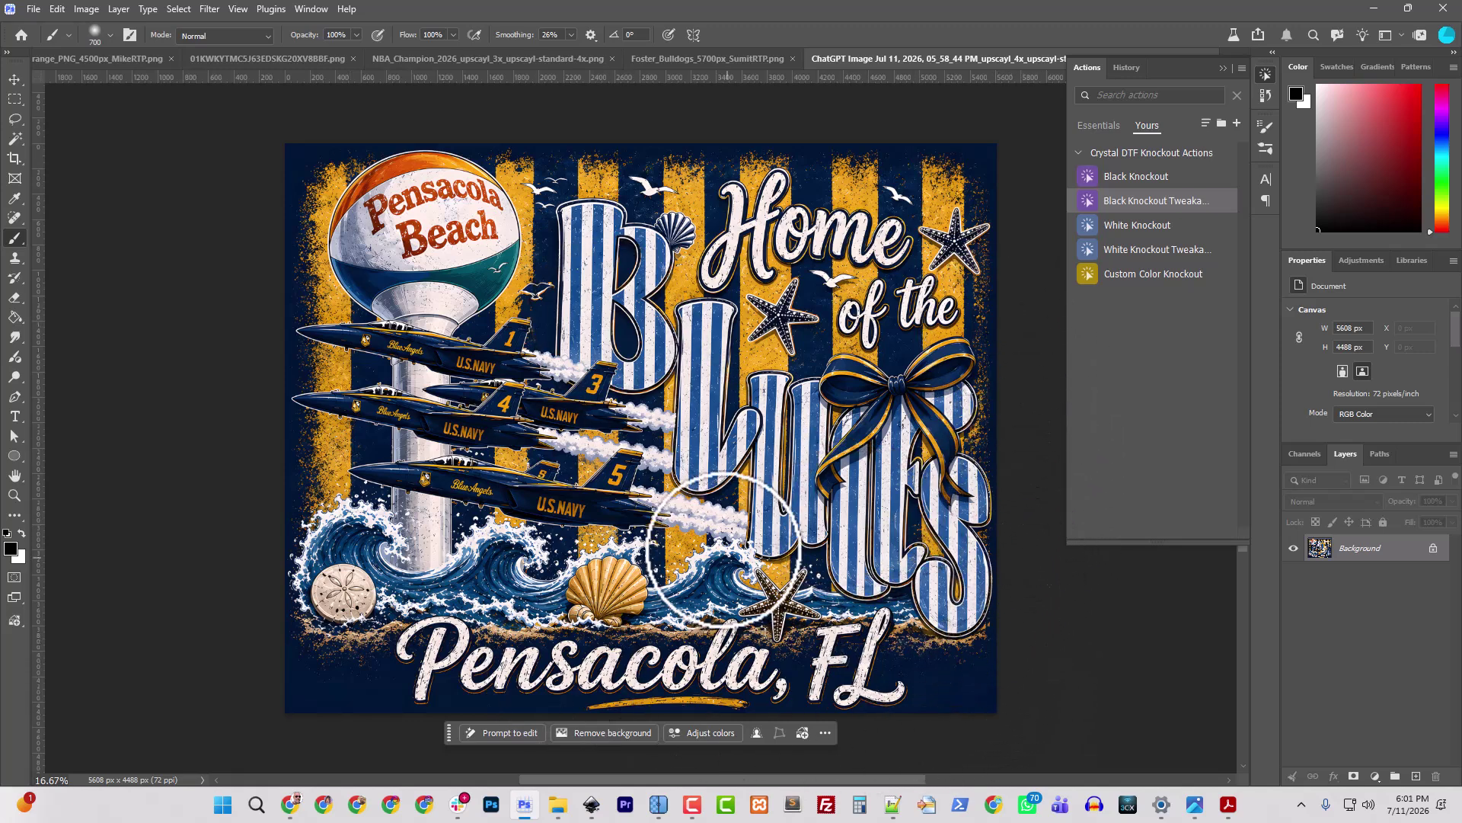
Step: Bring up the original low-resolution JPG in the Photos app and view the whole artwork
{"action": "left_click_drag", "start_coordinate": [793, 10], "coordinate": [0, 111]}
{"action": "left_click", "coordinate": [1059, 10]}
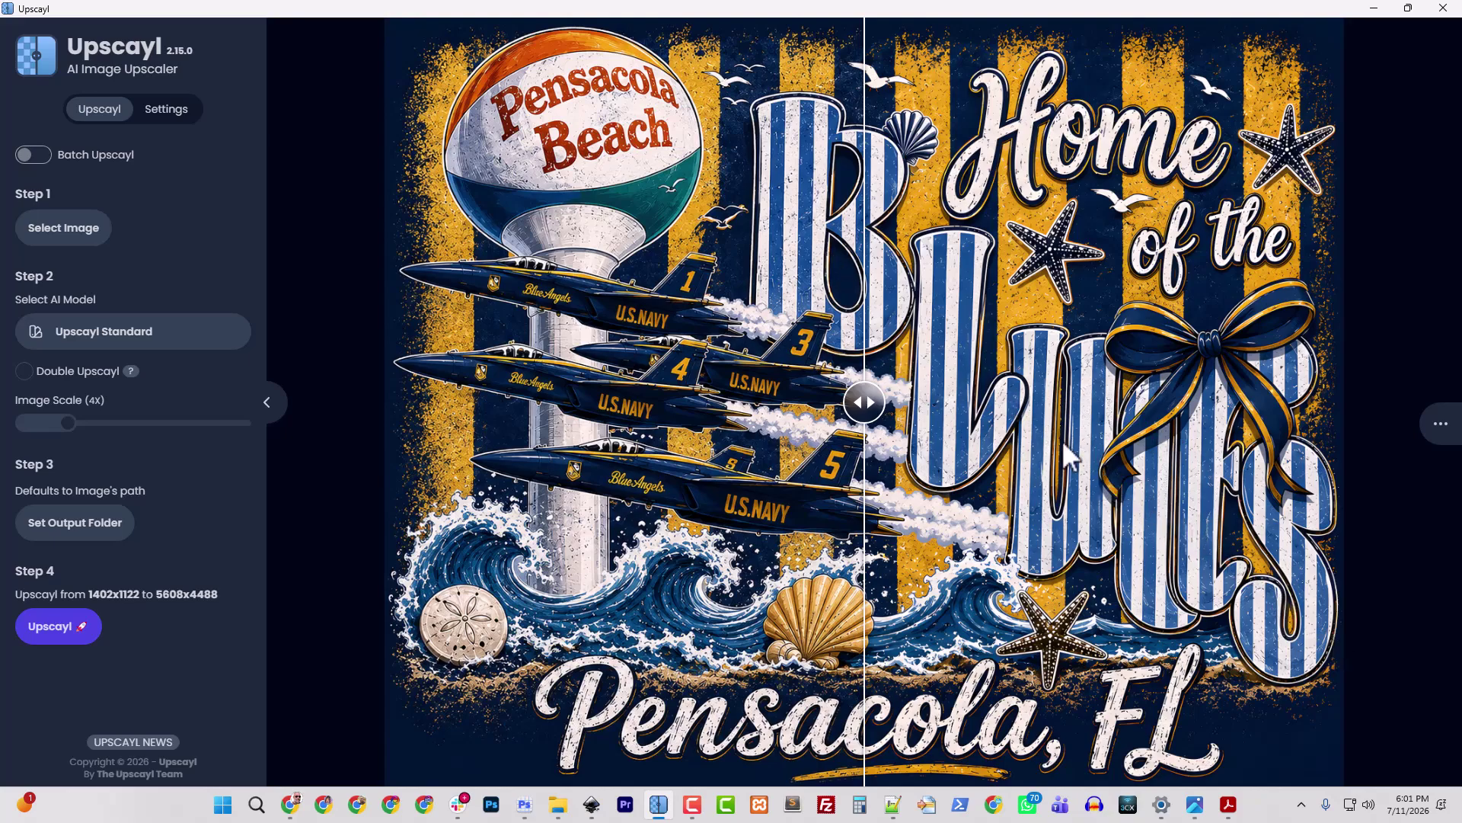
{"action": "left_click_drag", "start_coordinate": [804, 10], "coordinate": [0, 99]}
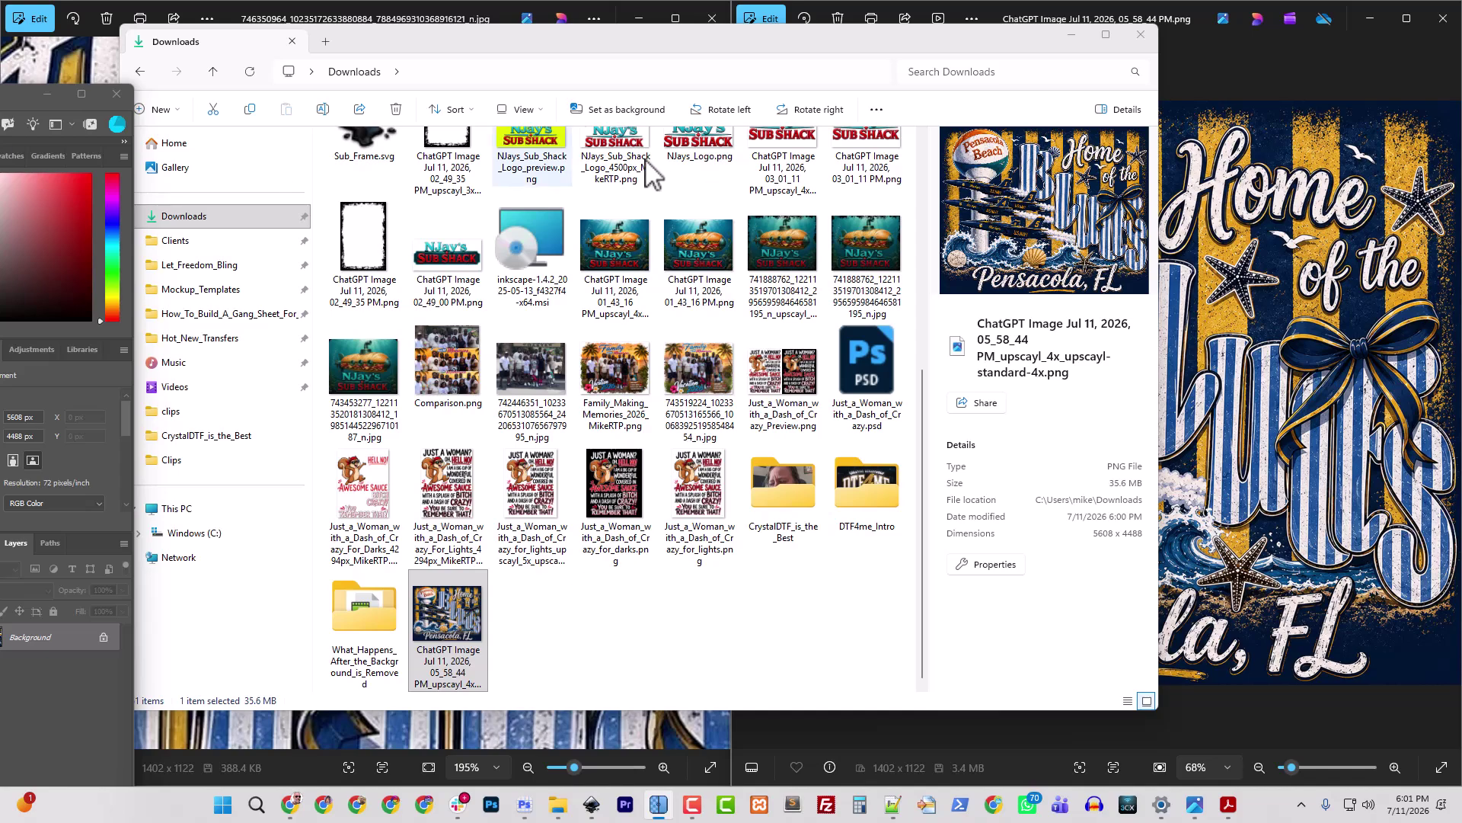
{"action": "left_click", "coordinate": [395, 8]}
{"action": "double_click", "coordinate": [395, 7]}
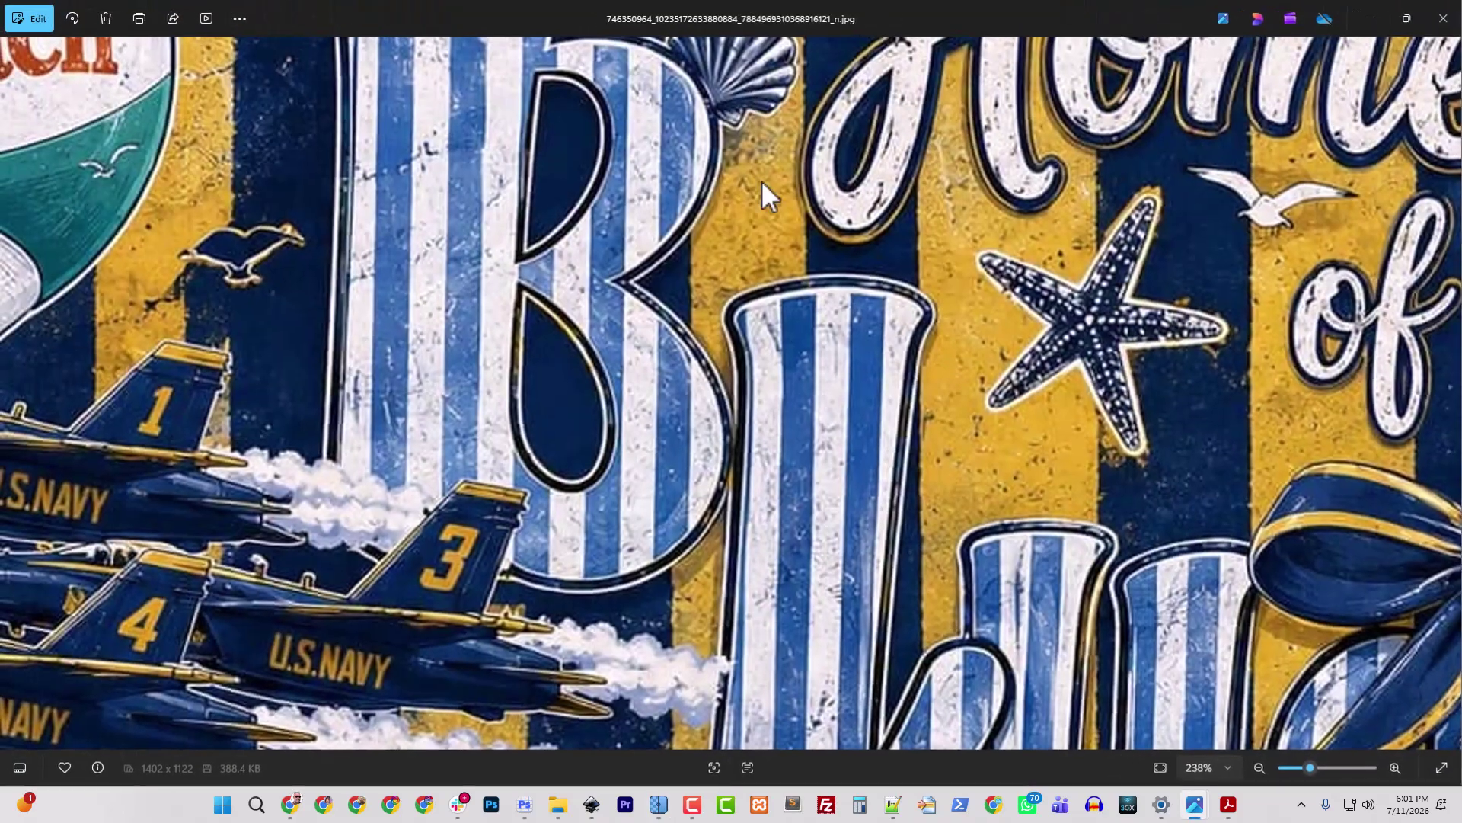
{"action": "scroll", "coordinate": [920, 608], "scroll_direction": "down", "scroll_amount": 5}
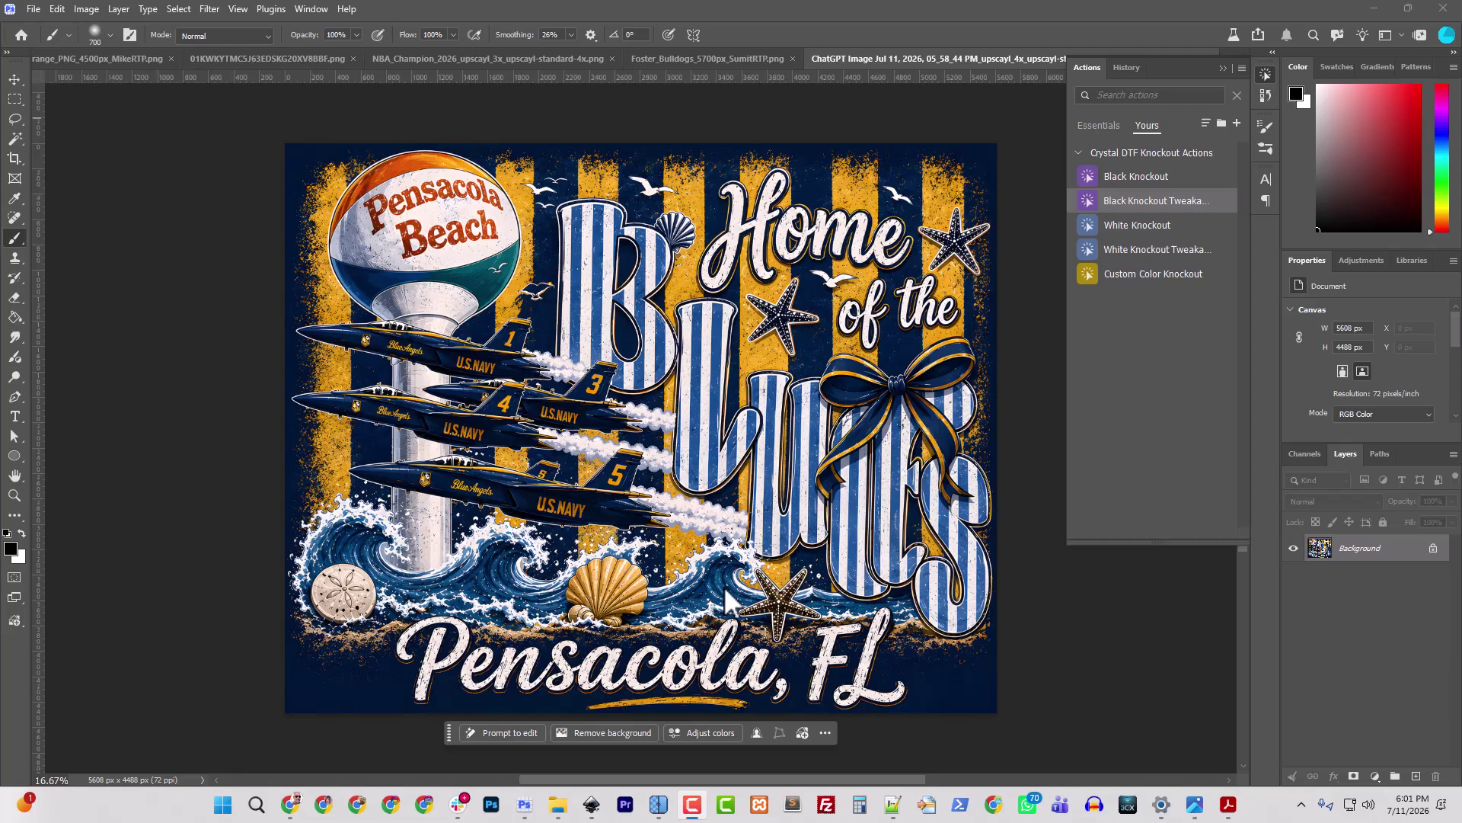
Step: In Photoshop, reduce the brush size to 50 pixels for detail work on the jet numbered 5
{"action": "scroll", "coordinate": [715, 370], "scroll_direction": "up", "scroll_amount": 3}
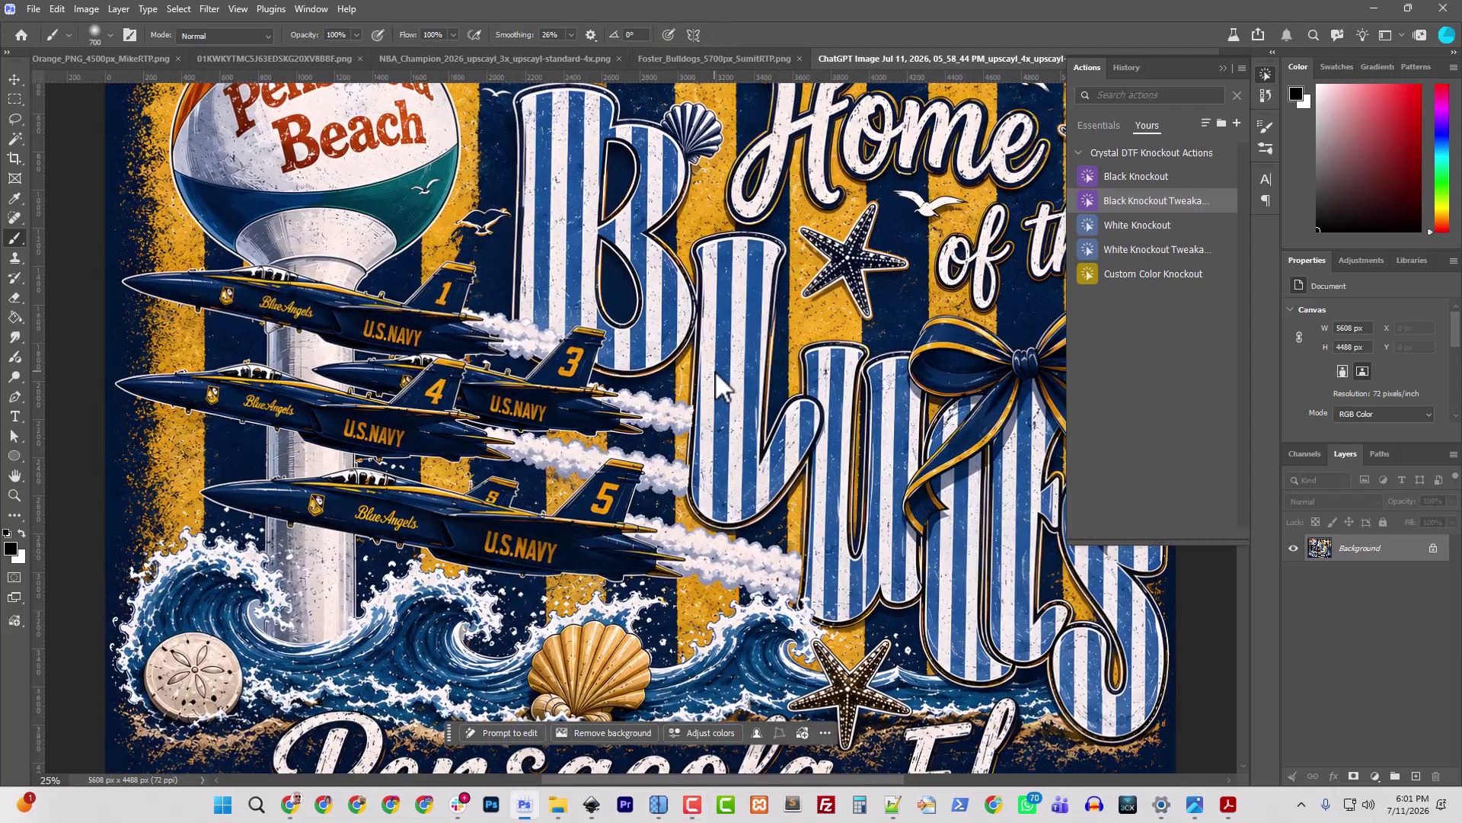
{"action": "left_click_drag", "start_coordinate": [439, 605], "coordinate": [645, 423]}
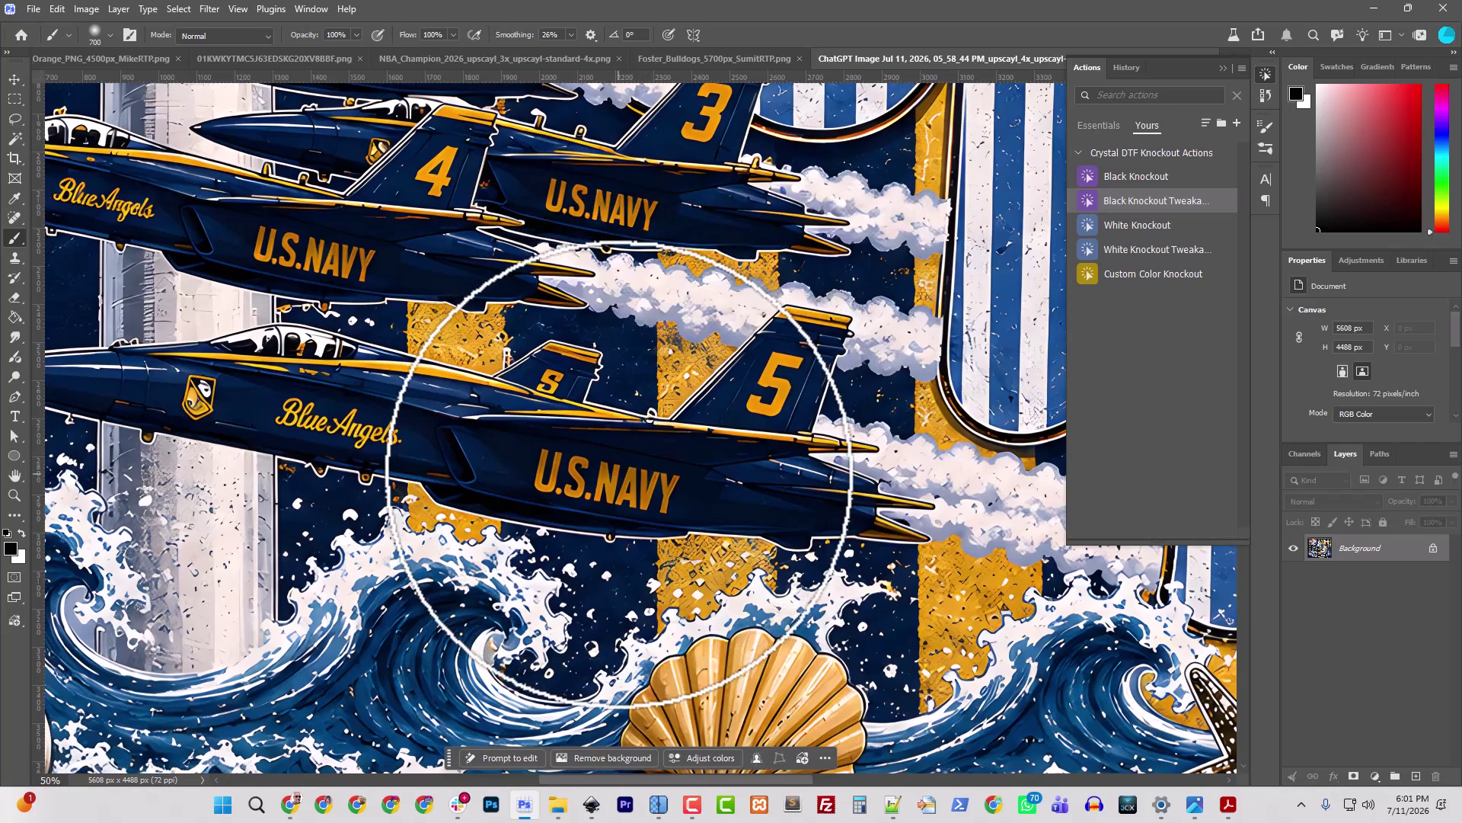
{"action": "scroll", "coordinate": [619, 473], "scroll_direction": "up", "scroll_amount": 3}
{"action": "left_click_drag", "start_coordinate": [506, 424], "coordinate": [808, 434]}
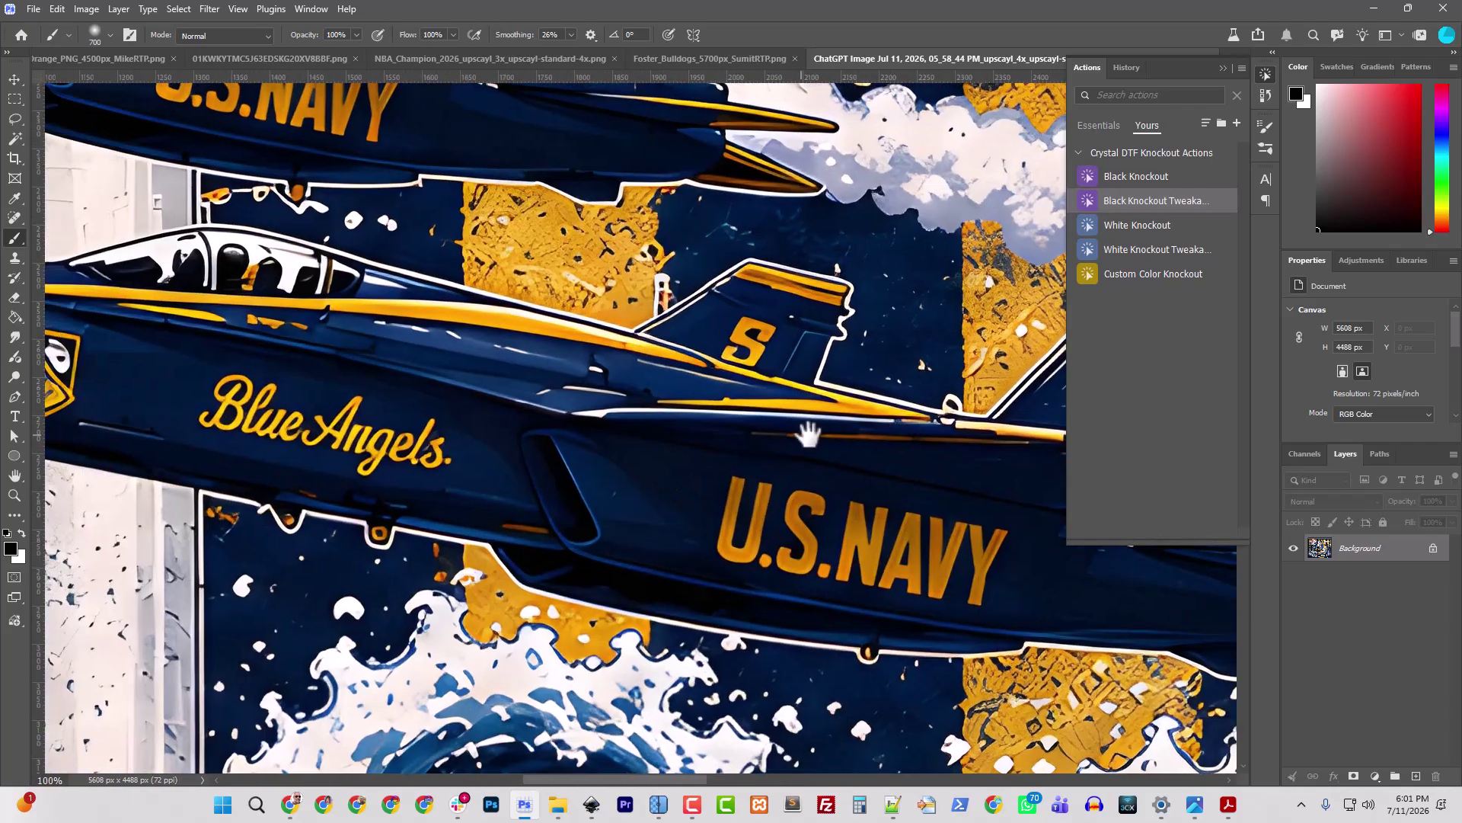
{"action": "left_click_drag", "start_coordinate": [320, 439], "coordinate": [82, 476]}
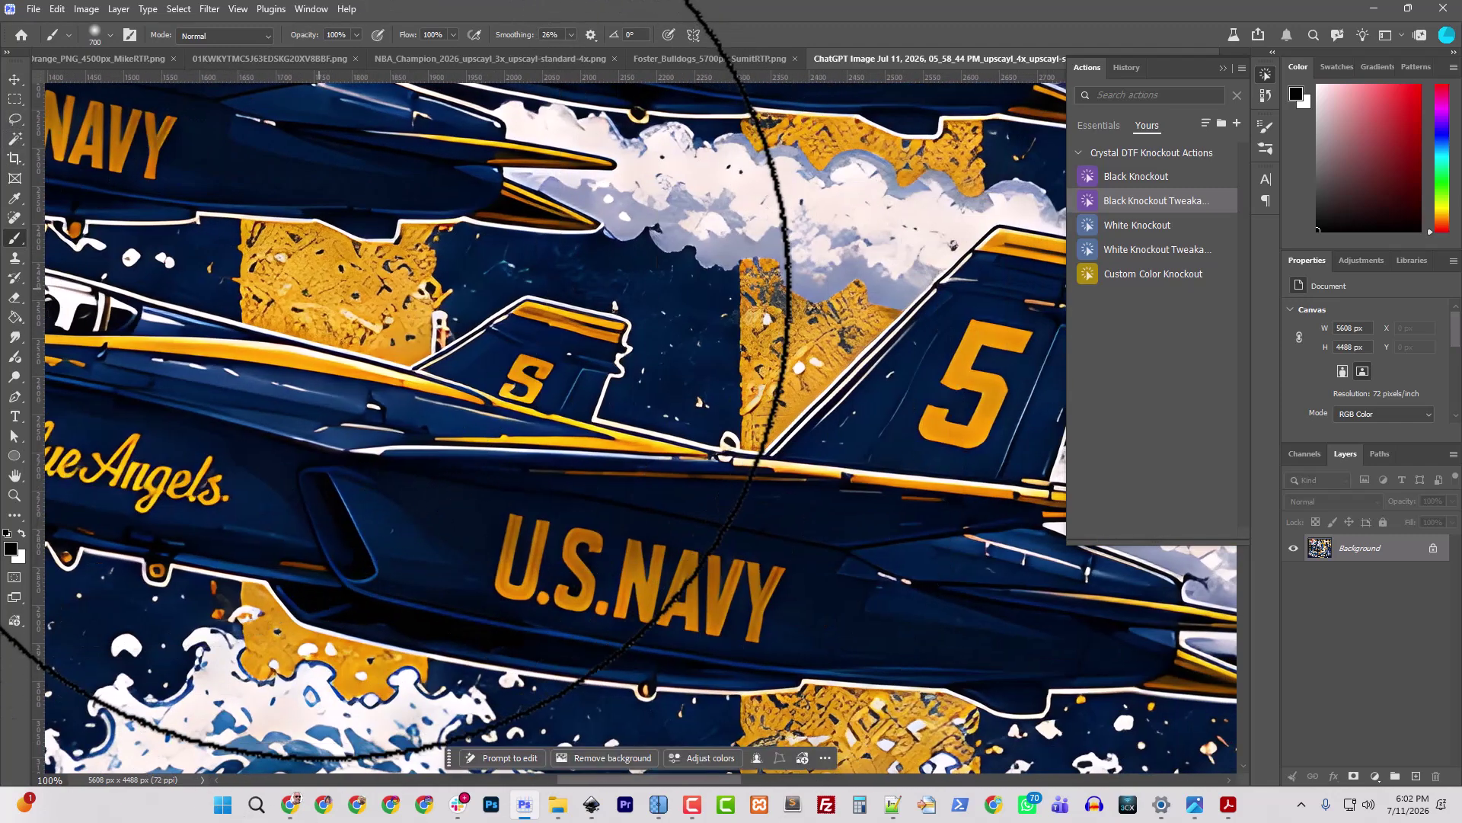
{"action": "key", "text": "bracketleft"}
{"action": "key", "text": "bracketleft"}
{"action": "key", "text": "bracketleft"}
{"action": "key", "text": "bracketleft"}
{"action": "key", "text": "bracketleft"}
{"action": "key", "text": "bracketleft"}
{"action": "key", "text": "bracketleft"}
{"action": "key", "text": "bracketleft"}
{"action": "key", "text": "bracketleft"}
{"action": "key", "text": "bracketleft"}
{"action": "key", "text": "bracketleft"}
{"action": "key", "text": "bracketleft"}
{"action": "key", "text": "bracketleft"}
{"action": "key", "text": "bracketleft"}
{"action": "key", "text": "bracketleft"}
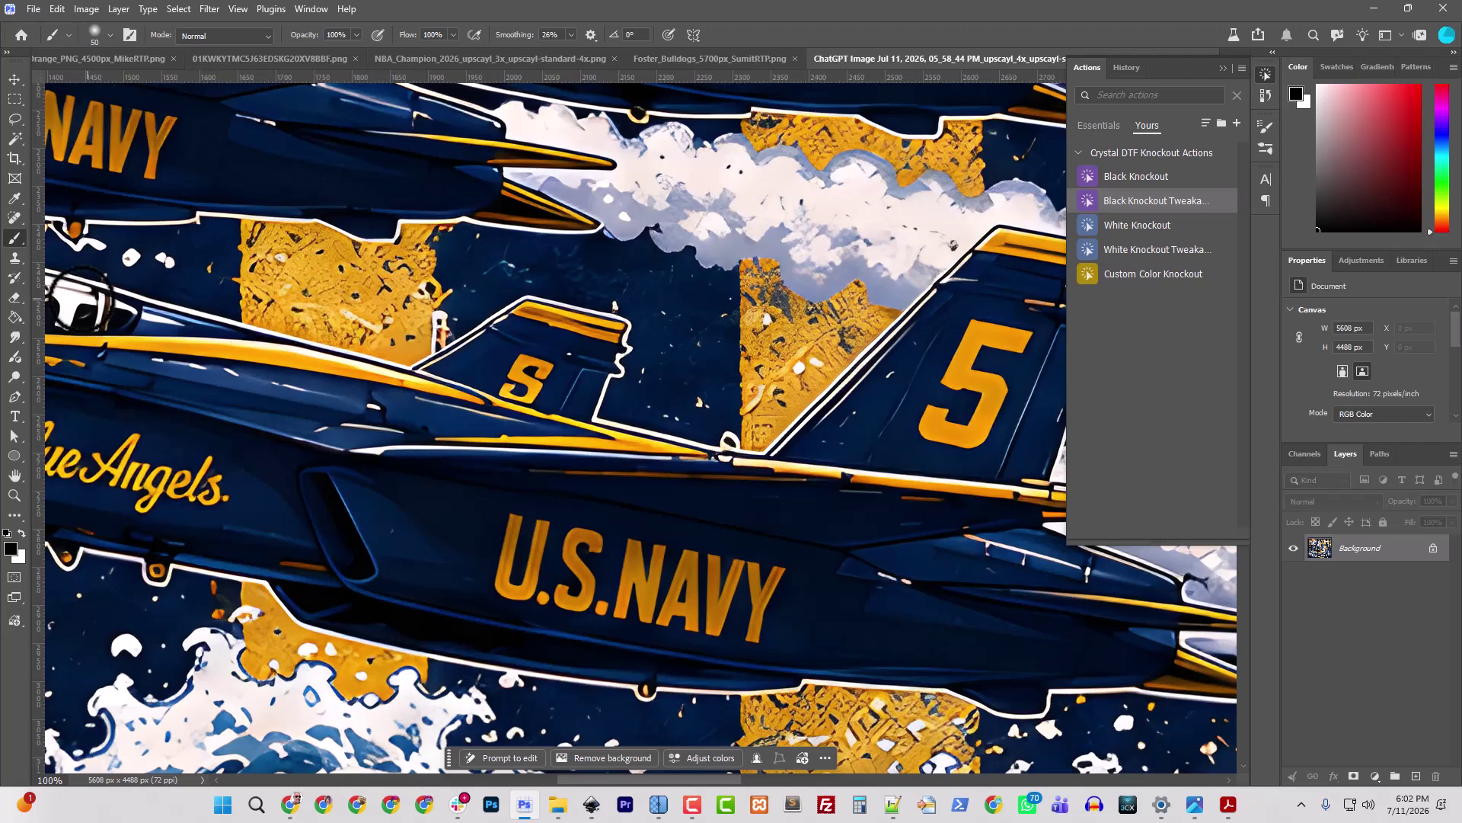
Step: Lasso the small, misshapen tail fin in front of the number 5 fin and erase it with Remove
{"action": "left_click", "coordinate": [15, 120]}
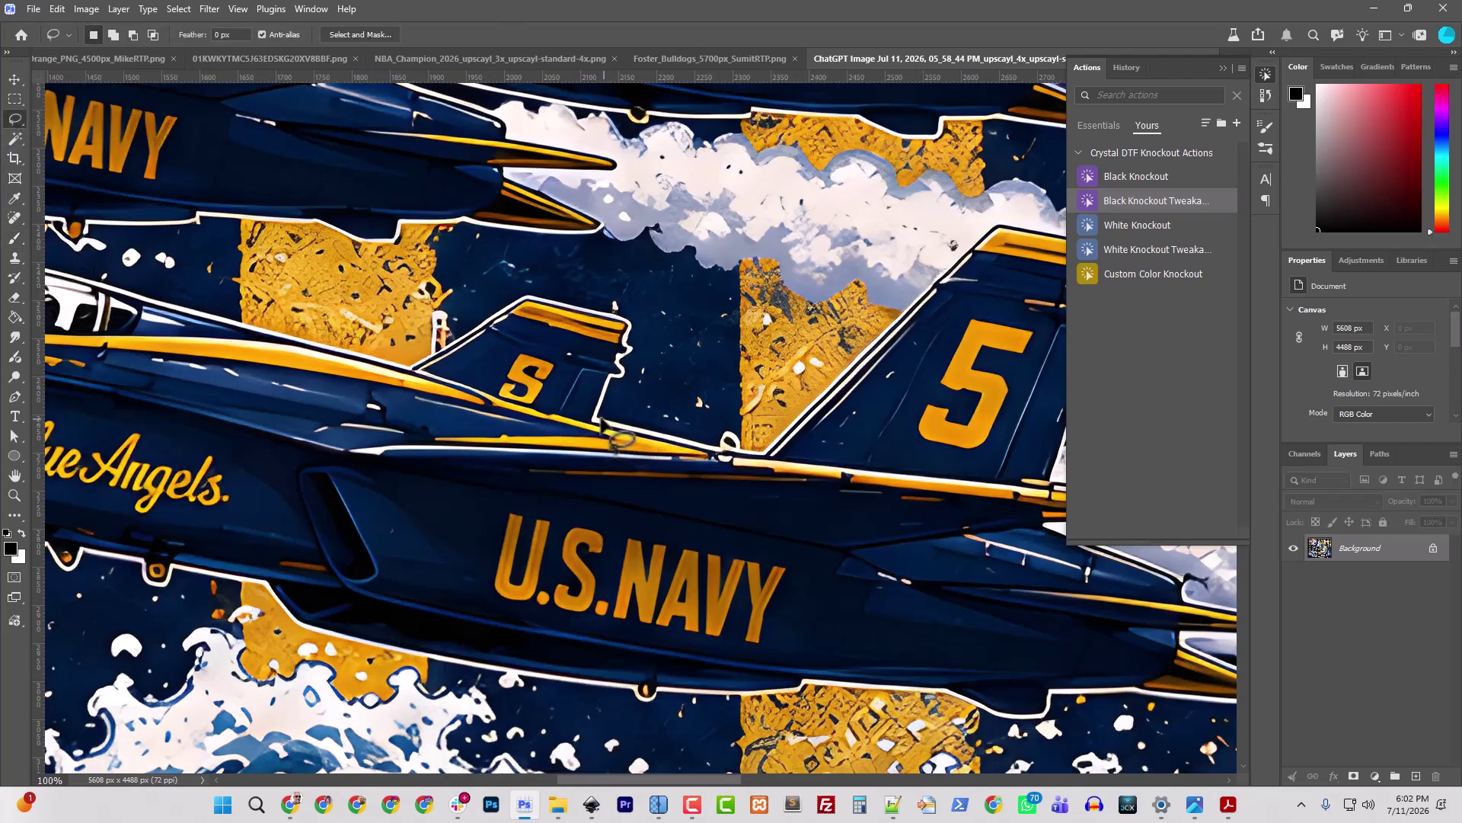
{"action": "mouse_move", "coordinate": [600, 426]}
{"action": "left_mouse_down"}
{"action": "mouse_move", "coordinate": [414, 372]}
{"action": "mouse_move", "coordinate": [431, 394]}
{"action": "mouse_move", "coordinate": [450, 371]}
{"action": "mouse_move", "coordinate": [438, 311]}
{"action": "mouse_move", "coordinate": [463, 332]}
{"action": "mouse_move", "coordinate": [535, 294]}
{"action": "mouse_move", "coordinate": [624, 315]}
{"action": "mouse_move", "coordinate": [636, 364]}
{"action": "mouse_move", "coordinate": [596, 419]}
{"action": "left_mouse_up"}
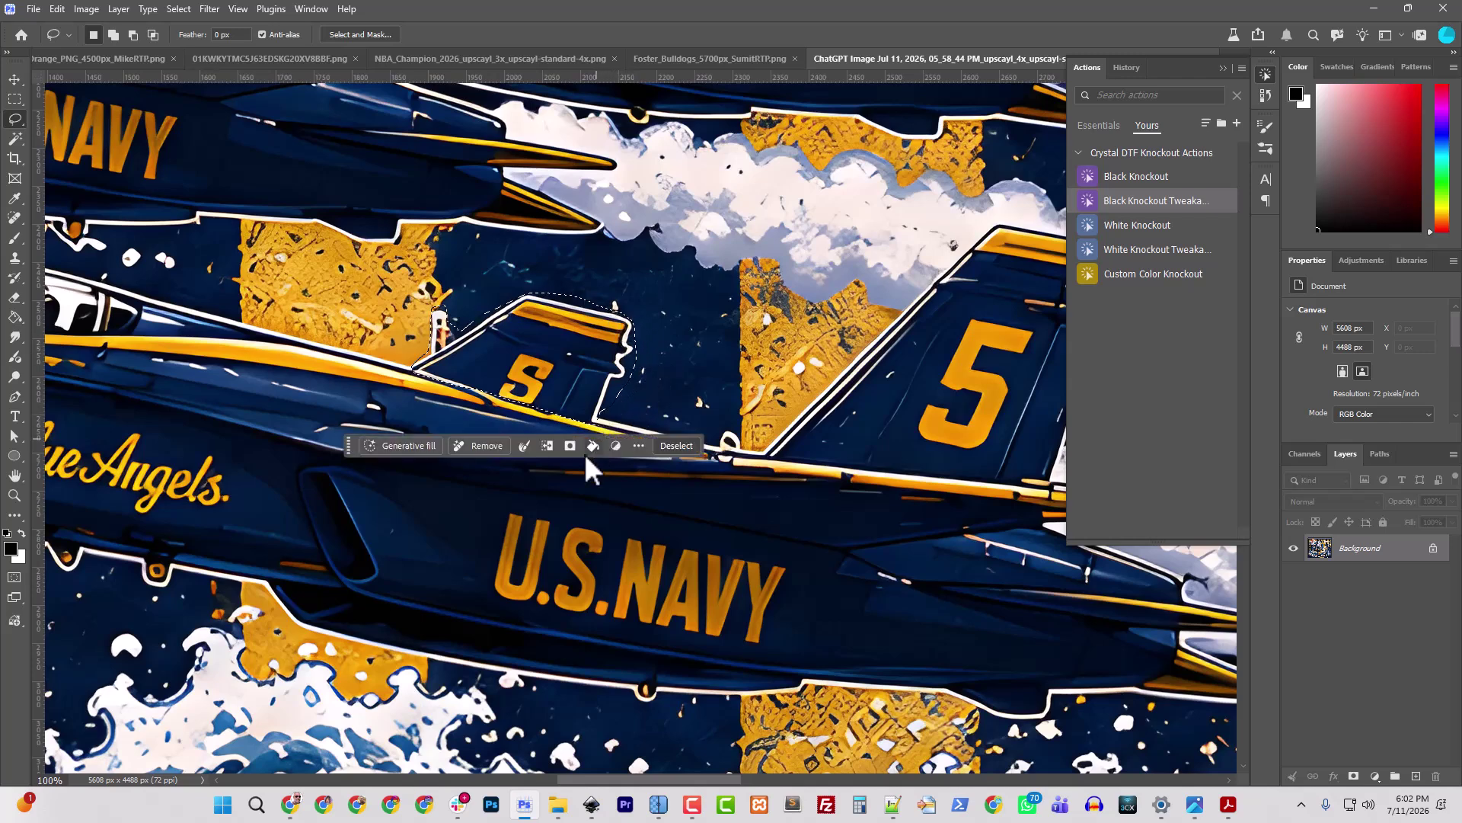
{"action": "left_click", "coordinate": [479, 446]}
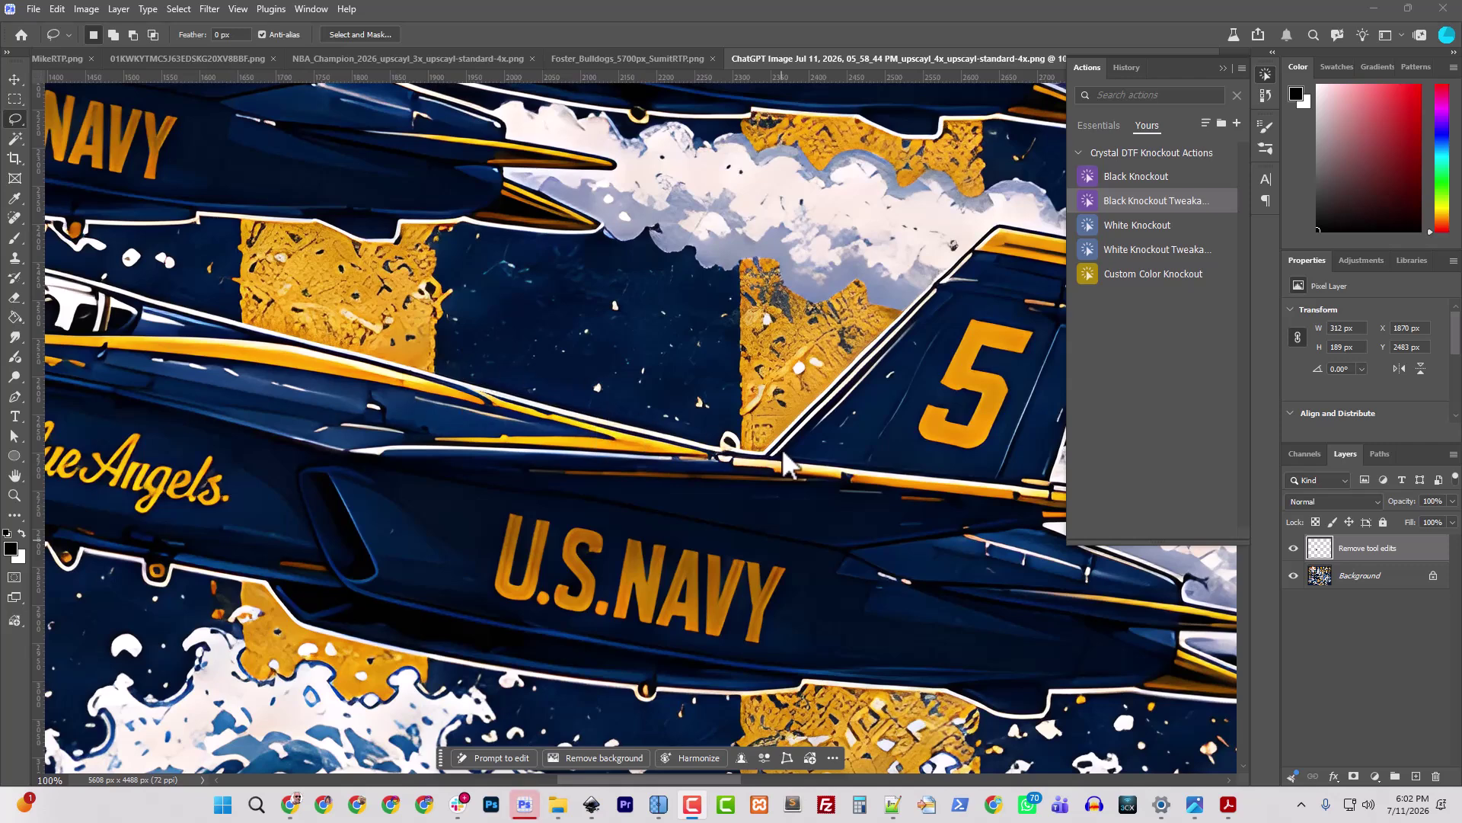
Step: Select a rectangular area around the striped letter B and try to copy it from the Remove tool edits layer
{"action": "scroll", "coordinate": [651, 314], "scroll_direction": "down", "scroll_amount": 1}
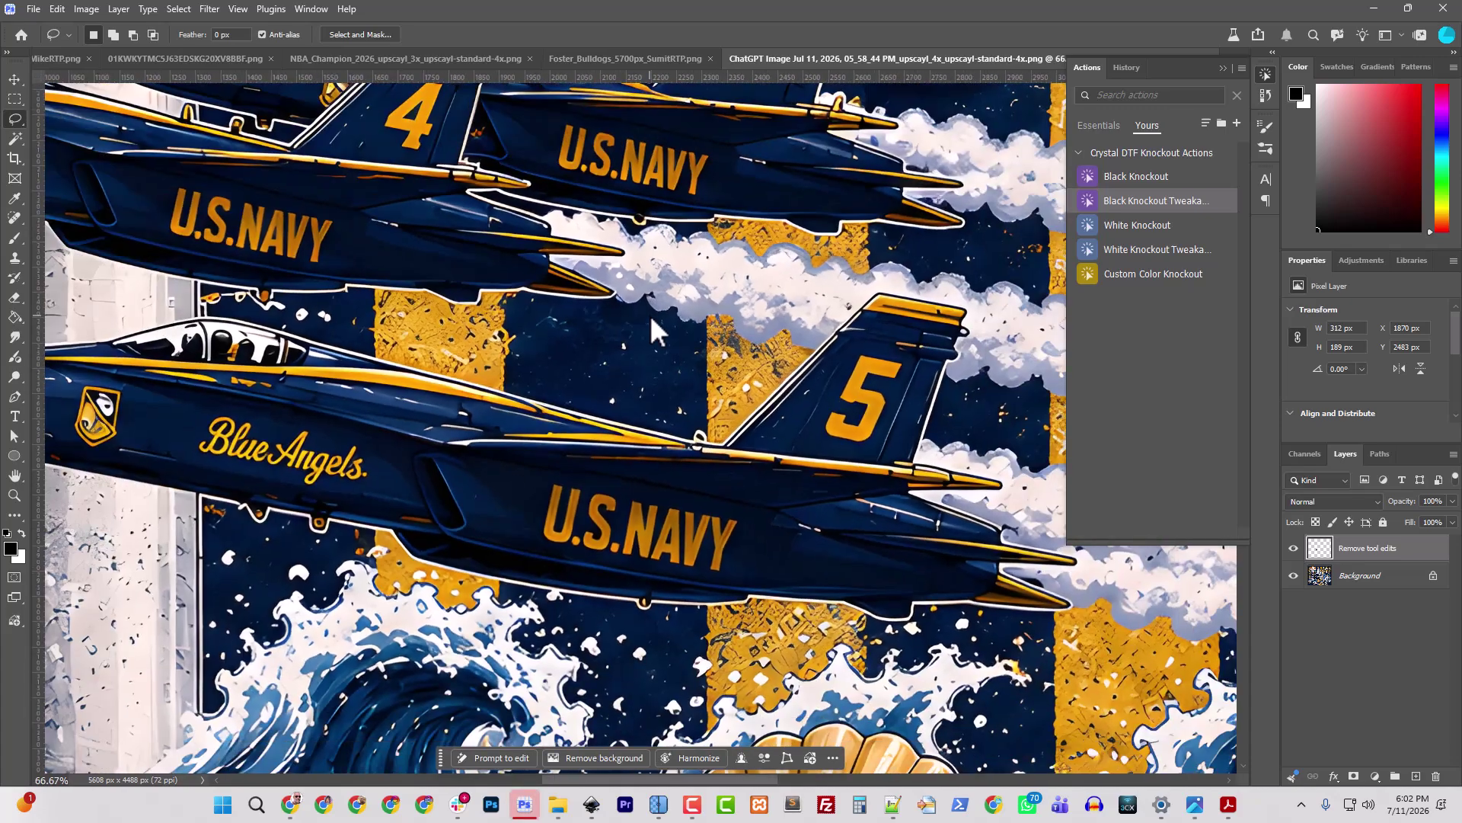
{"action": "key", "text": "ctrl+minus"}
{"action": "key", "text": "ctrl+minus"}
{"action": "key", "text": "ctrl+minus"}
{"action": "left_click_drag", "start_coordinate": [900, 500], "coordinate": [495, 369]}
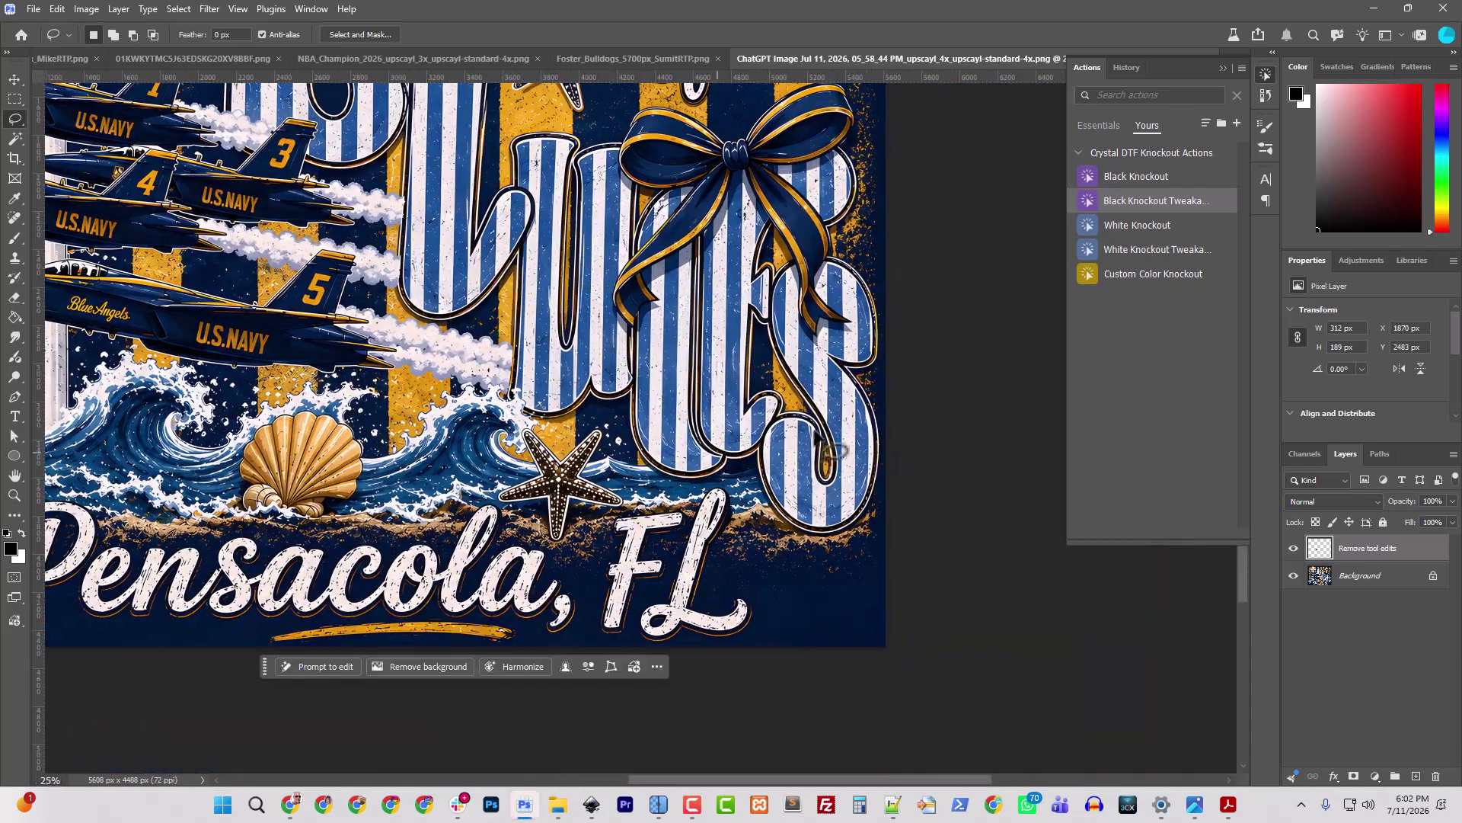
{"action": "left_click_drag", "start_coordinate": [650, 368], "coordinate": [548, 452]}
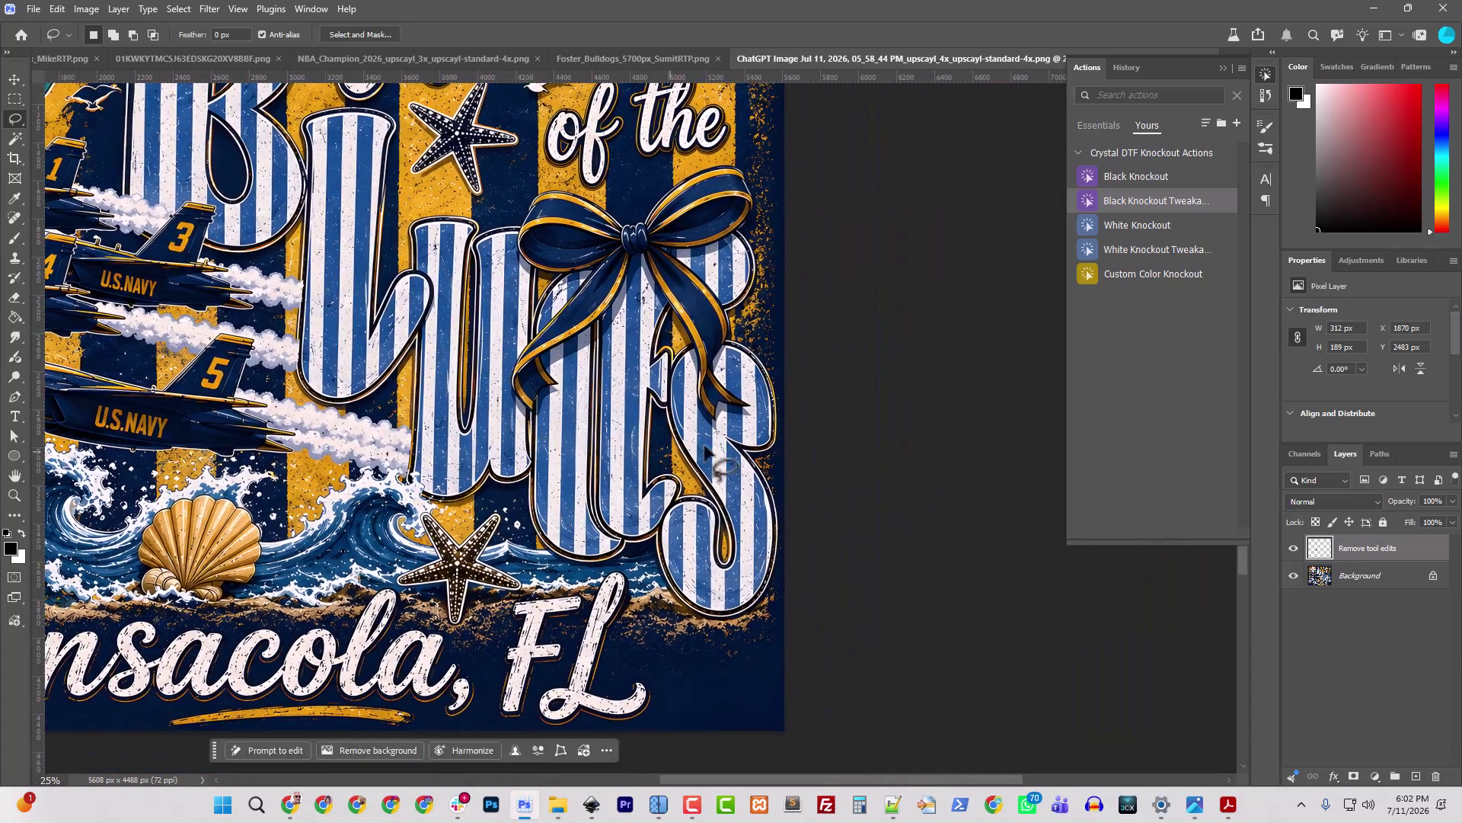
{"action": "left_click_drag", "start_coordinate": [464, 377], "coordinate": [580, 508]}
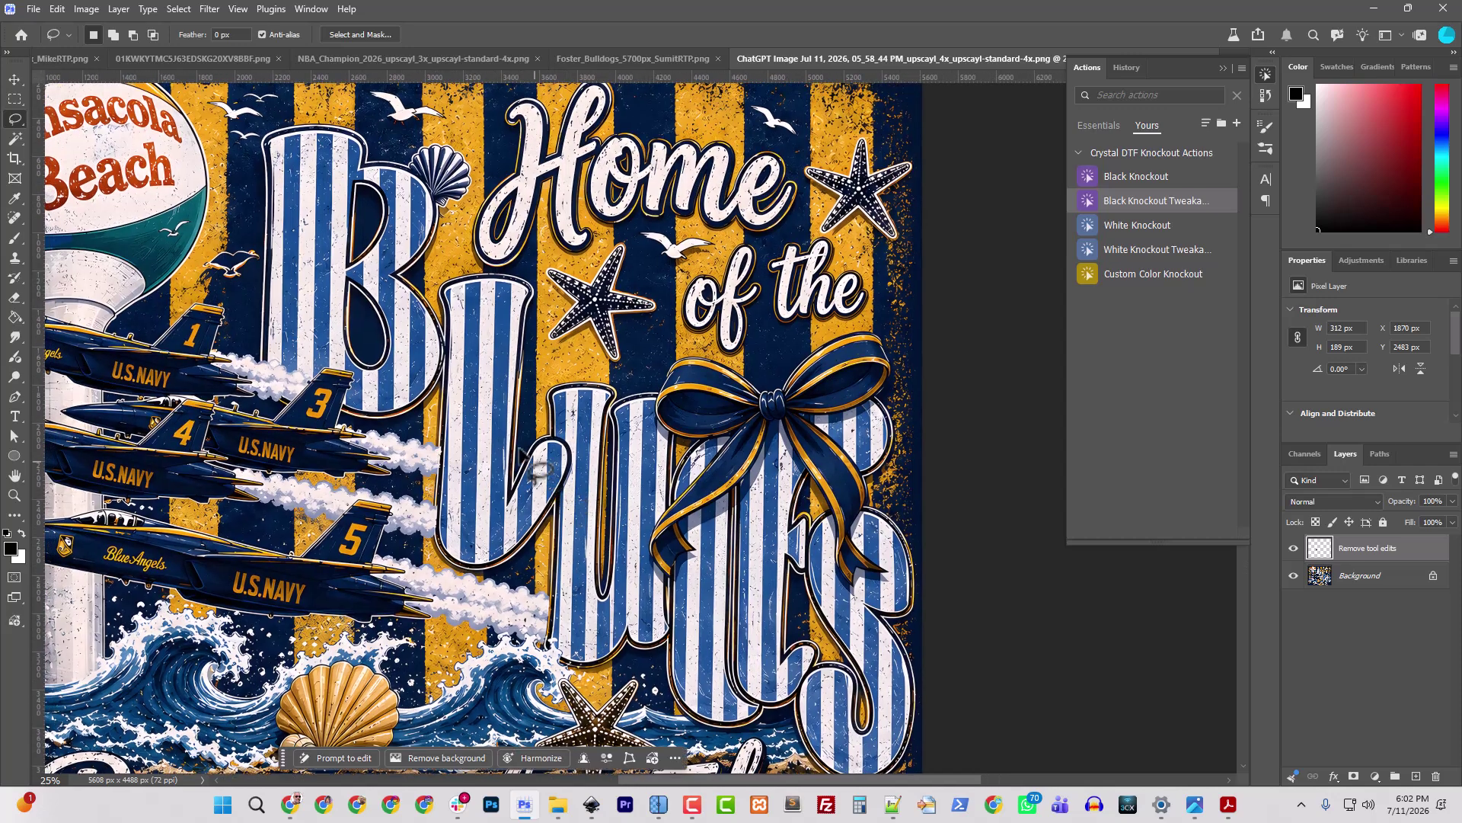
{"action": "left_click", "coordinate": [14, 98]}
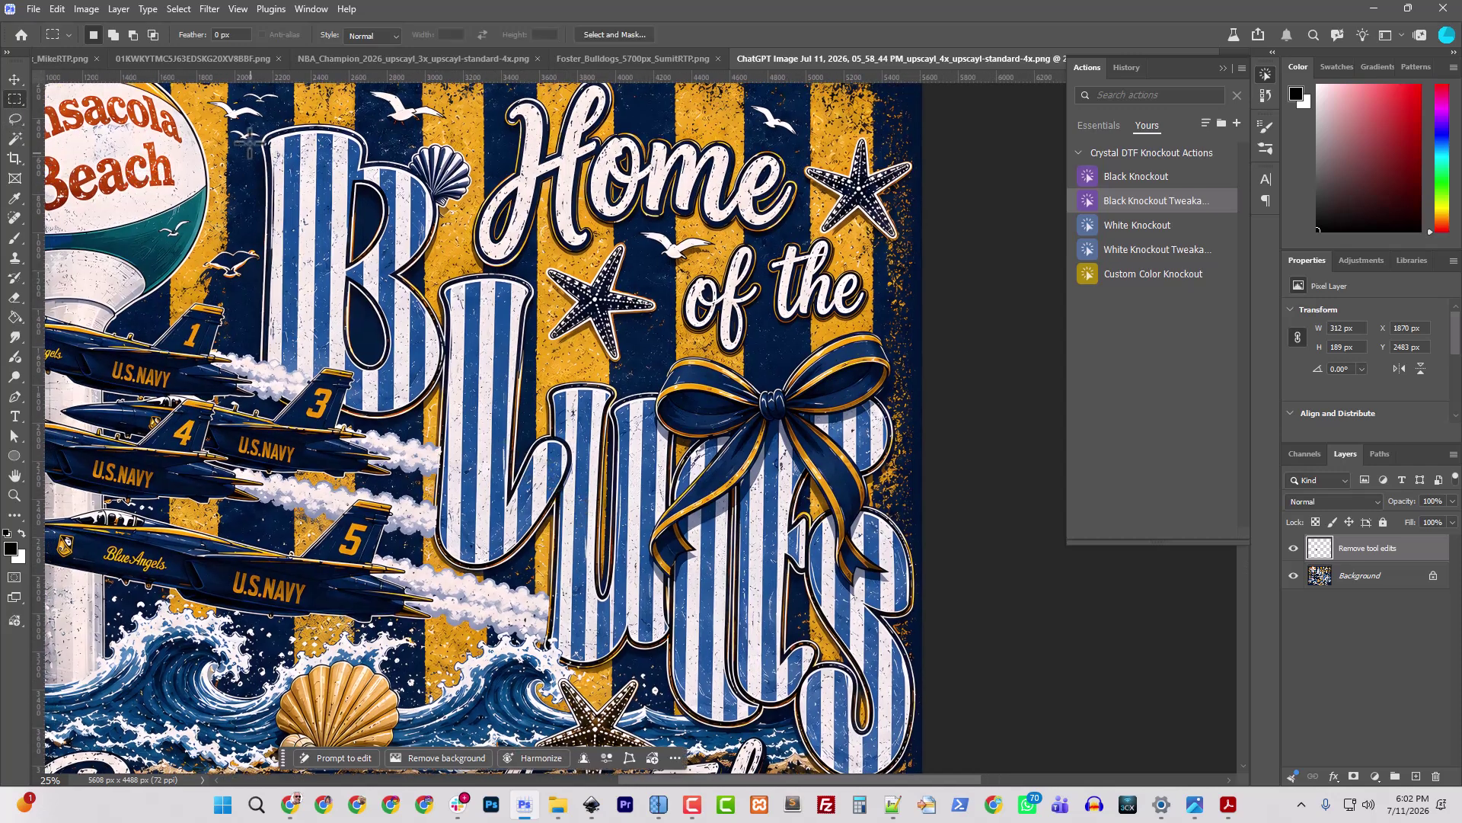
{"action": "left_click_drag", "start_coordinate": [248, 116], "coordinate": [464, 441]}
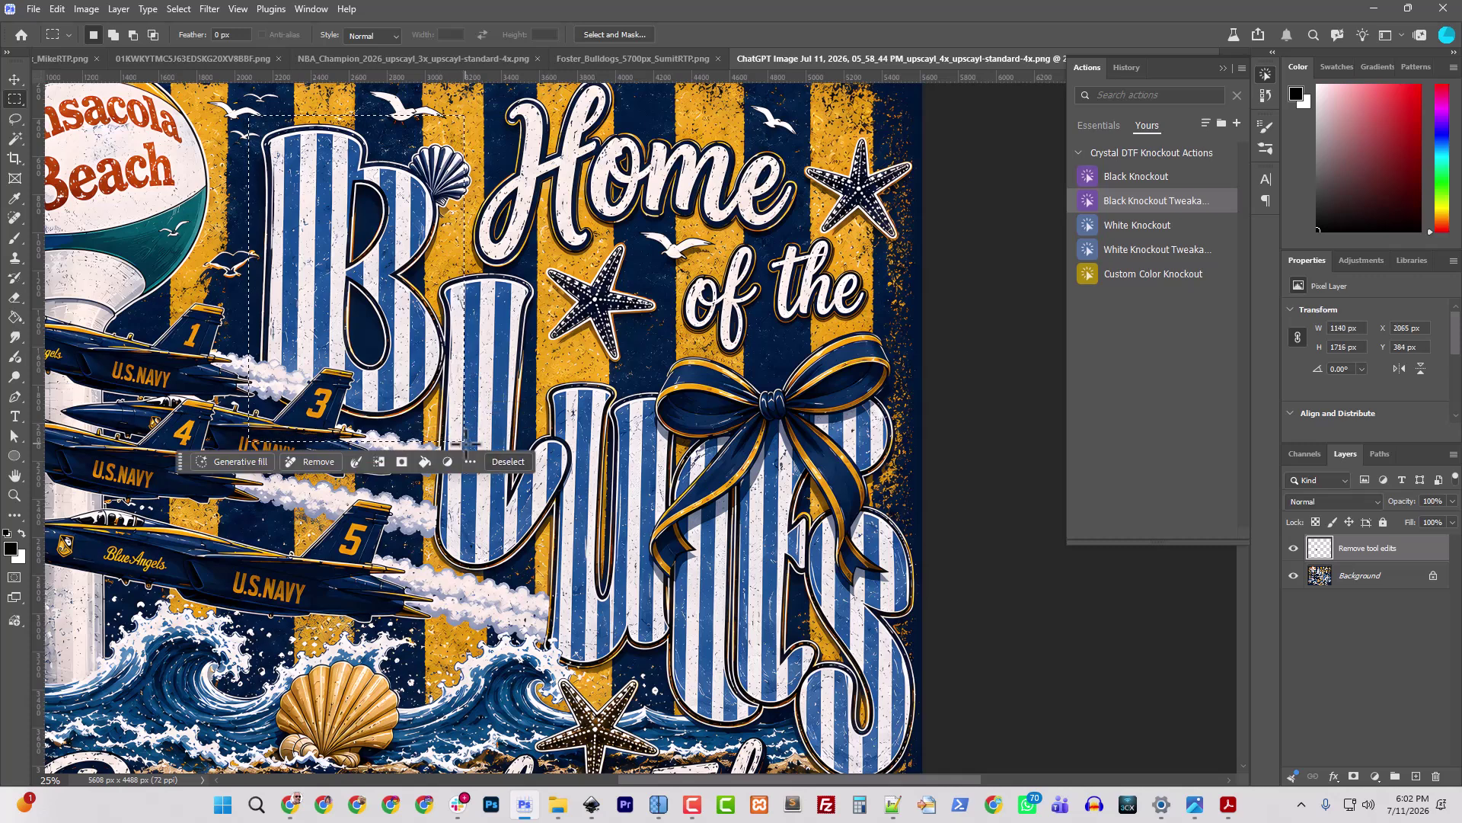
{"action": "key", "text": "ctrl+c"}
{"action": "left_click", "coordinate": [837, 309]}
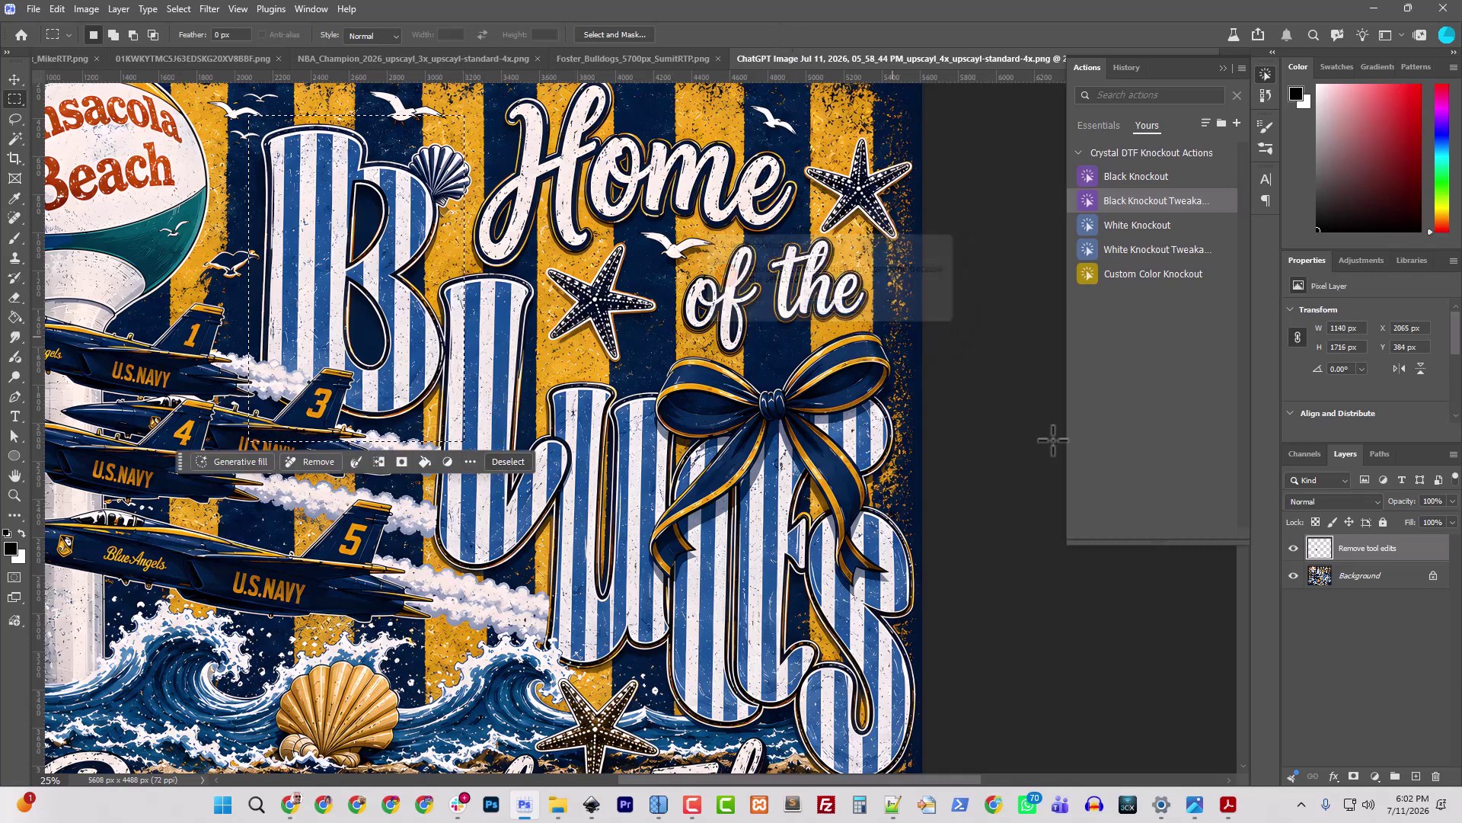
Step: Merge the Remove tool edits layer with the Background layer
{"action": "left_click", "coordinate": [1356, 579]}
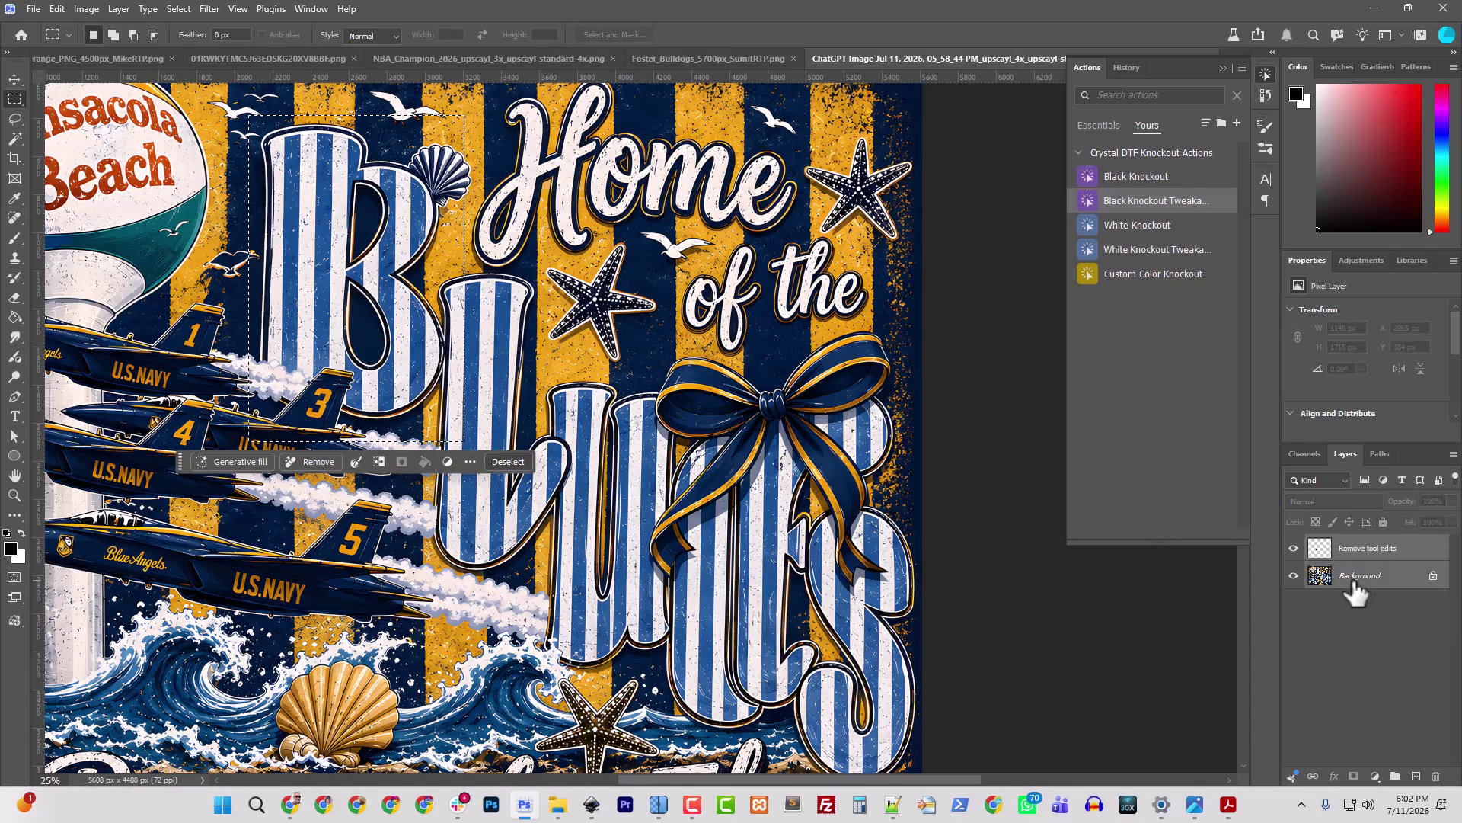
{"action": "key", "text": "ctrl+e"}
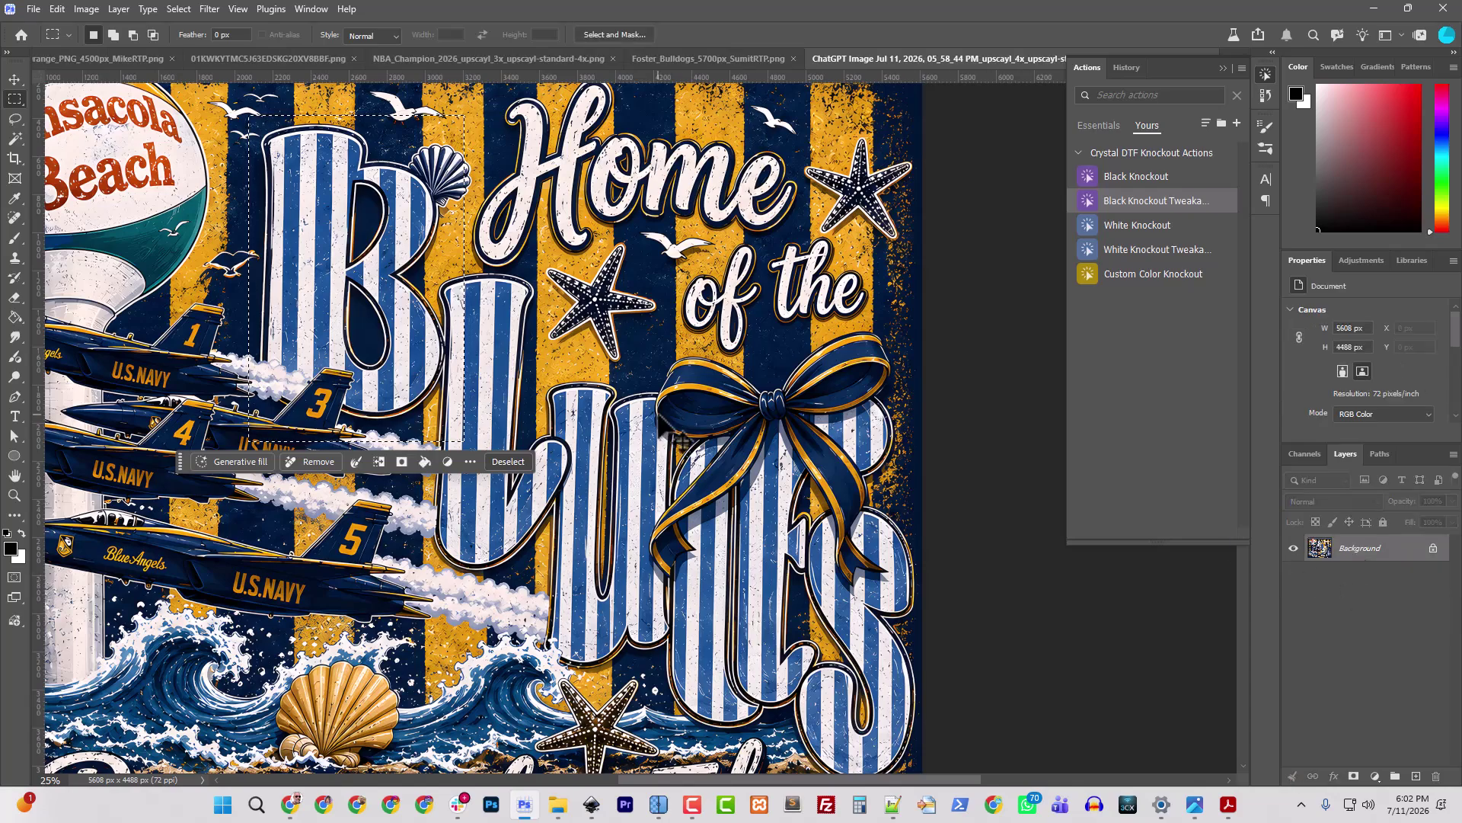
Step: Minimize the Photoshop, Upscayl and original image windows and switch to the customer's Google Drive folder in Chrome
{"action": "left_click", "coordinate": [1375, 8]}
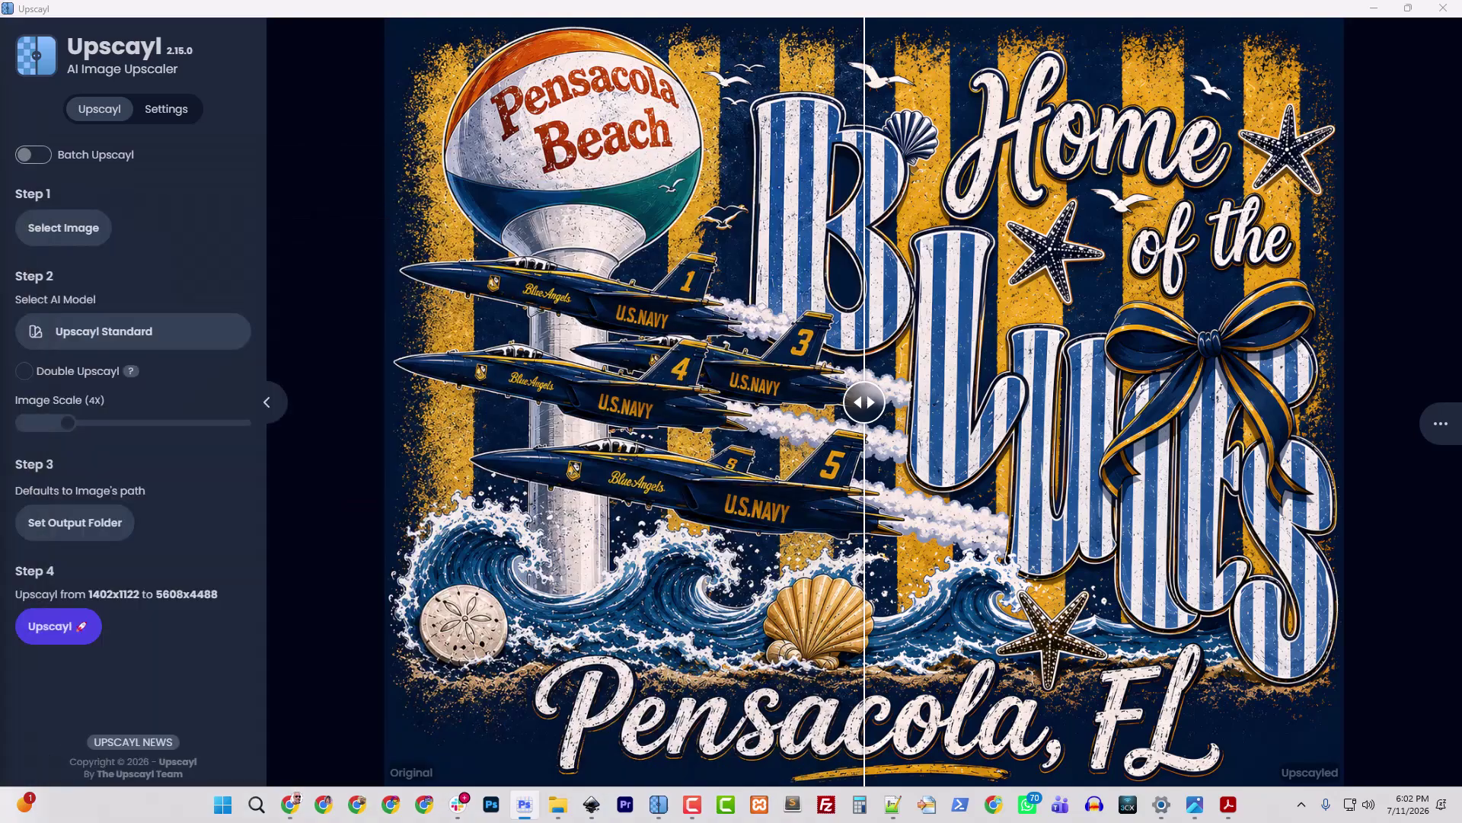
{"action": "left_click", "coordinate": [1381, 9]}
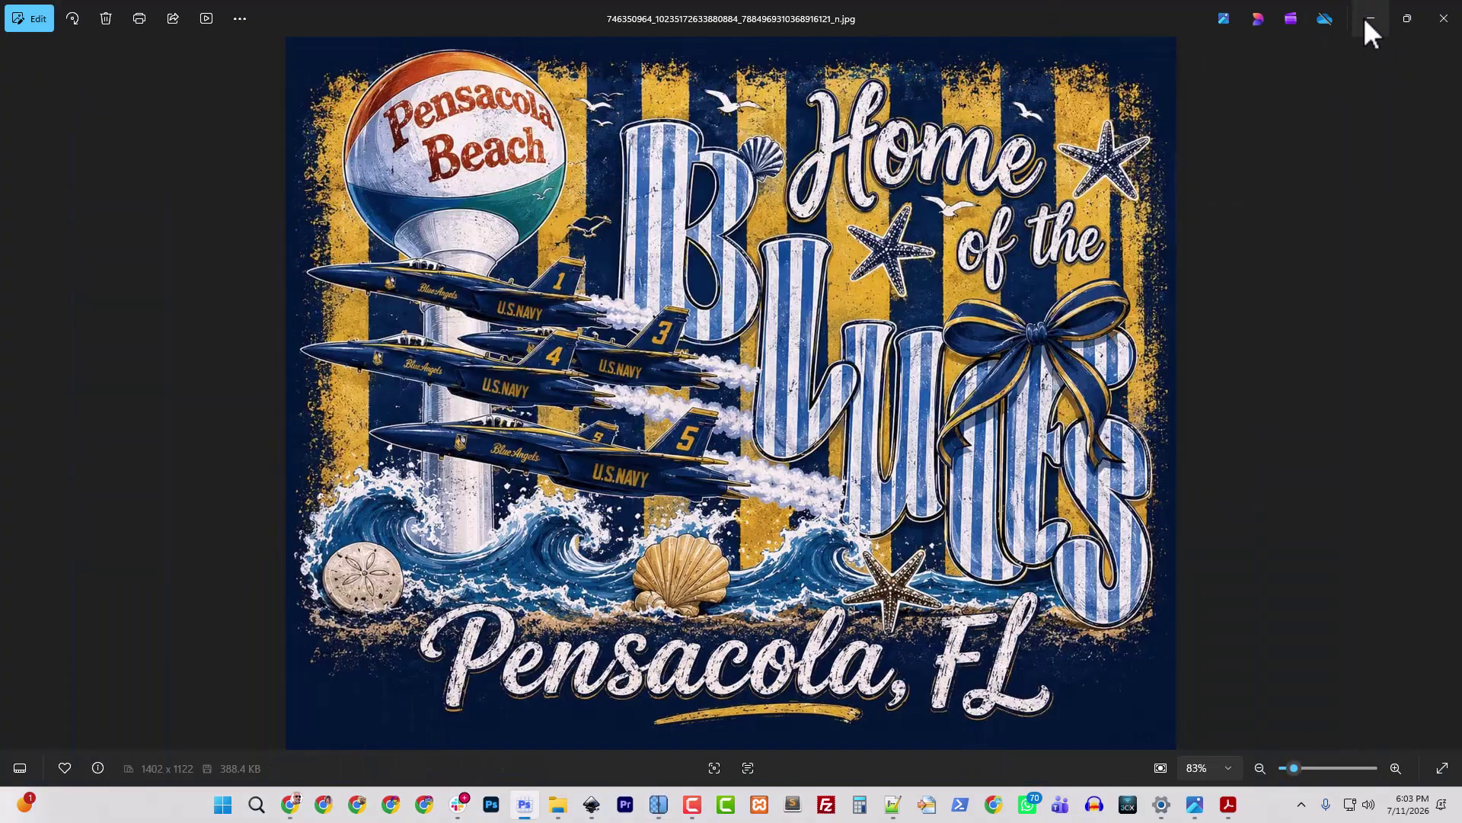
{"action": "left_click", "coordinate": [1369, 18]}
{"action": "left_click_drag", "start_coordinate": [721, 31], "coordinate": [857, 107]}
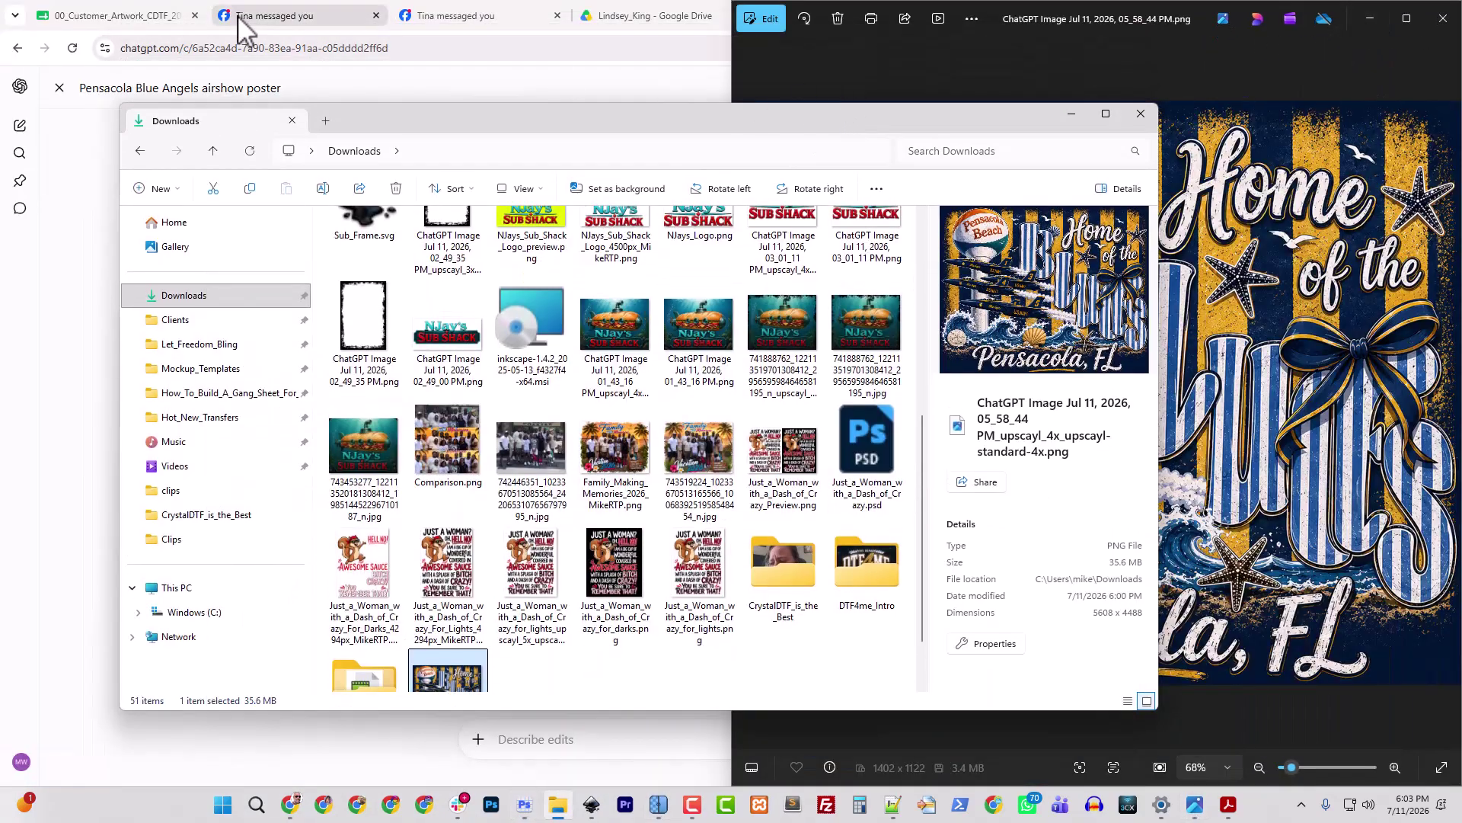
{"action": "left_click", "coordinate": [657, 21]}
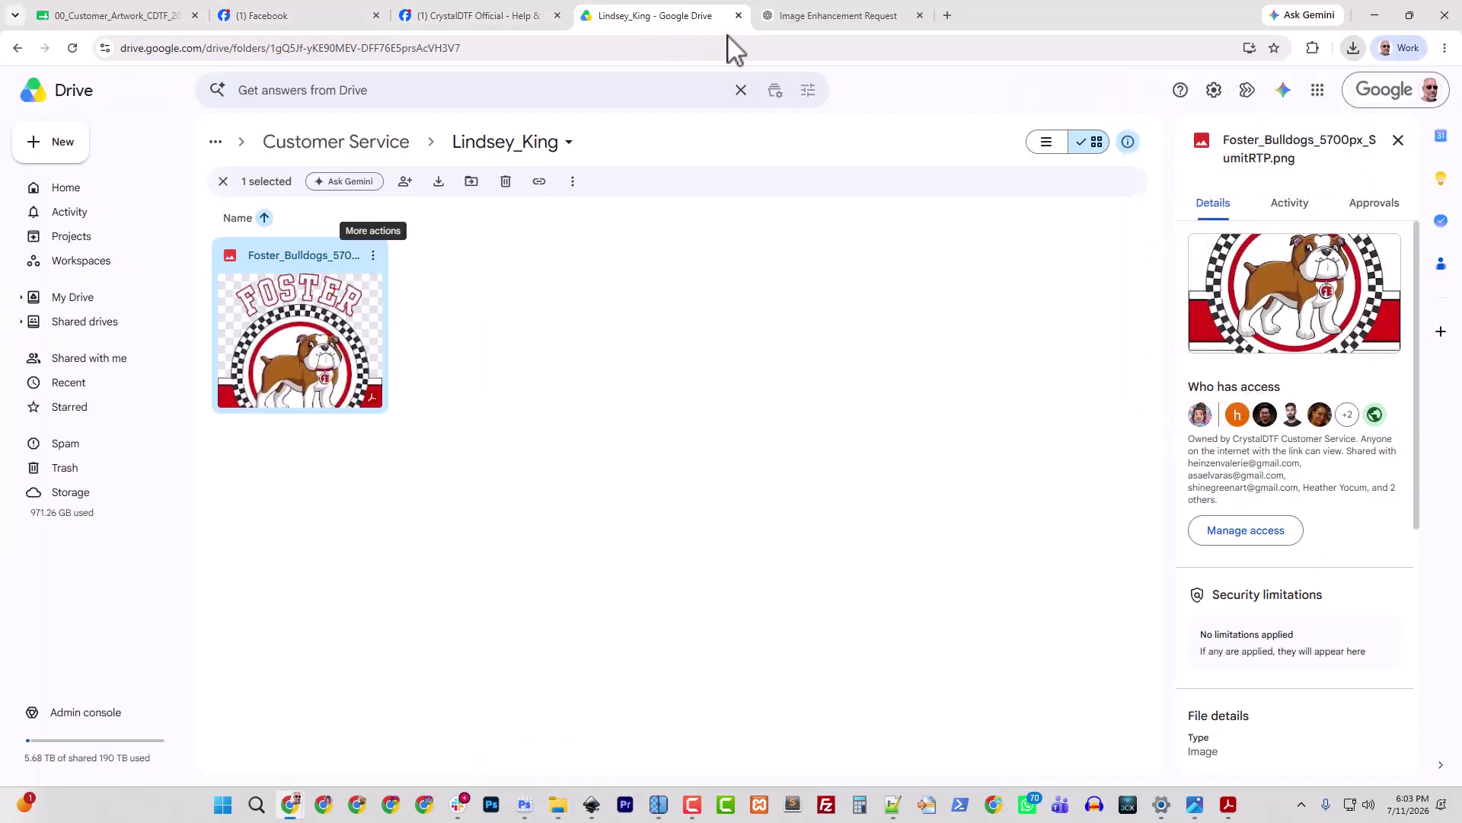
Step: Open chatgpt.com in a new browser tab and paste the copied striped letter B image into the chat prompt
{"action": "left_click", "coordinate": [950, 17]}
{"action": "type", "text": "chatgpt.com"}
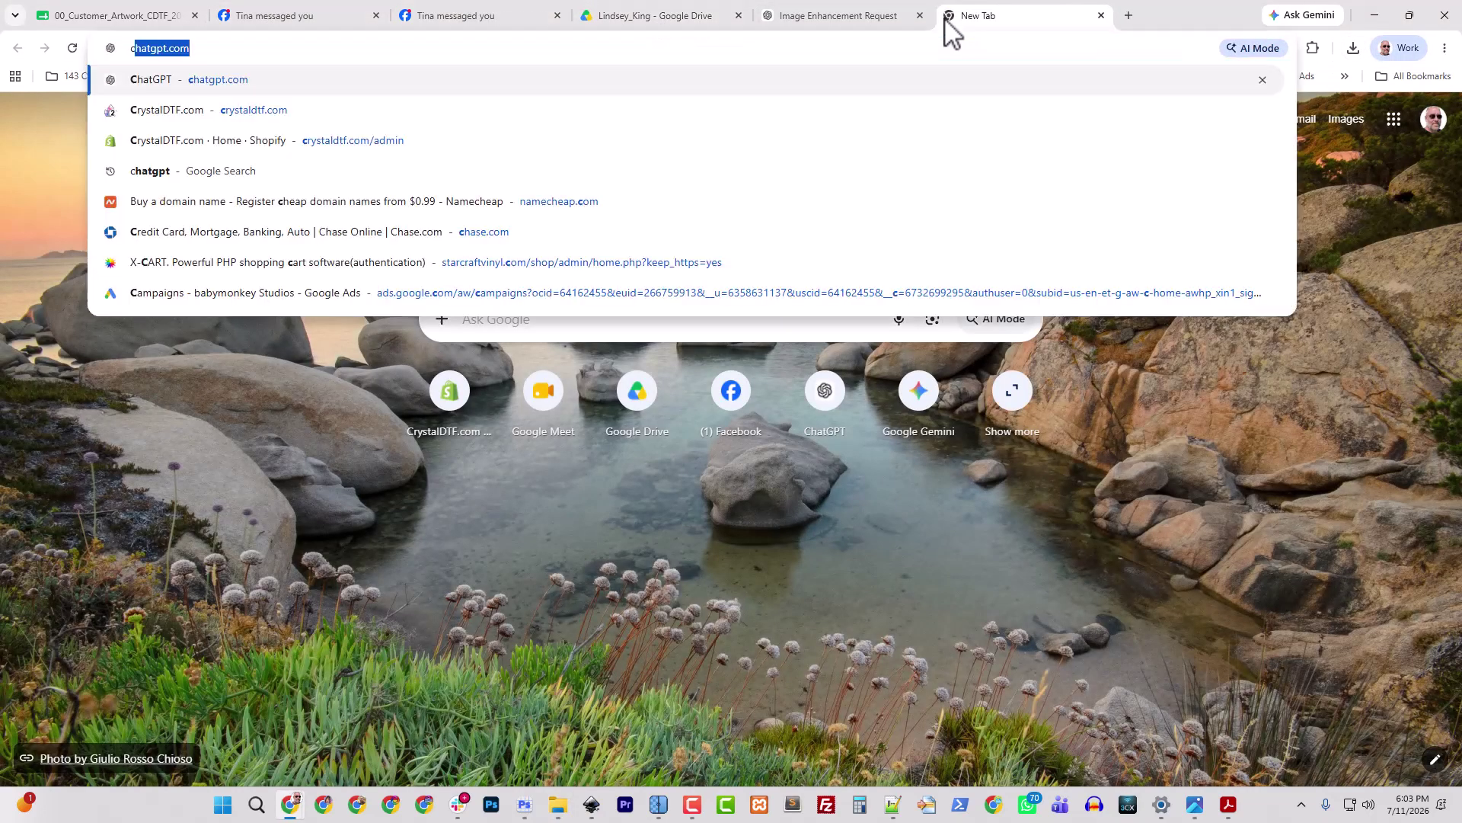
{"action": "key", "text": "Return"}
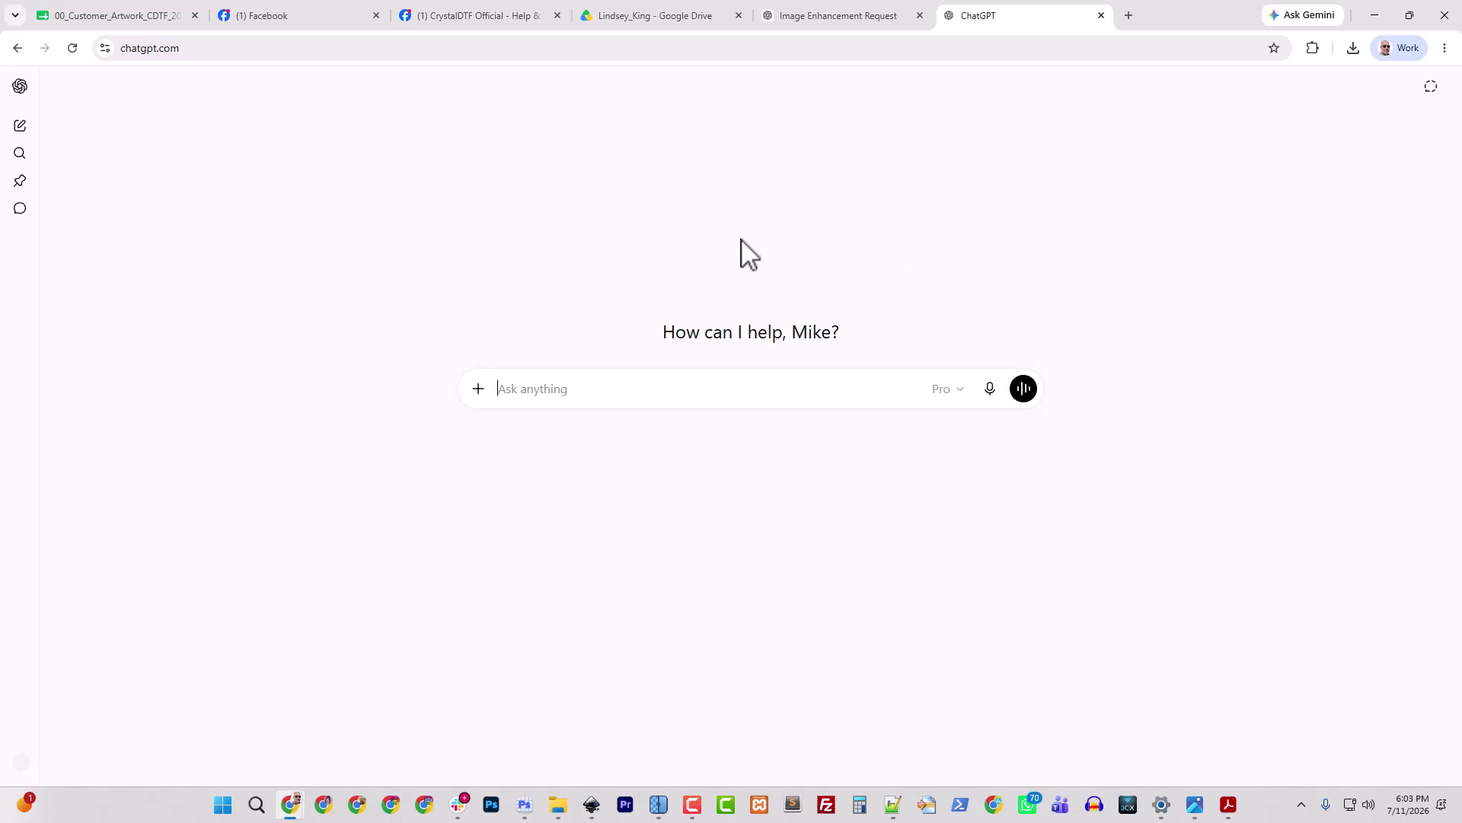
{"action": "key", "text": "ctrl+v"}
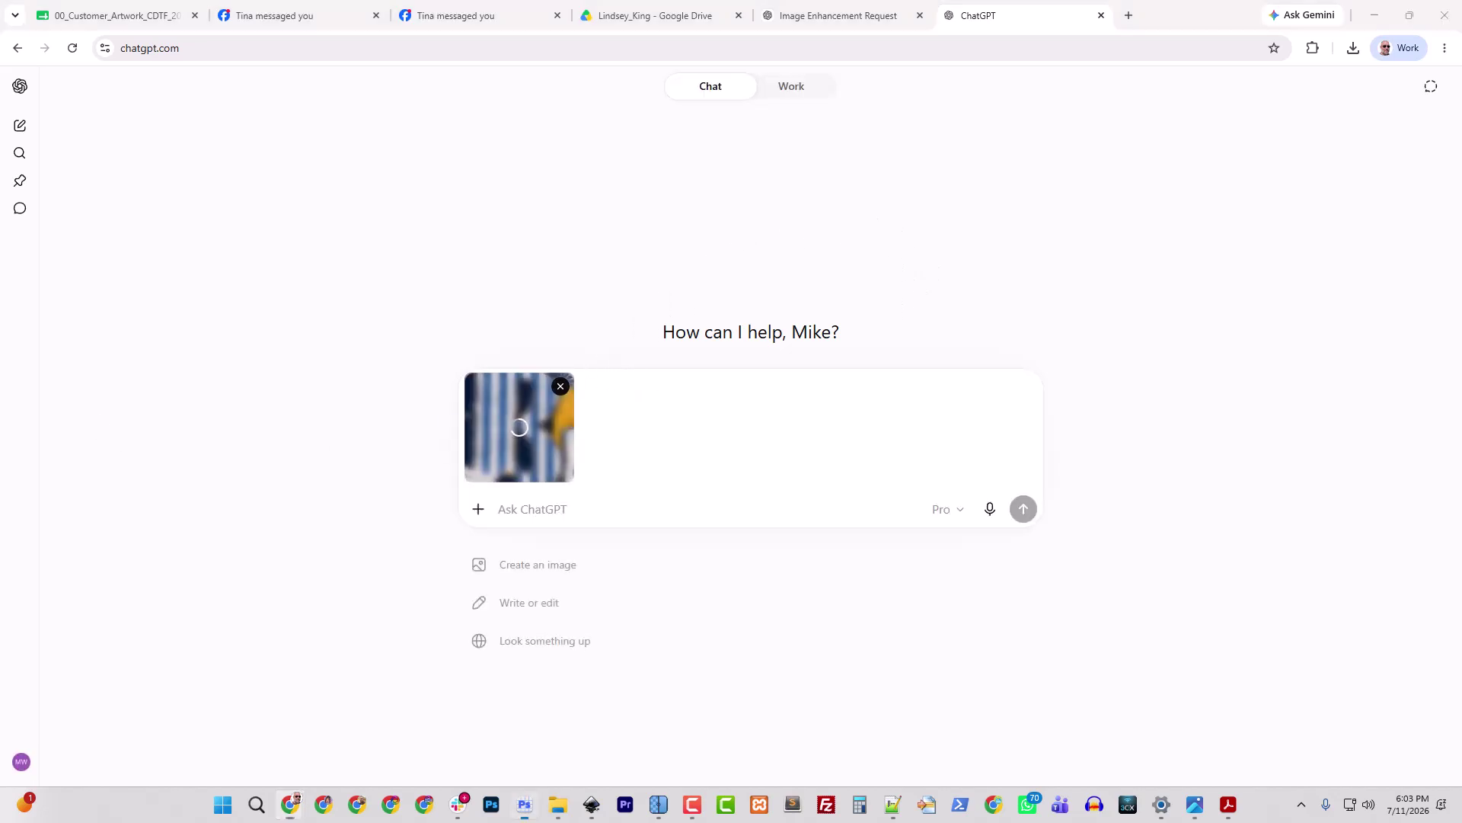
Step: Replace the B selection in Photoshop with a rectangle around the striped letter L, and paste its copy into the ChatGPT prompt
{"action": "left_click_drag", "start_coordinate": [1, 114], "coordinate": [670, 3]}
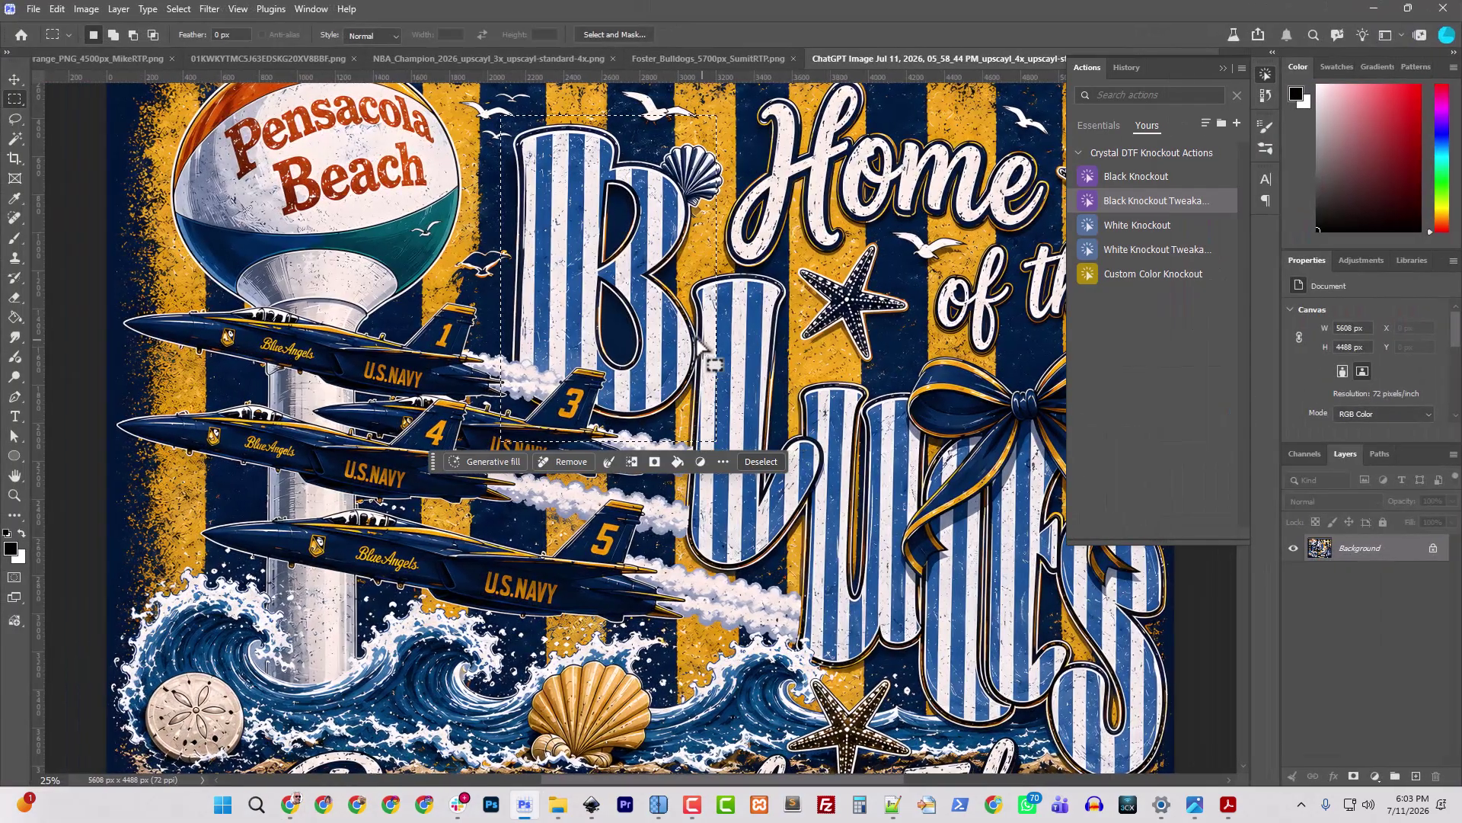
{"action": "left_click", "coordinate": [713, 412]}
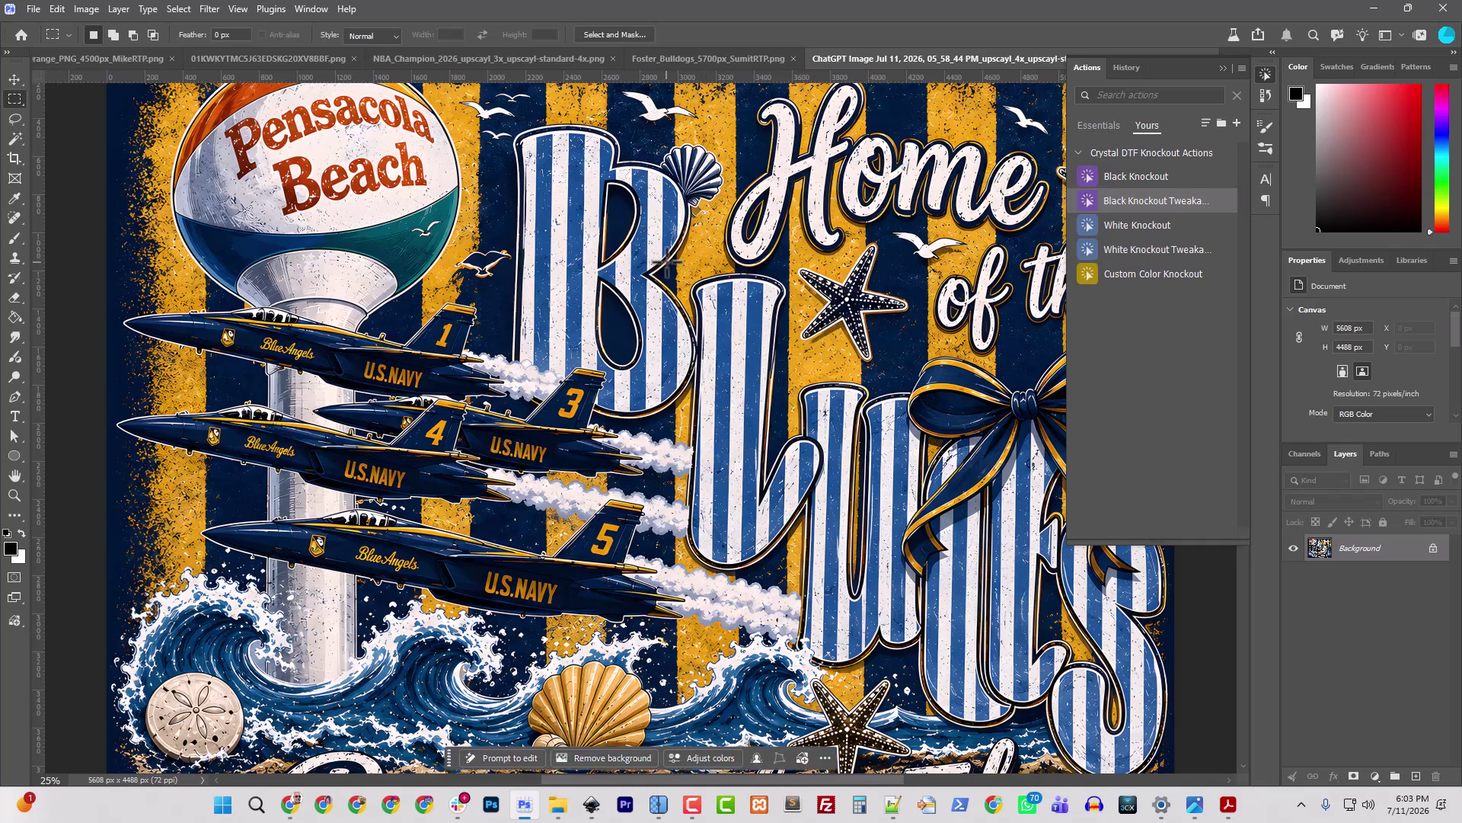
{"action": "left_click_drag", "start_coordinate": [667, 260], "coordinate": [834, 585]}
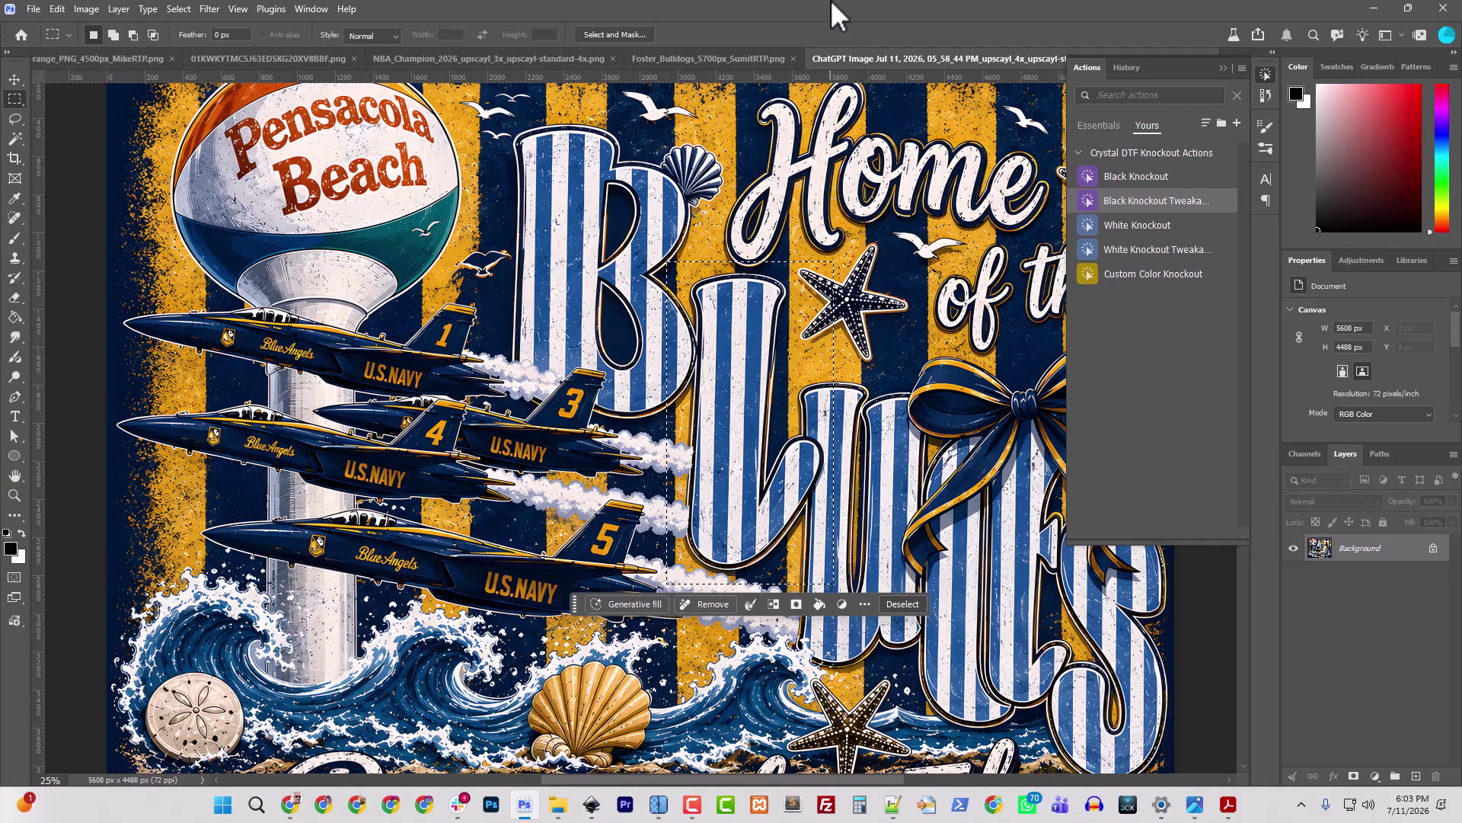
{"action": "left_click_drag", "start_coordinate": [832, 6], "coordinate": [0, 4]}
{"action": "left_click", "coordinate": [583, 503]}
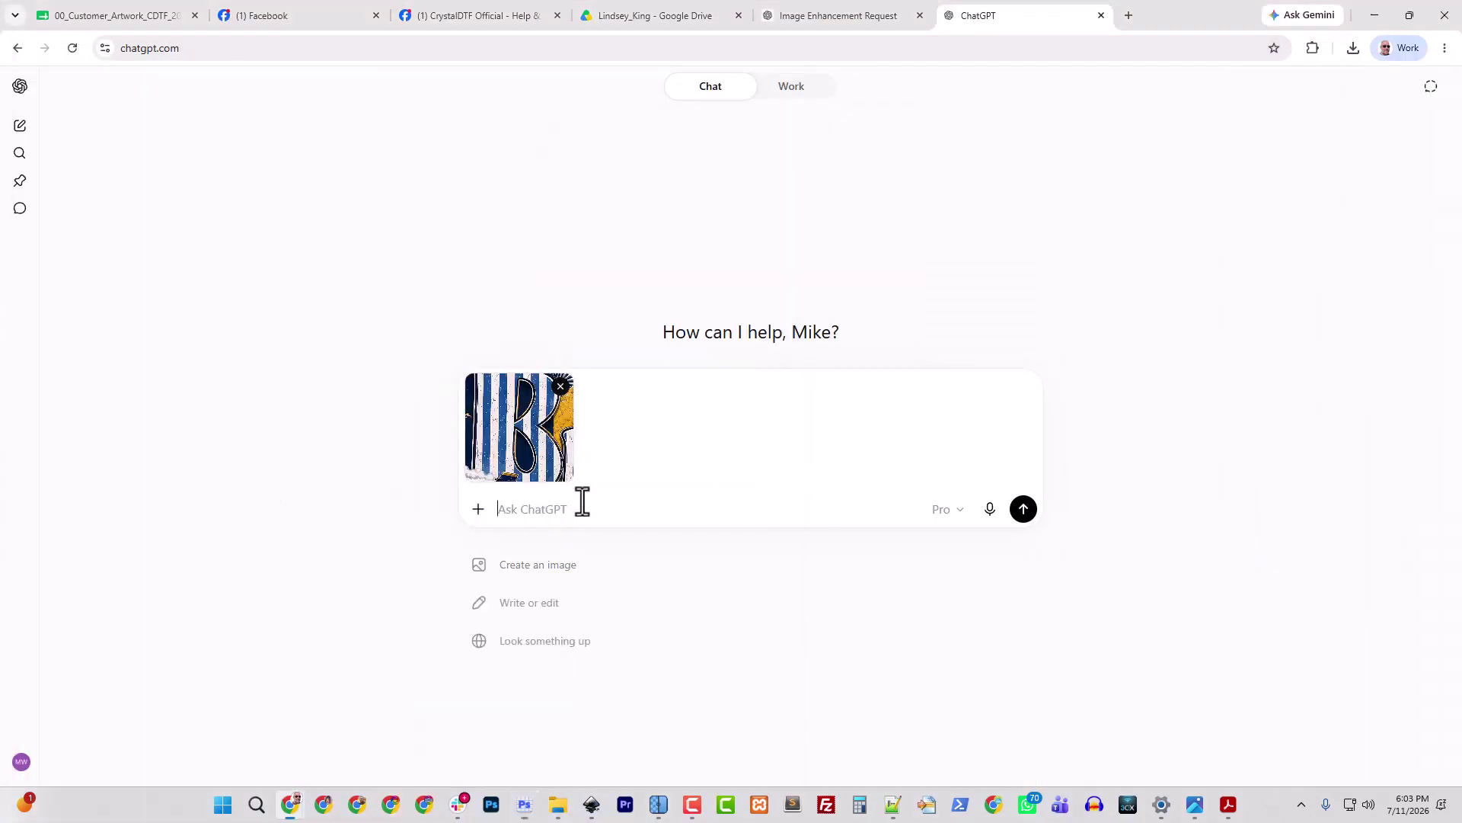
{"action": "key", "text": "ctrl+v"}
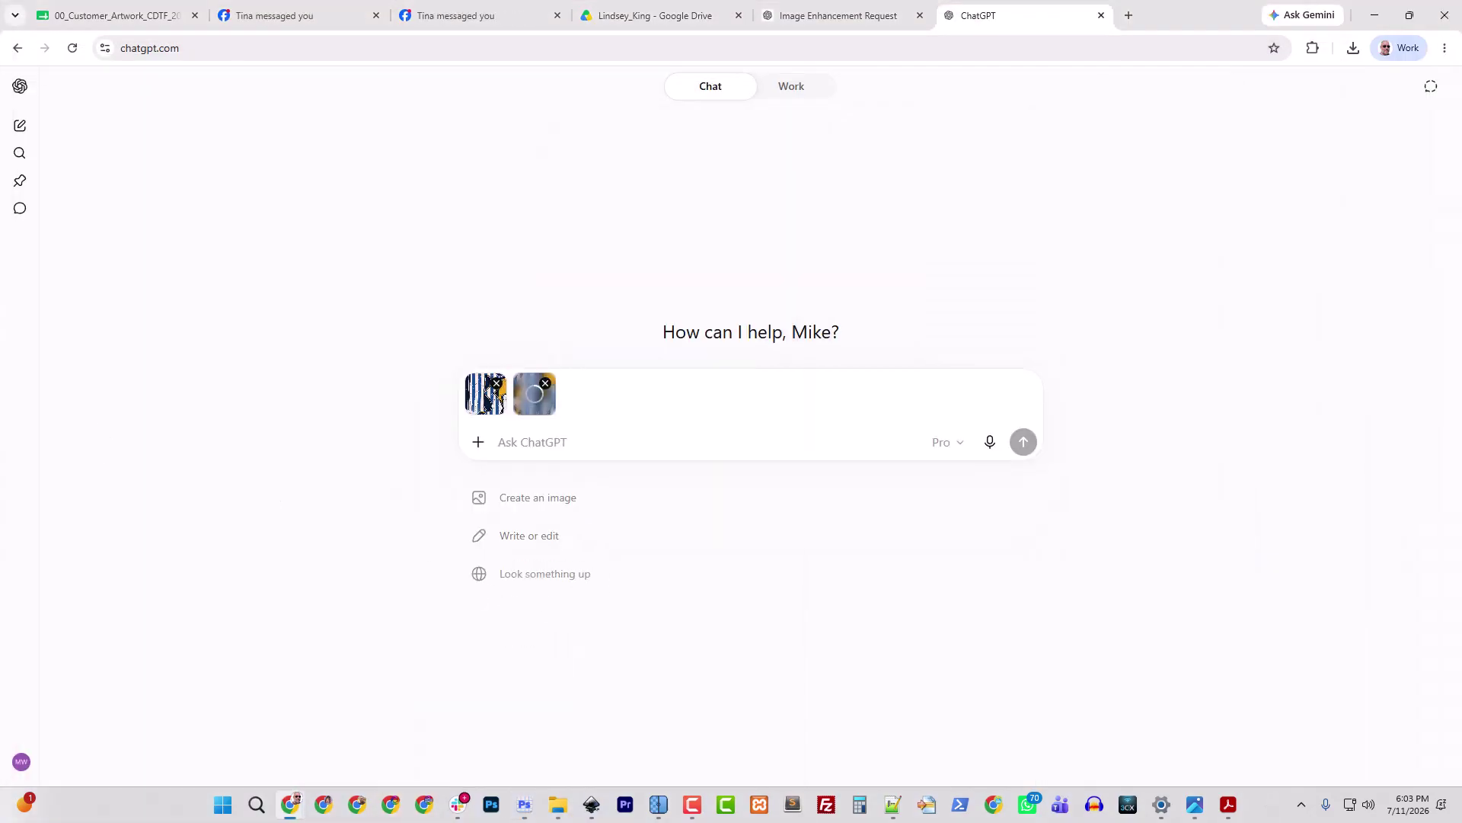
Step: Select a rectangle around the striped letter U in the Photoshop artwork, copy it and paste it into the ChatGPT prompt
{"action": "key", "text": "alt+Tab"}
{"action": "left_click", "coordinate": [900, 604]}
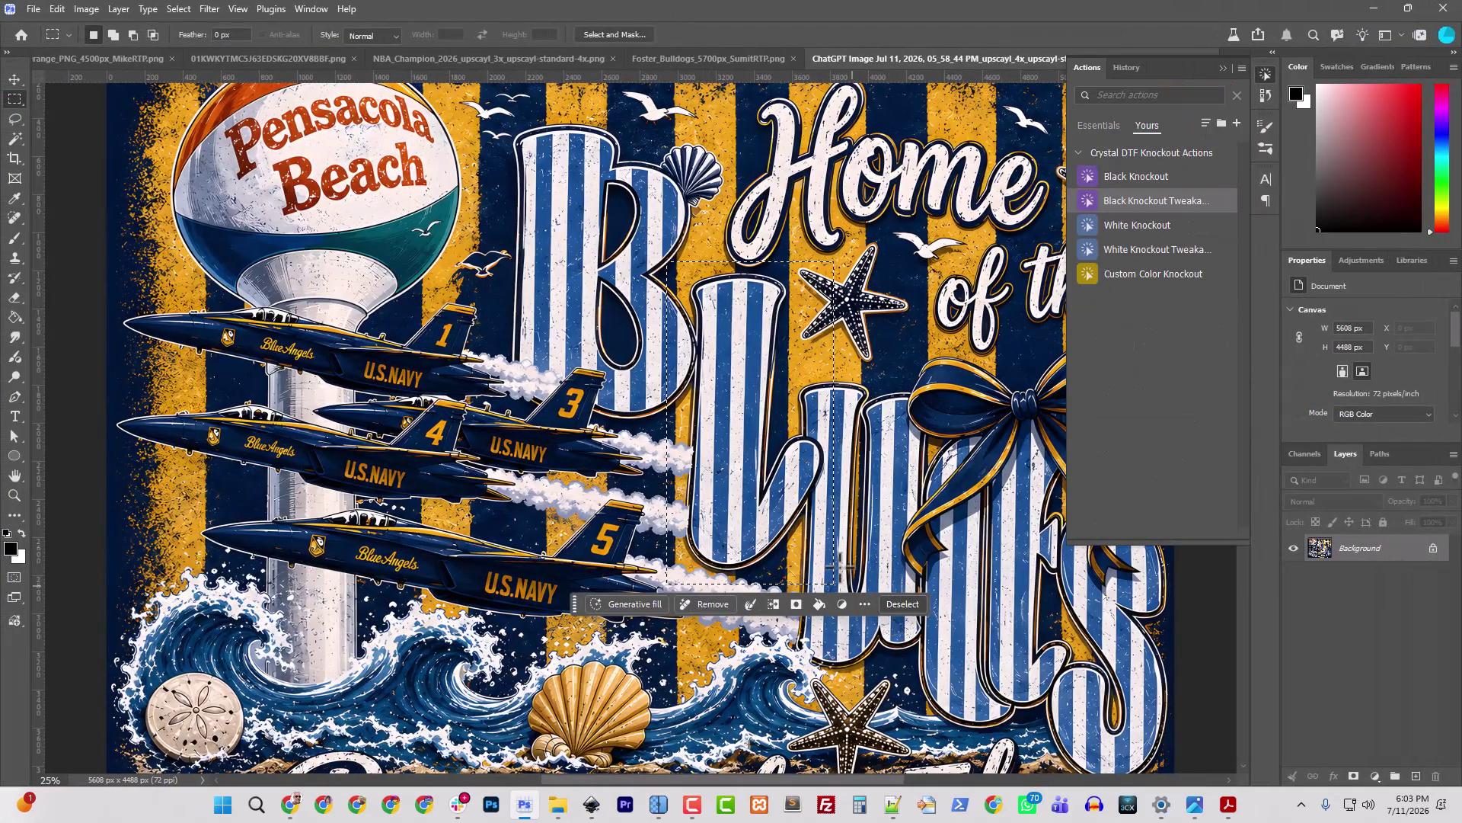
{"action": "left_click_drag", "start_coordinate": [790, 364], "coordinate": [942, 688]}
{"action": "key", "text": "ctrl+c"}
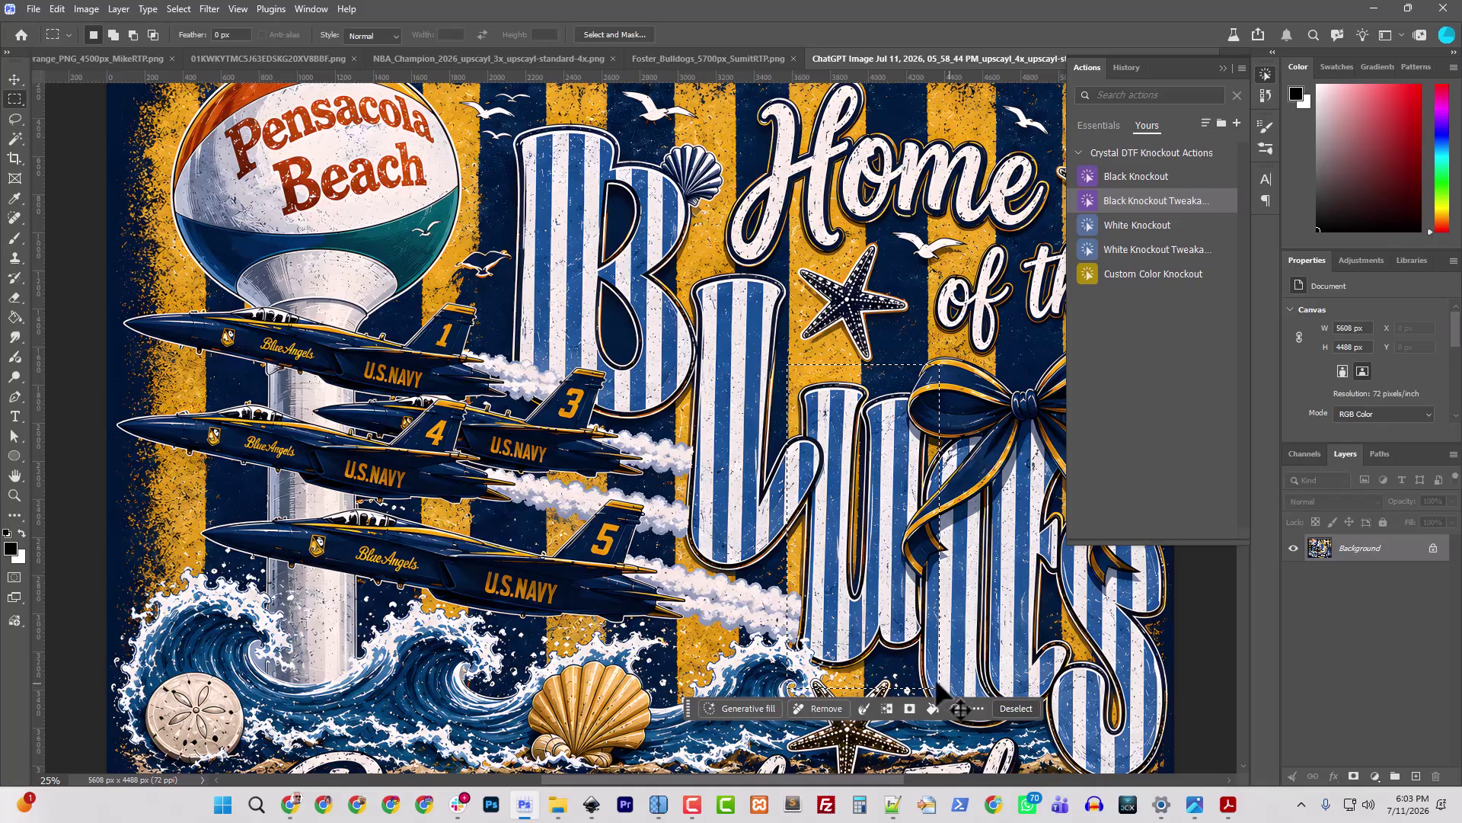
{"action": "key", "text": "ctrl+n"}
{"action": "key", "text": "alt+Tab"}
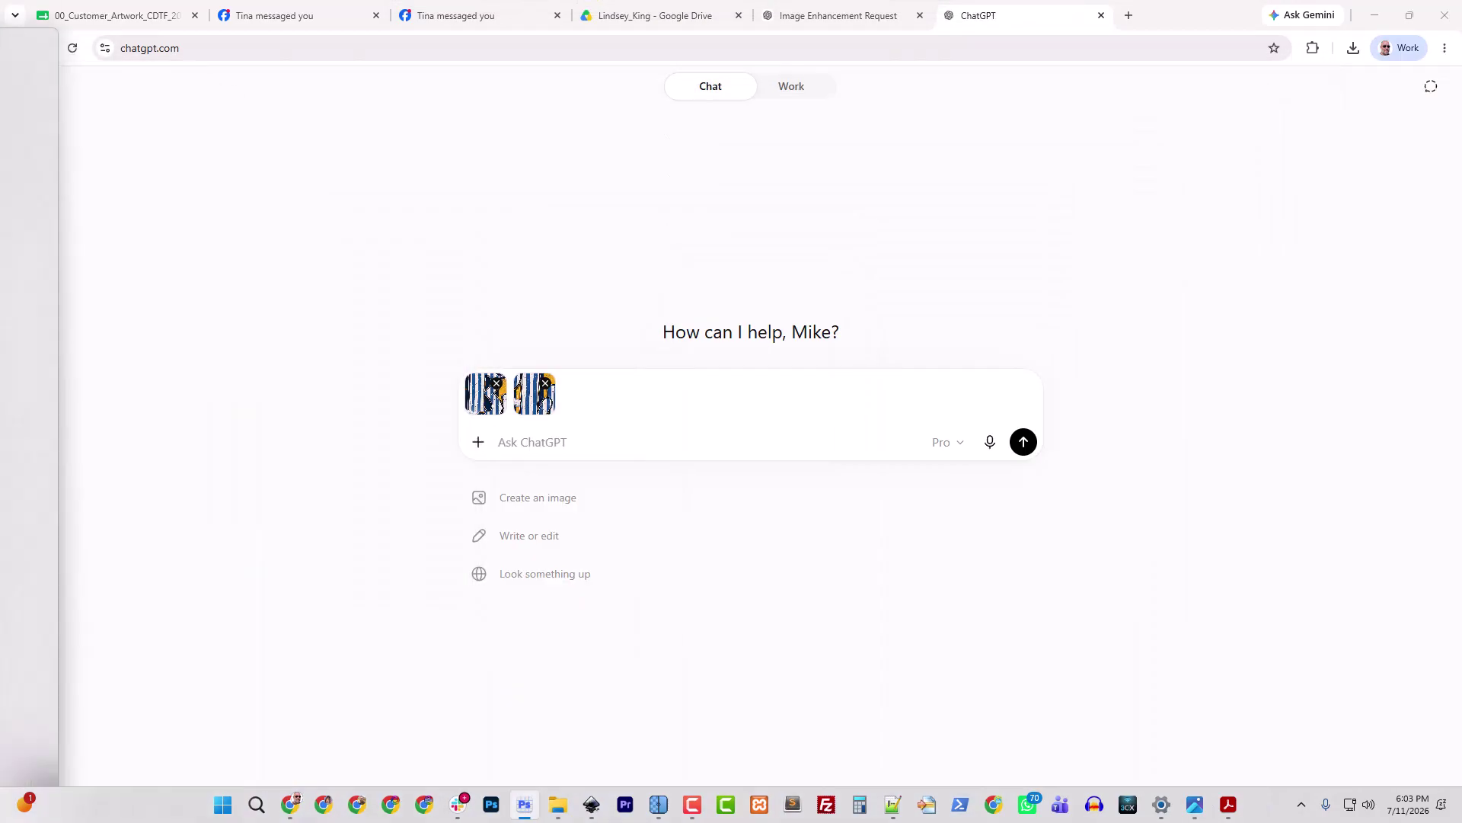
{"action": "key", "text": "ctrl+v"}
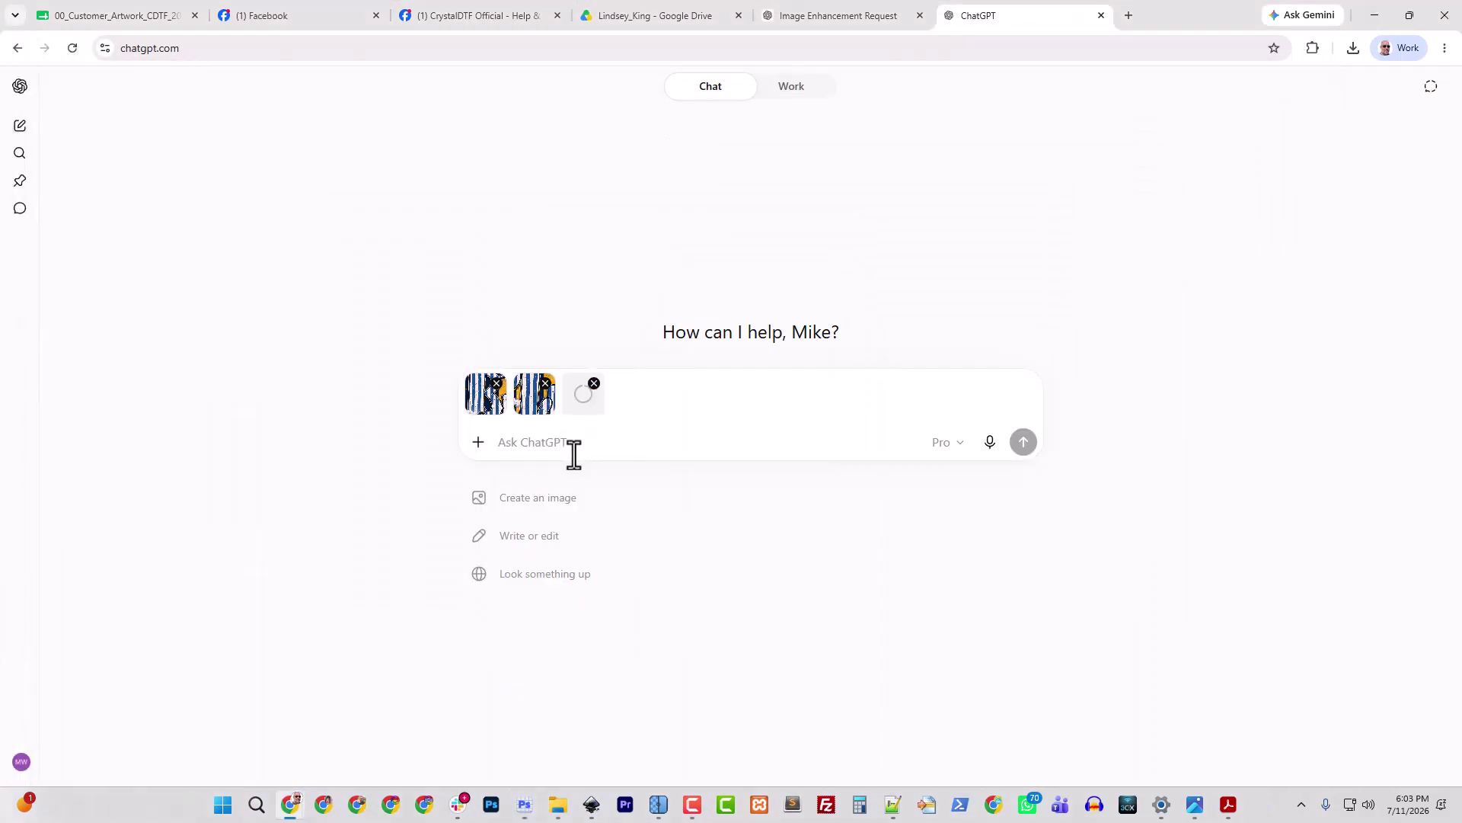
Step: Collapse Photoshop's Actions panel, select a rectangle around the striped letter S, and paste its copy into the ChatGPT prompt
{"action": "key", "text": "alt+Tab"}
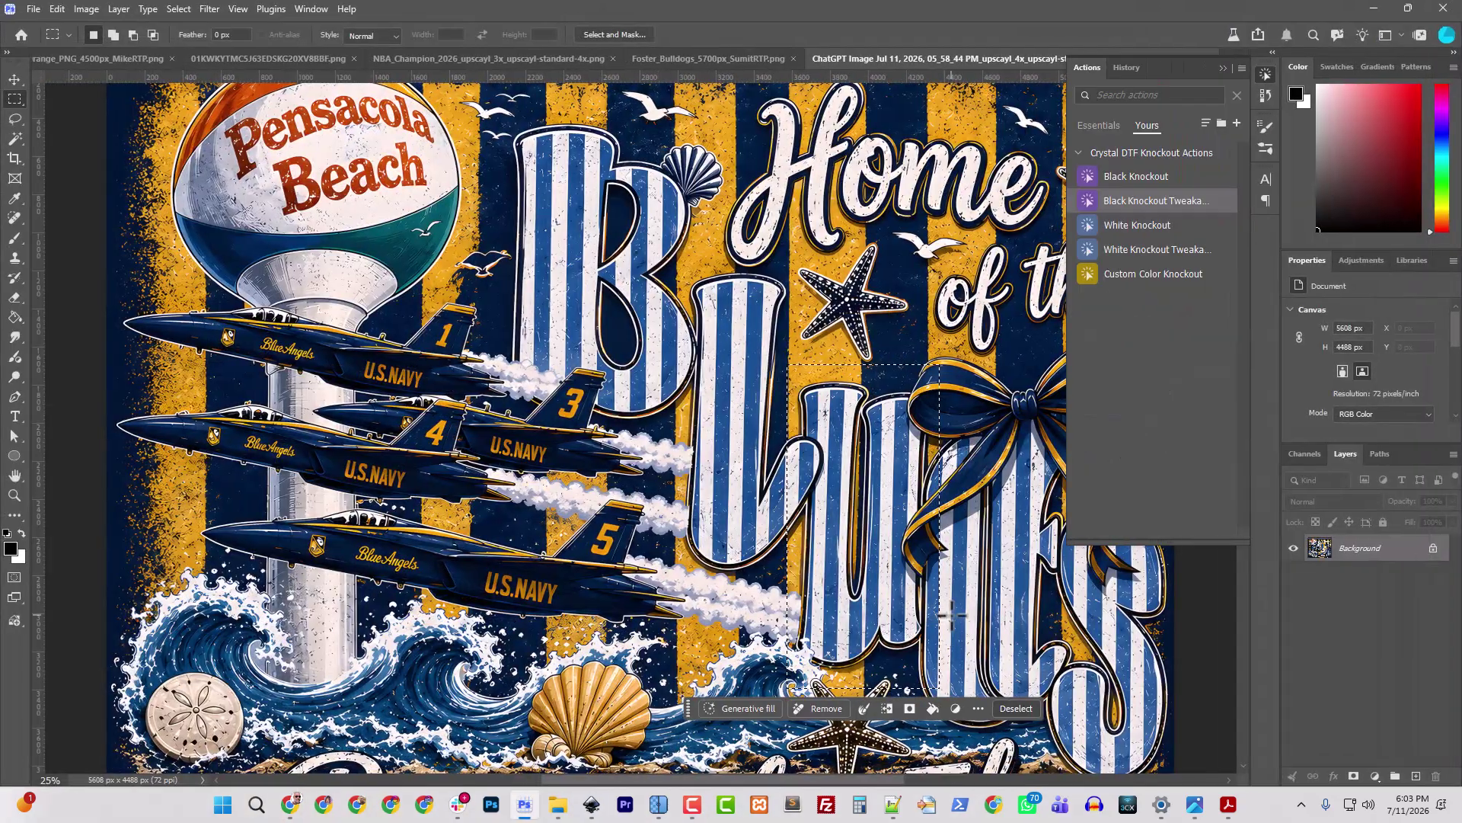
{"action": "left_click", "coordinate": [1265, 76]}
{"action": "scroll", "coordinate": [1048, 504], "scroll_direction": "down", "scroll_amount": 4}
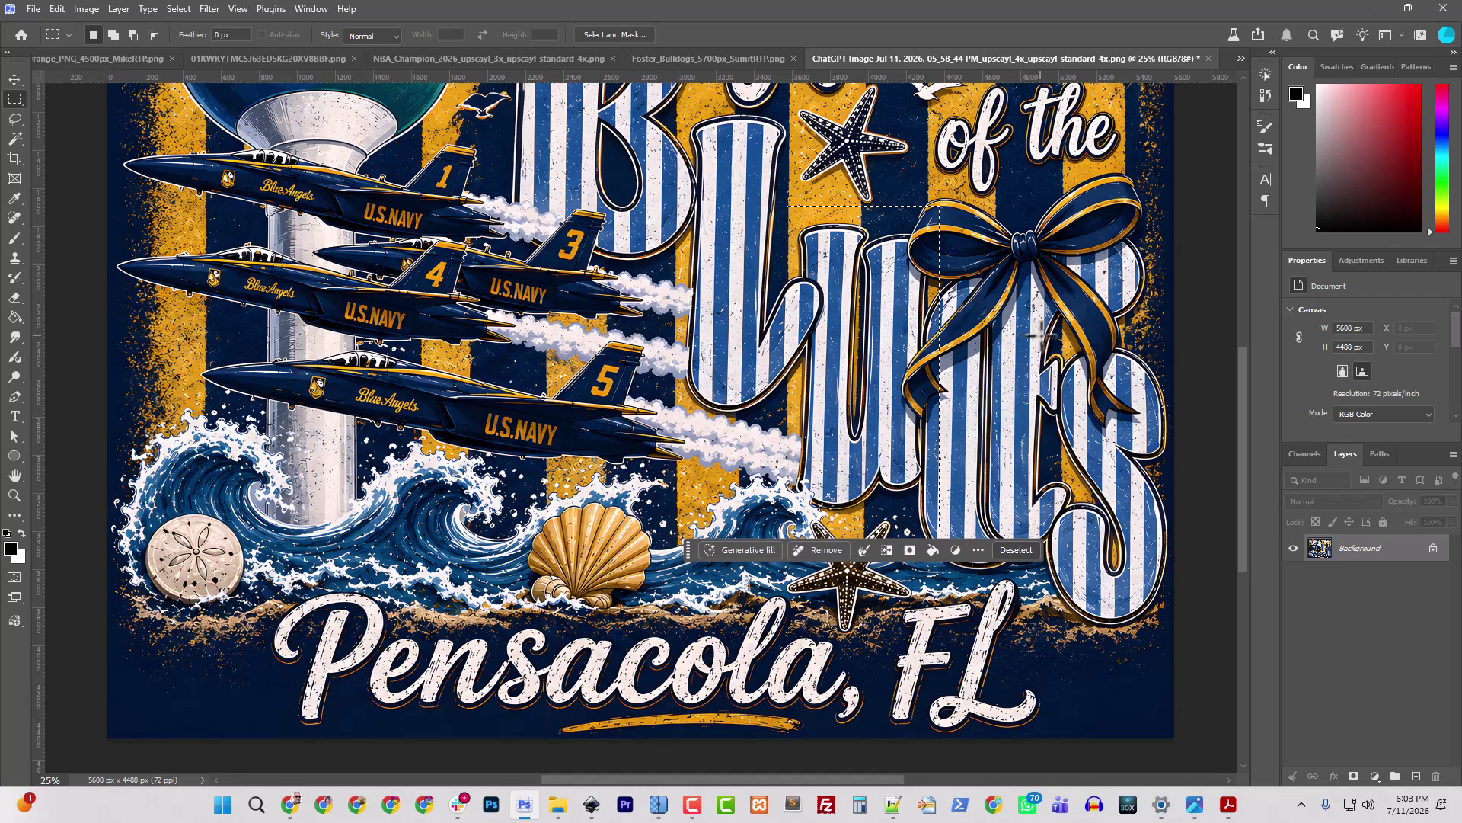
{"action": "mouse_move", "coordinate": [1040, 336]}
{"action": "left_mouse_down"}
{"action": "mouse_move", "coordinate": [1206, 500]}
{"action": "mouse_move", "coordinate": [1219, 609]}
{"action": "mouse_move", "coordinate": [1175, 638]}
{"action": "left_mouse_up"}
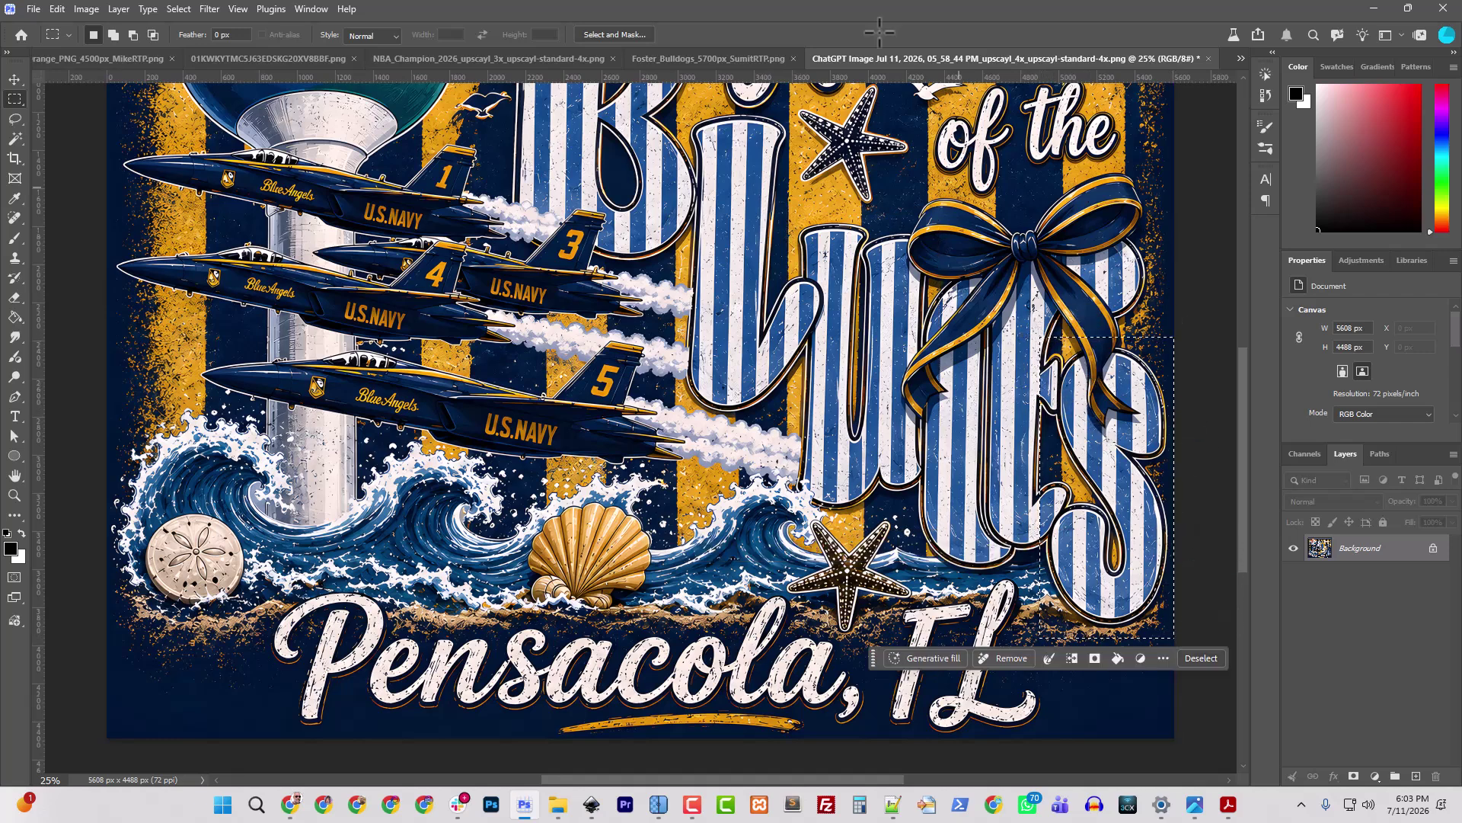
{"action": "double_click", "coordinate": [836, 17]}
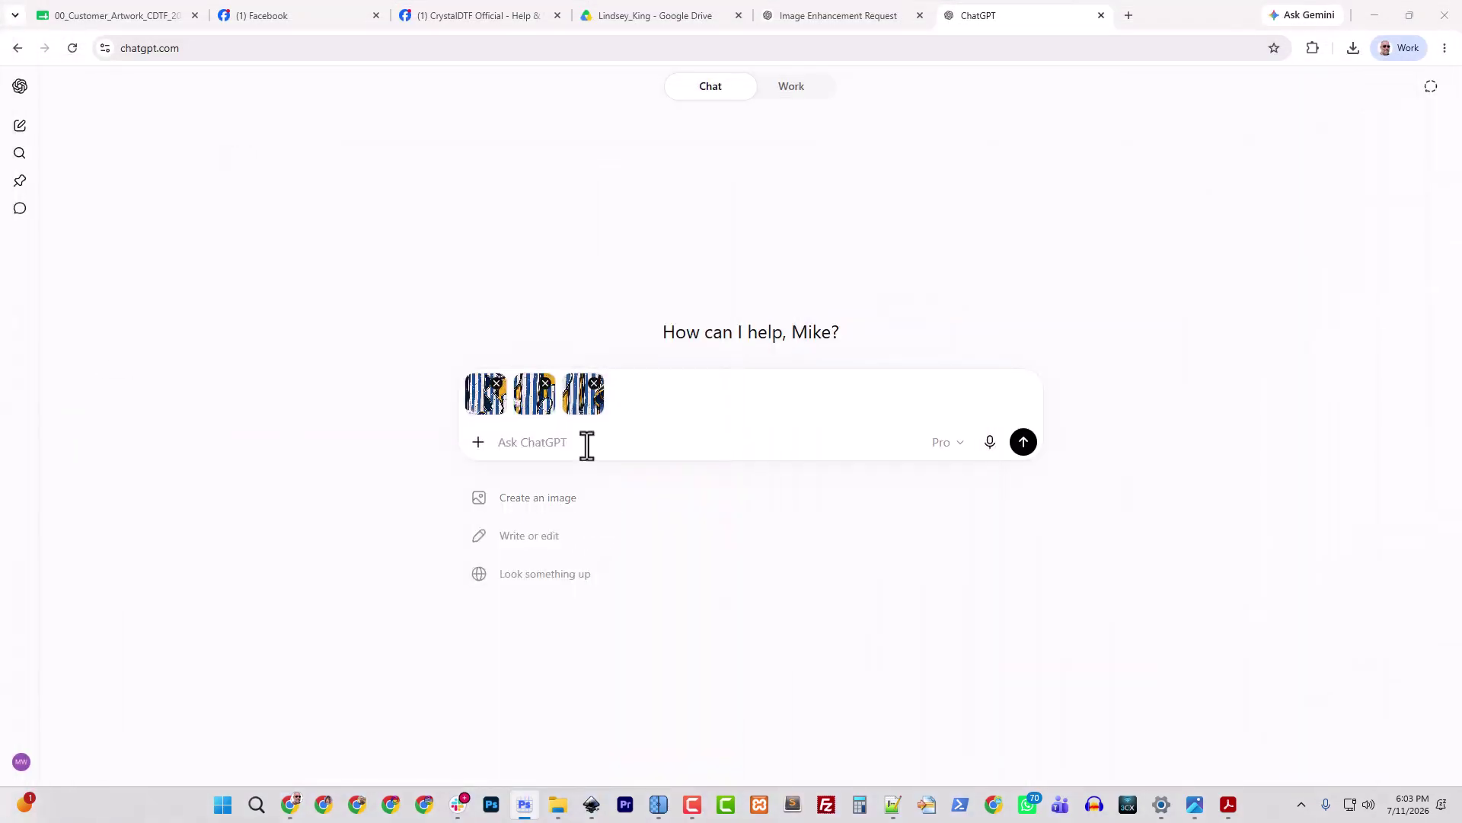
{"action": "left_click", "coordinate": [588, 447]}
{"action": "key", "text": "ctrl+v"}
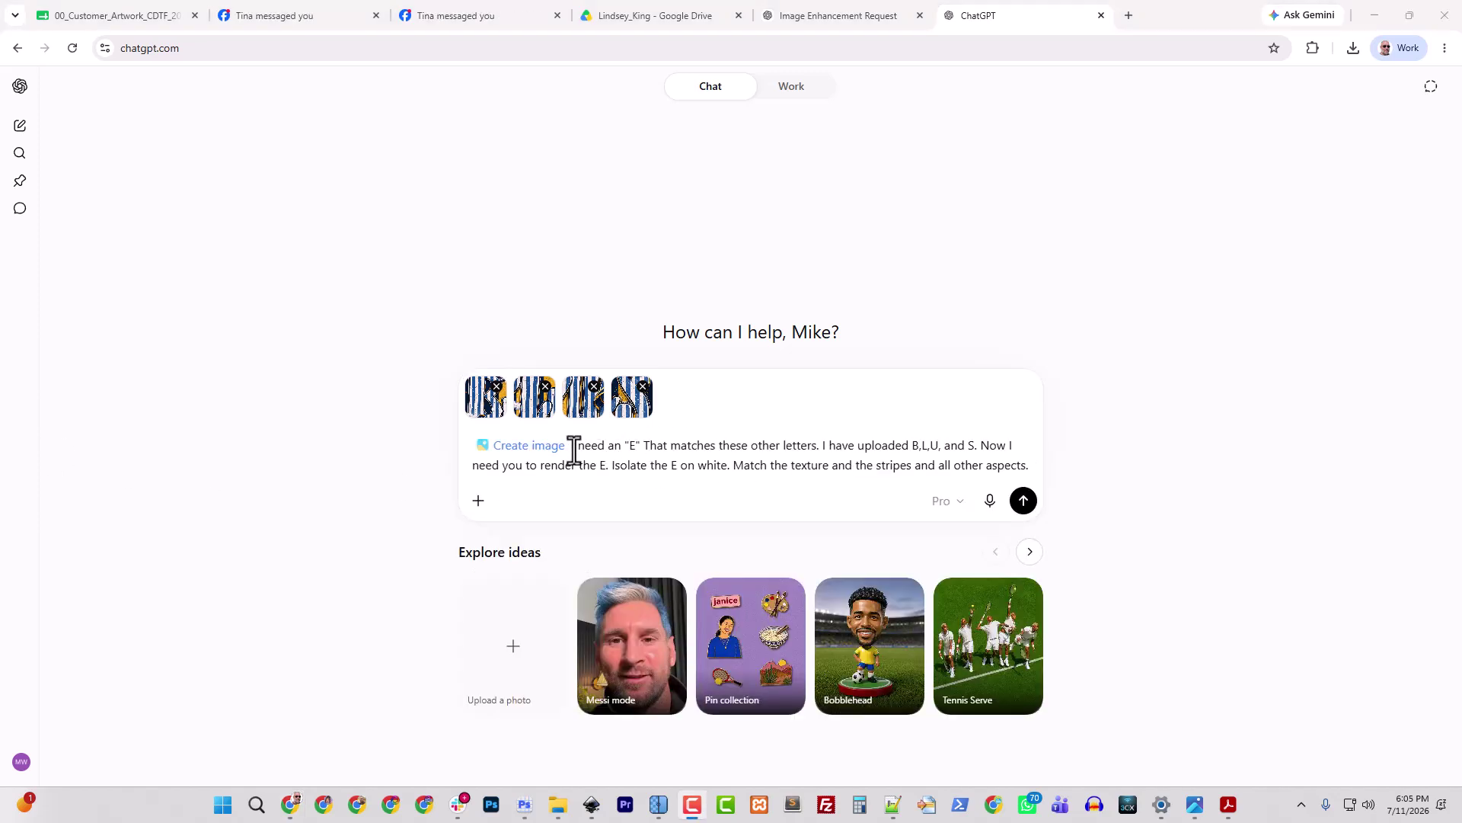
Step: Correct the prompt's wording to "that matches" and "B, L, U, and S", and submit it to generate a matching letter E isolated on white
{"action": "left_click_drag", "start_coordinate": [570, 445], "coordinate": [727, 440]}
{"action": "left_click", "coordinate": [644, 442]}
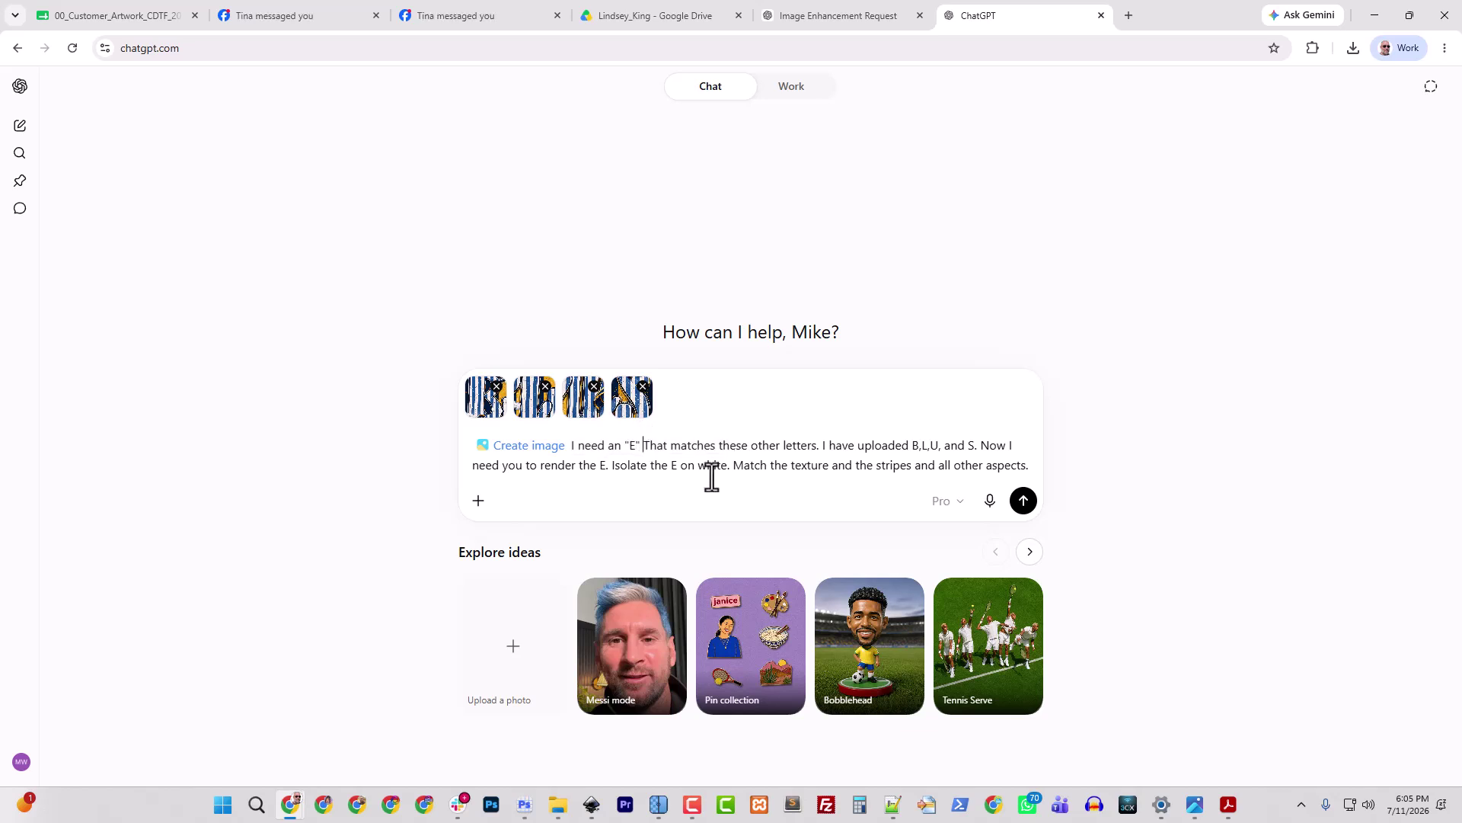
{"action": "key", "text": "Delete"}
{"action": "type", "text": "t"}
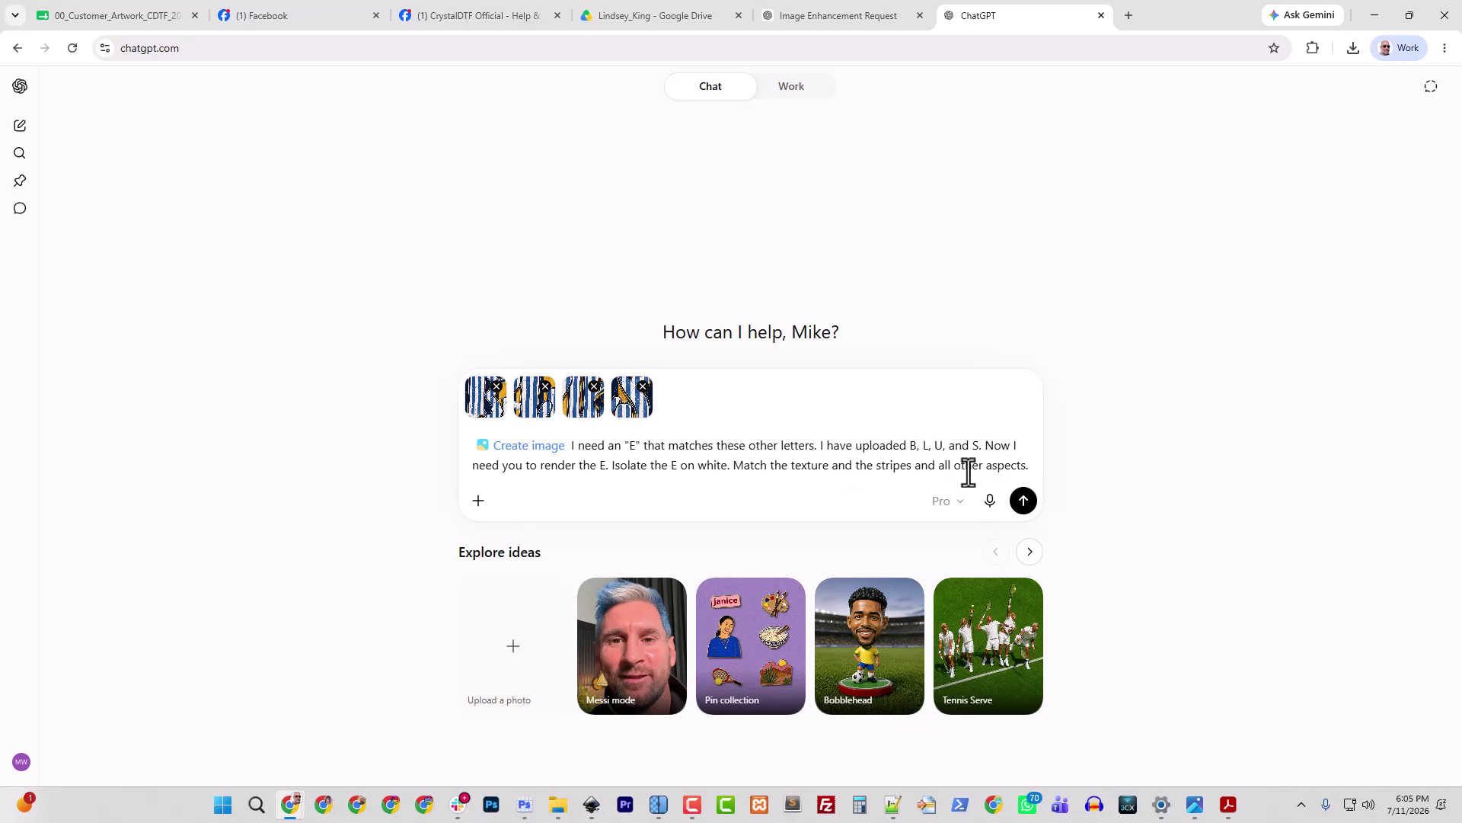
{"action": "left_click", "coordinate": [1023, 501]}
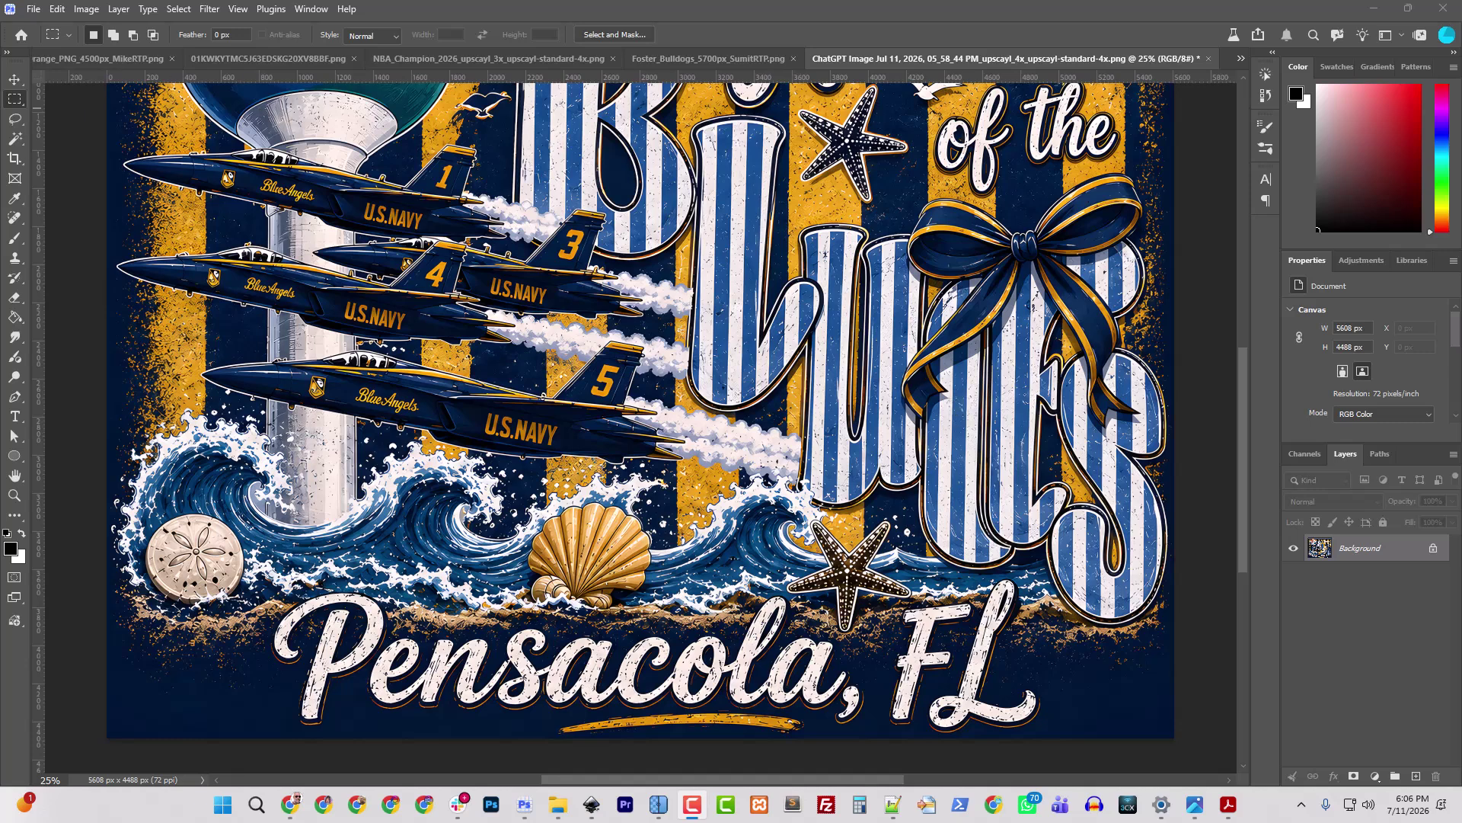
Step: In Photoshop, set the background color to the navy 001538 sampled from the artwork's upper-left corner
{"action": "left_click", "coordinate": [13, 116]}
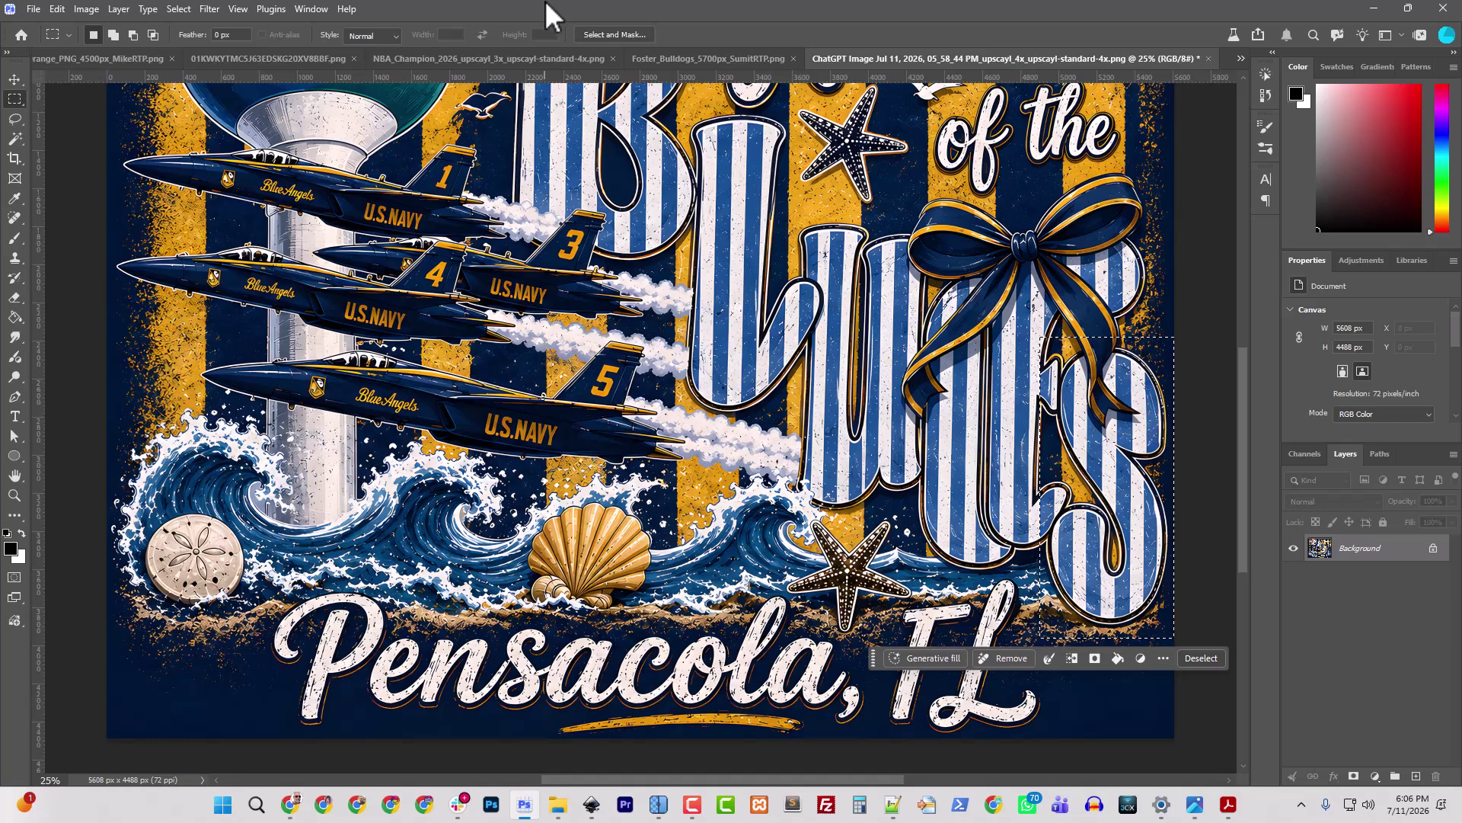
{"action": "key", "text": "ctrl+minus"}
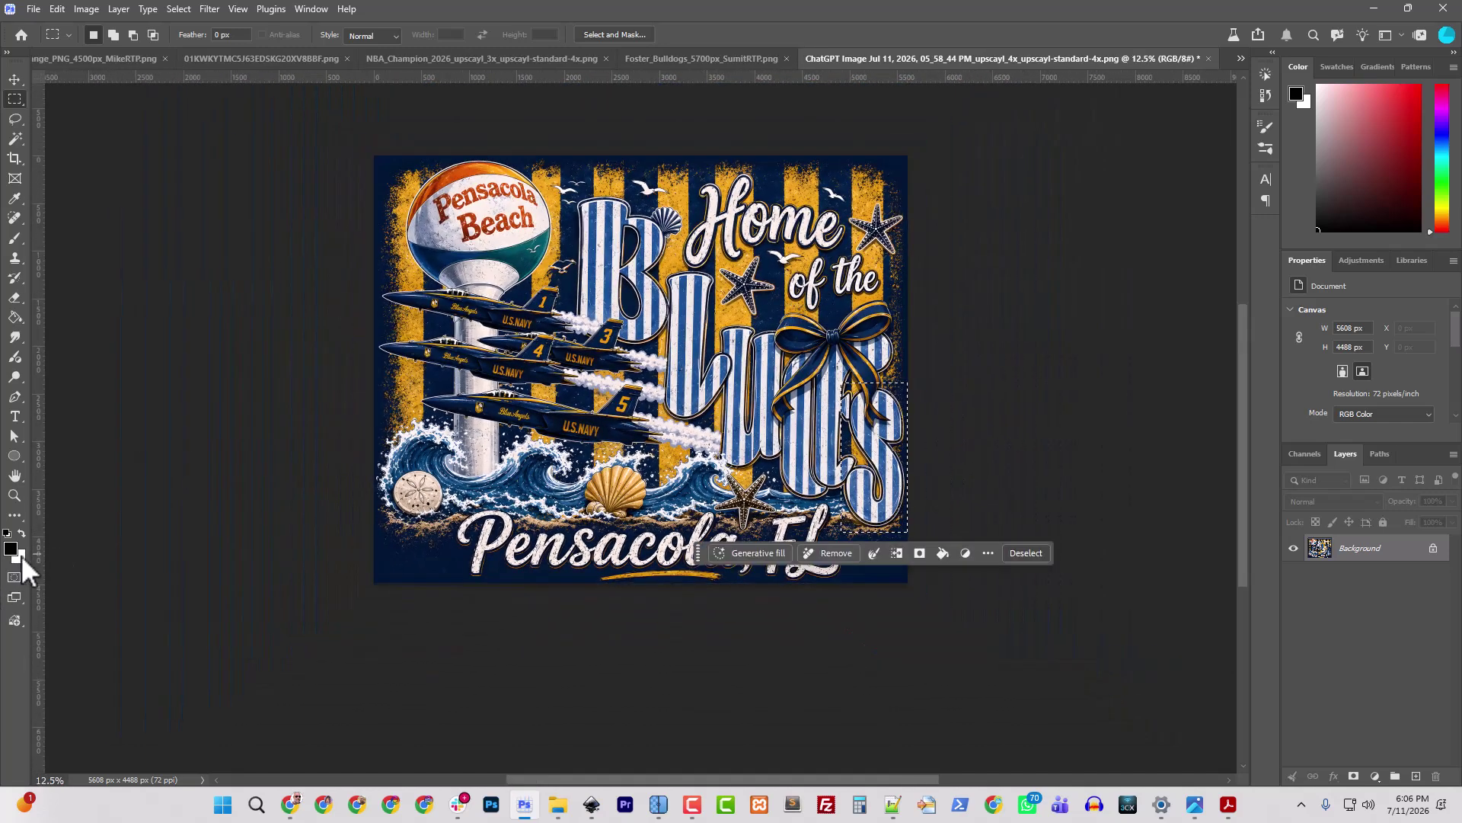
{"action": "left_click", "coordinate": [16, 557]}
{"action": "left_click", "coordinate": [382, 160]}
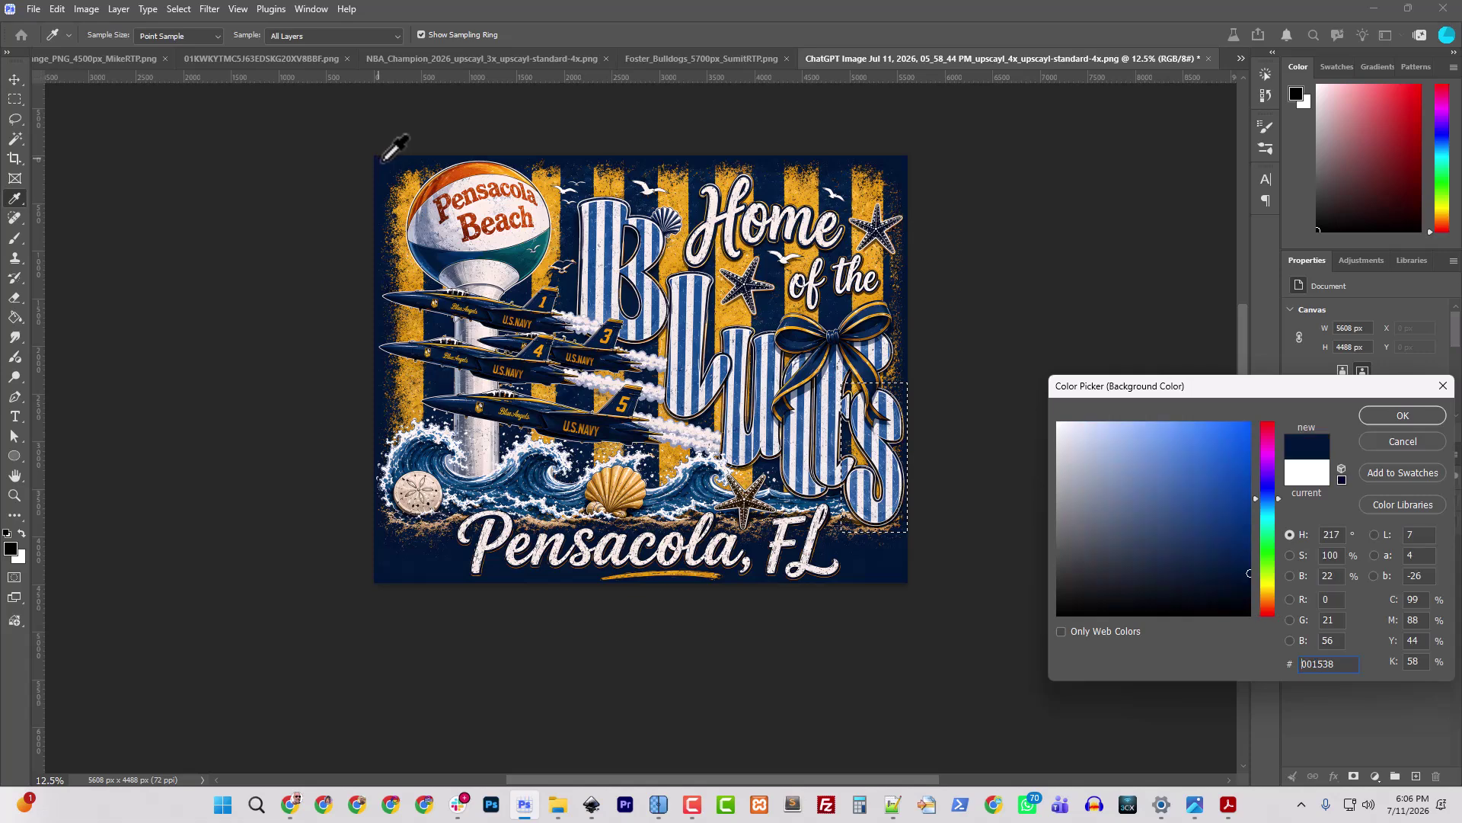
{"action": "left_click", "coordinate": [1400, 412]}
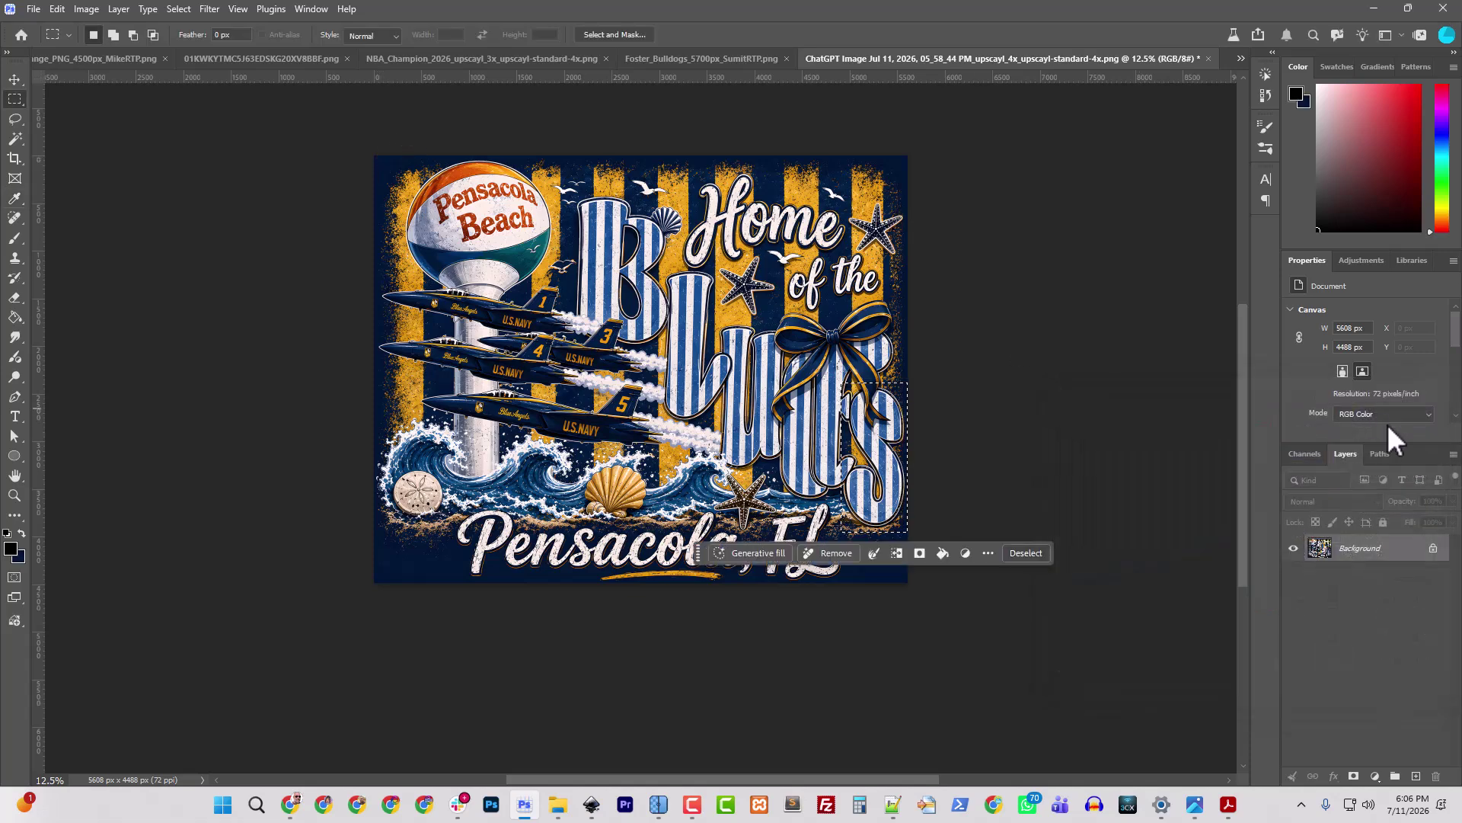
Step: Discard the crop around the S and expand the canvas evenly on all sides to about 7608 x 5640 px with the Crop tool
{"action": "left_click", "coordinate": [14, 158]}
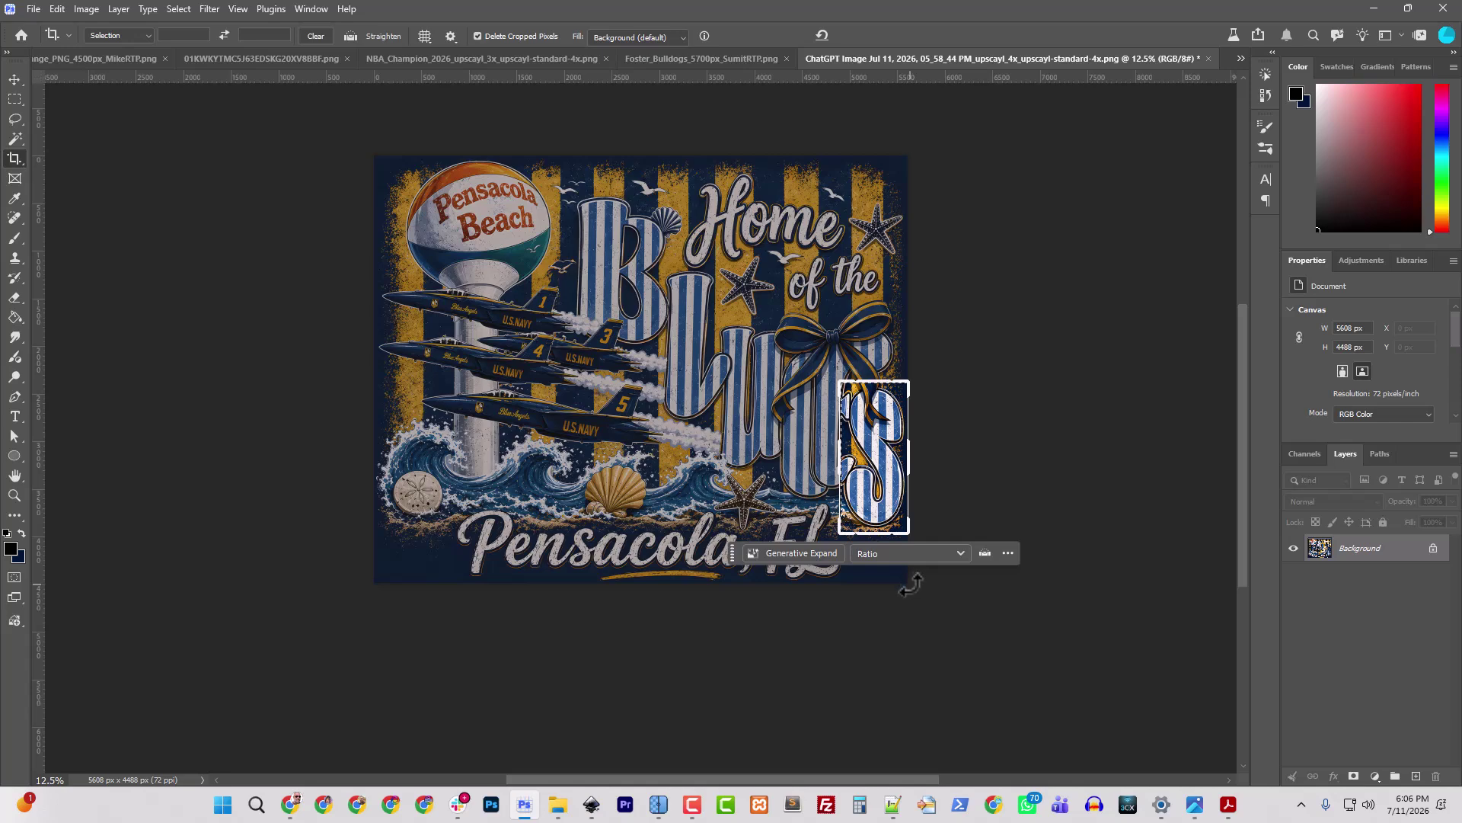
{"action": "key", "text": "Escape"}
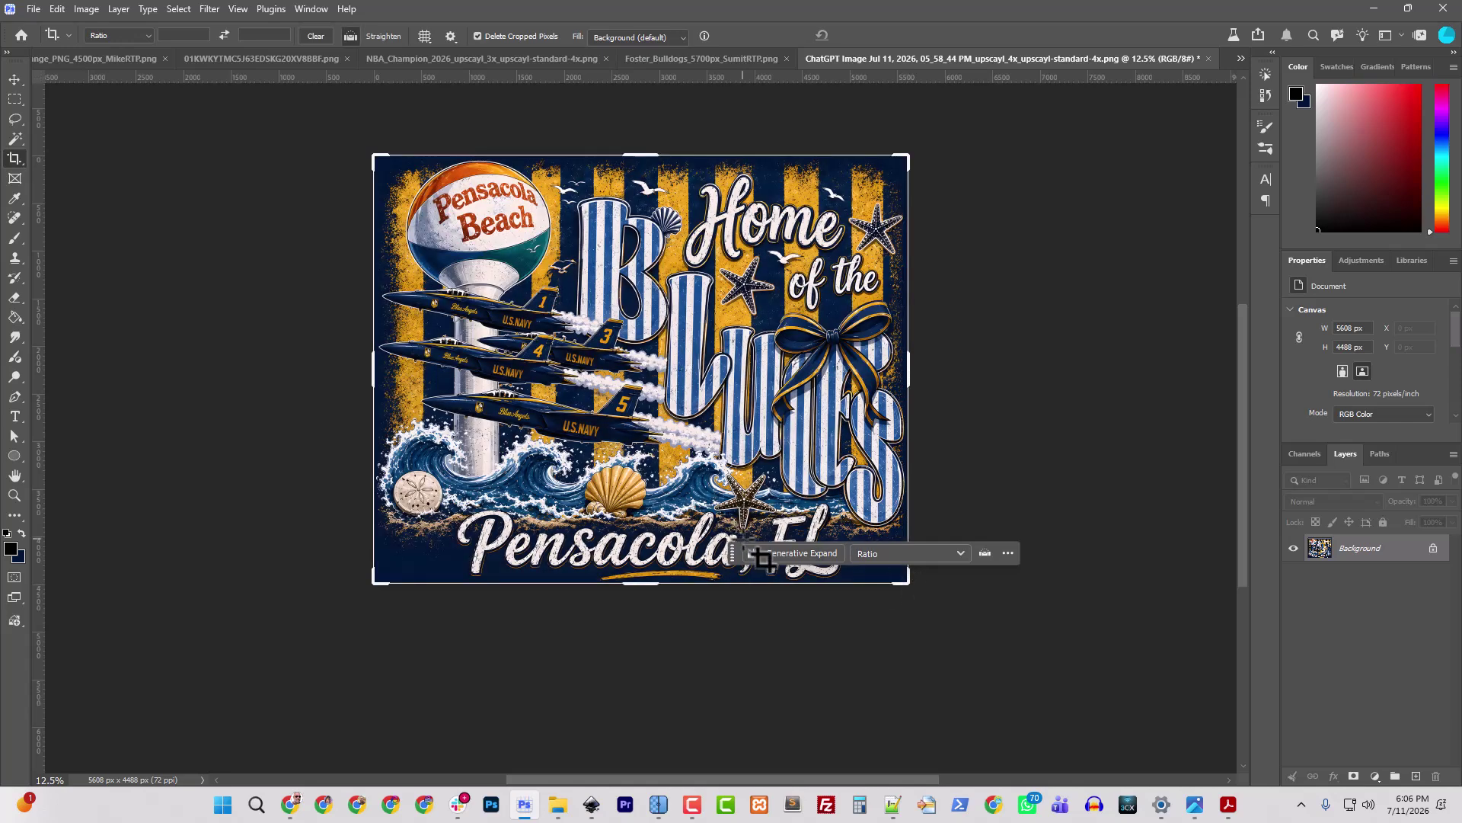
{"action": "left_click_drag", "start_coordinate": [906, 583], "coordinate": [1001, 638]}
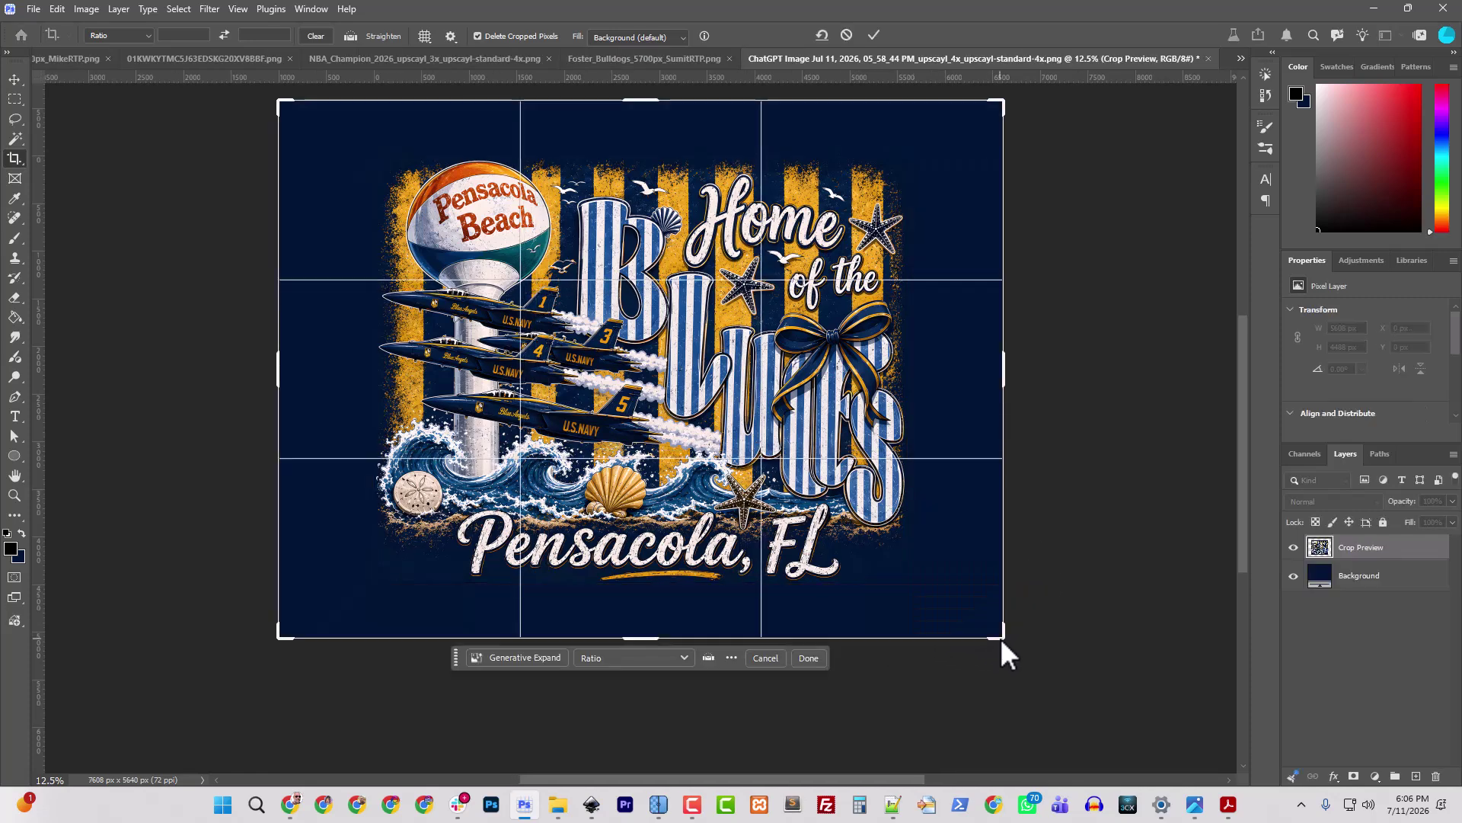
{"action": "key", "text": "Return"}
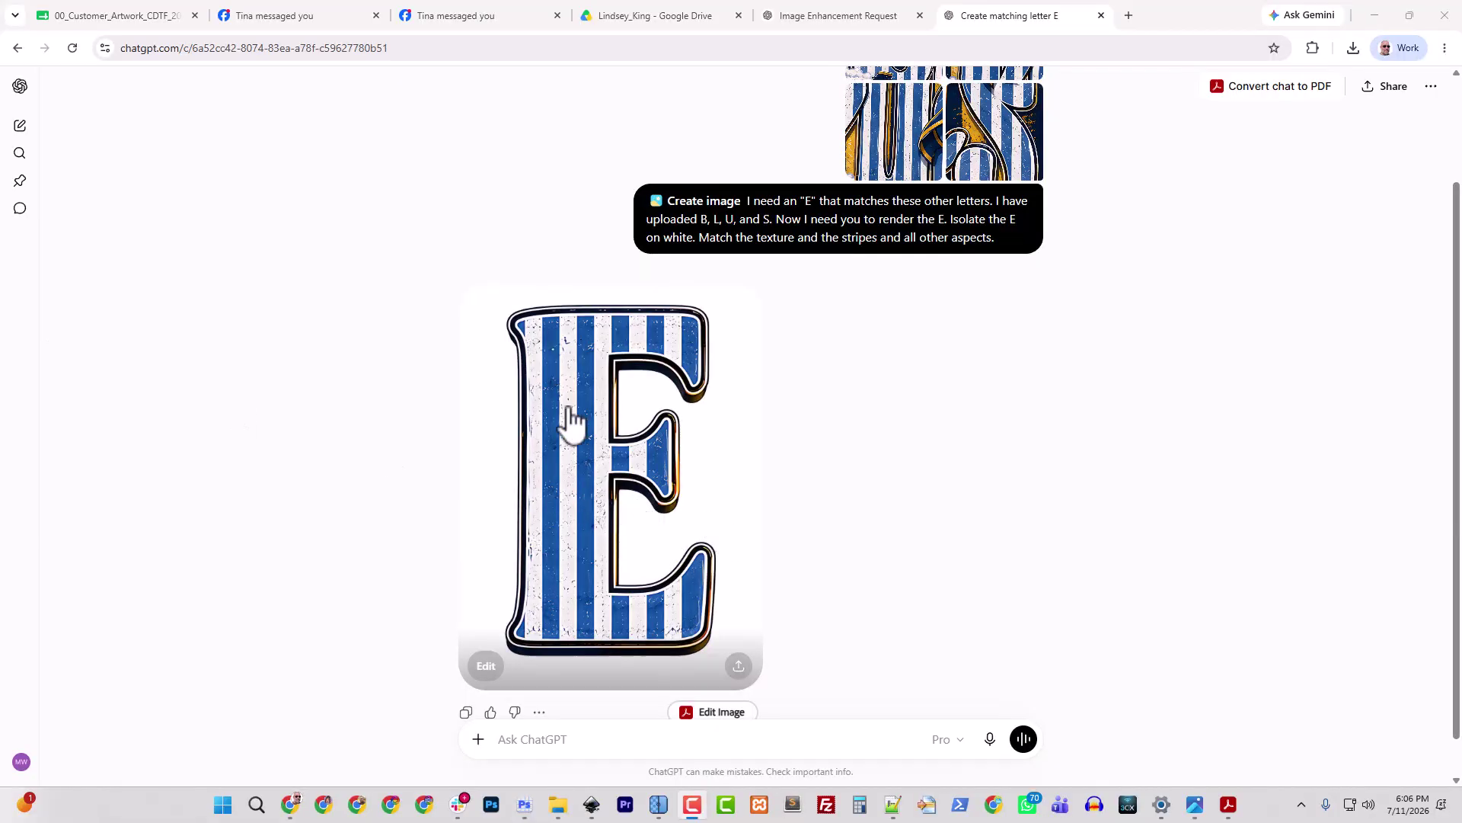
Step: Open the generated letter E in ChatGPT at full size, download it and return to the chat
{"action": "left_click", "coordinate": [620, 451]}
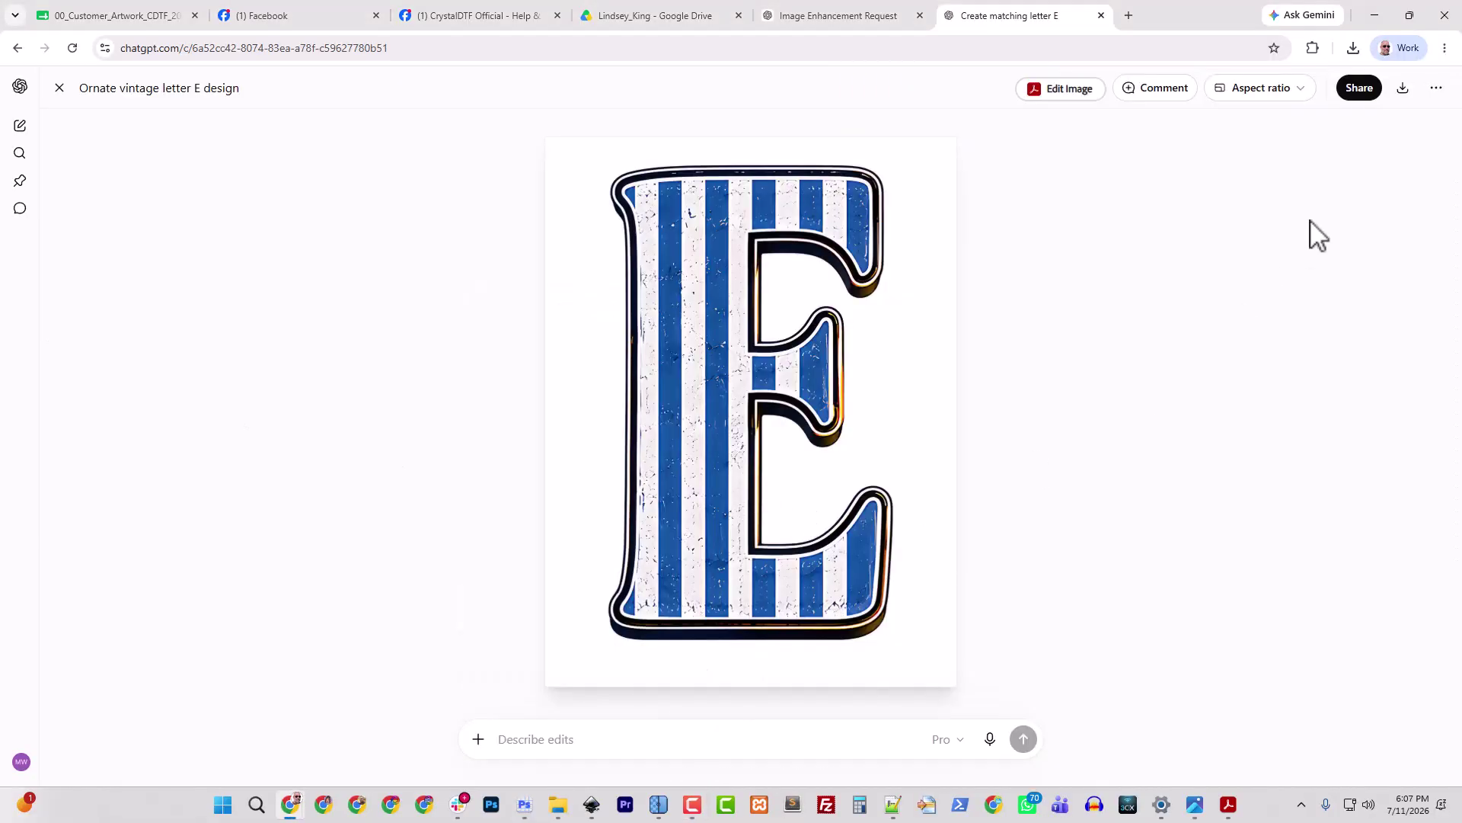
{"action": "left_click", "coordinate": [1403, 87]}
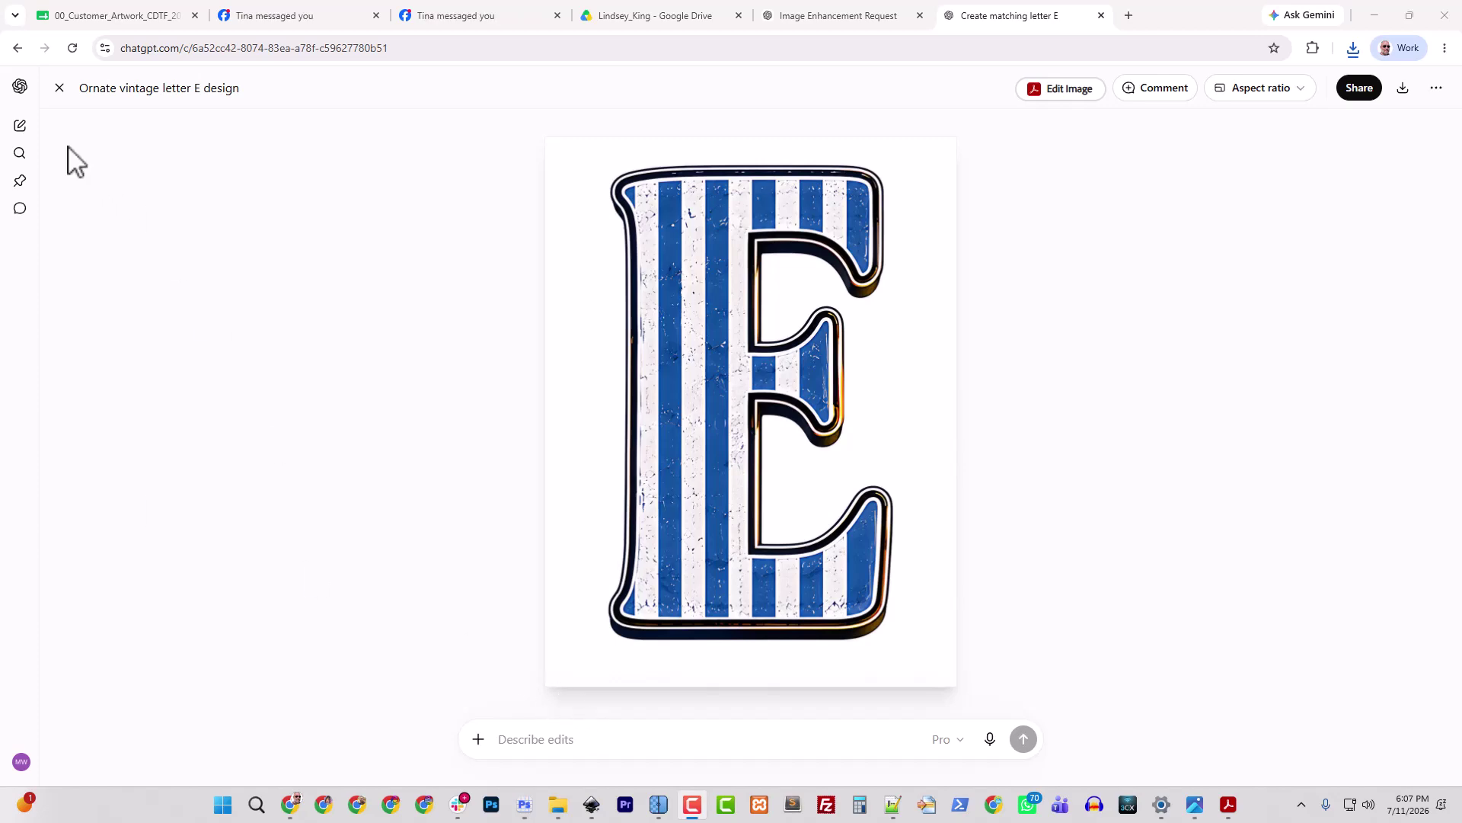
{"action": "left_click", "coordinate": [59, 88]}
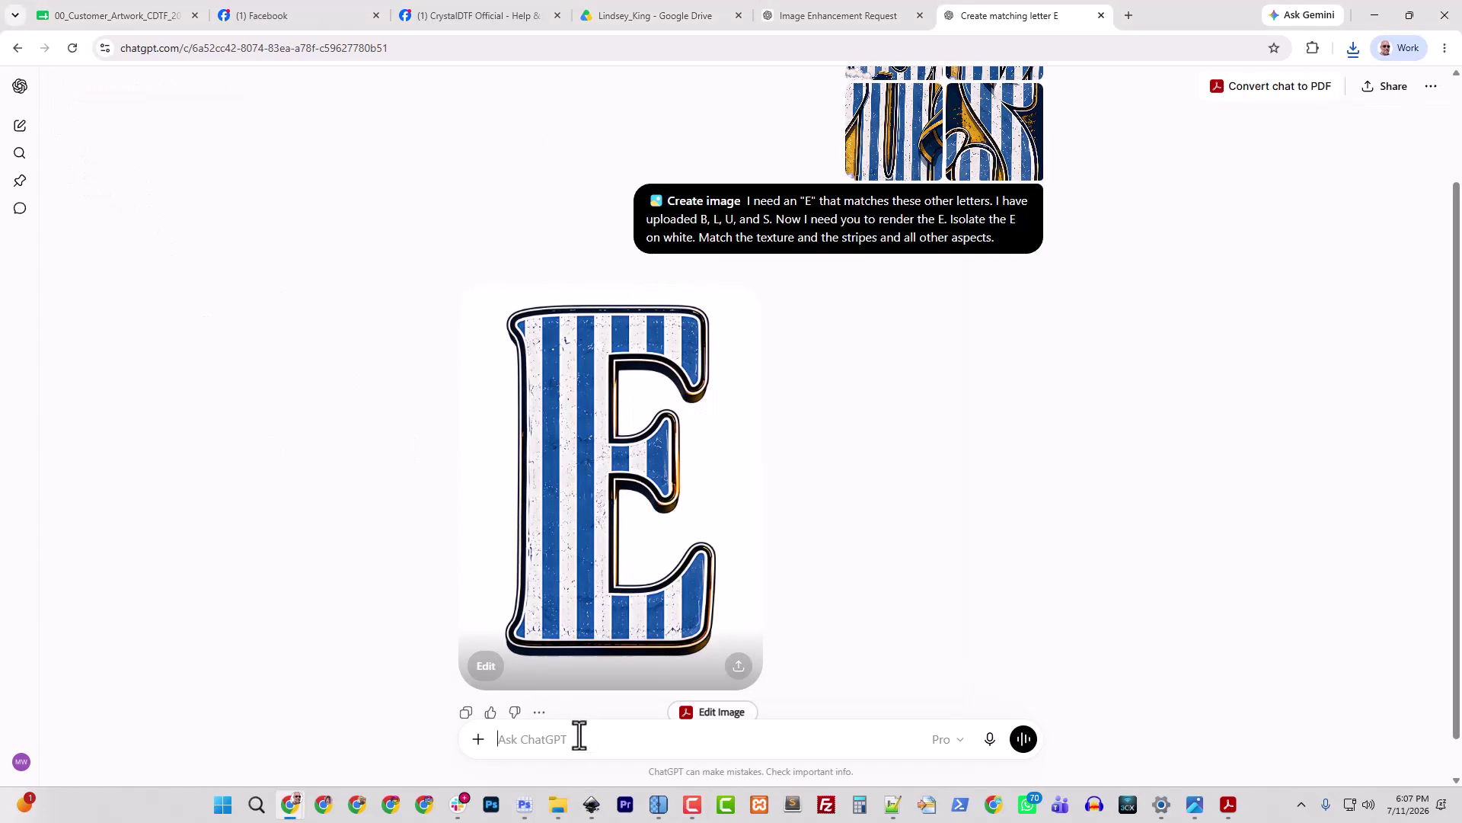
Step: Paste the copied bow crop into the chat and write "I need this bow isolated on white. No shadows on the white background. Match the color scheme"
{"action": "key", "text": "ctrl+v"}
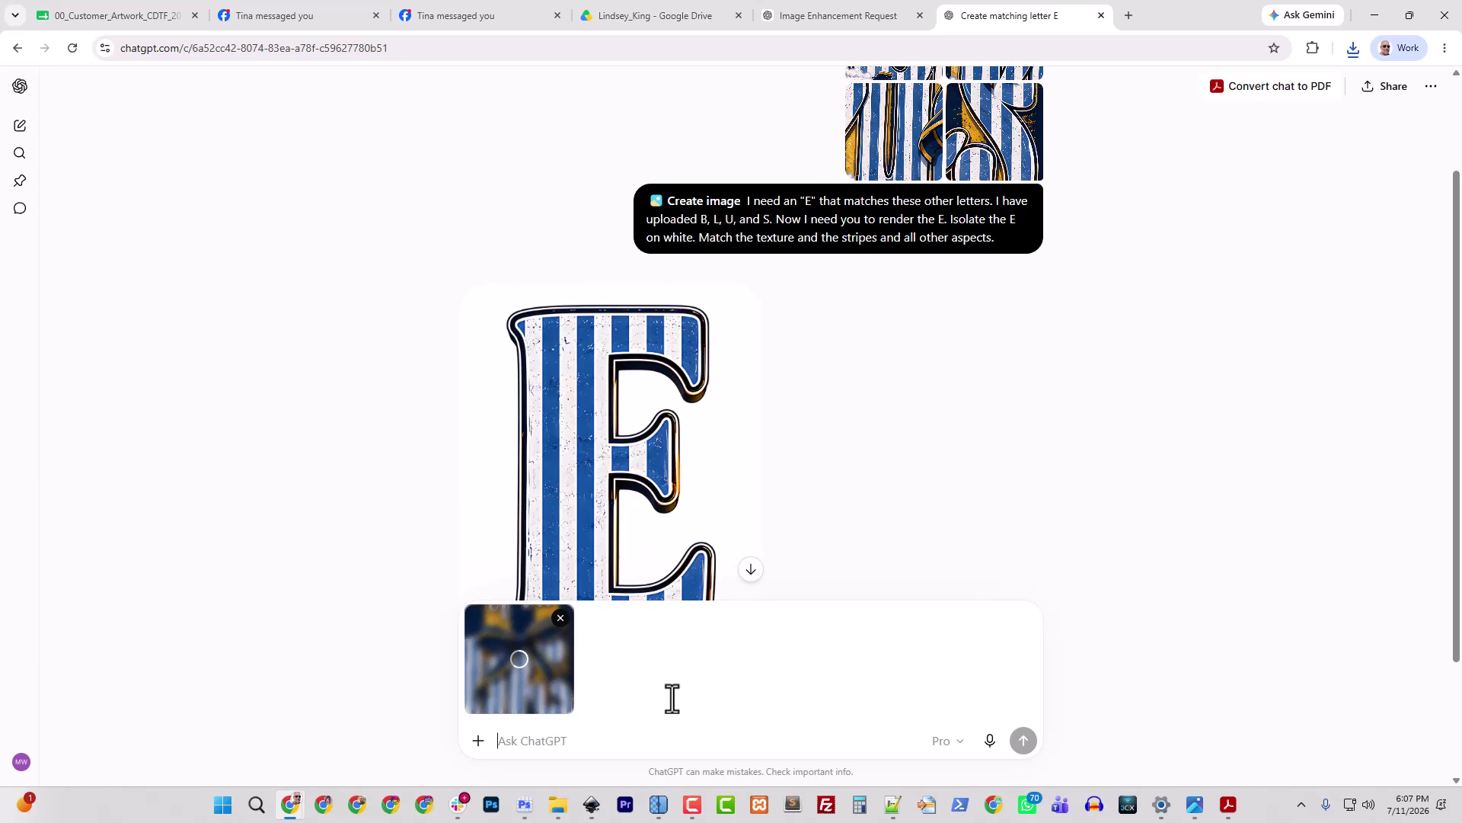
{"action": "type", "text": "I need this"}
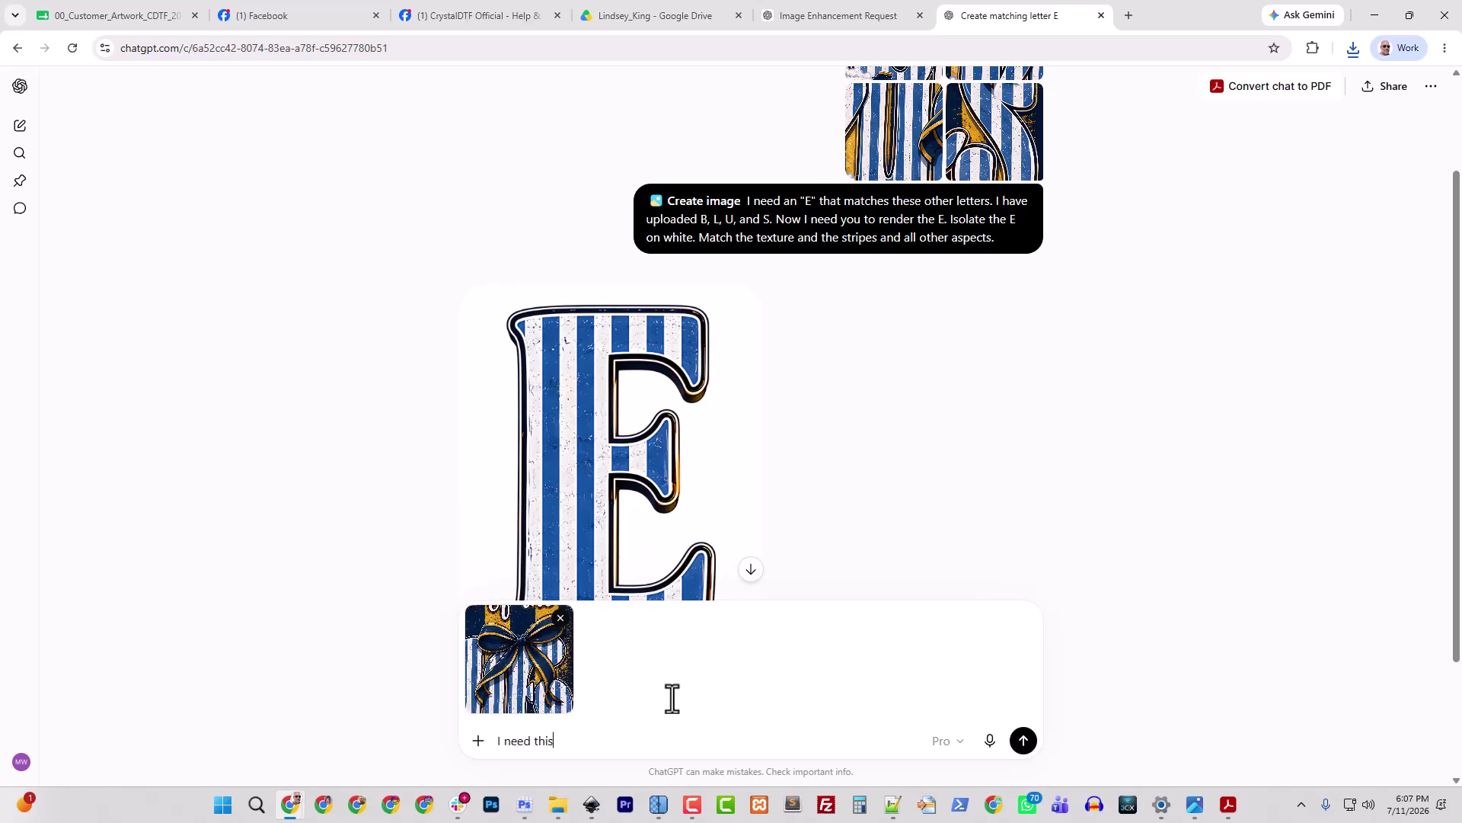
{"action": "type", "text": " bow isola"}
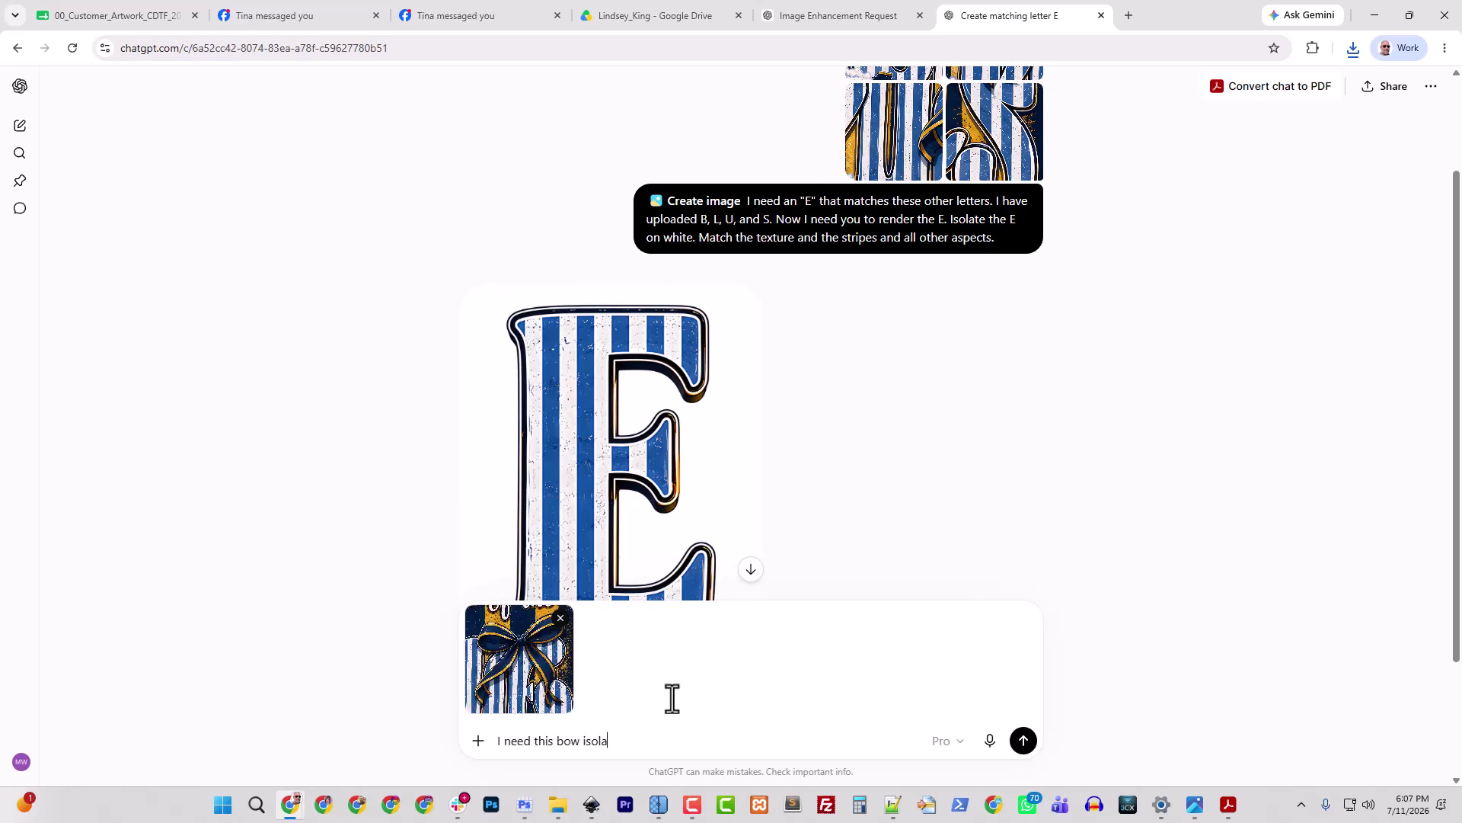
{"action": "type", "text": "ted on white. No shadows o"}
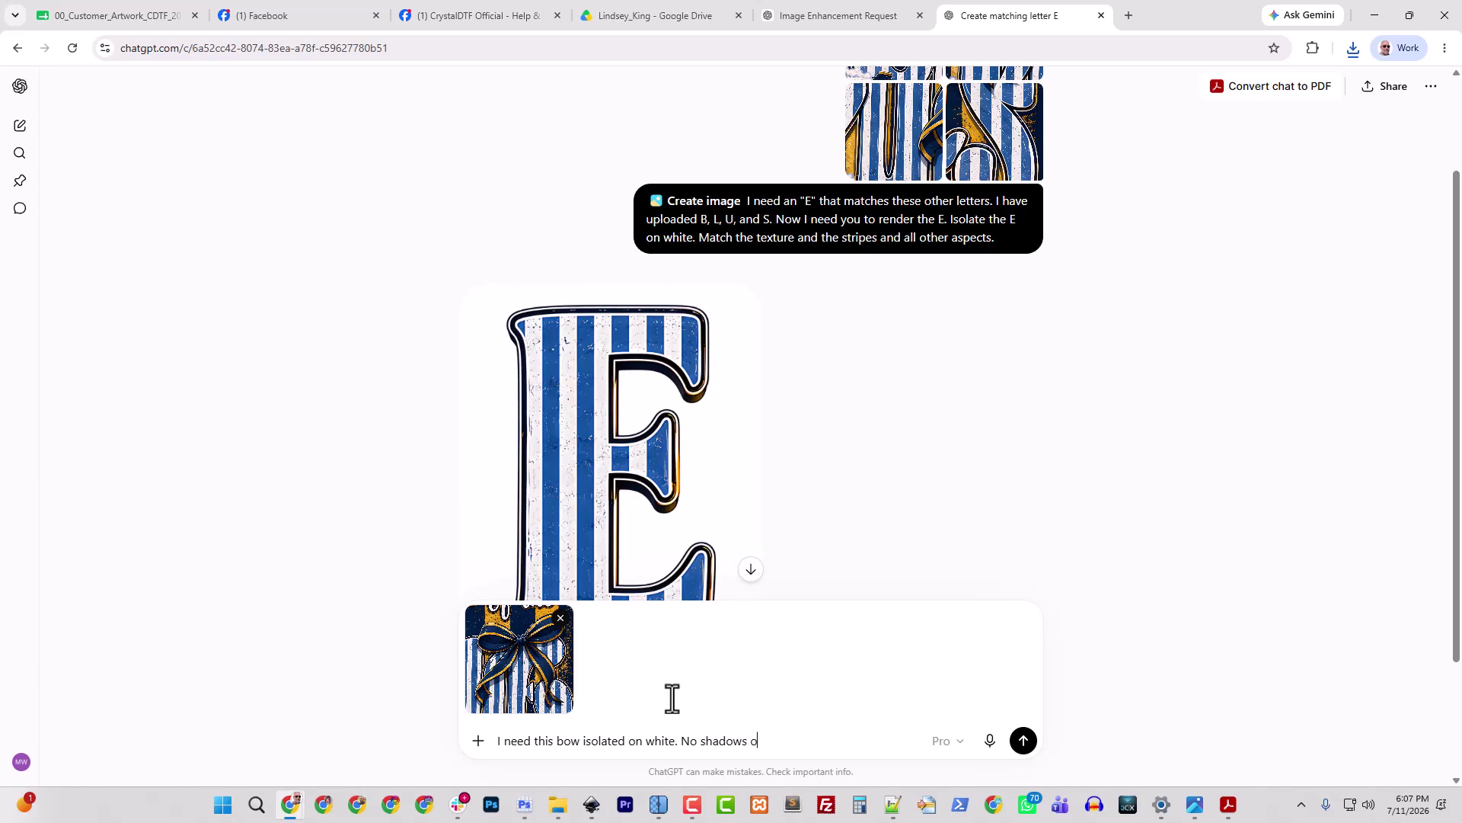
{"action": "type", "text": "n the whit"}
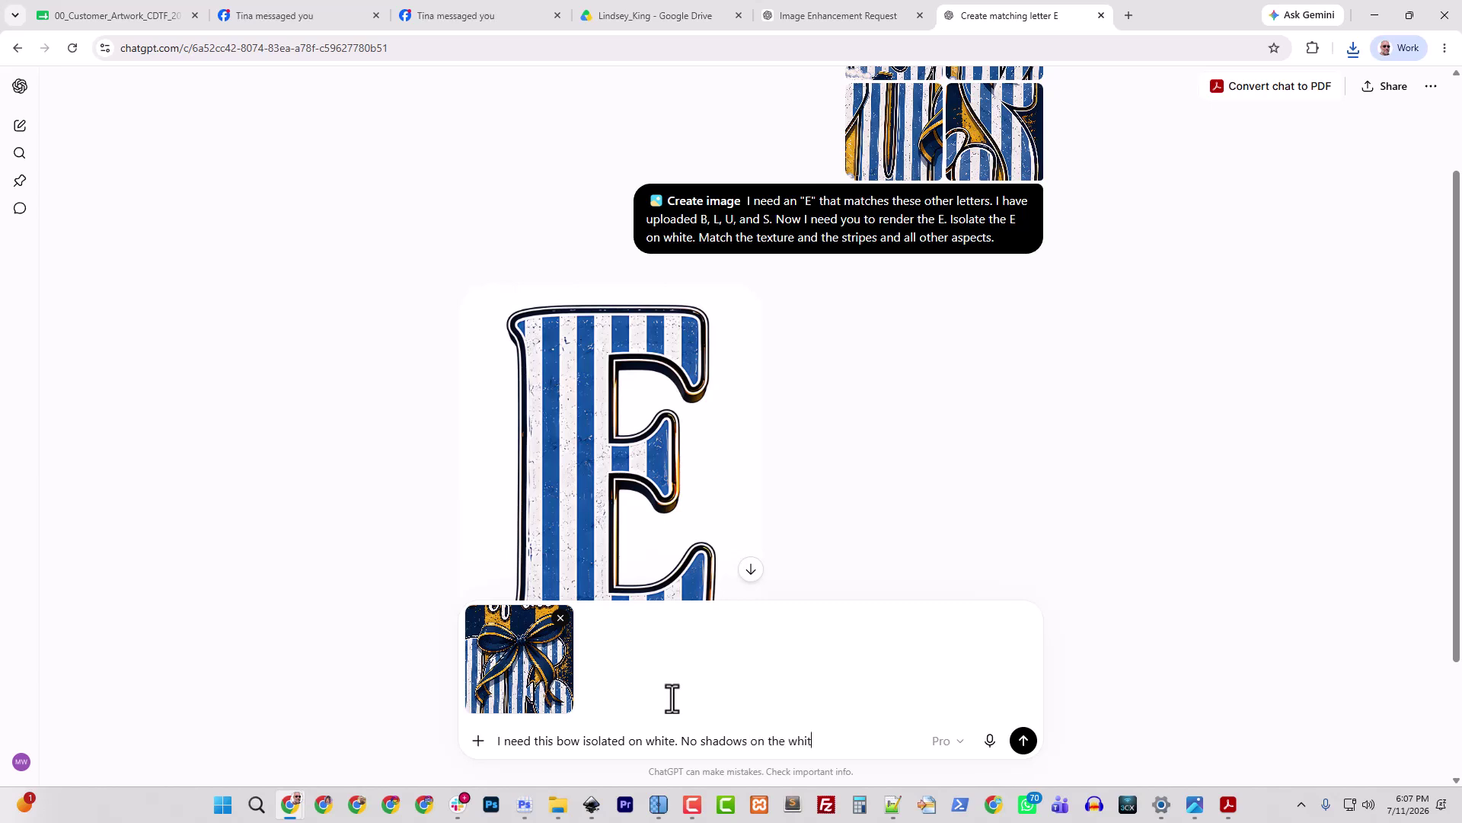
{"action": "type", "text": "e backgro"}
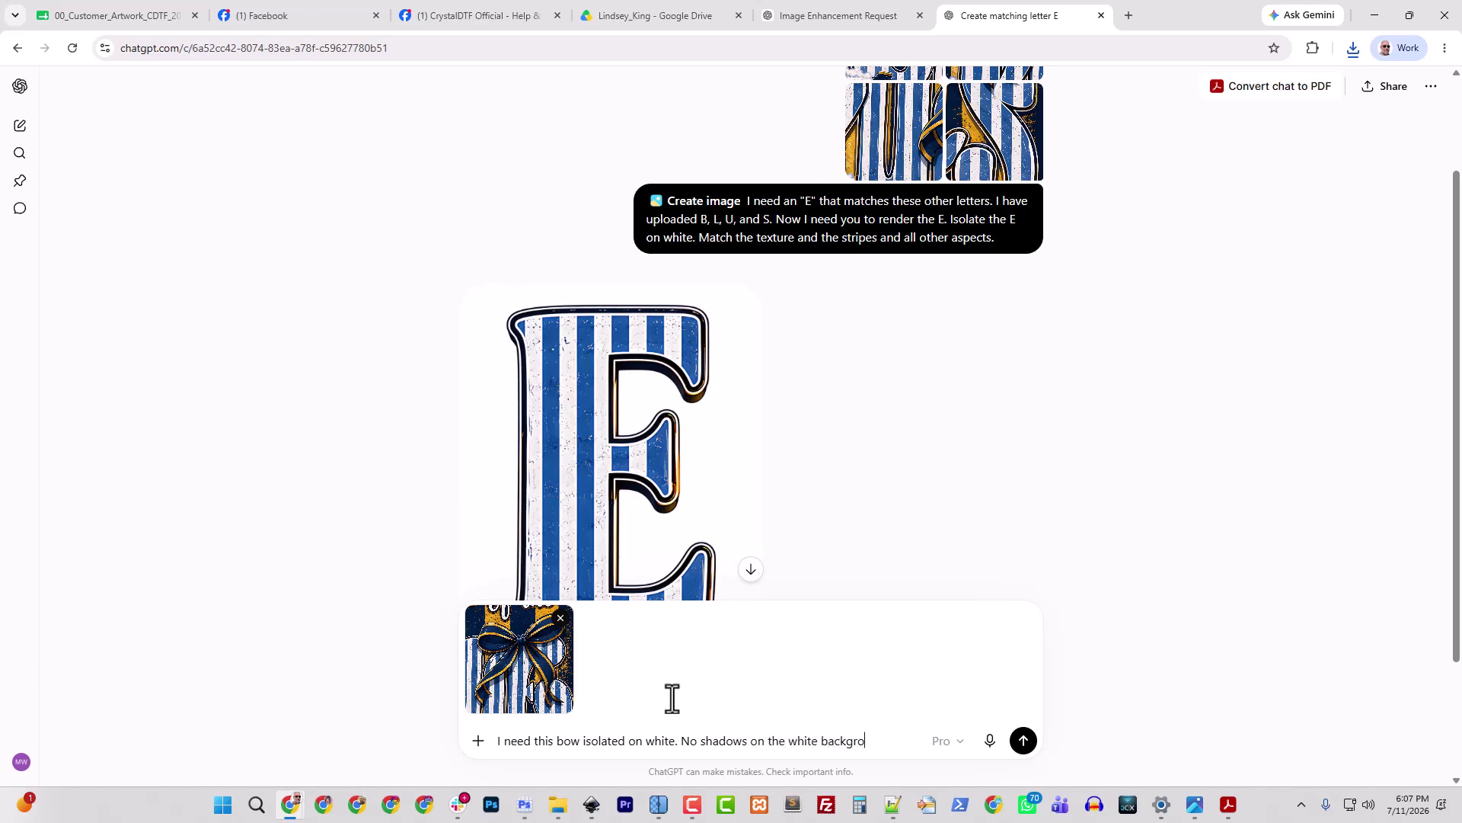
{"action": "type", "text": "und. Mat"}
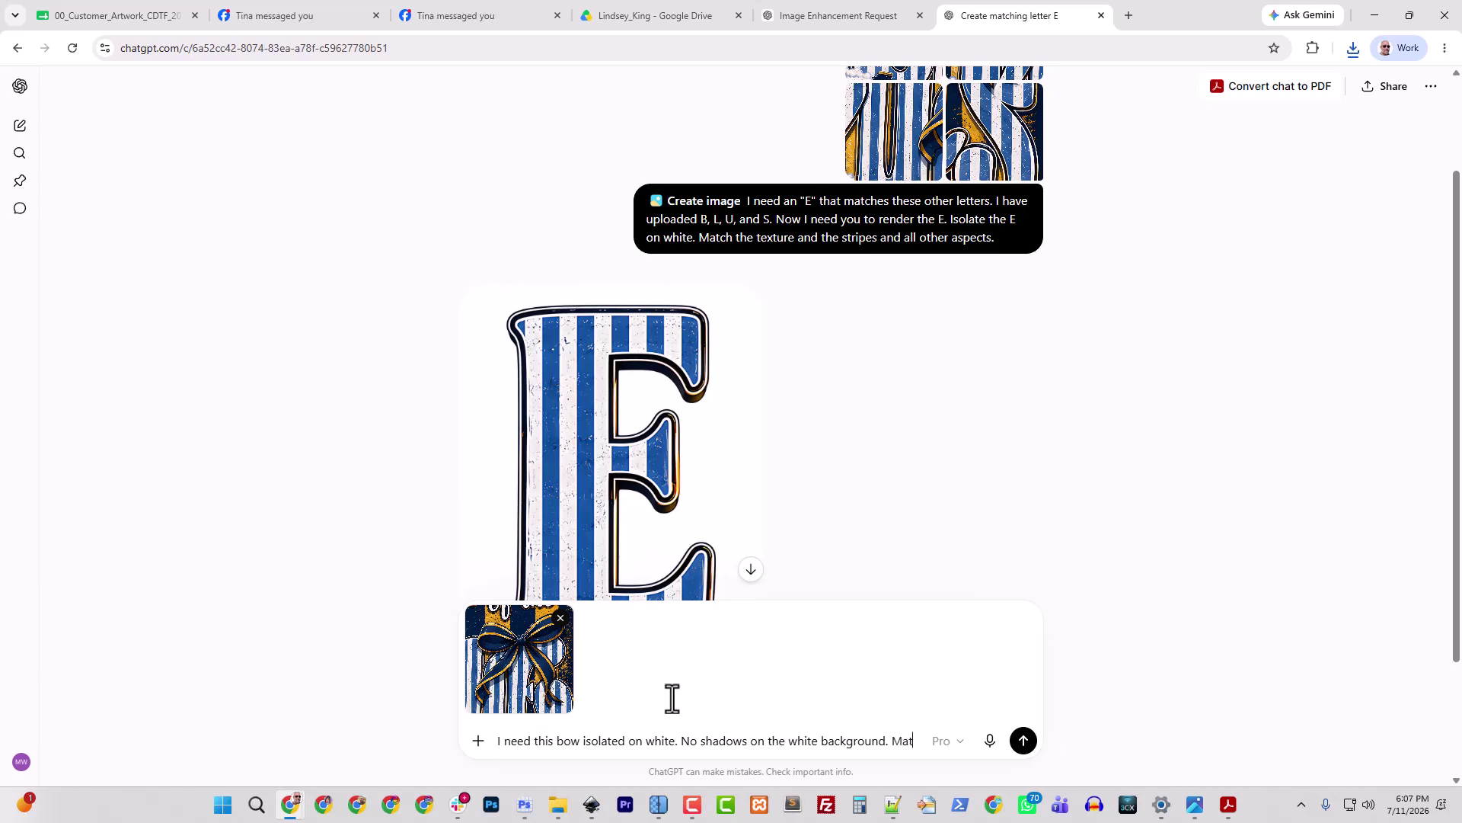
{"action": "type", "text": "ch the colo"}
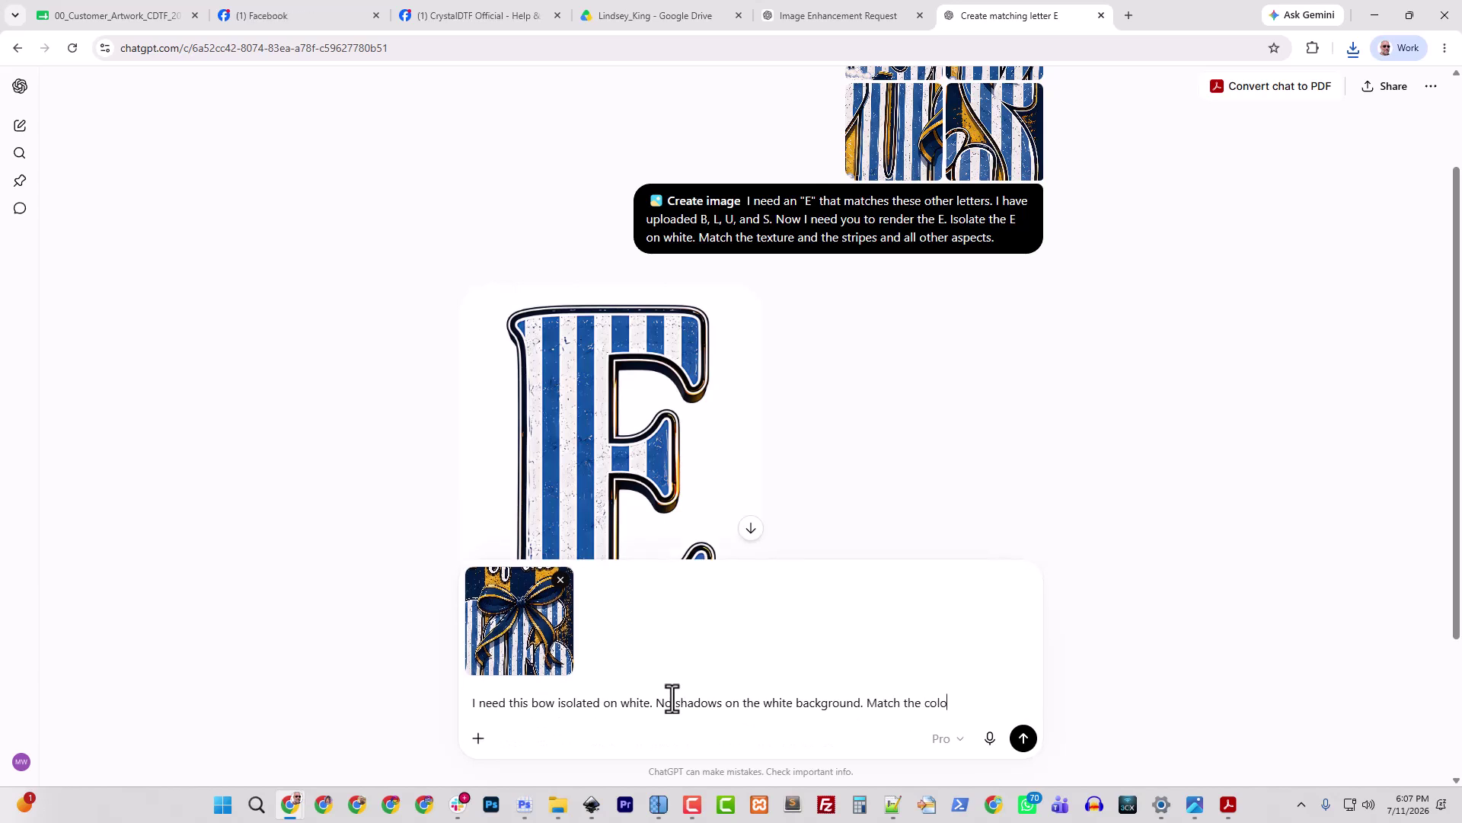
{"action": "type", "text": "r sch"}
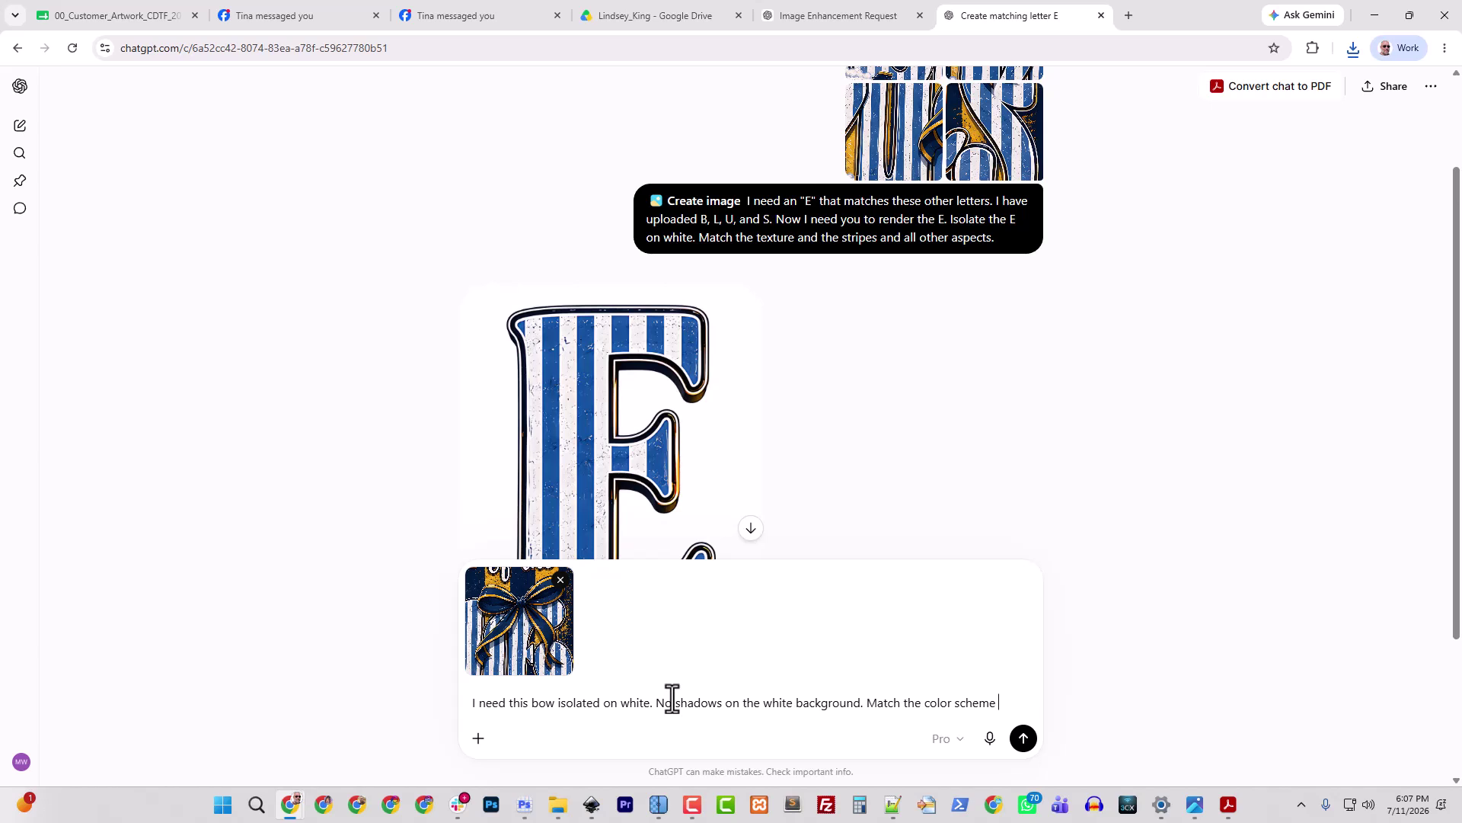
{"action": "type", "text": "eme"}
Step: Add the Create image option to the bow prompt and submit it
{"action": "left_click", "coordinate": [478, 738]}
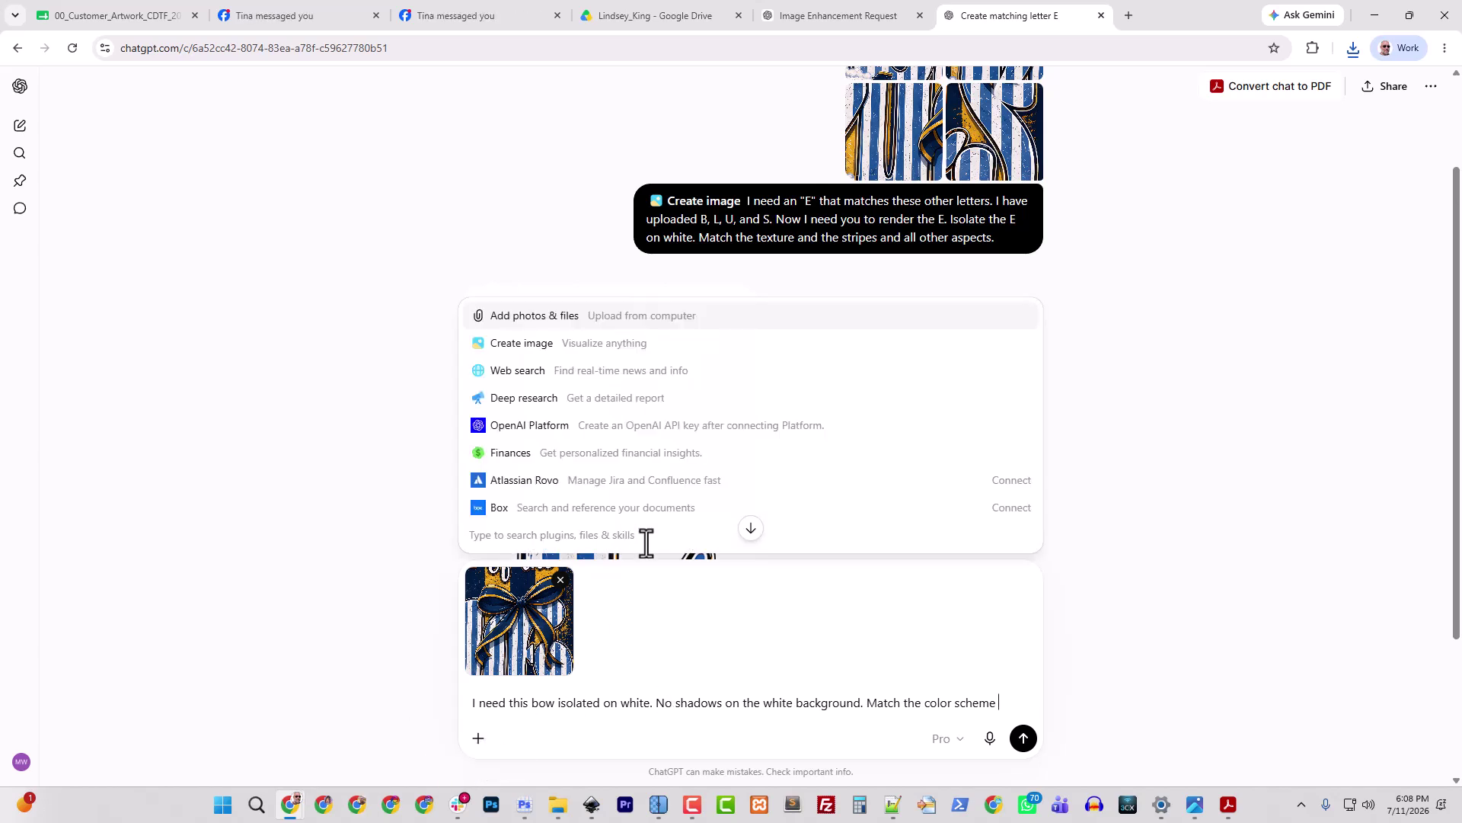
{"action": "left_click", "coordinate": [560, 346]}
{"action": "left_click", "coordinate": [1023, 738]}
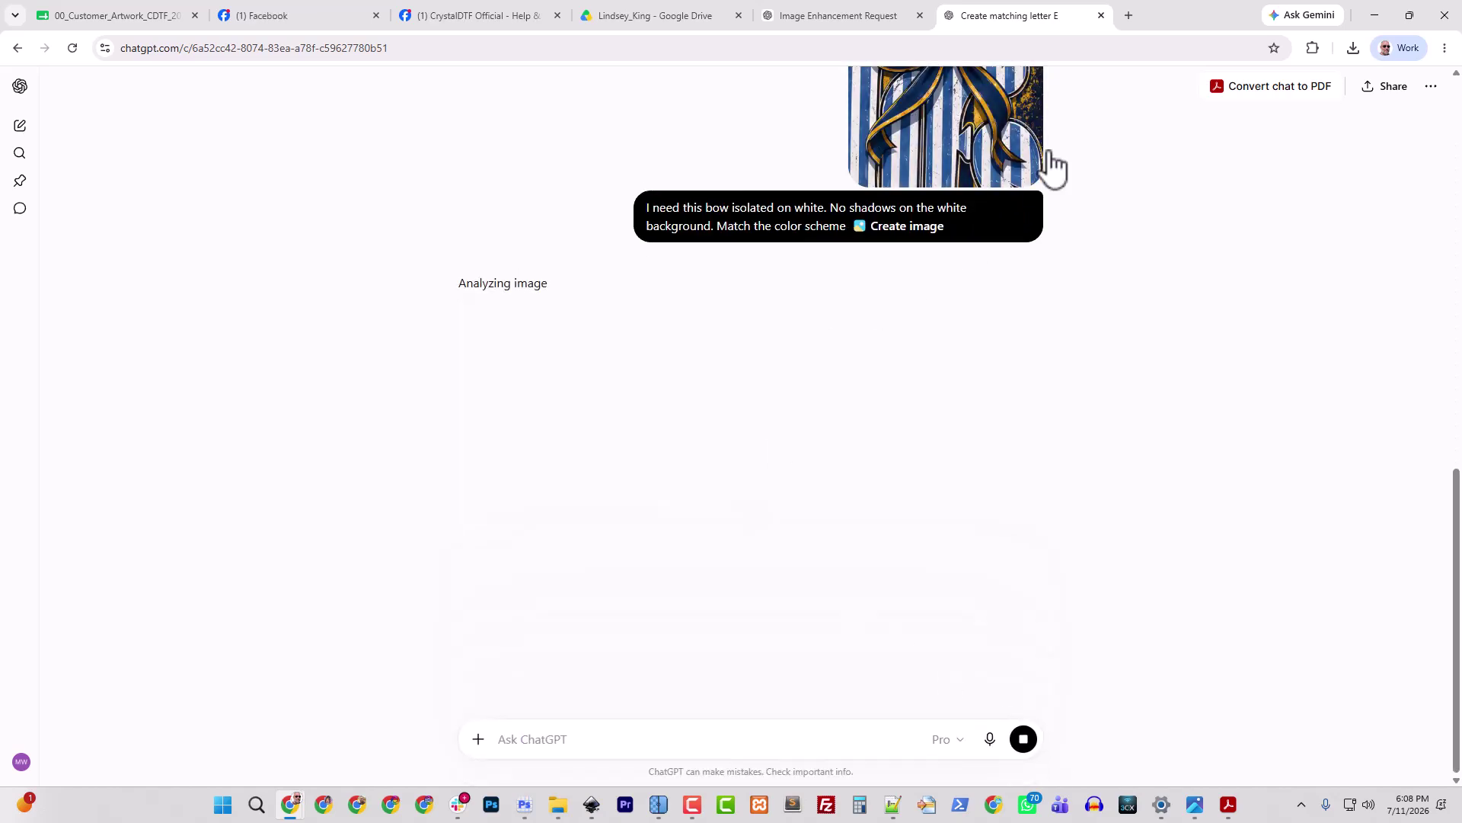
{"action": "scroll", "coordinate": [953, 382], "scroll_direction": "up", "scroll_amount": 4}
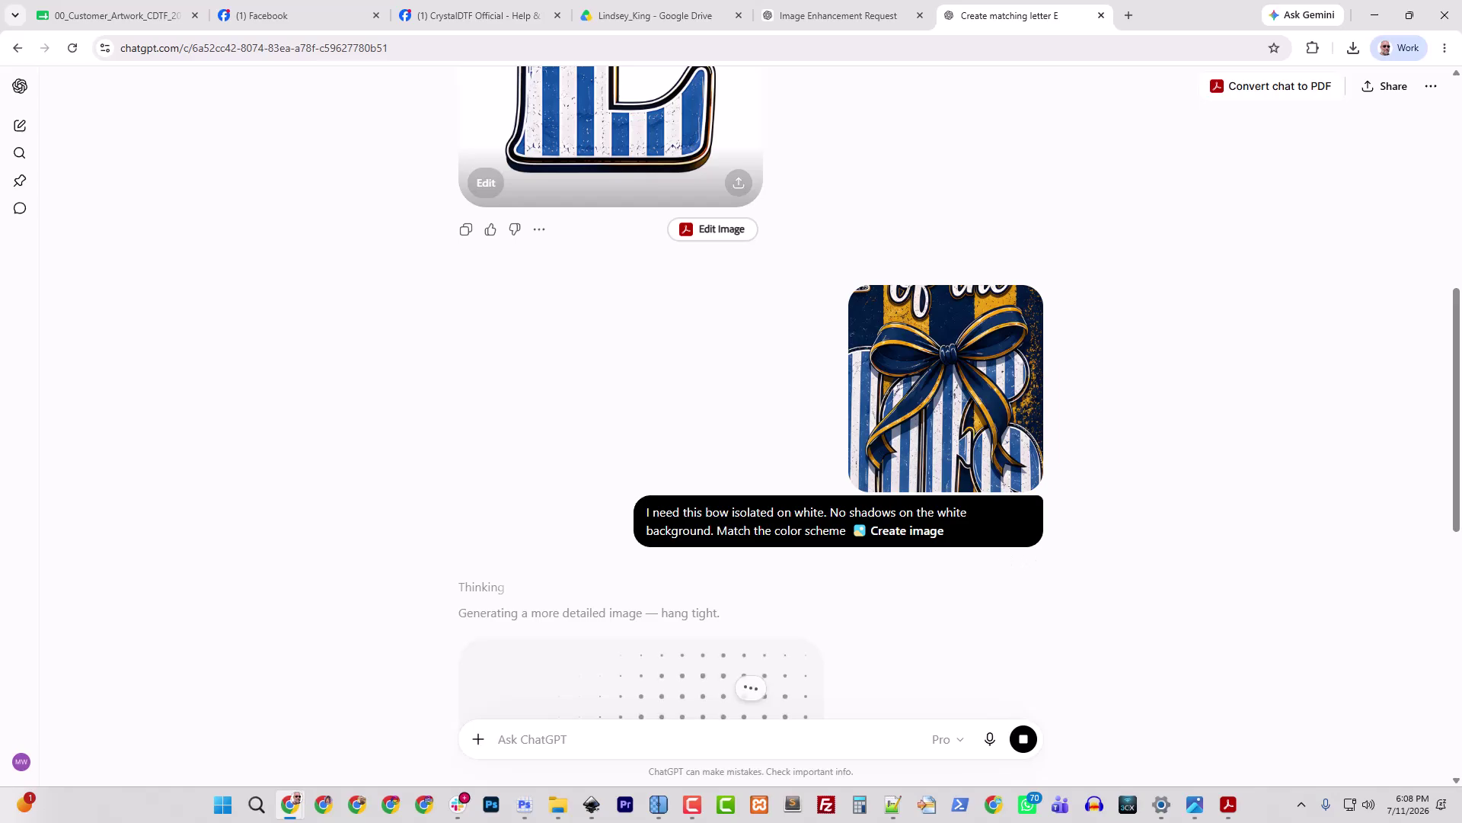
Step: In Photoshop, outline the bow and its ribbon tails over the letters with the Lasso tool and erase it with Remove
{"action": "key", "text": "alt+Tab"}
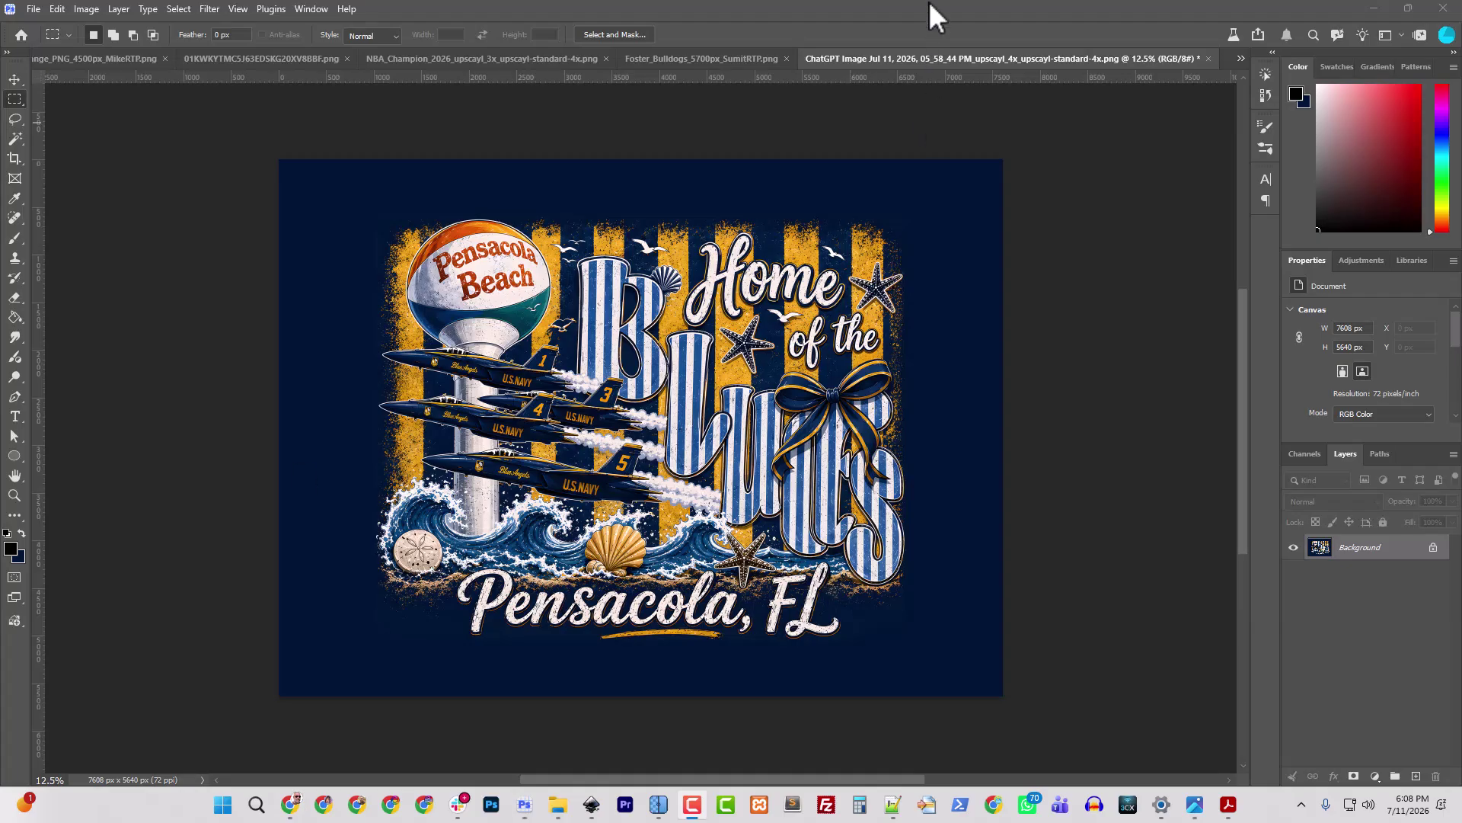
{"action": "left_click_drag", "start_coordinate": [762, 341], "coordinate": [917, 497]}
{"action": "key", "text": "ctrl+plus"}
{"action": "key", "text": "ctrl+plus"}
{"action": "key", "text": "ctrl+plus"}
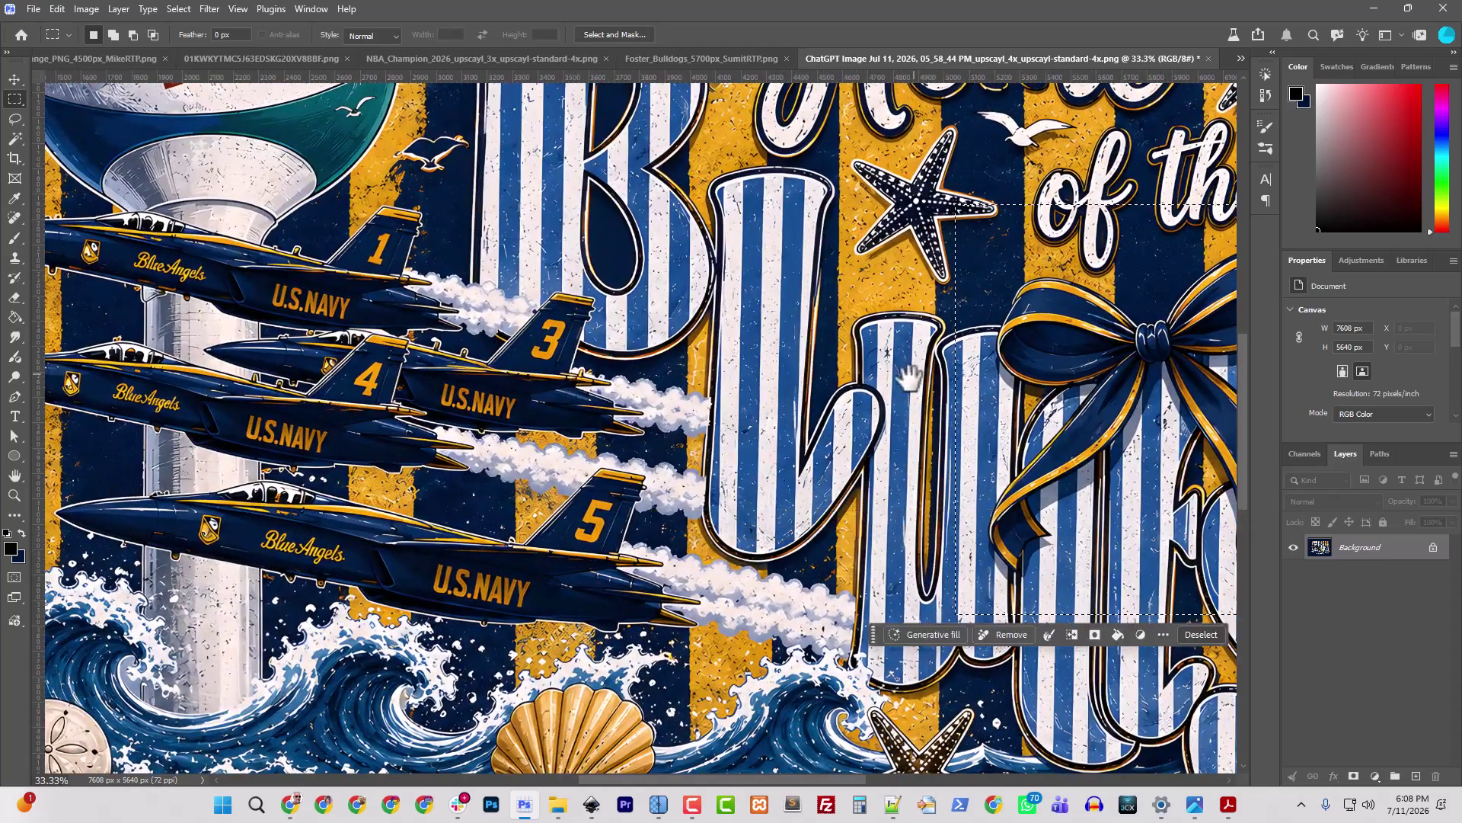
{"action": "left_click_drag", "start_coordinate": [910, 377], "coordinate": [575, 359]}
{"action": "left_click", "coordinate": [14, 120]}
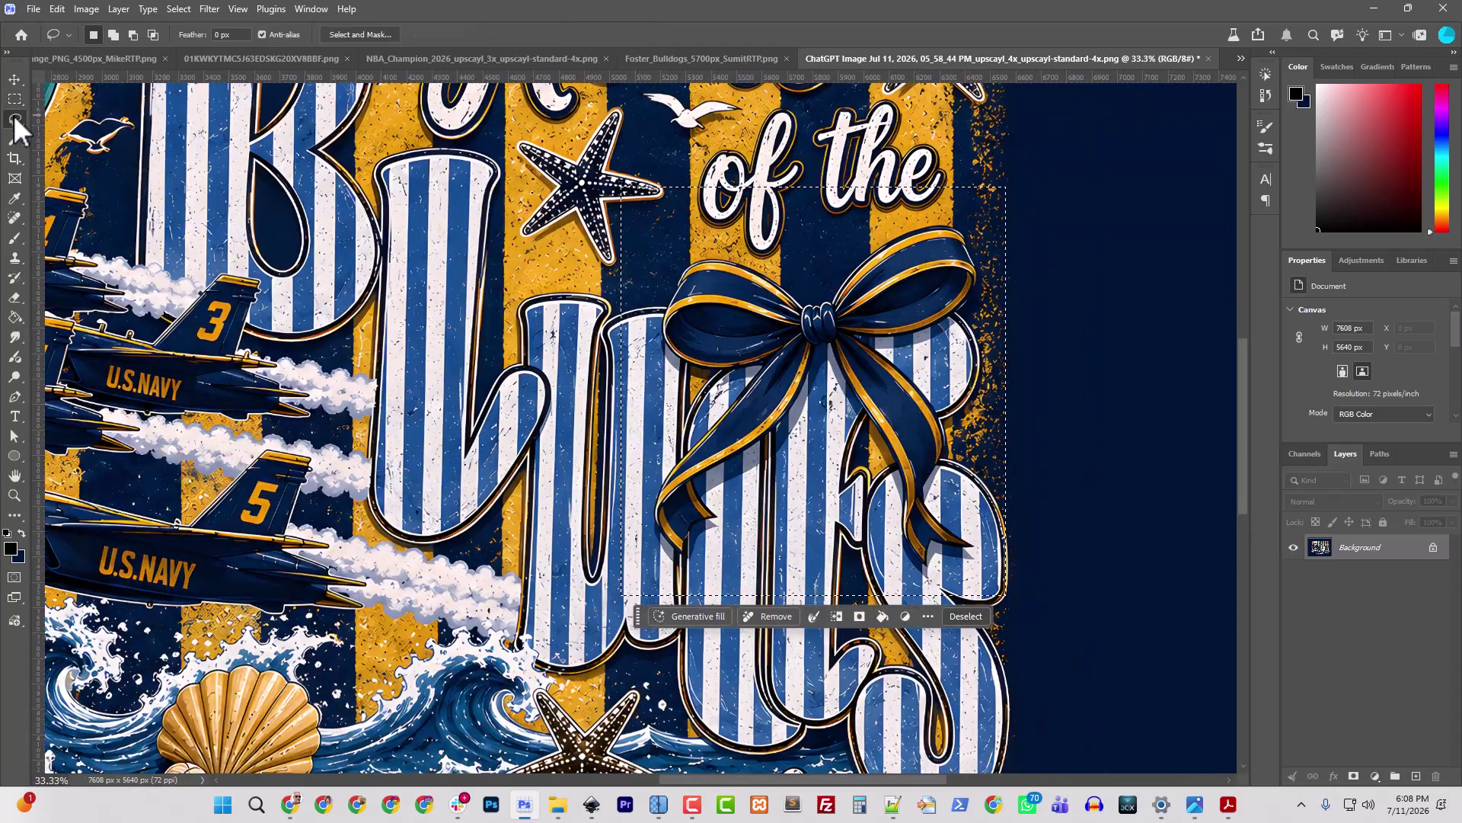
{"action": "left_click", "coordinate": [707, 504]}
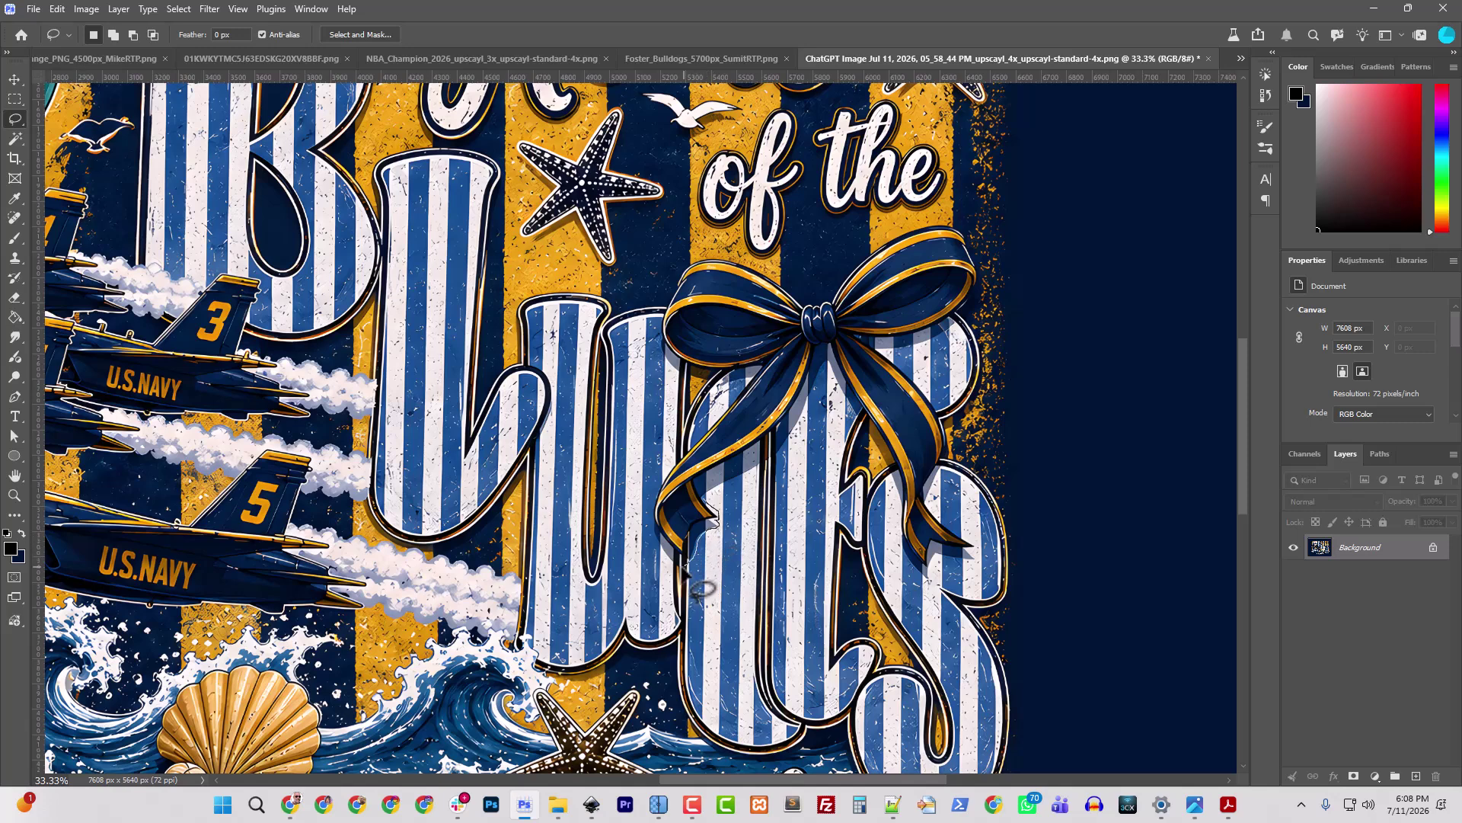
{"action": "mouse_move", "coordinate": [677, 565]}
{"action": "left_mouse_down"}
{"action": "mouse_move", "coordinate": [656, 502]}
{"action": "mouse_move", "coordinate": [761, 366]}
{"action": "mouse_move", "coordinate": [702, 384]}
{"action": "mouse_move", "coordinate": [668, 360]}
{"action": "mouse_move", "coordinate": [675, 269]}
{"action": "mouse_move", "coordinate": [735, 259]}
{"action": "mouse_move", "coordinate": [837, 310]}
{"action": "mouse_move", "coordinate": [840, 279]}
{"action": "mouse_move", "coordinate": [920, 206]}
{"action": "mouse_move", "coordinate": [971, 214]}
{"action": "mouse_move", "coordinate": [986, 260]}
{"action": "mouse_move", "coordinate": [965, 306]}
{"action": "mouse_move", "coordinate": [947, 332]}
{"action": "mouse_move", "coordinate": [879, 355]}
{"action": "mouse_move", "coordinate": [949, 417]}
{"action": "mouse_move", "coordinate": [933, 495]}
{"action": "mouse_move", "coordinate": [976, 538]}
{"action": "mouse_move", "coordinate": [973, 561]}
{"action": "mouse_move", "coordinate": [946, 557]}
{"action": "mouse_move", "coordinate": [936, 587]}
{"action": "mouse_move", "coordinate": [918, 567]}
{"action": "mouse_move", "coordinate": [836, 384]}
{"action": "mouse_move", "coordinate": [831, 432]}
{"action": "mouse_move", "coordinate": [800, 470]}
{"action": "mouse_move", "coordinate": [722, 509]}
{"action": "left_mouse_up"}
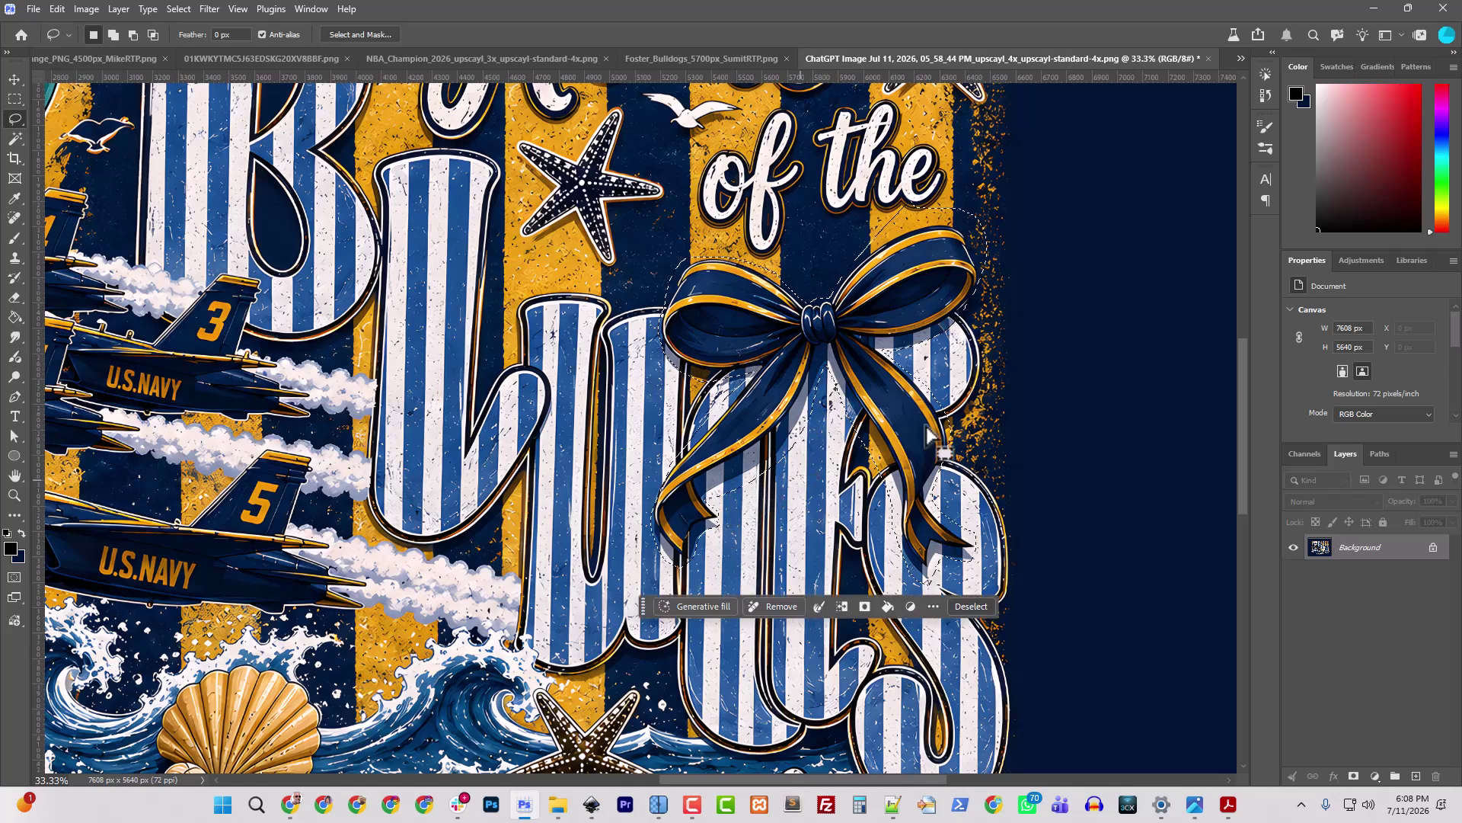
{"action": "mouse_move", "coordinate": [851, 267]}
{"action": "left_mouse_down"}
{"action": "mouse_move", "coordinate": [948, 222]}
{"action": "mouse_move", "coordinate": [967, 226]}
{"action": "mouse_move", "coordinate": [986, 279]}
{"action": "mouse_move", "coordinate": [1011, 266]}
{"action": "mouse_move", "coordinate": [972, 195]}
{"action": "mouse_move", "coordinate": [930, 189]}
{"action": "mouse_move", "coordinate": [850, 267]}
{"action": "left_mouse_up"}
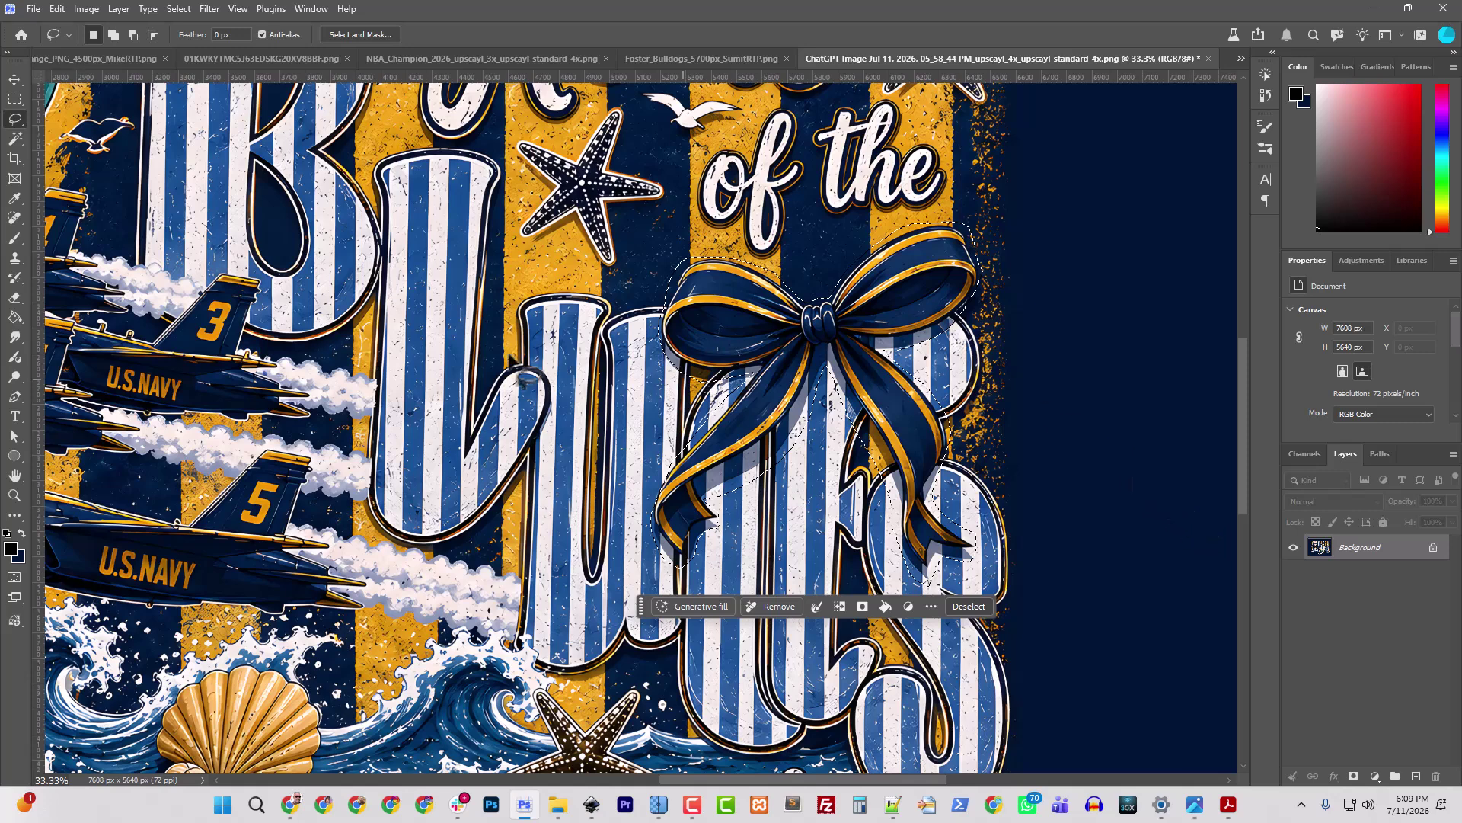
{"action": "left_click", "coordinate": [777, 605]}
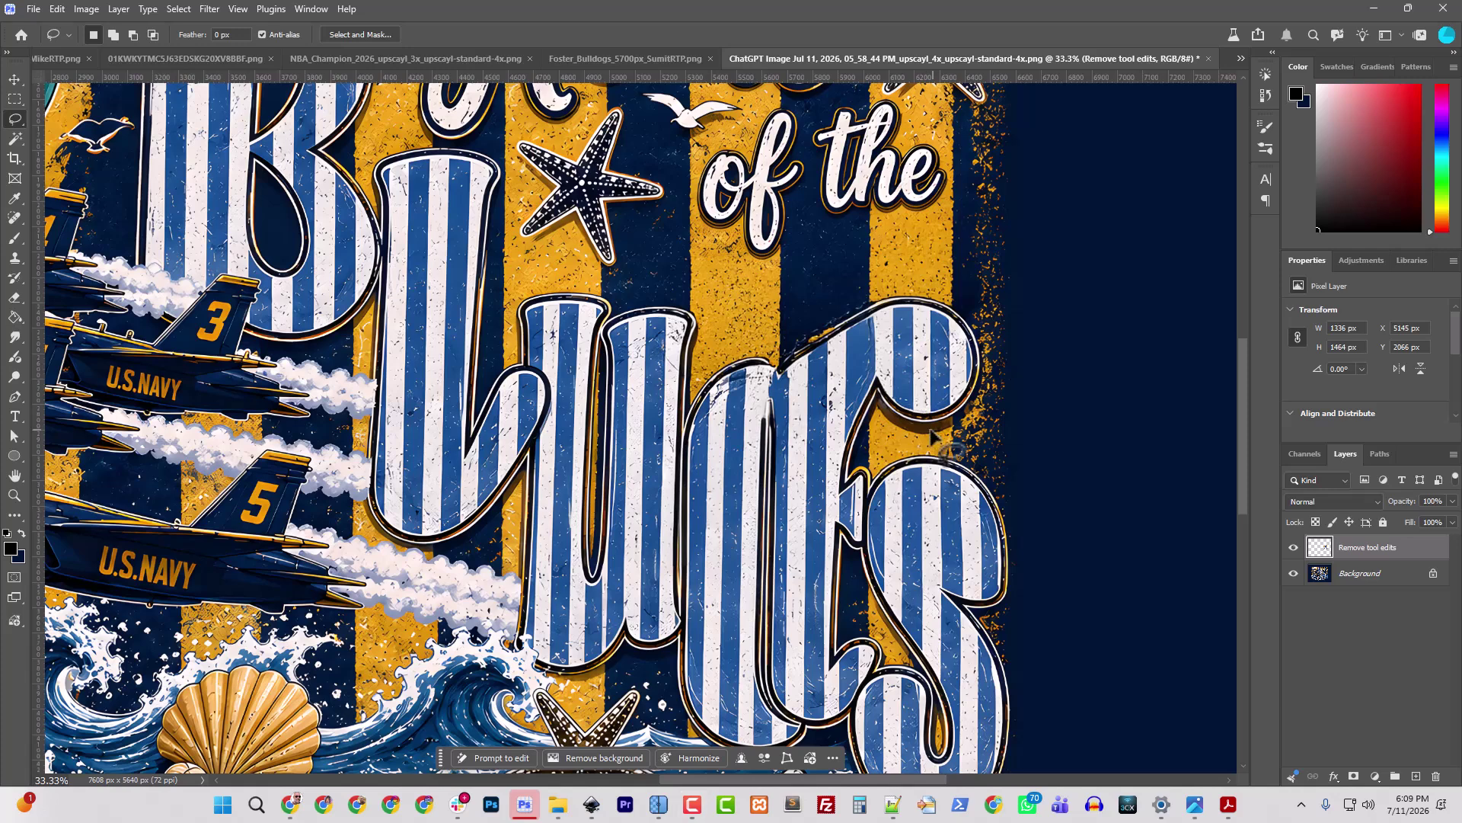
Step: Lasso the malformed E between the U and S, refine the selection around the neighboring letters, and erase it with Remove
{"action": "mouse_move", "coordinate": [876, 410]}
{"action": "left_mouse_down"}
{"action": "mouse_move", "coordinate": [914, 441]}
{"action": "mouse_move", "coordinate": [966, 417]}
{"action": "mouse_move", "coordinate": [990, 381]}
{"action": "mouse_move", "coordinate": [989, 330]}
{"action": "mouse_move", "coordinate": [961, 296]}
{"action": "mouse_move", "coordinate": [897, 282]}
{"action": "mouse_move", "coordinate": [709, 378]}
{"action": "mouse_move", "coordinate": [682, 485]}
{"action": "mouse_move", "coordinate": [680, 597]}
{"action": "left_mouse_up"}
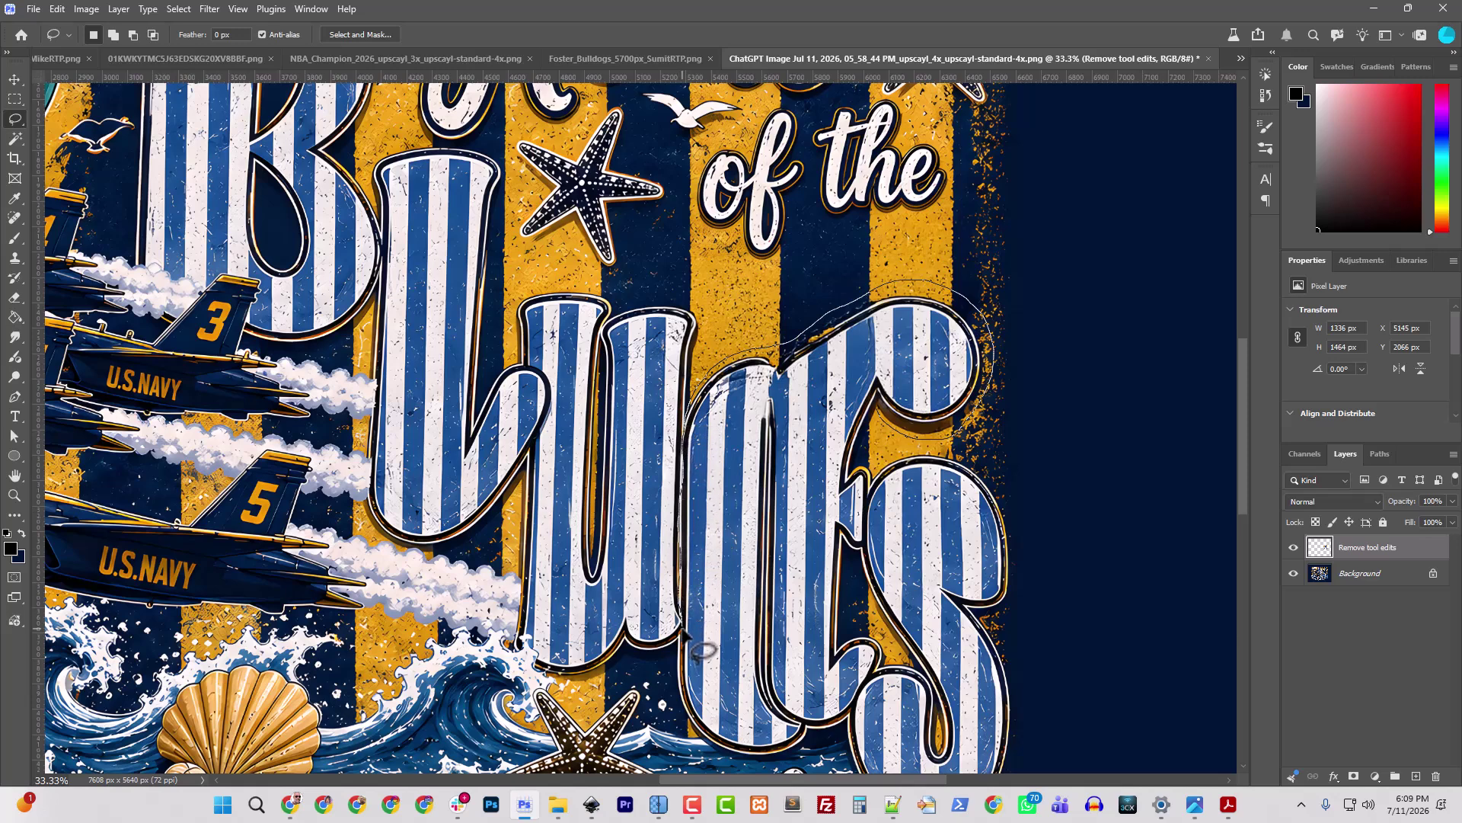
{"action": "mouse_move", "coordinate": [679, 653]}
{"action": "left_mouse_down"}
{"action": "mouse_move", "coordinate": [686, 736]}
{"action": "mouse_move", "coordinate": [734, 764]}
{"action": "mouse_move", "coordinate": [791, 764]}
{"action": "mouse_move", "coordinate": [811, 732]}
{"action": "mouse_move", "coordinate": [858, 716]}
{"action": "mouse_move", "coordinate": [881, 645]}
{"action": "mouse_move", "coordinate": [857, 635]}
{"action": "mouse_move", "coordinate": [838, 653]}
{"action": "mouse_move", "coordinate": [845, 554]}
{"action": "mouse_move", "coordinate": [872, 530]}
{"action": "mouse_move", "coordinate": [873, 467]}
{"action": "mouse_move", "coordinate": [854, 466]}
{"action": "mouse_move", "coordinate": [870, 417]}
{"action": "mouse_move", "coordinate": [853, 473]}
{"action": "mouse_move", "coordinate": [871, 471]}
{"action": "mouse_move", "coordinate": [881, 529]}
{"action": "mouse_move", "coordinate": [887, 466]}
{"action": "left_mouse_up"}
{"action": "scroll", "coordinate": [865, 680], "scroll_direction": "down", "scroll_amount": 1}
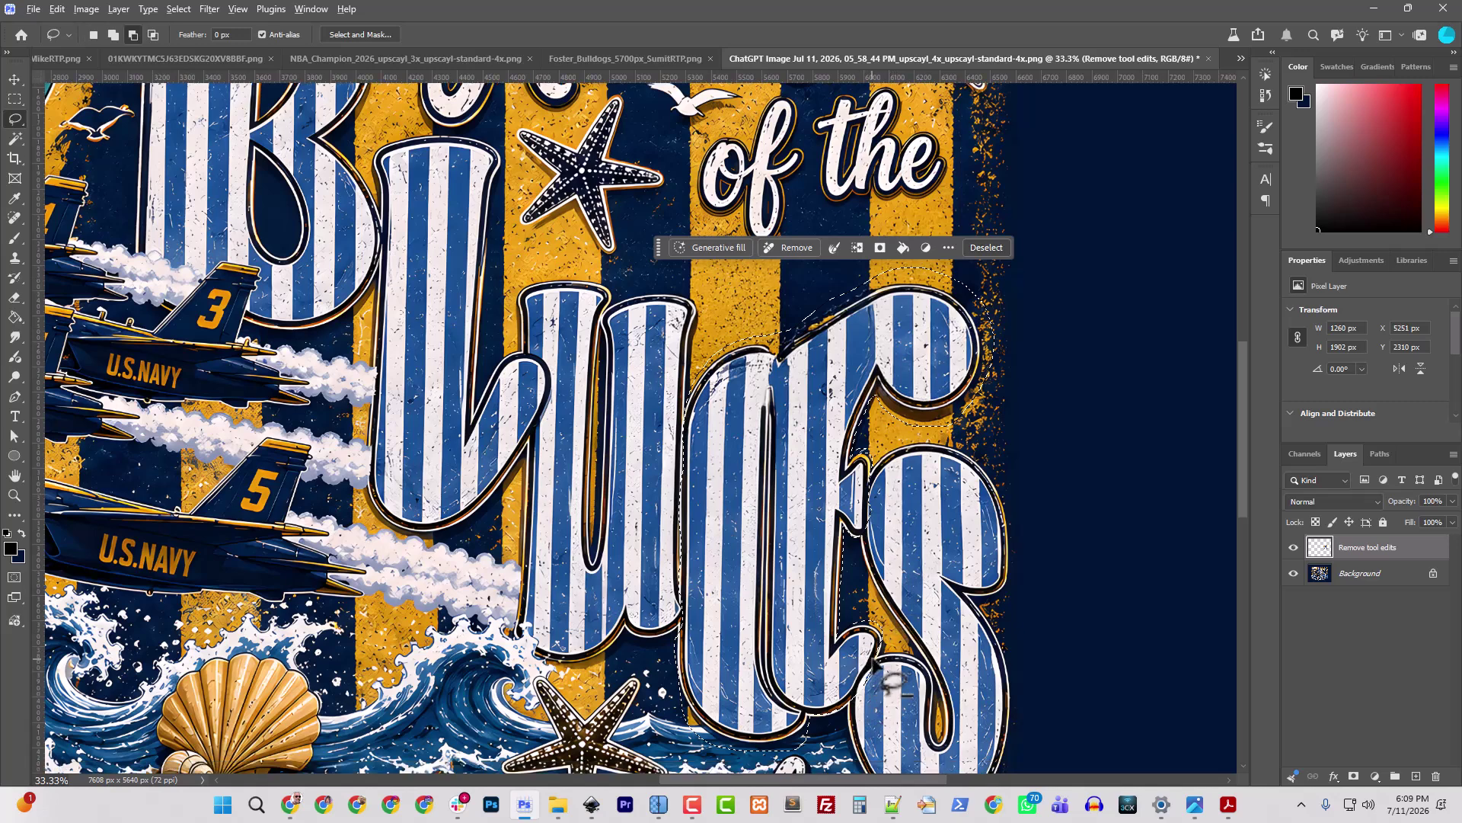
{"action": "mouse_move", "coordinate": [875, 657]}
{"action": "left_mouse_down"}
{"action": "mouse_move", "coordinate": [854, 713]}
{"action": "mouse_move", "coordinate": [887, 694]}
{"action": "mouse_move", "coordinate": [903, 651]}
{"action": "left_mouse_up"}
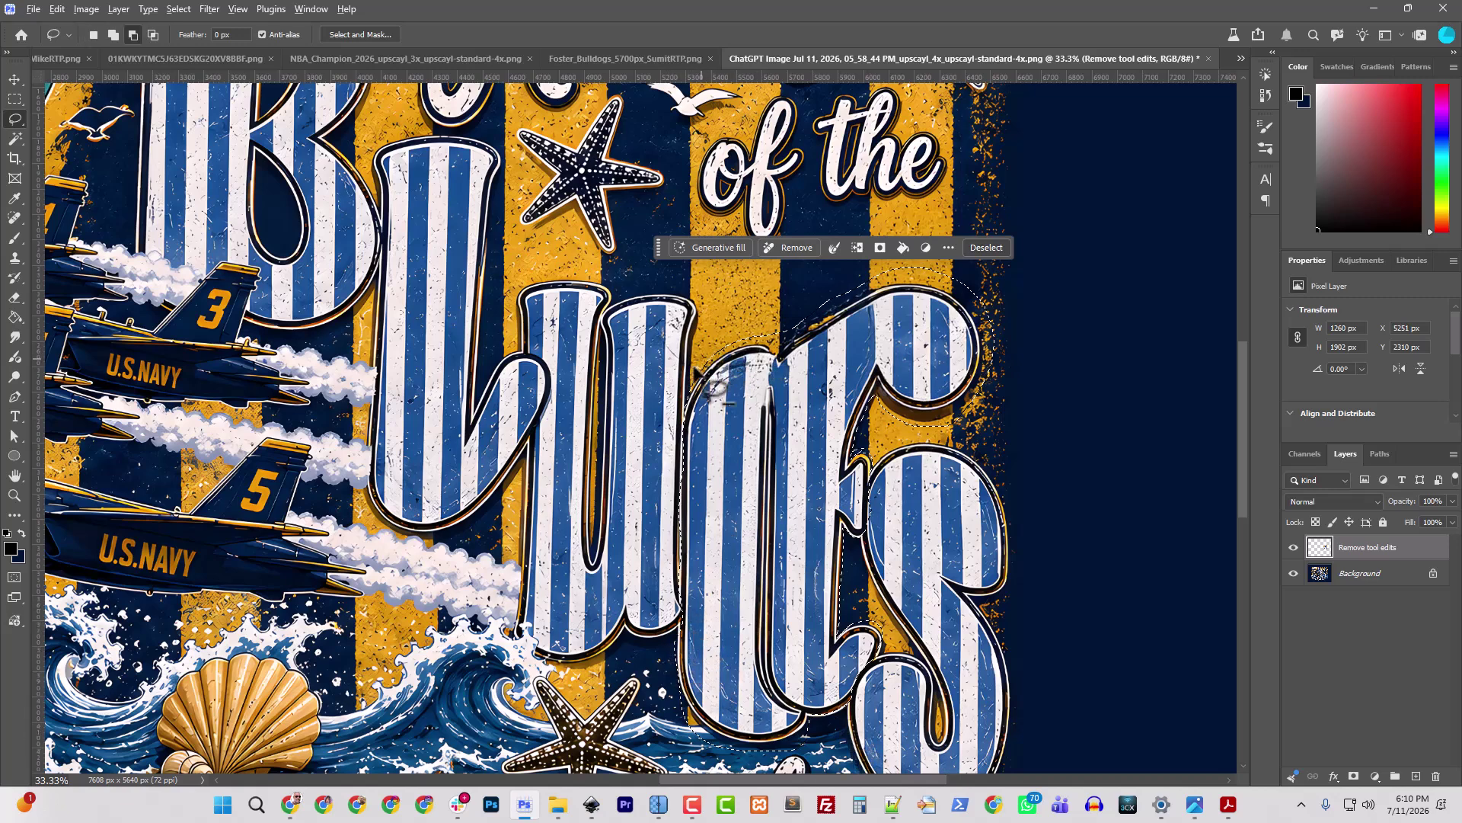
{"action": "mouse_move", "coordinate": [712, 381]}
{"action": "left_mouse_down"}
{"action": "mouse_move", "coordinate": [782, 342]}
{"action": "mouse_move", "coordinate": [858, 291]}
{"action": "mouse_move", "coordinate": [919, 284]}
{"action": "mouse_move", "coordinate": [975, 314]}
{"action": "mouse_move", "coordinate": [980, 385]}
{"action": "mouse_move", "coordinate": [933, 428]}
{"action": "mouse_move", "coordinate": [880, 404]}
{"action": "mouse_move", "coordinate": [884, 426]}
{"action": "mouse_move", "coordinate": [965, 438]}
{"action": "mouse_move", "coordinate": [1027, 367]}
{"action": "mouse_move", "coordinate": [933, 227]}
{"action": "mouse_move", "coordinate": [829, 208]}
{"action": "mouse_move", "coordinate": [753, 247]}
{"action": "mouse_move", "coordinate": [712, 313]}
{"action": "left_mouse_up"}
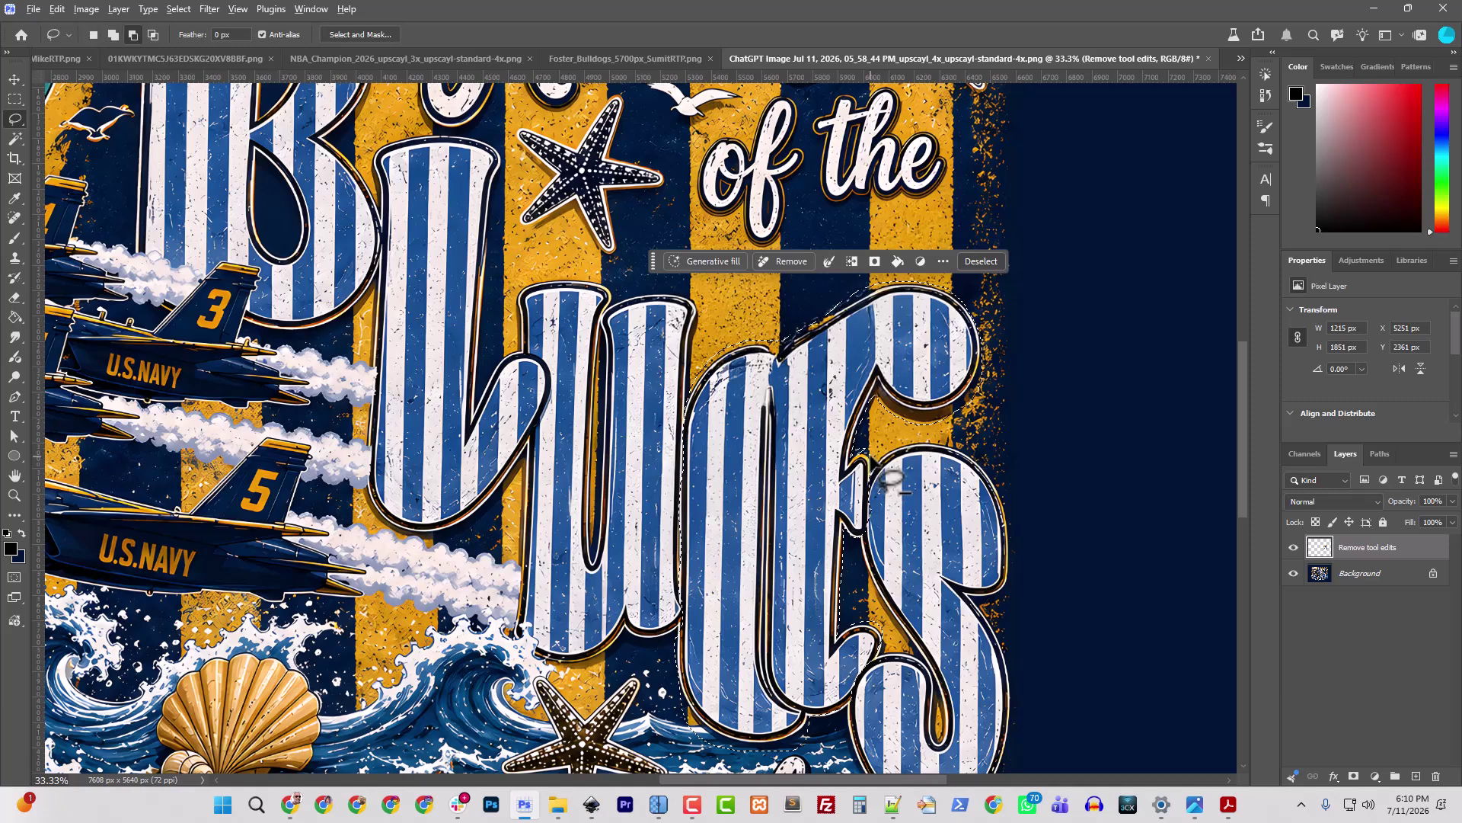
{"action": "mouse_move", "coordinate": [876, 469]}
{"action": "left_mouse_down"}
{"action": "mouse_move", "coordinate": [905, 494]}
{"action": "mouse_move", "coordinate": [884, 492]}
{"action": "mouse_move", "coordinate": [868, 455]}
{"action": "left_mouse_up"}
{"action": "key", "text": "alt"}
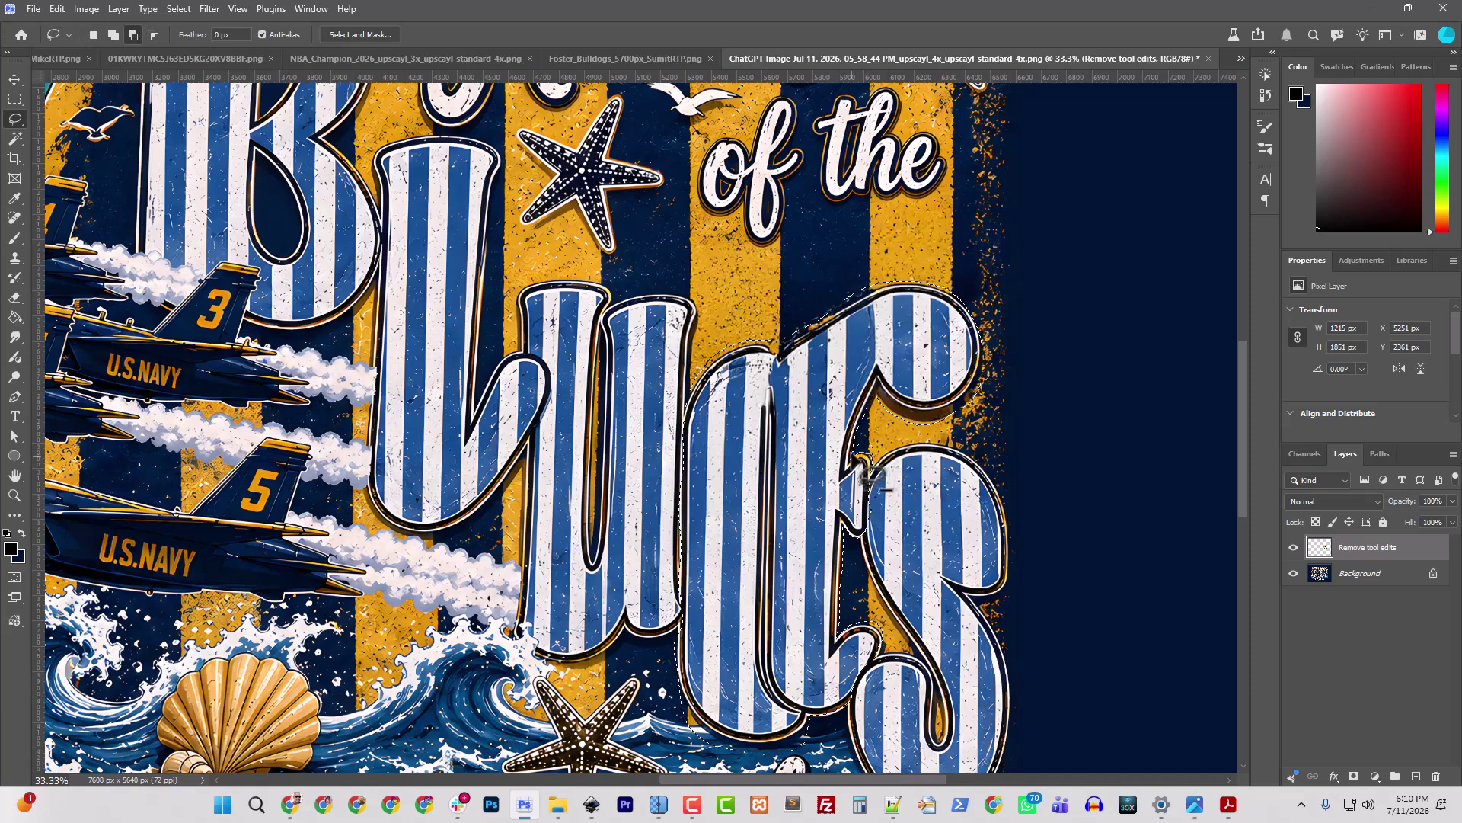
{"action": "key", "text": "shift"}
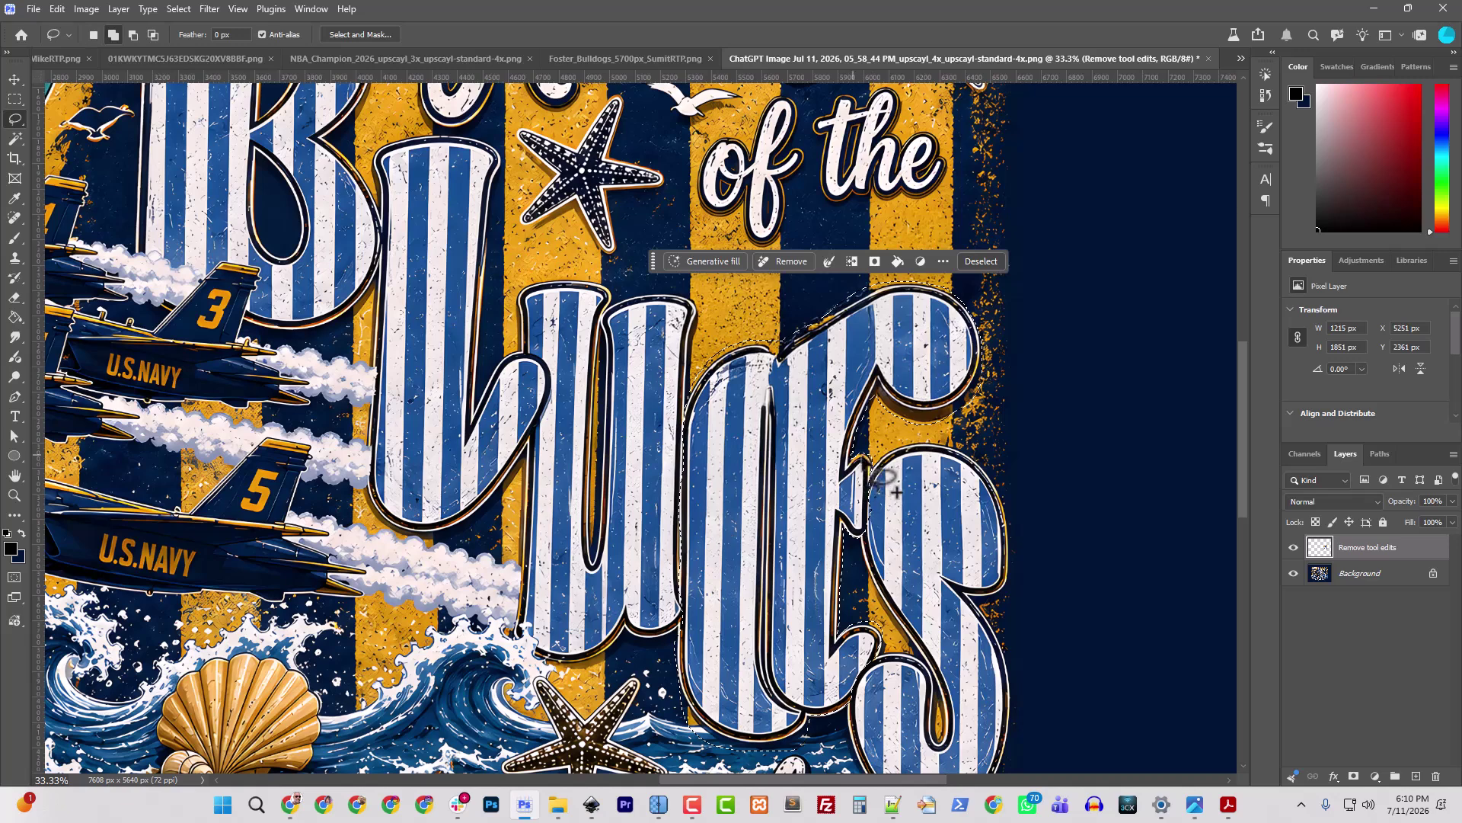
{"action": "left_click_drag", "start_coordinate": [873, 492], "coordinate": [876, 488]}
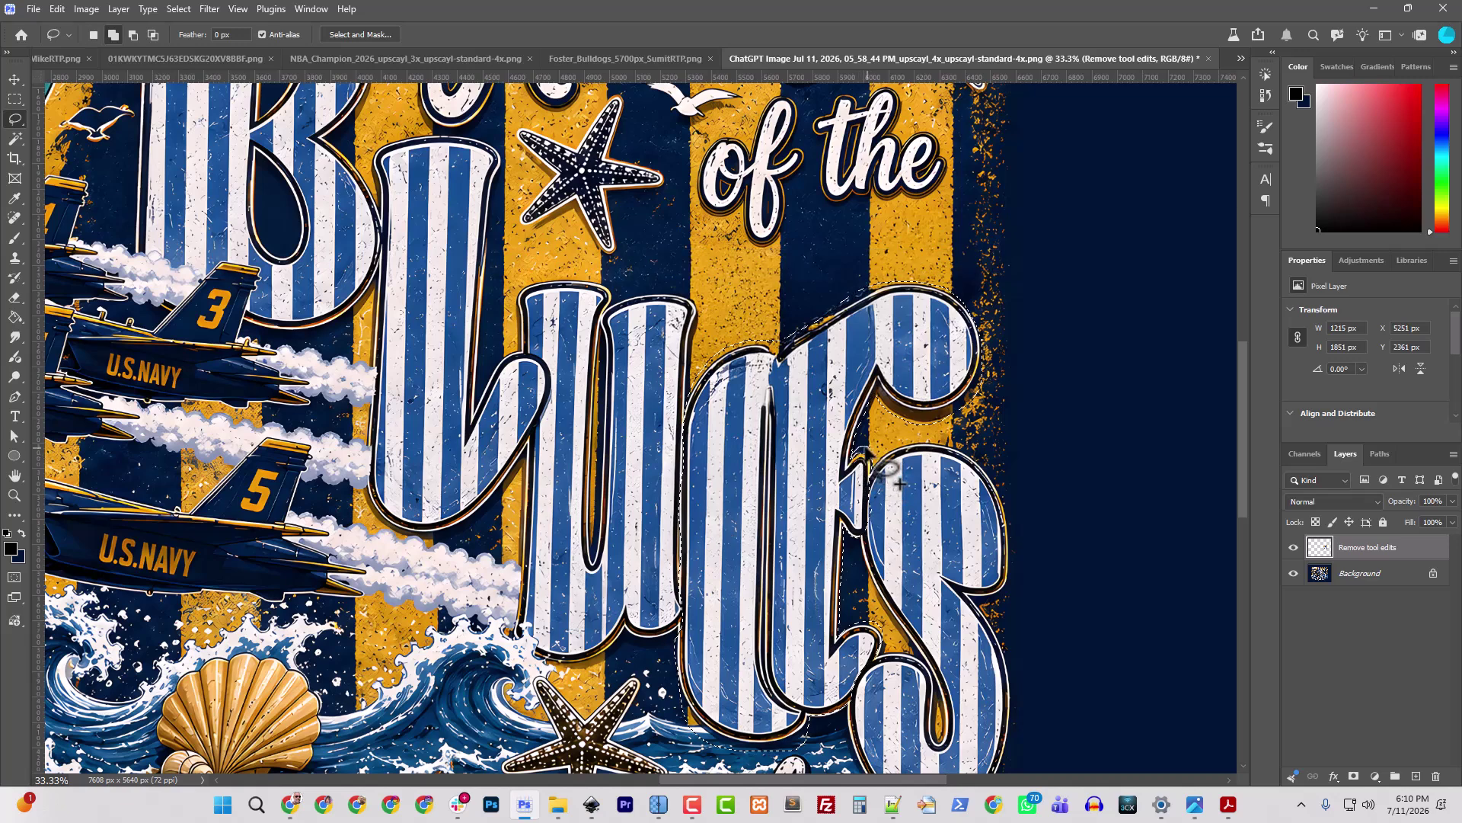
{"action": "mouse_move", "coordinate": [858, 445]}
{"action": "left_mouse_down"}
{"action": "mouse_move", "coordinate": [867, 460]}
{"action": "mouse_move", "coordinate": [845, 461]}
{"action": "mouse_move", "coordinate": [844, 495]}
{"action": "mouse_move", "coordinate": [879, 500]}
{"action": "left_mouse_up"}
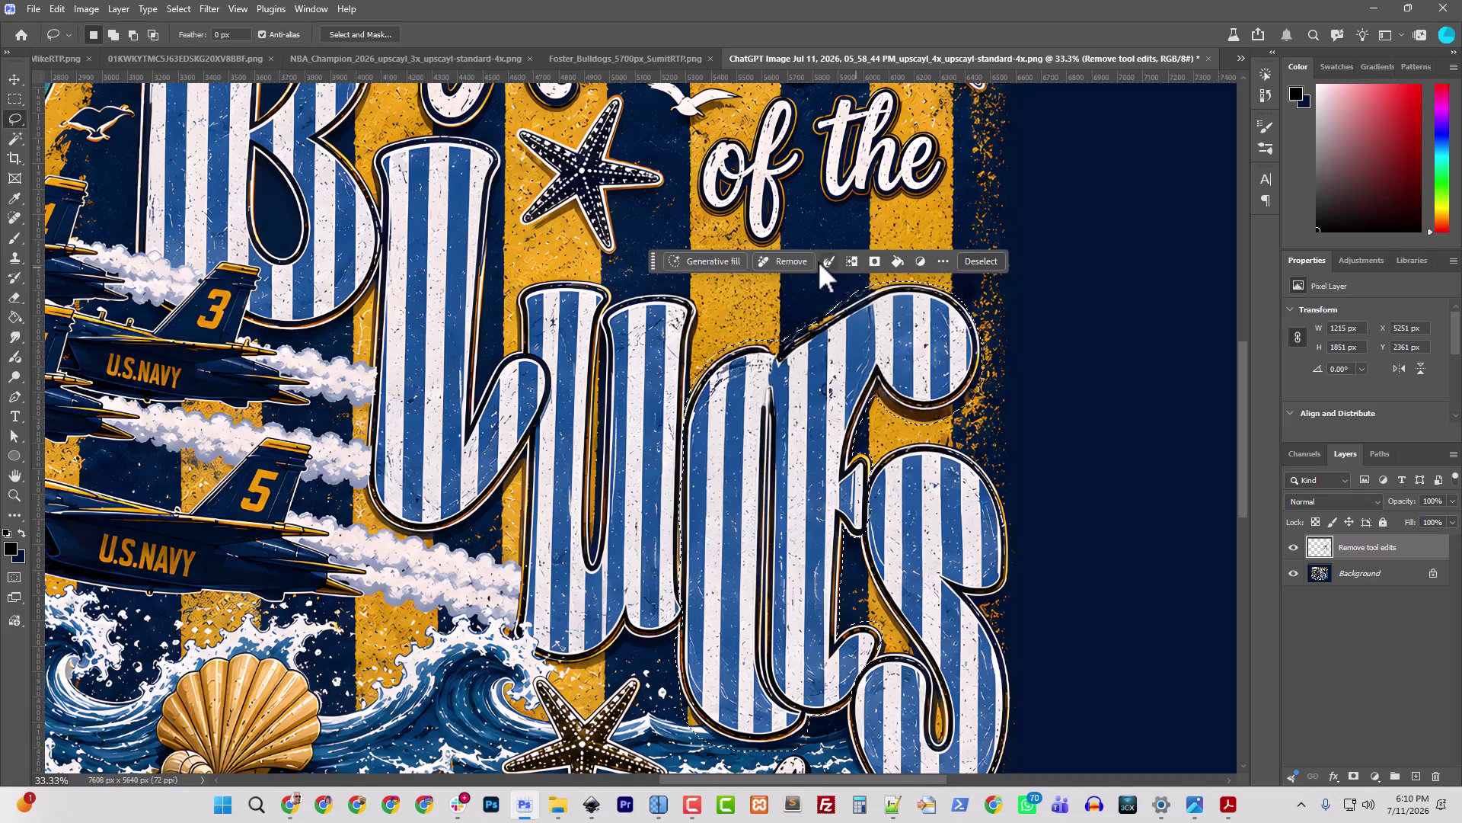
{"action": "left_click", "coordinate": [787, 259]}
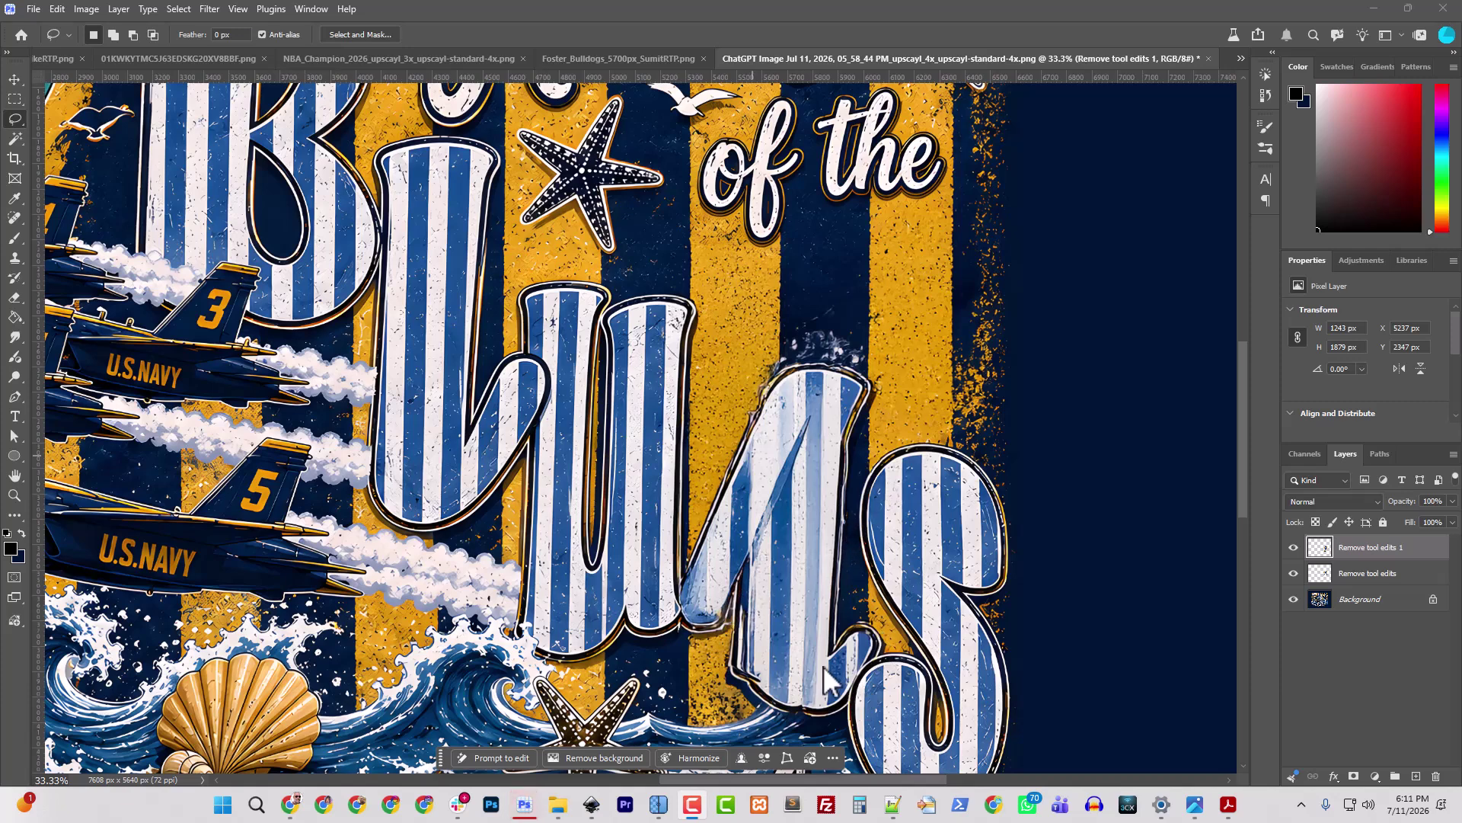
Step: Duplicate the Background layer within the same document under the default name
{"action": "scroll", "coordinate": [816, 606], "scroll_direction": "down", "scroll_amount": 3}
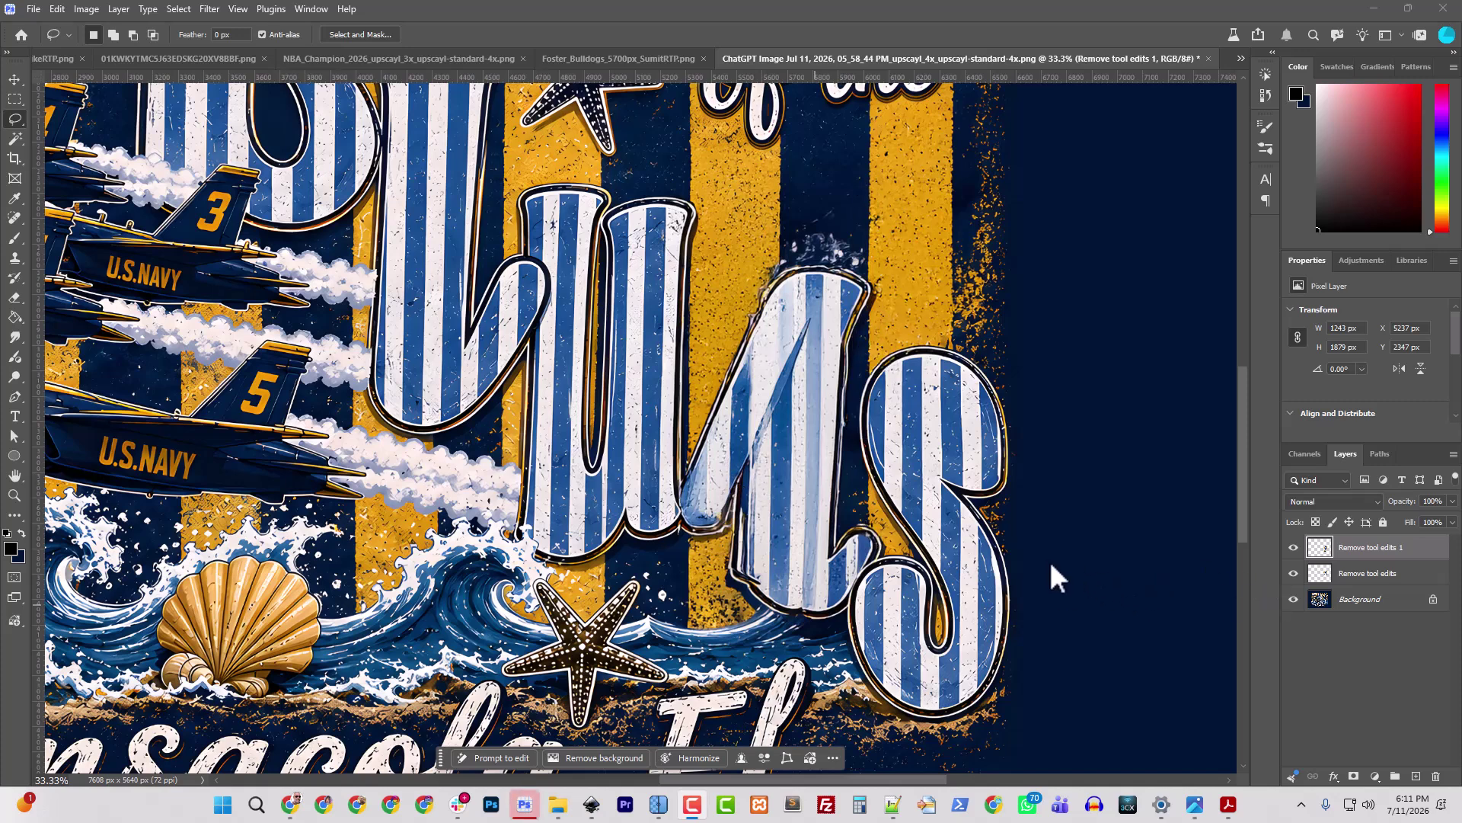
{"action": "right_click", "coordinate": [1360, 593]}
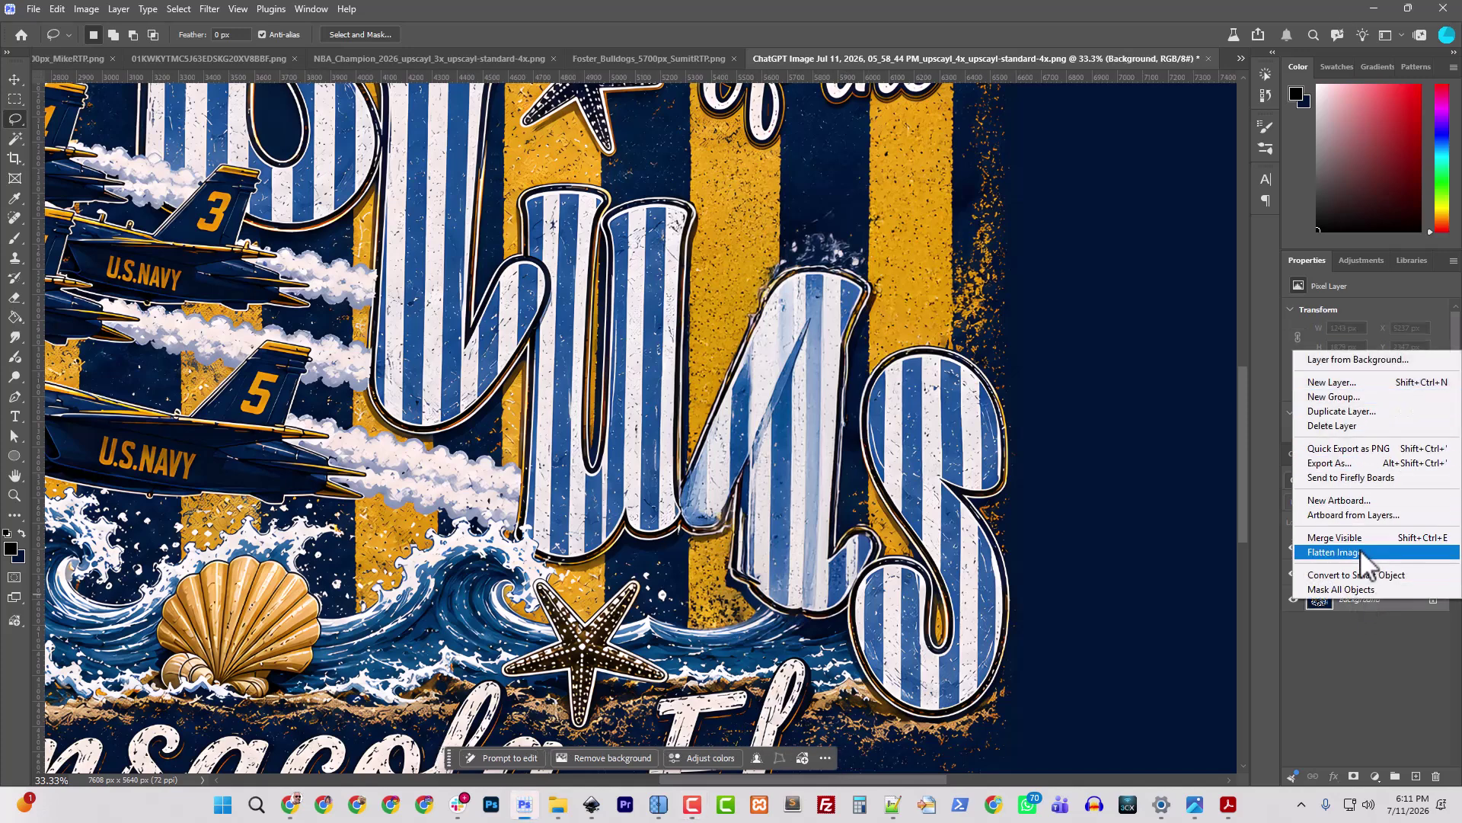
{"action": "left_click", "coordinate": [1345, 411]}
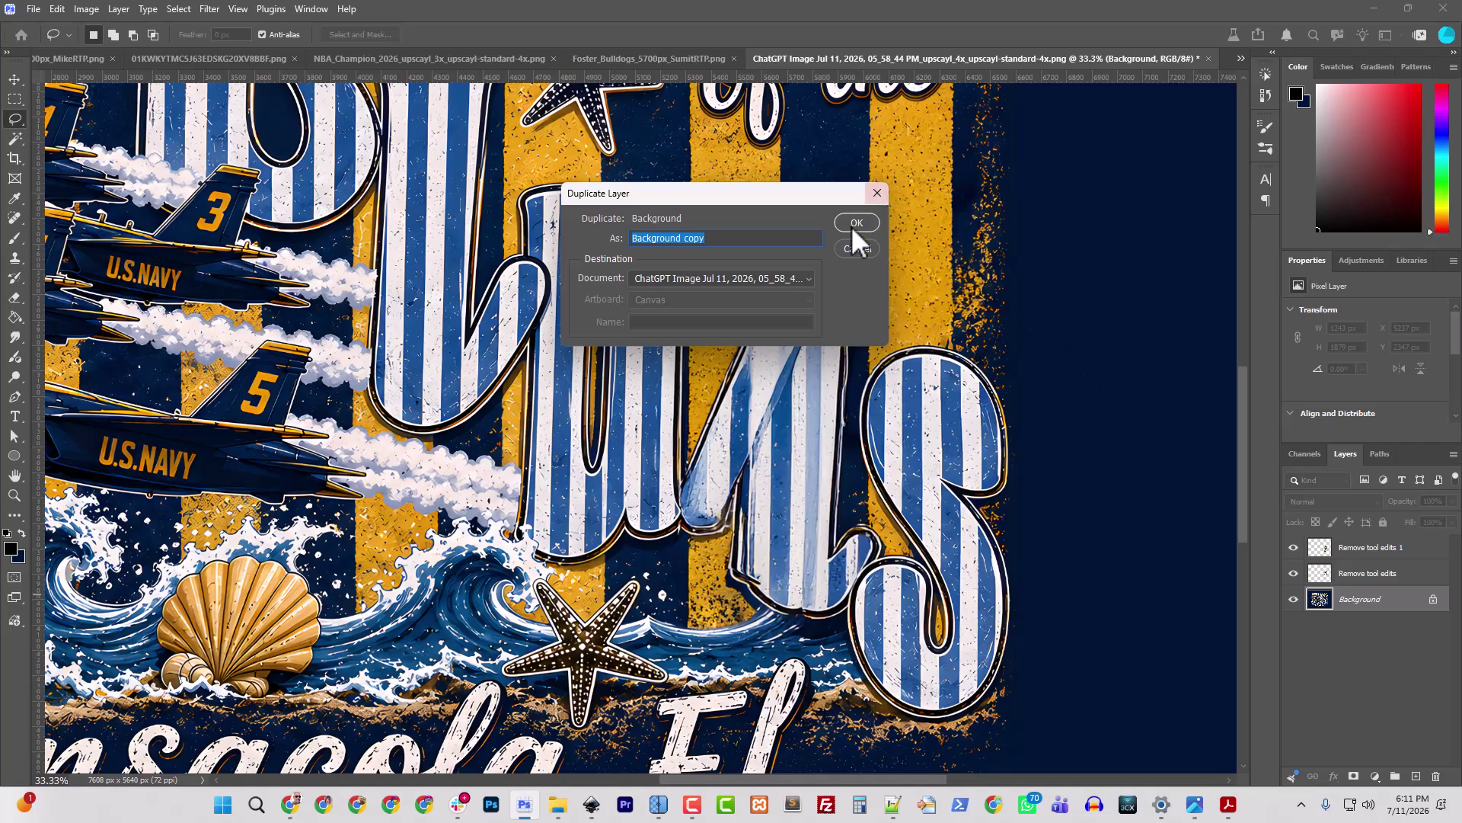
{"action": "left_click", "coordinate": [853, 223]}
Step: Convert the original Background layer to a smart object and merge its duplicate with the two Remove tool edits layers
{"action": "left_click", "coordinate": [1364, 626]}
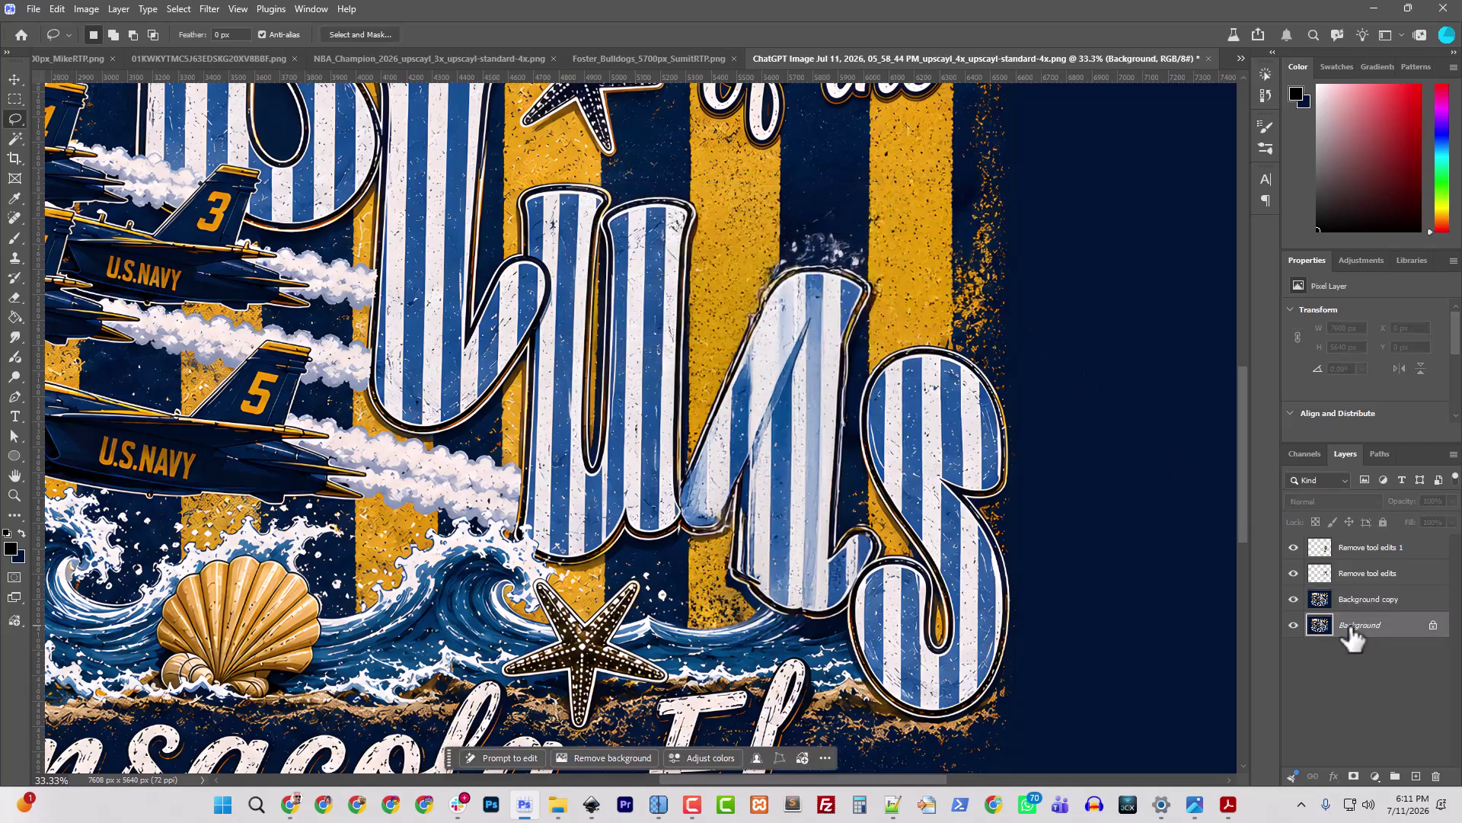
{"action": "right_click", "coordinate": [1351, 623]}
{"action": "left_click", "coordinate": [1356, 601]}
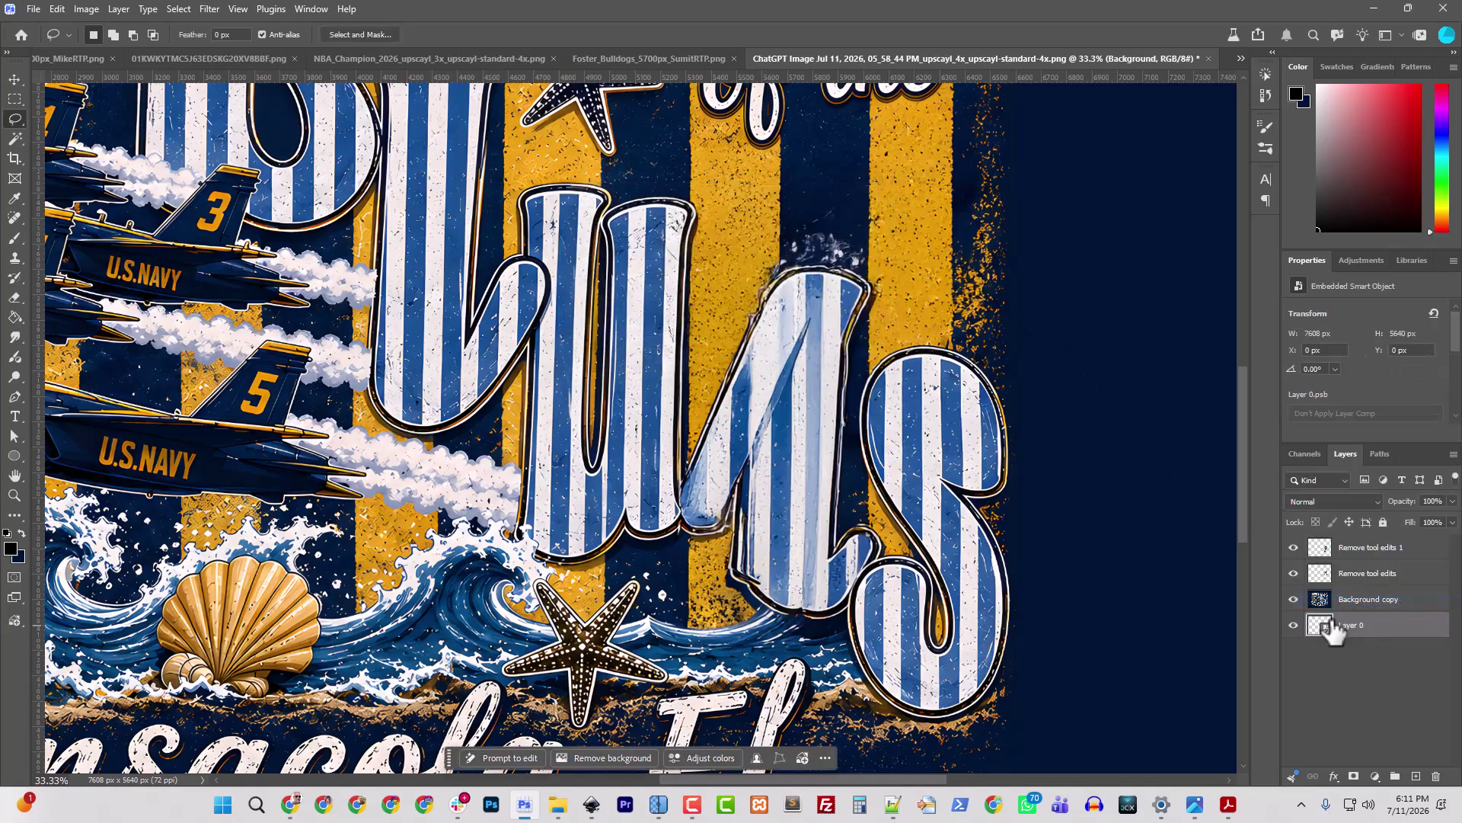
{"action": "left_click", "coordinate": [1365, 551], "text": "shift"}
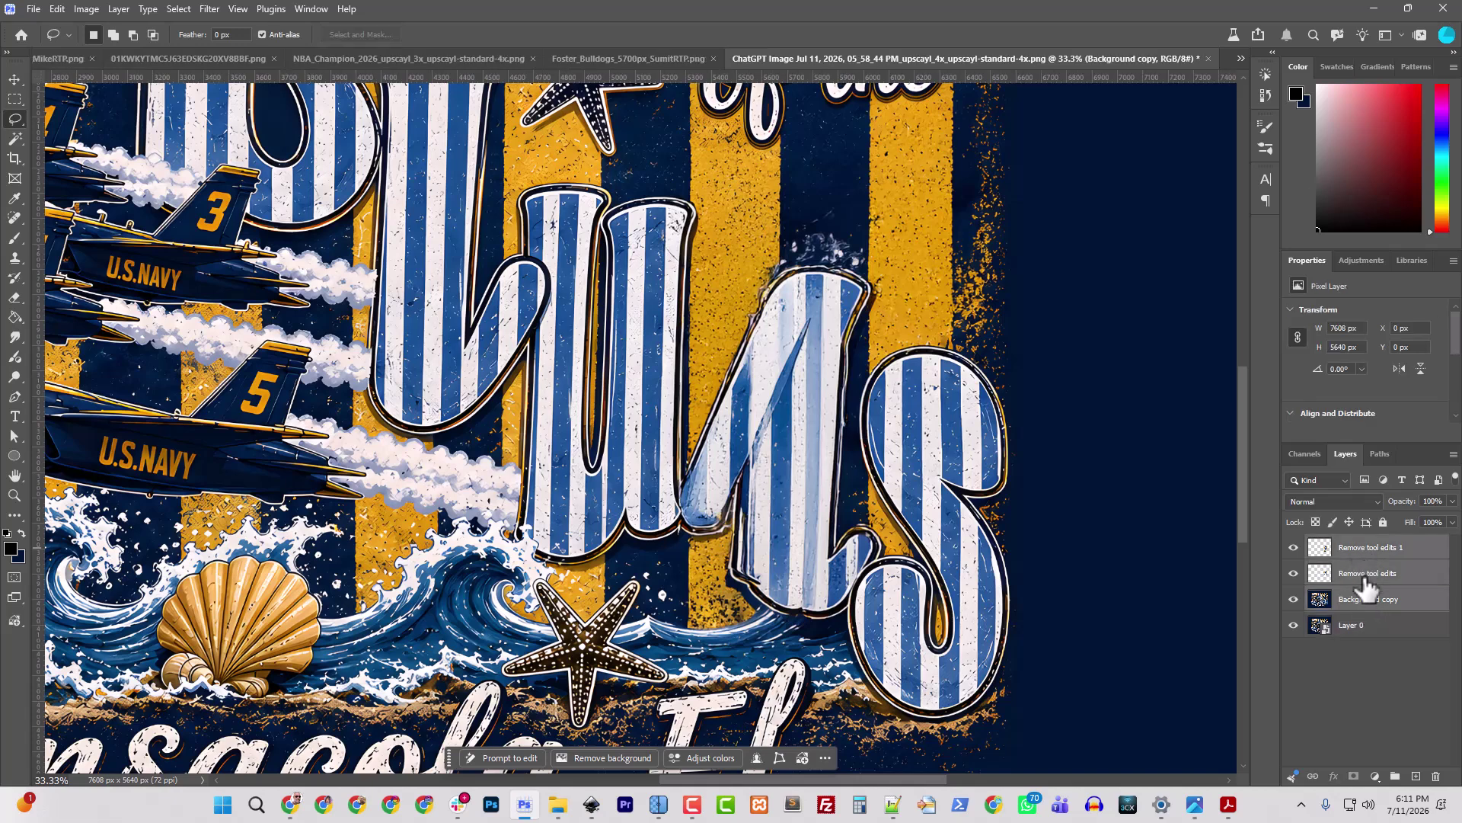
{"action": "key", "text": "ctrl+e"}
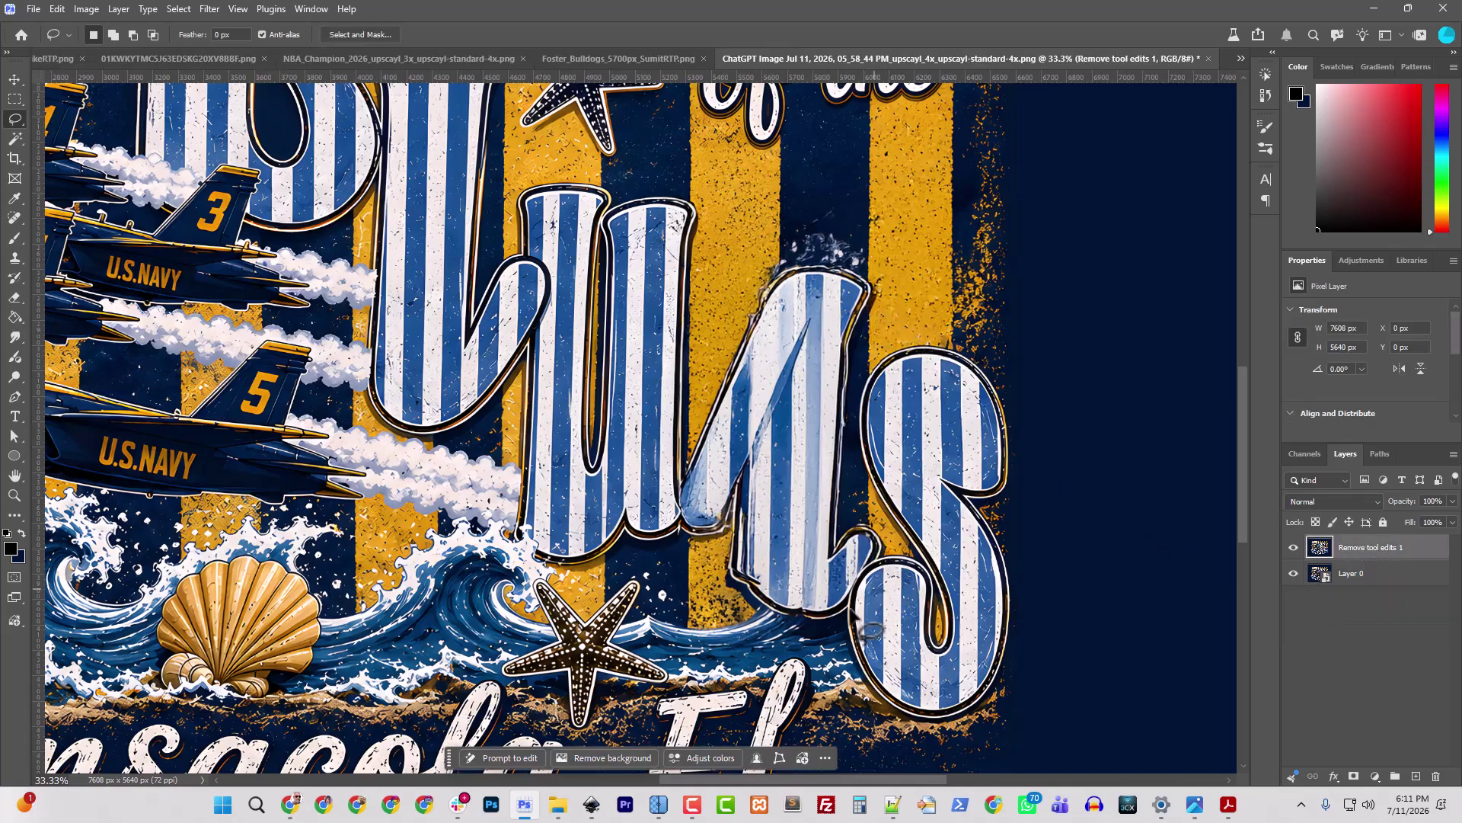
Step: Lasso the leftover letter shape between the U and S, including its smudged top, and erase it with Remove
{"action": "left_click_drag", "start_coordinate": [848, 612], "coordinate": [849, 601]}
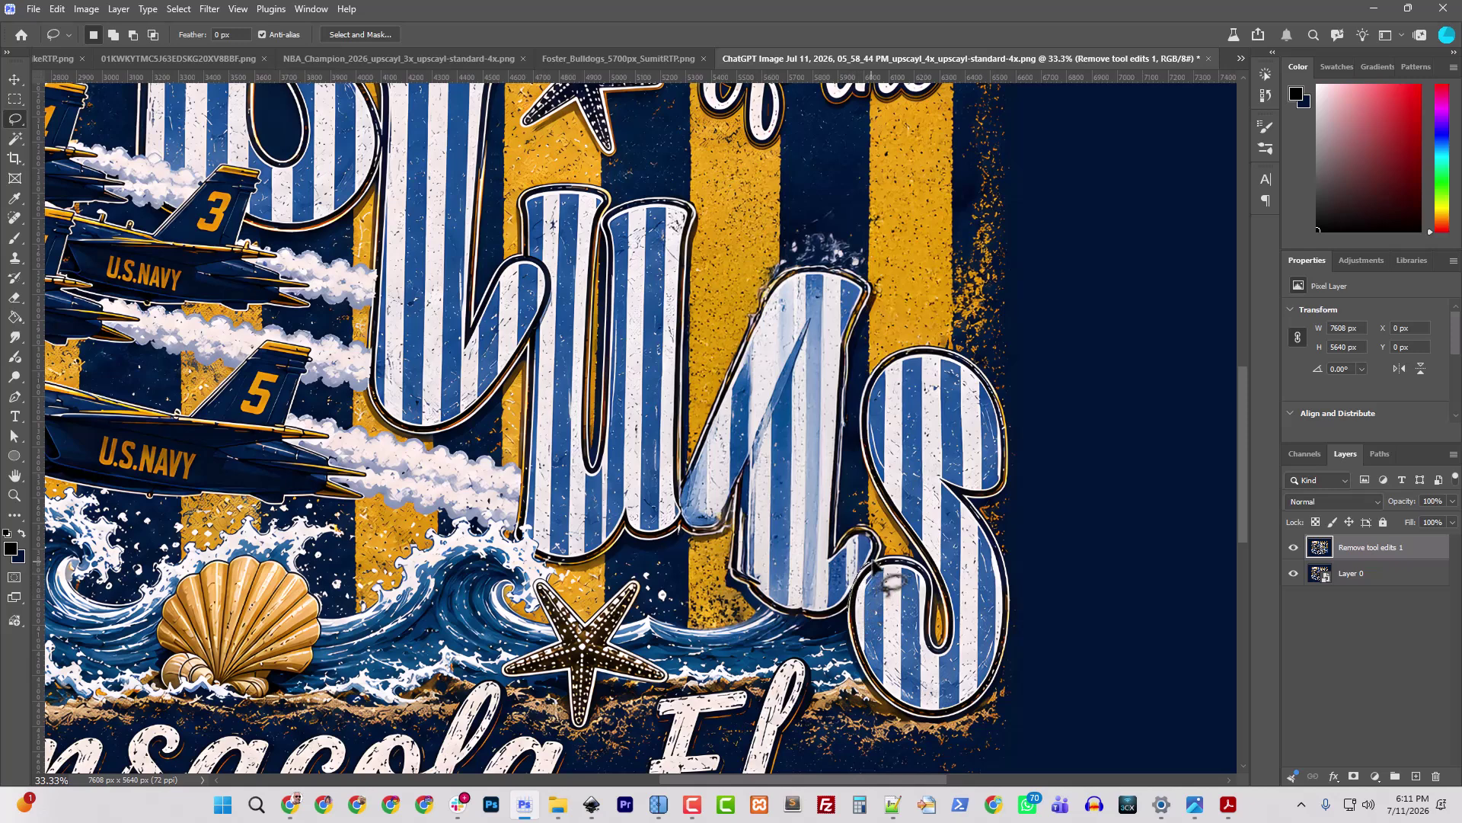
{"action": "mouse_move", "coordinate": [874, 566]}
{"action": "left_mouse_down"}
{"action": "mouse_move", "coordinate": [878, 518]}
{"action": "mouse_move", "coordinate": [846, 520]}
{"action": "mouse_move", "coordinate": [849, 543]}
{"action": "mouse_move", "coordinate": [842, 528]}
{"action": "mouse_move", "coordinate": [851, 408]}
{"action": "left_mouse_up"}
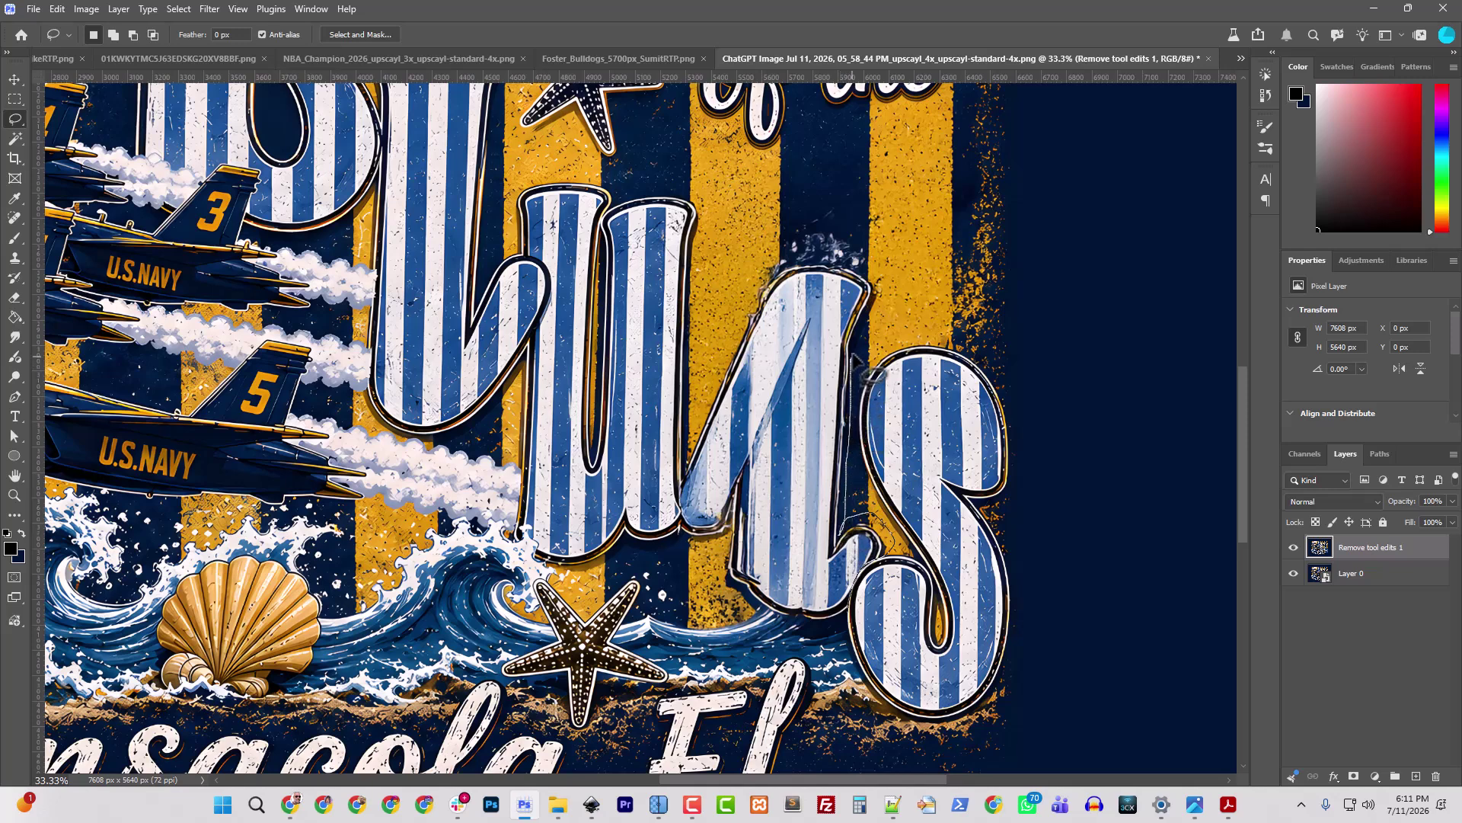
{"action": "mouse_move", "coordinate": [853, 356]}
{"action": "left_mouse_down"}
{"action": "mouse_move", "coordinate": [883, 296]}
{"action": "mouse_move", "coordinate": [875, 256]}
{"action": "mouse_move", "coordinate": [845, 233]}
{"action": "mouse_move", "coordinate": [797, 232]}
{"action": "mouse_move", "coordinate": [684, 476]}
{"action": "left_mouse_up"}
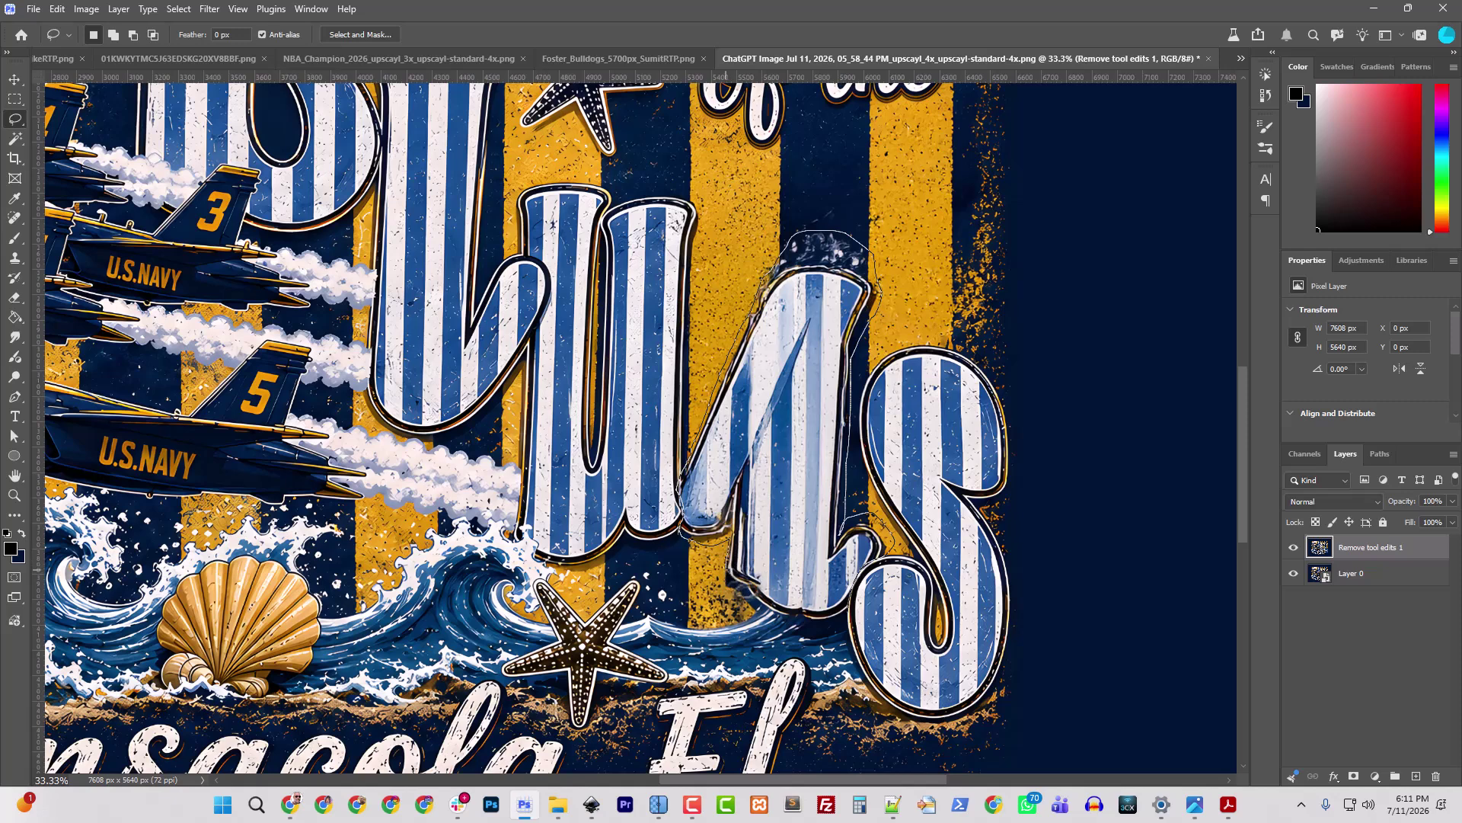
{"action": "mouse_move", "coordinate": [758, 616]}
{"action": "left_mouse_down"}
{"action": "mouse_move", "coordinate": [827, 629]}
{"action": "mouse_move", "coordinate": [894, 577]}
{"action": "mouse_move", "coordinate": [885, 543]}
{"action": "mouse_move", "coordinate": [863, 542]}
{"action": "mouse_move", "coordinate": [868, 506]}
{"action": "mouse_move", "coordinate": [914, 533]}
{"action": "mouse_move", "coordinate": [935, 581]}
{"action": "left_mouse_up"}
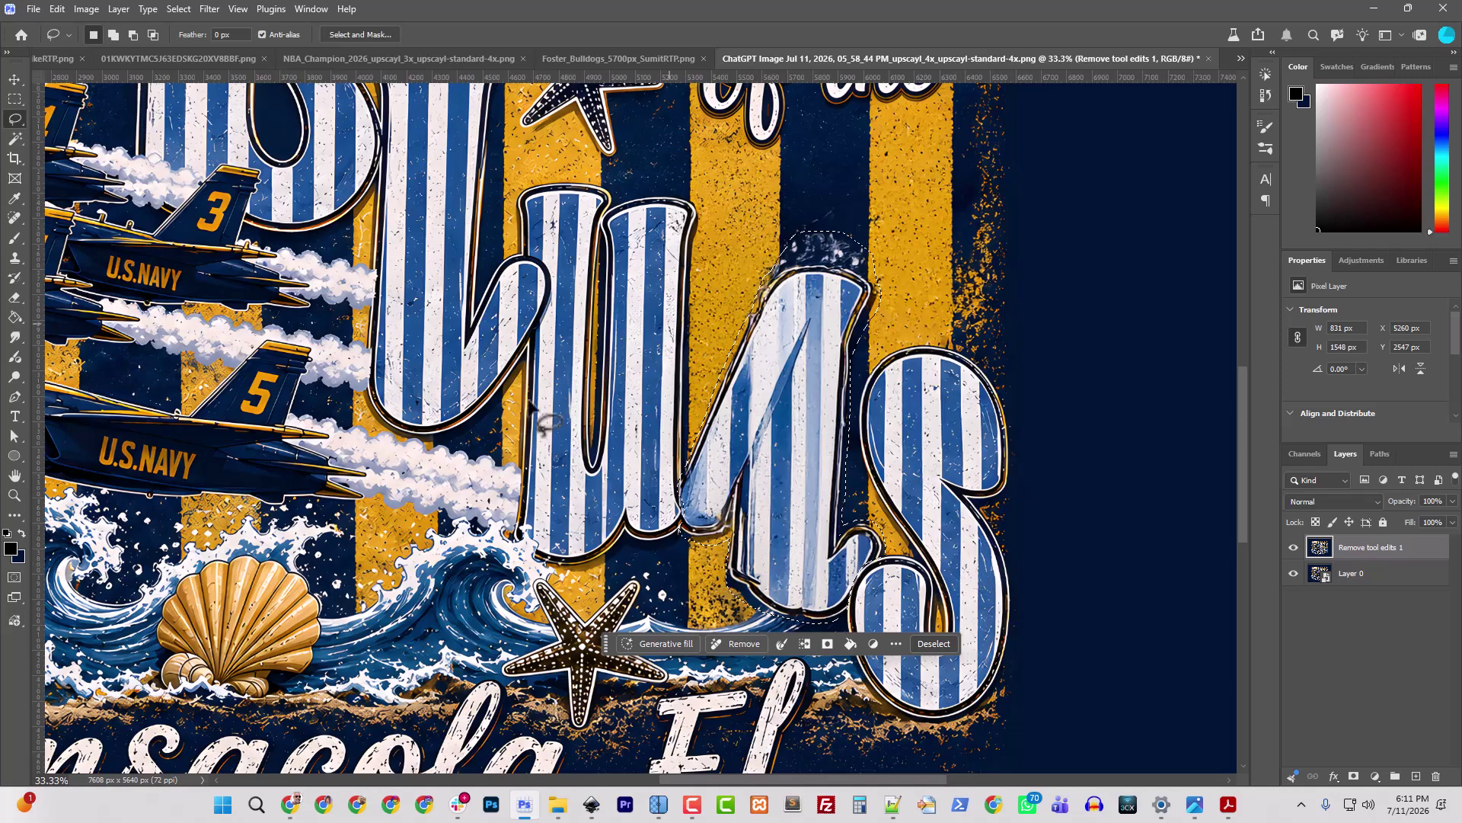
{"action": "left_click", "coordinate": [740, 645]}
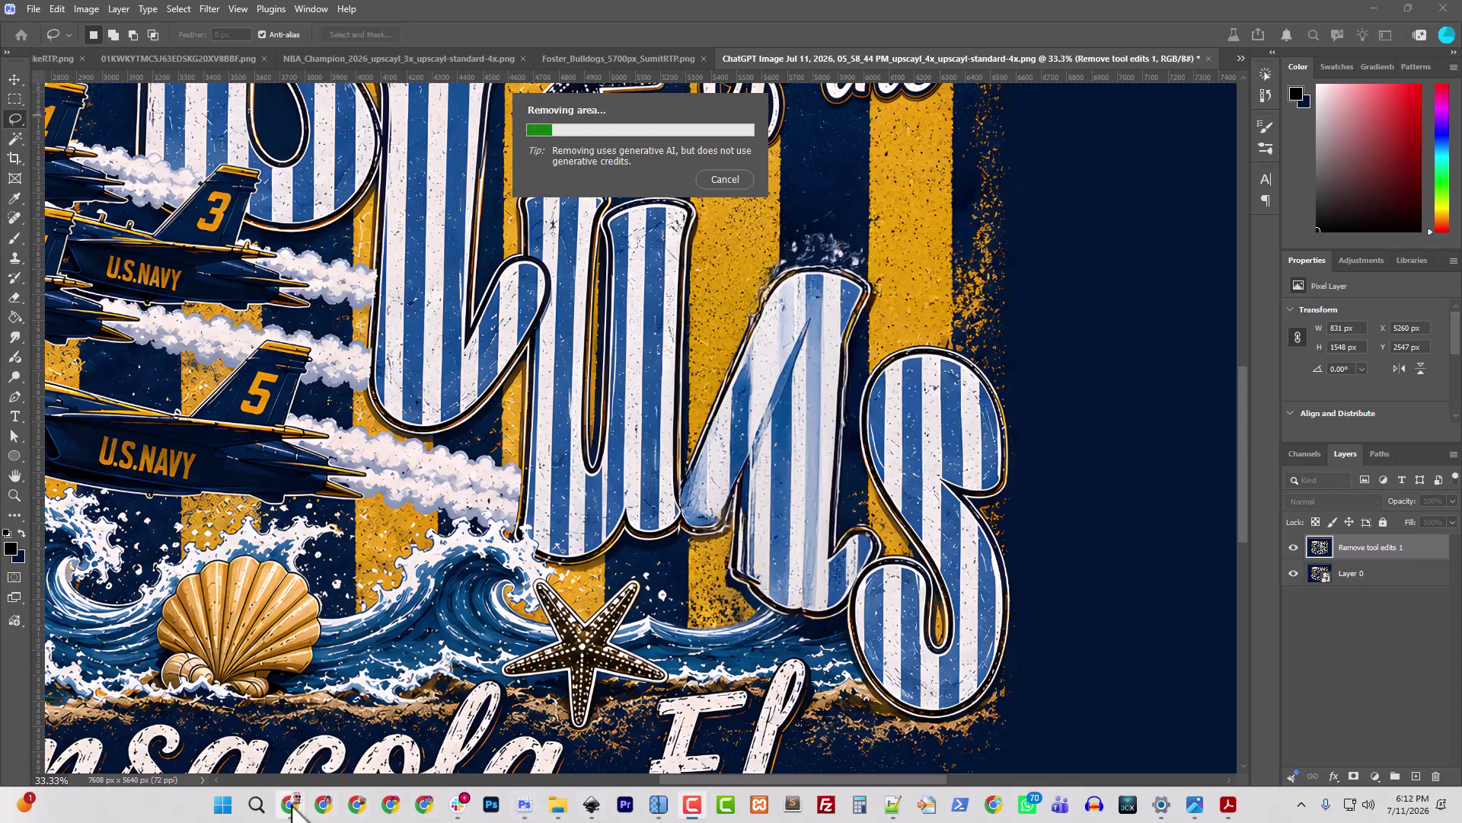
Step: Switch to the ChatGPT conversation in Chrome, open the generated navy bow with golden trim, and download it
{"action": "mouse_move", "coordinate": [291, 808]}
{"action": "left_click", "coordinate": [483, 719]}
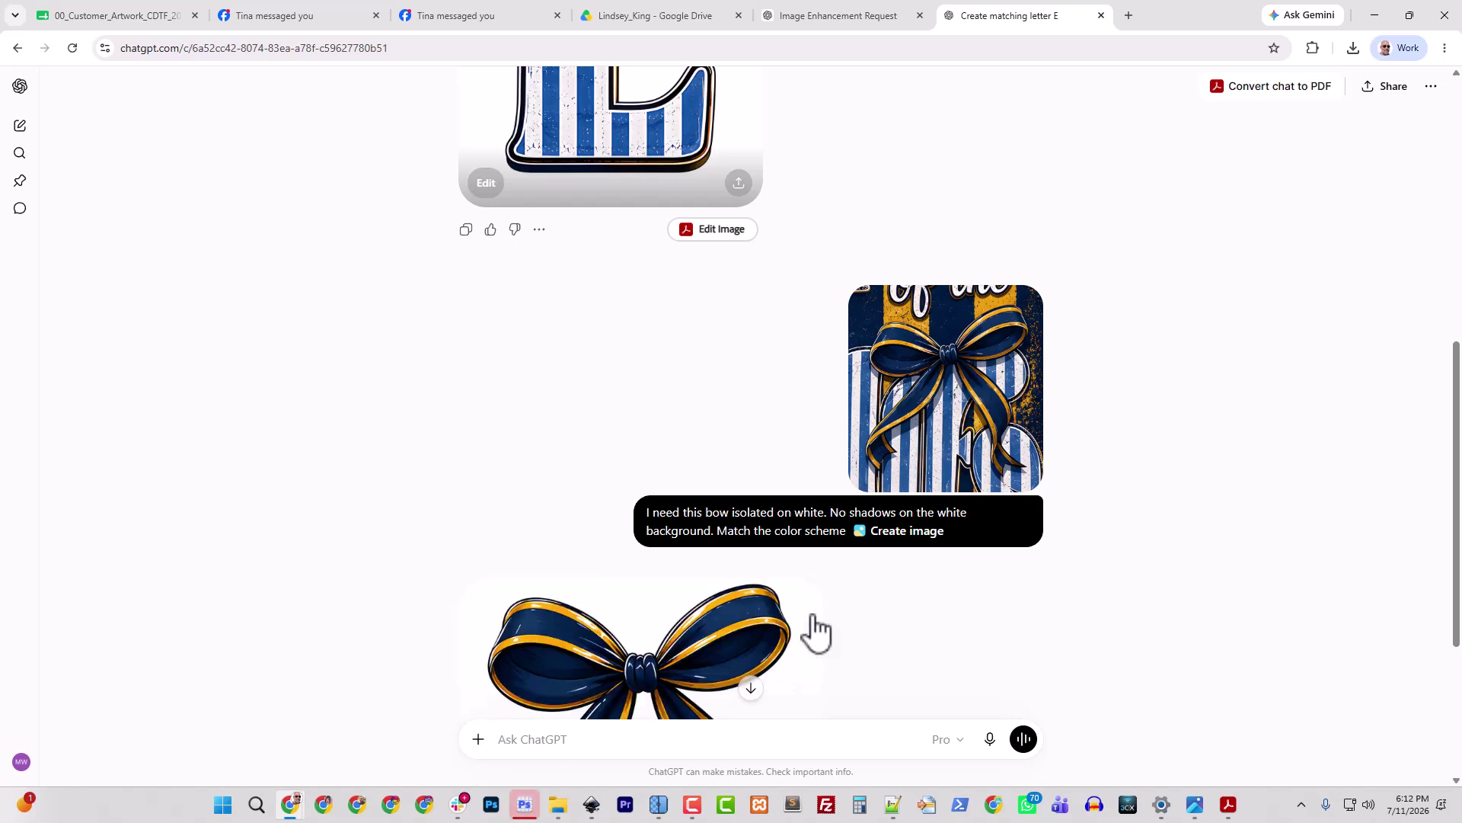
{"action": "scroll", "coordinate": [815, 632], "scroll_direction": "down", "scroll_amount": 4}
{"action": "left_click", "coordinate": [707, 436]}
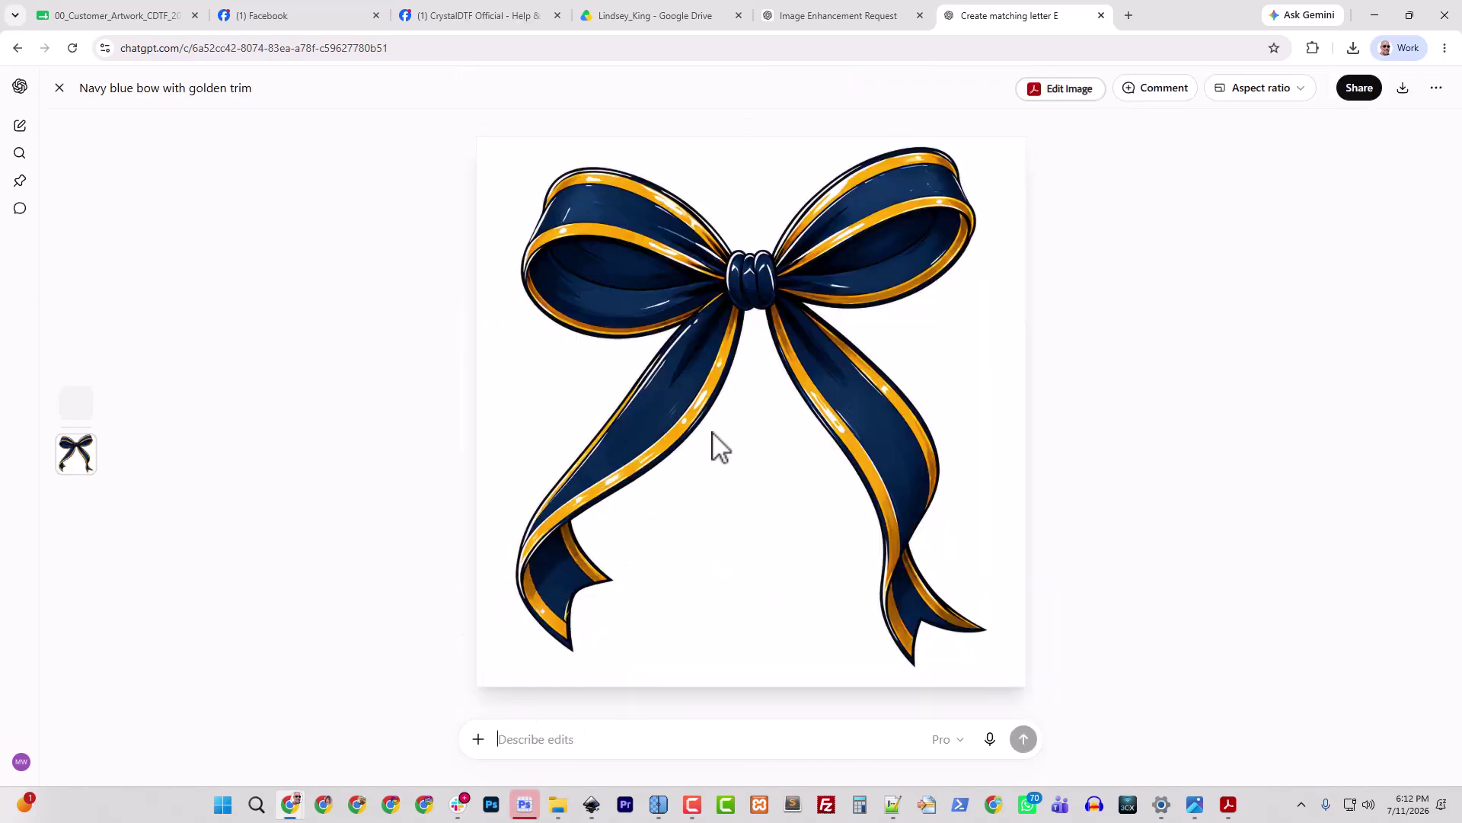
{"action": "left_click", "coordinate": [1403, 89]}
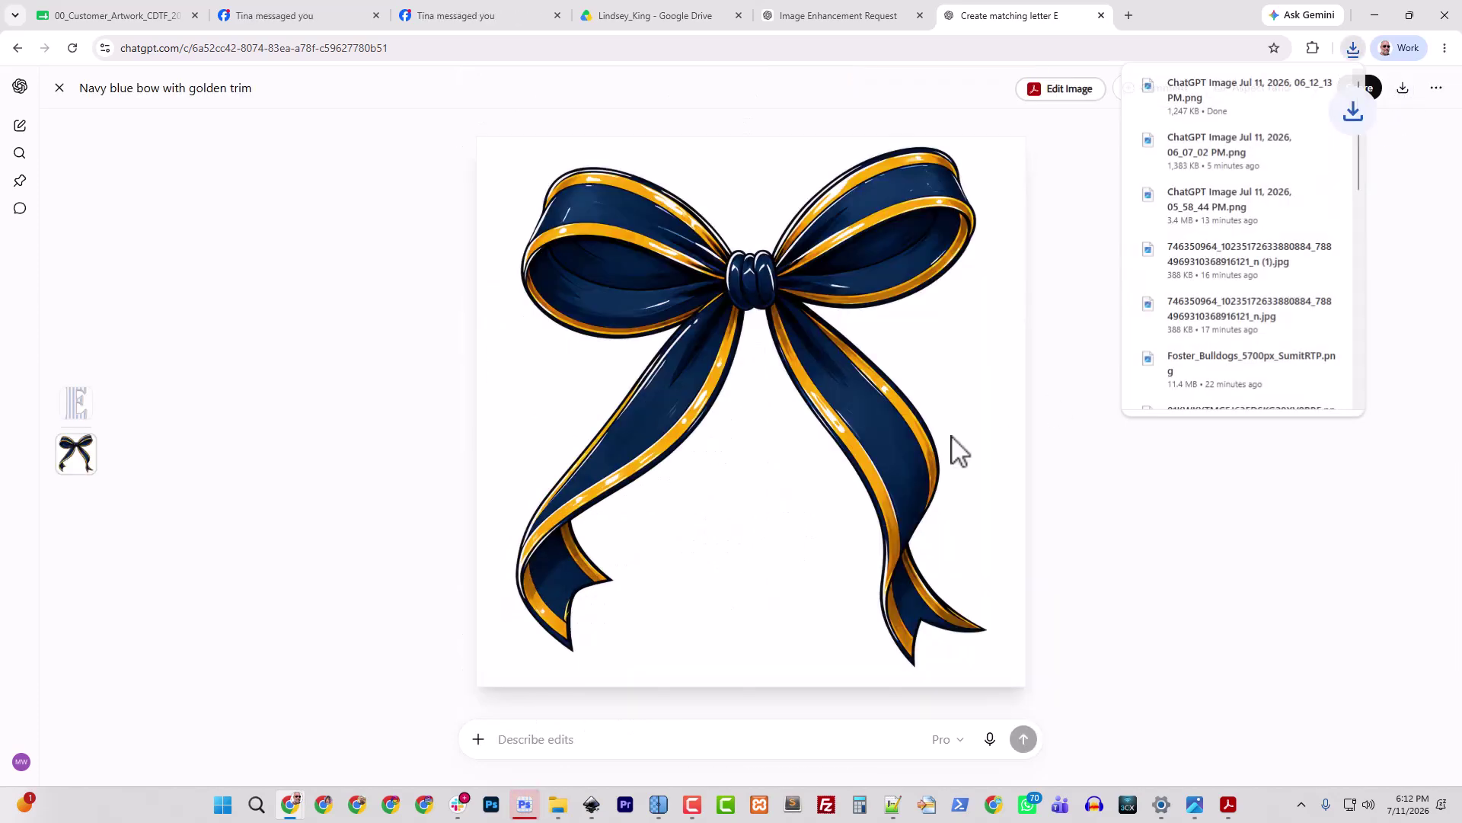
Step: Switch to Upscayl, load the downloaded bow image, and upscale it 4X with the Upscayl Standard model
{"action": "left_click", "coordinate": [660, 805]}
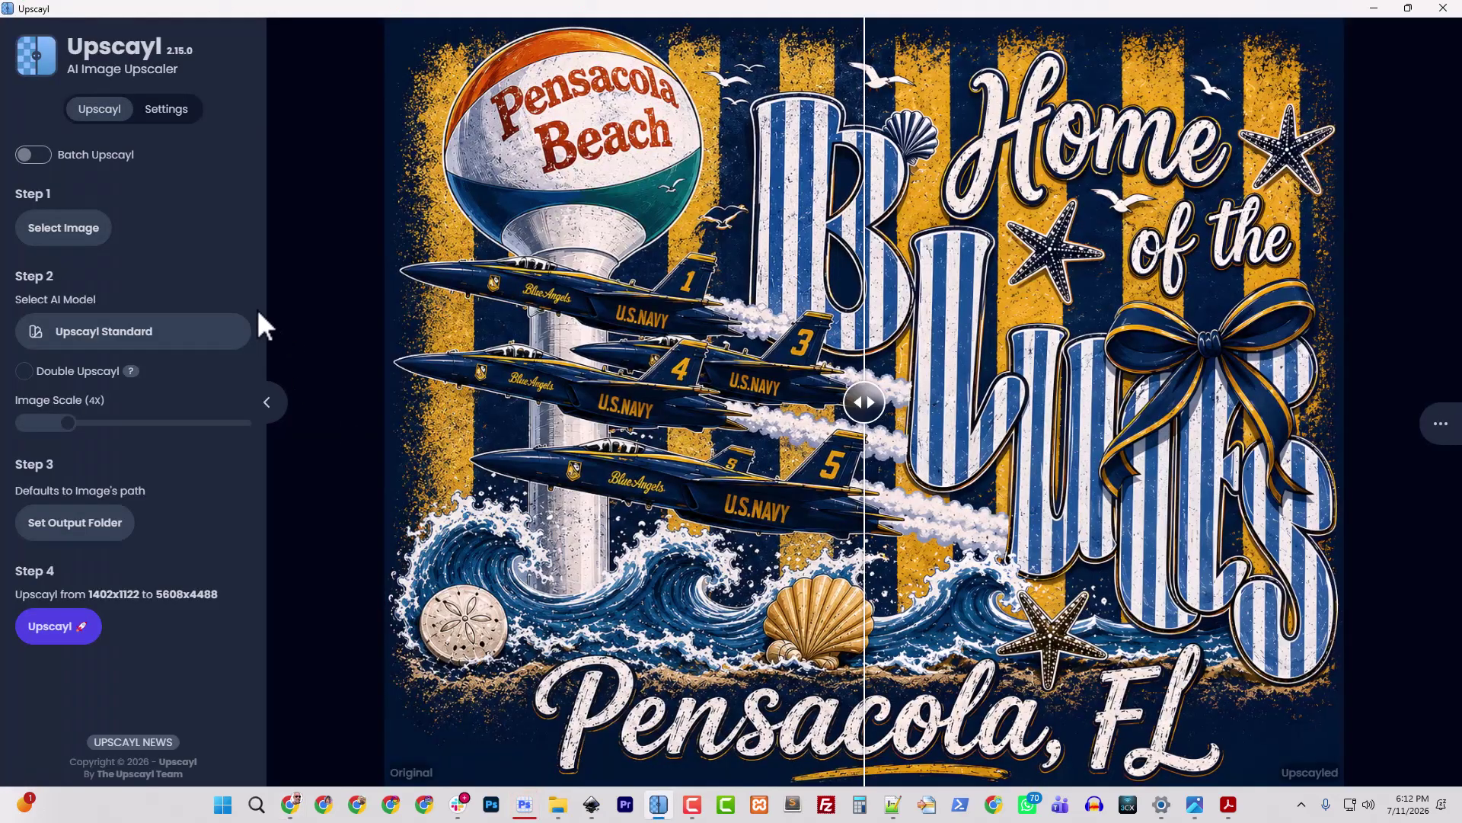
{"action": "left_click", "coordinate": [65, 229]}
{"action": "left_click", "coordinate": [932, 293]}
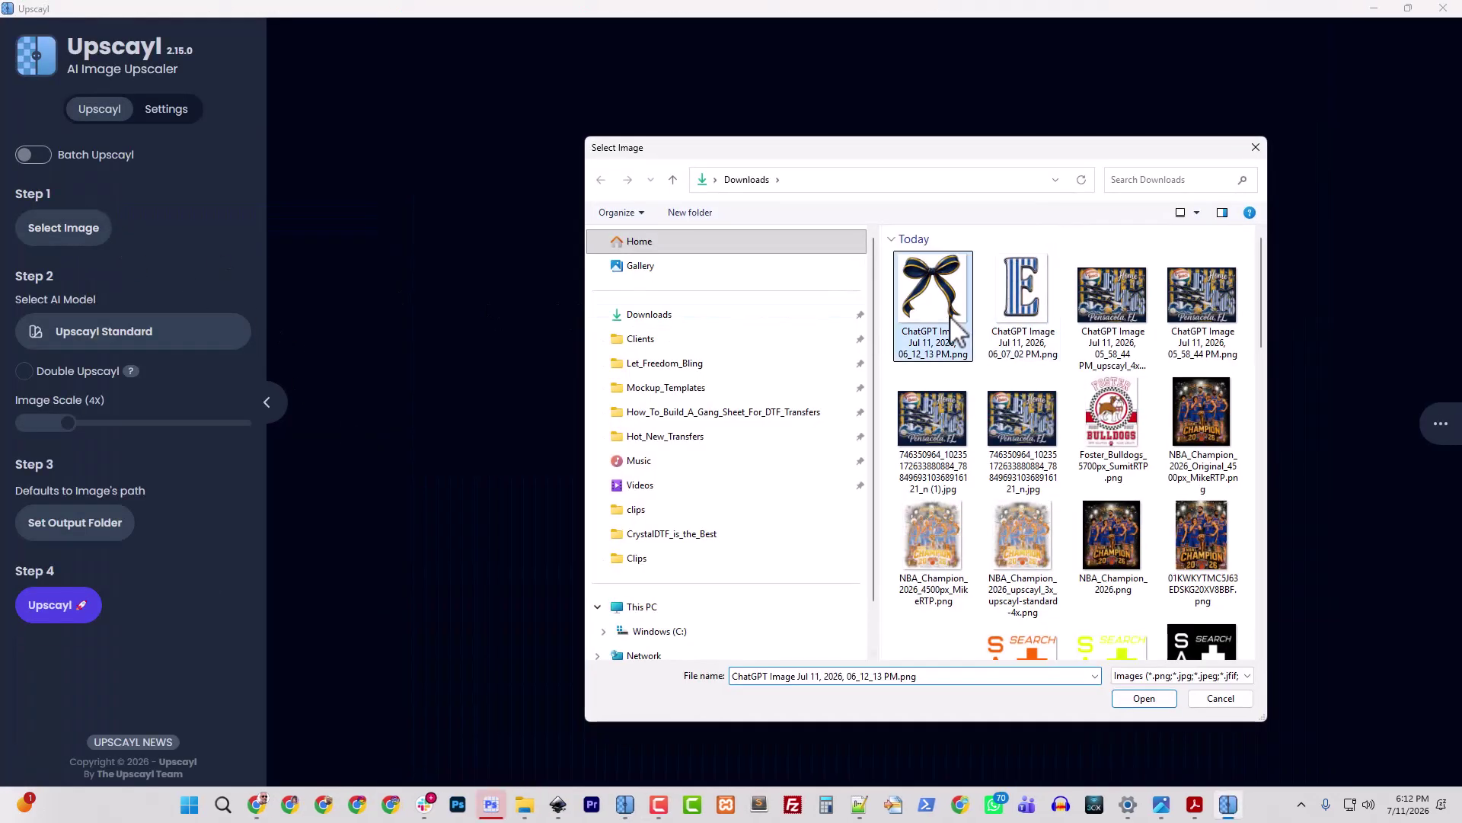
{"action": "left_click", "coordinate": [1144, 697]}
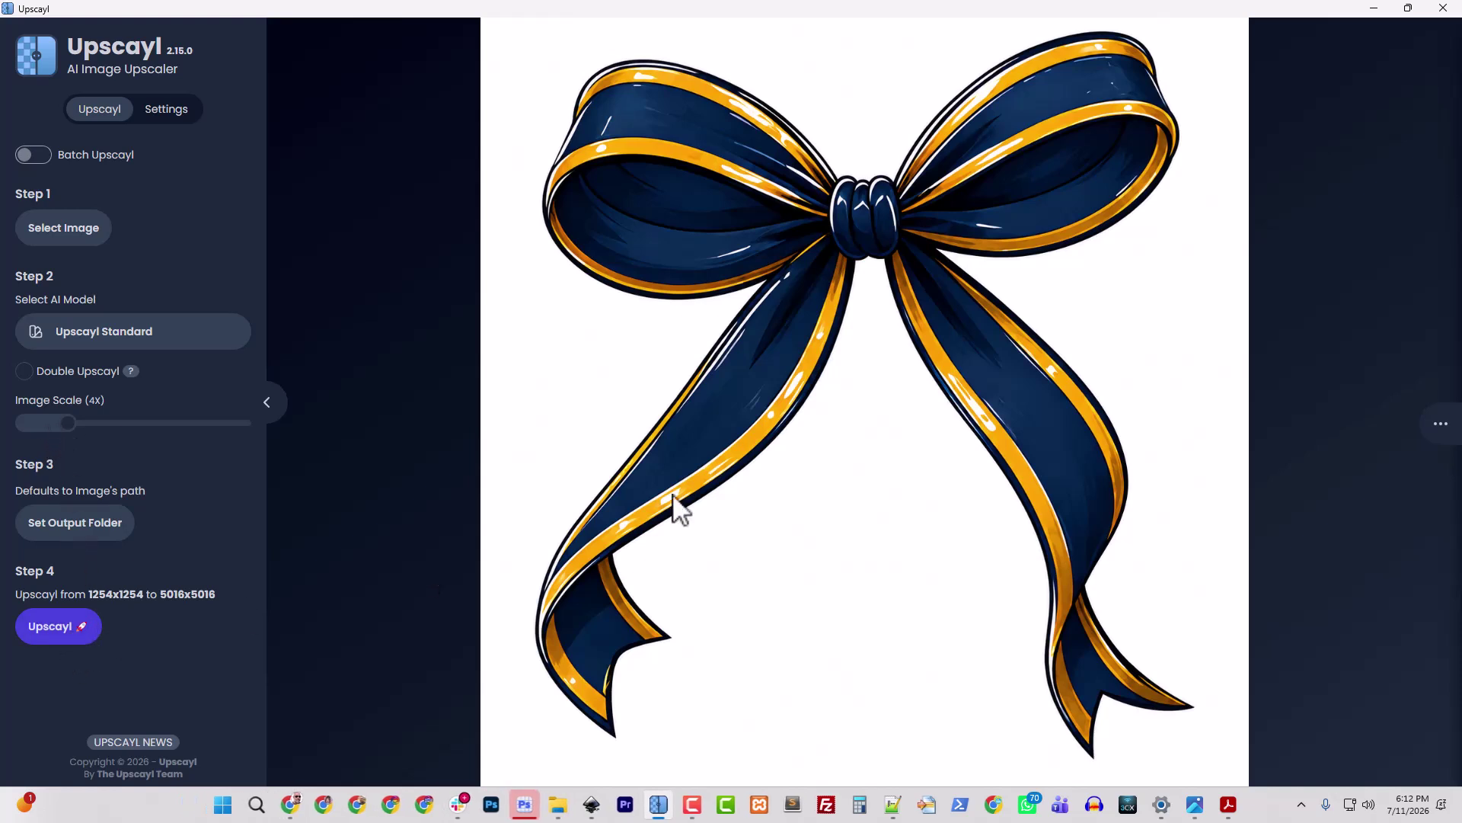
{"action": "left_click", "coordinate": [45, 629]}
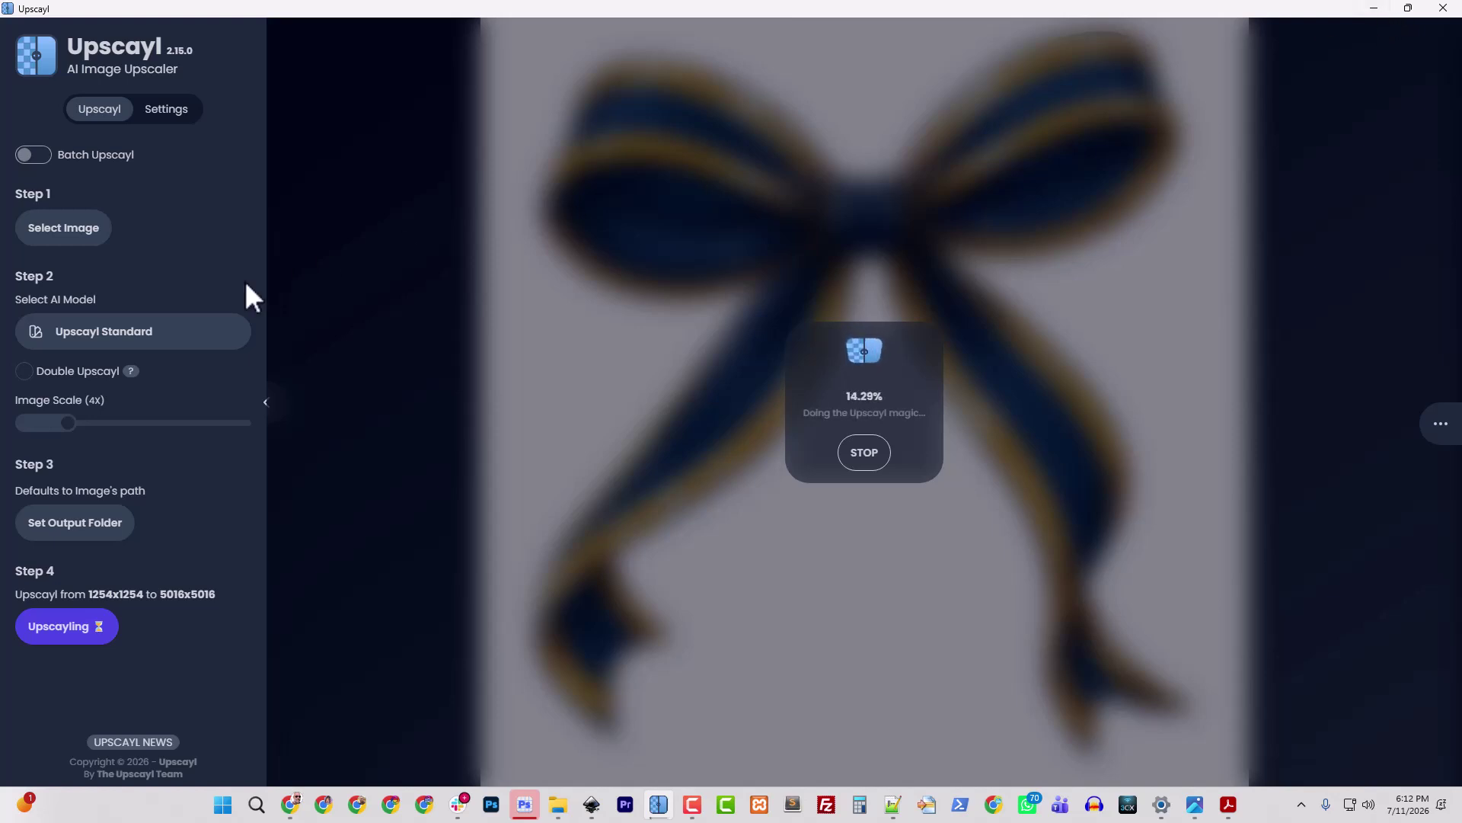
Step: Load the downloaded striped letter E image and upscale it 4X with the Upscayl Standard model
{"action": "mouse_move", "coordinate": [76, 241]}
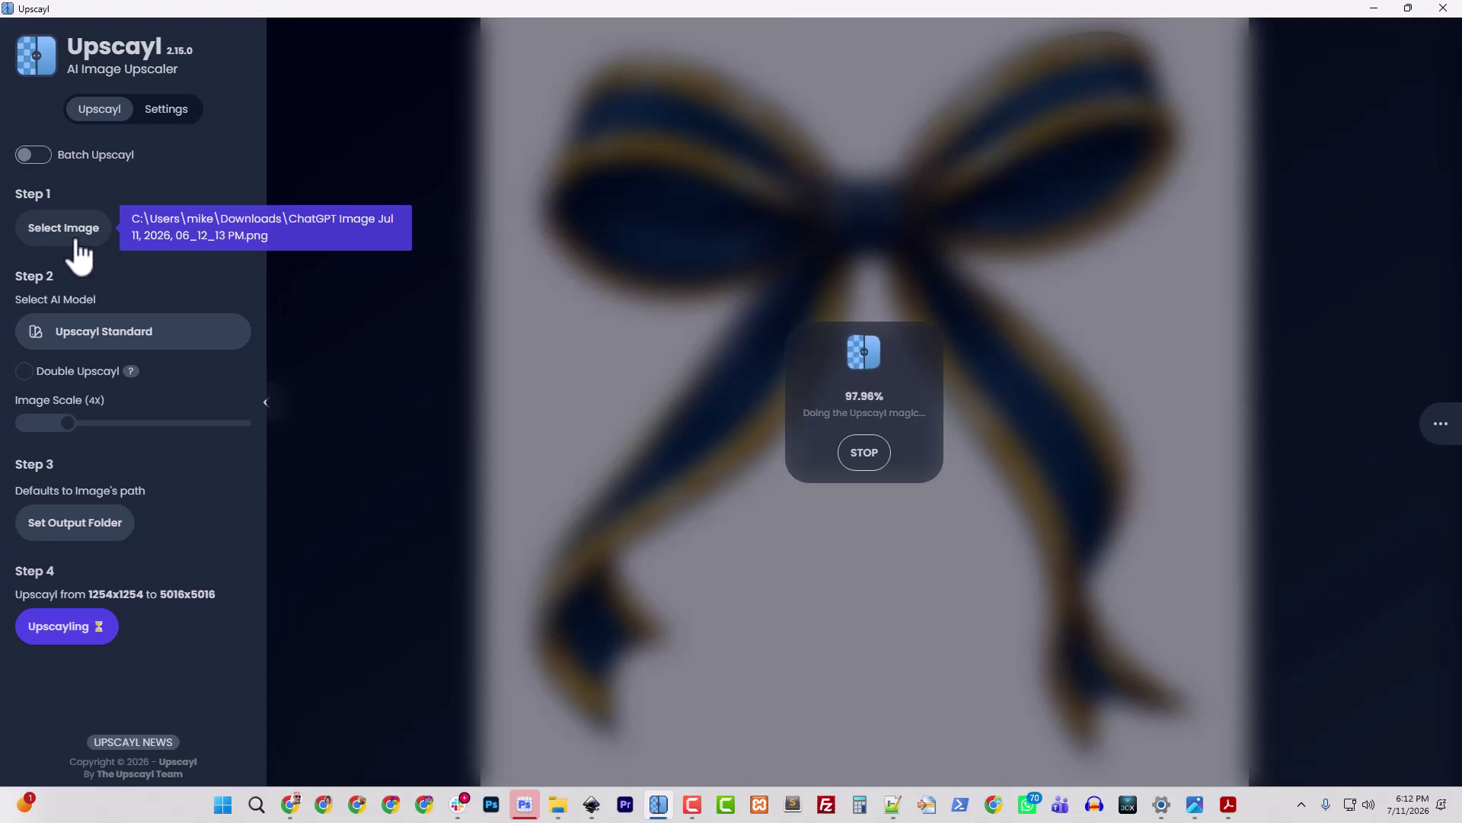
{"action": "left_click", "coordinate": [76, 241]}
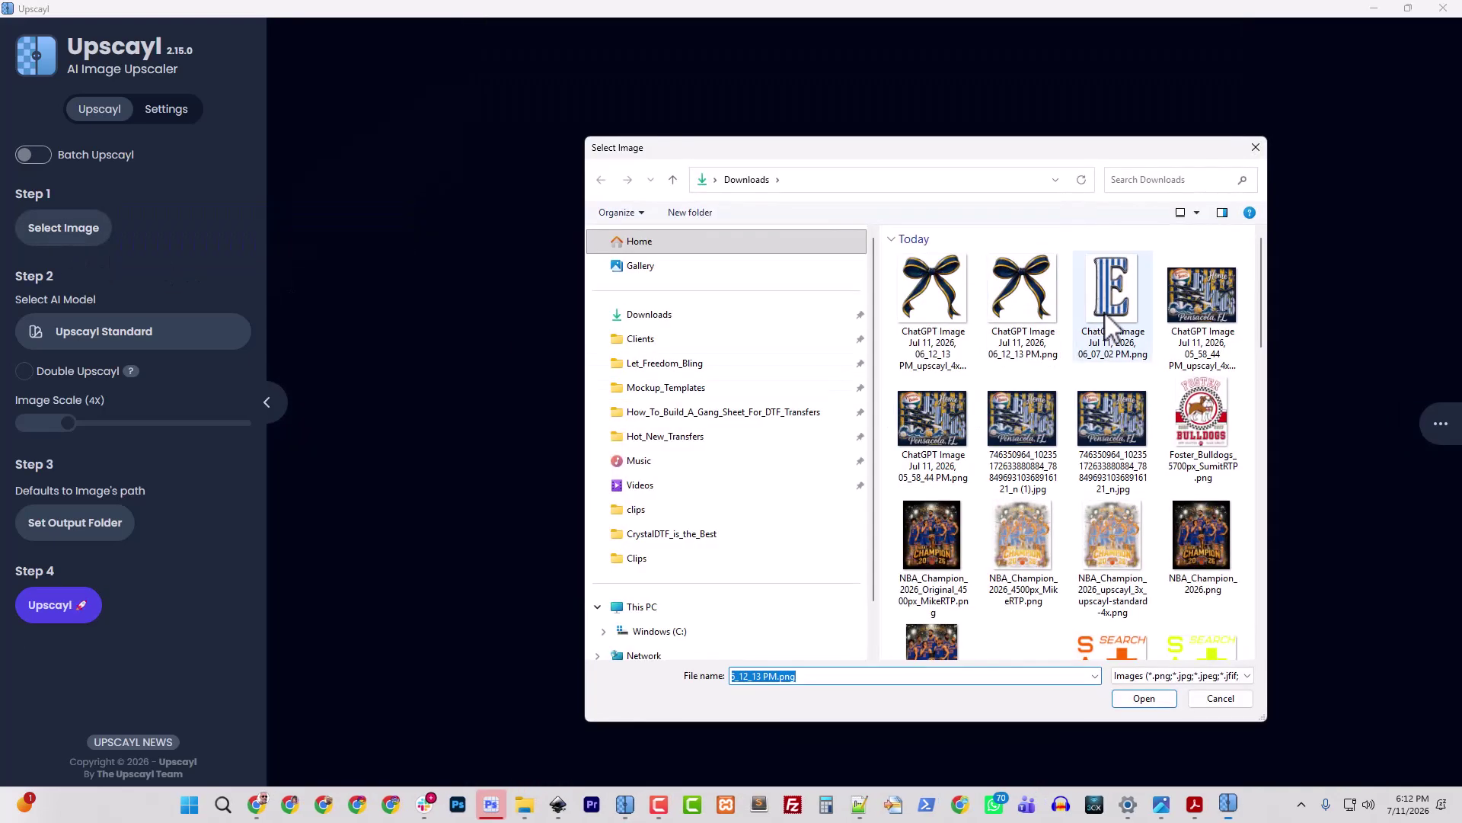
{"action": "left_click", "coordinate": [1112, 304]}
{"action": "left_click", "coordinate": [1144, 698]}
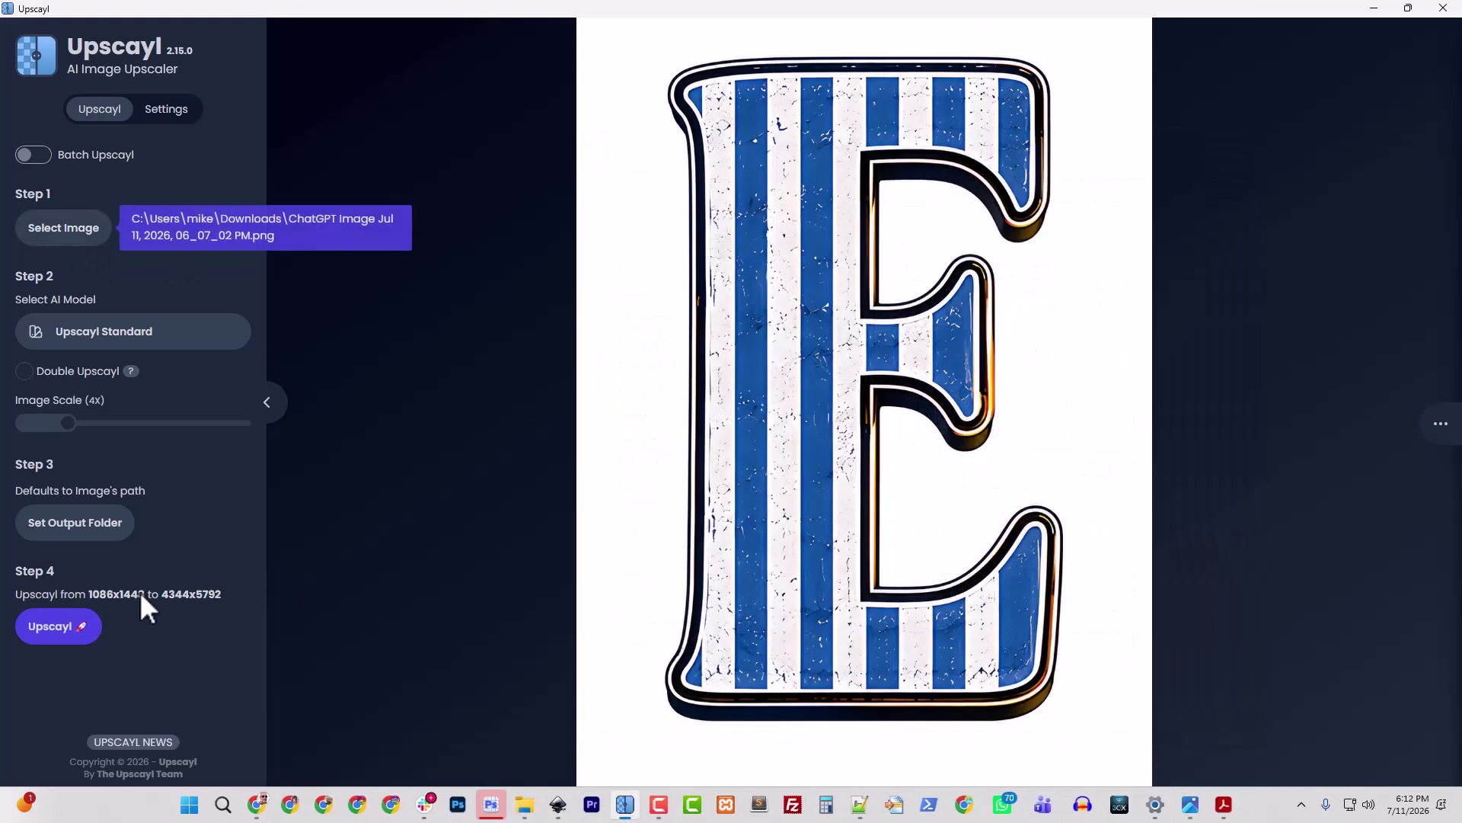
{"action": "left_click", "coordinate": [67, 629]}
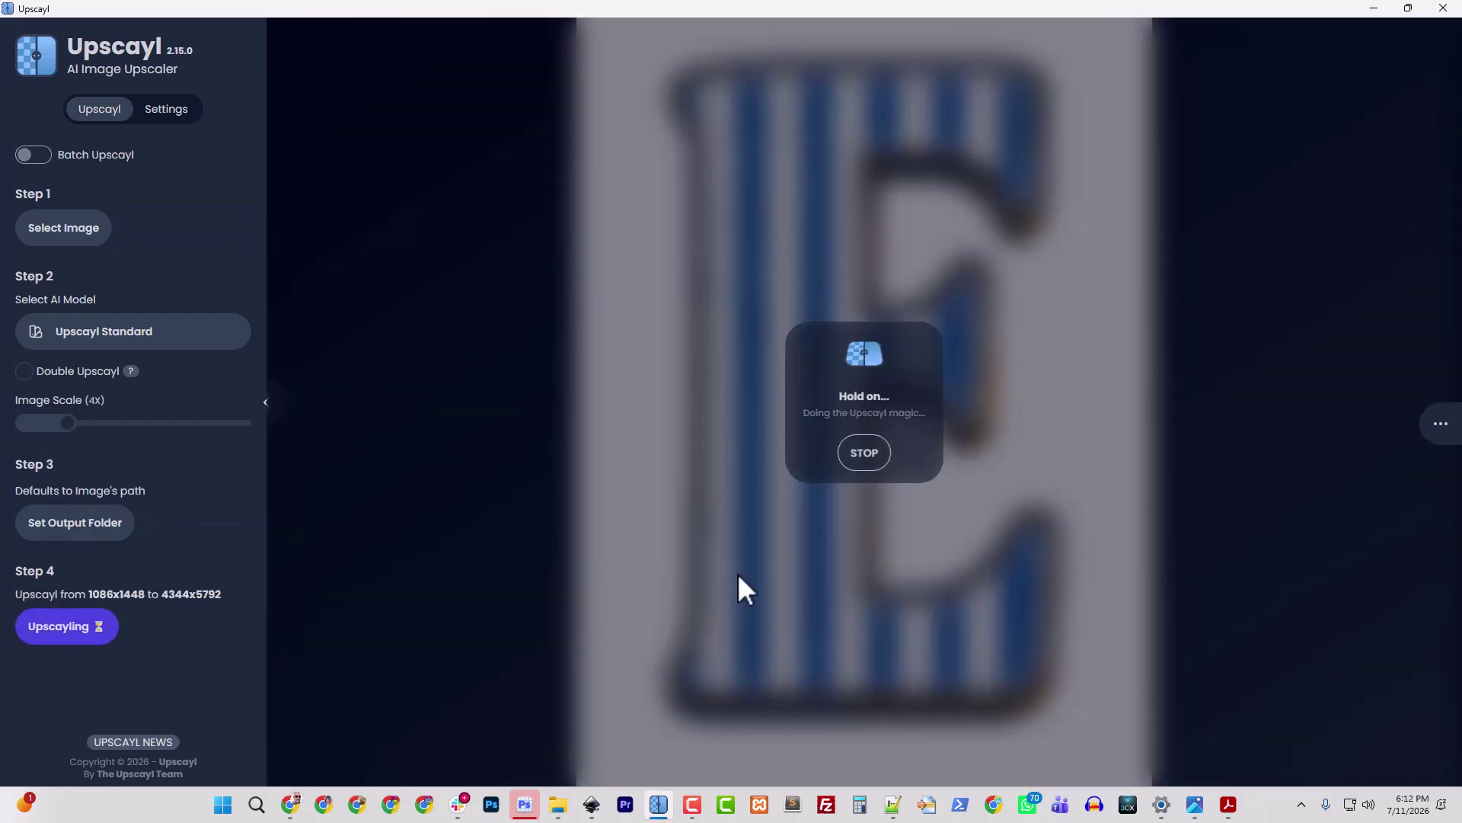
Step: Return to Photoshop and place the upscaled letter E from the Downloads folder into the Pensacola artwork
{"action": "left_click", "coordinate": [1375, 6]}
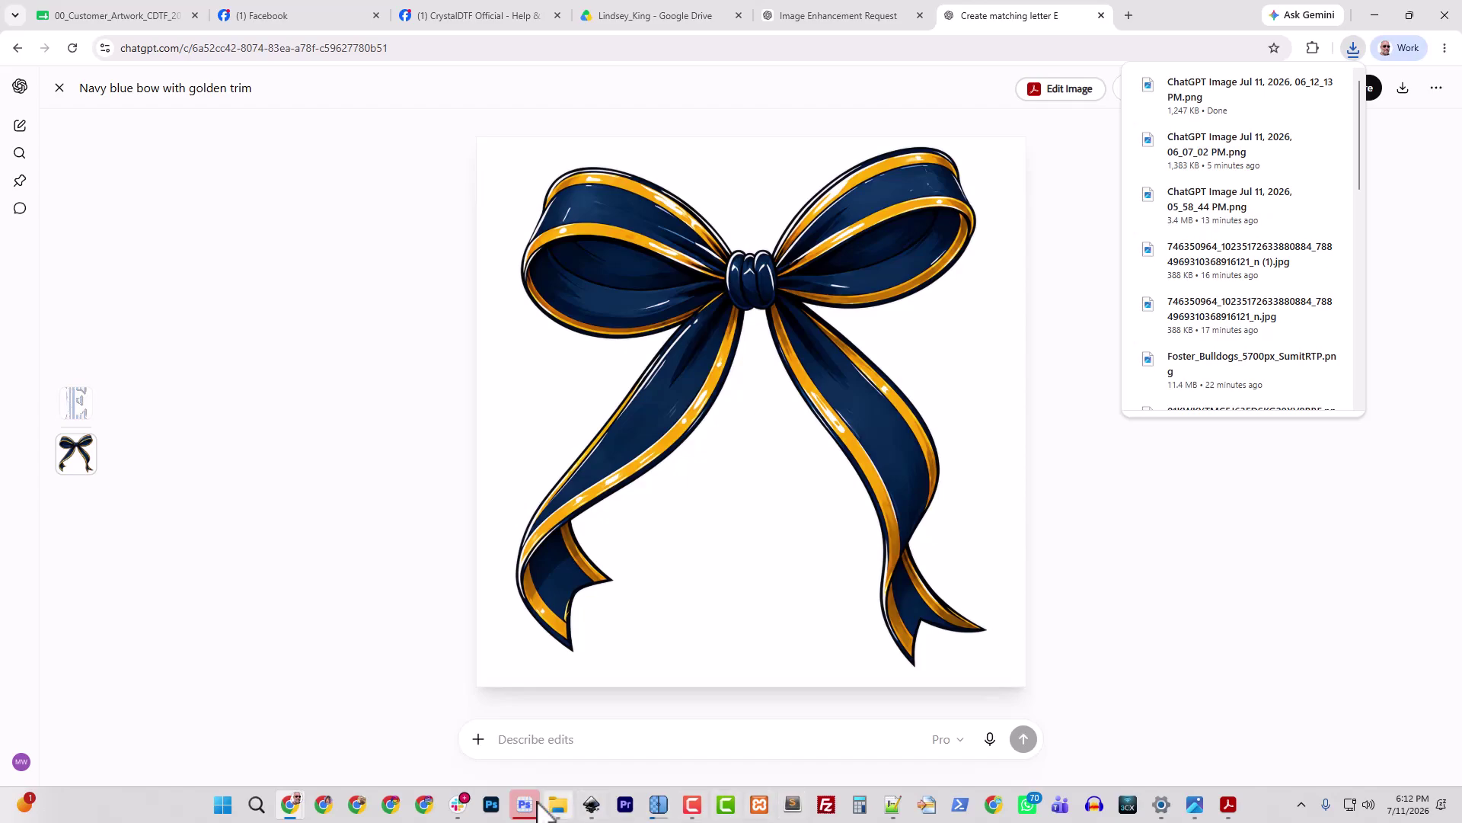
{"action": "mouse_move", "coordinate": [533, 807]}
{"action": "left_click", "coordinate": [532, 751]}
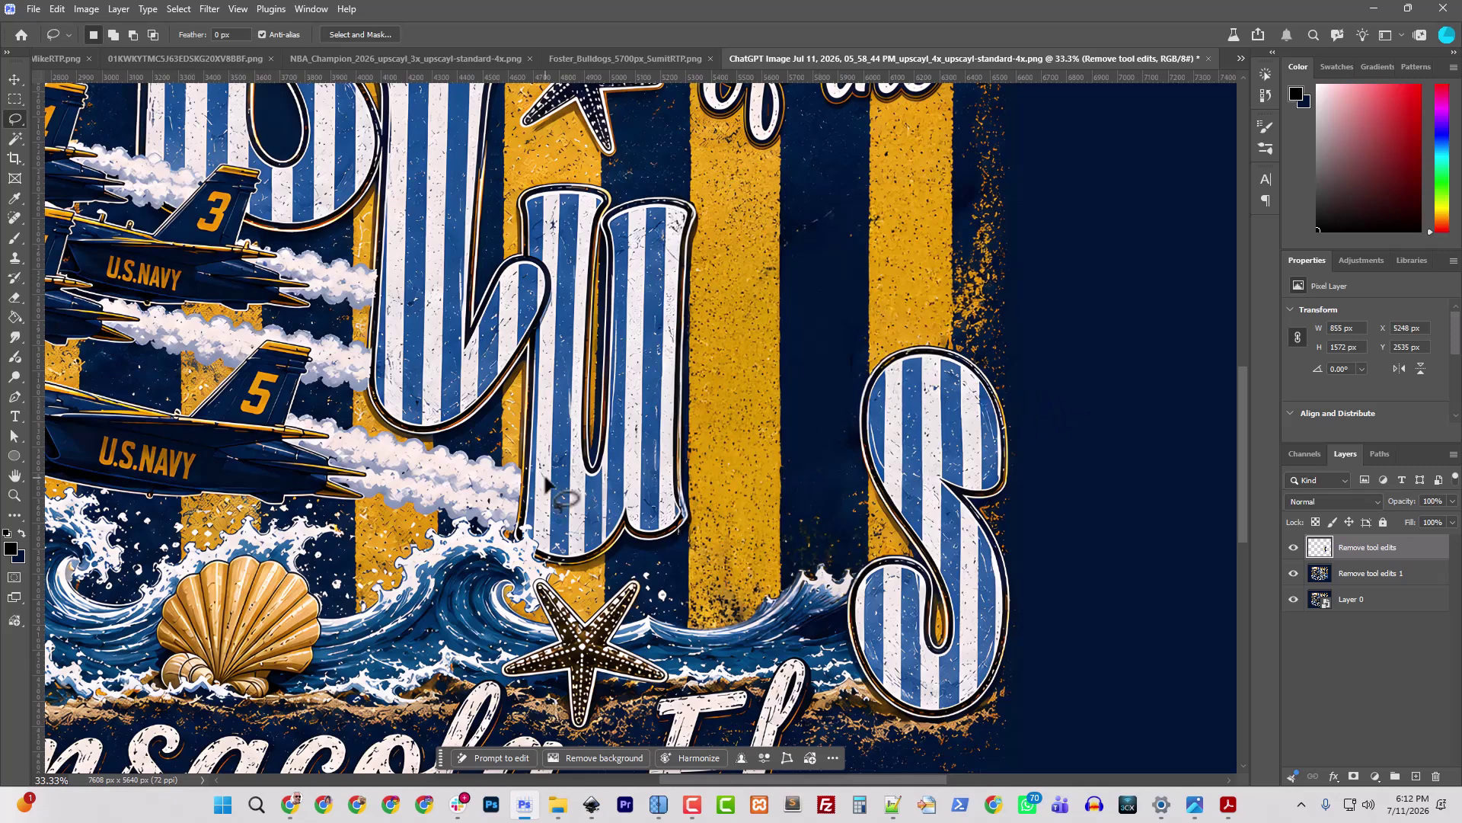
{"action": "key", "text": "F10"}
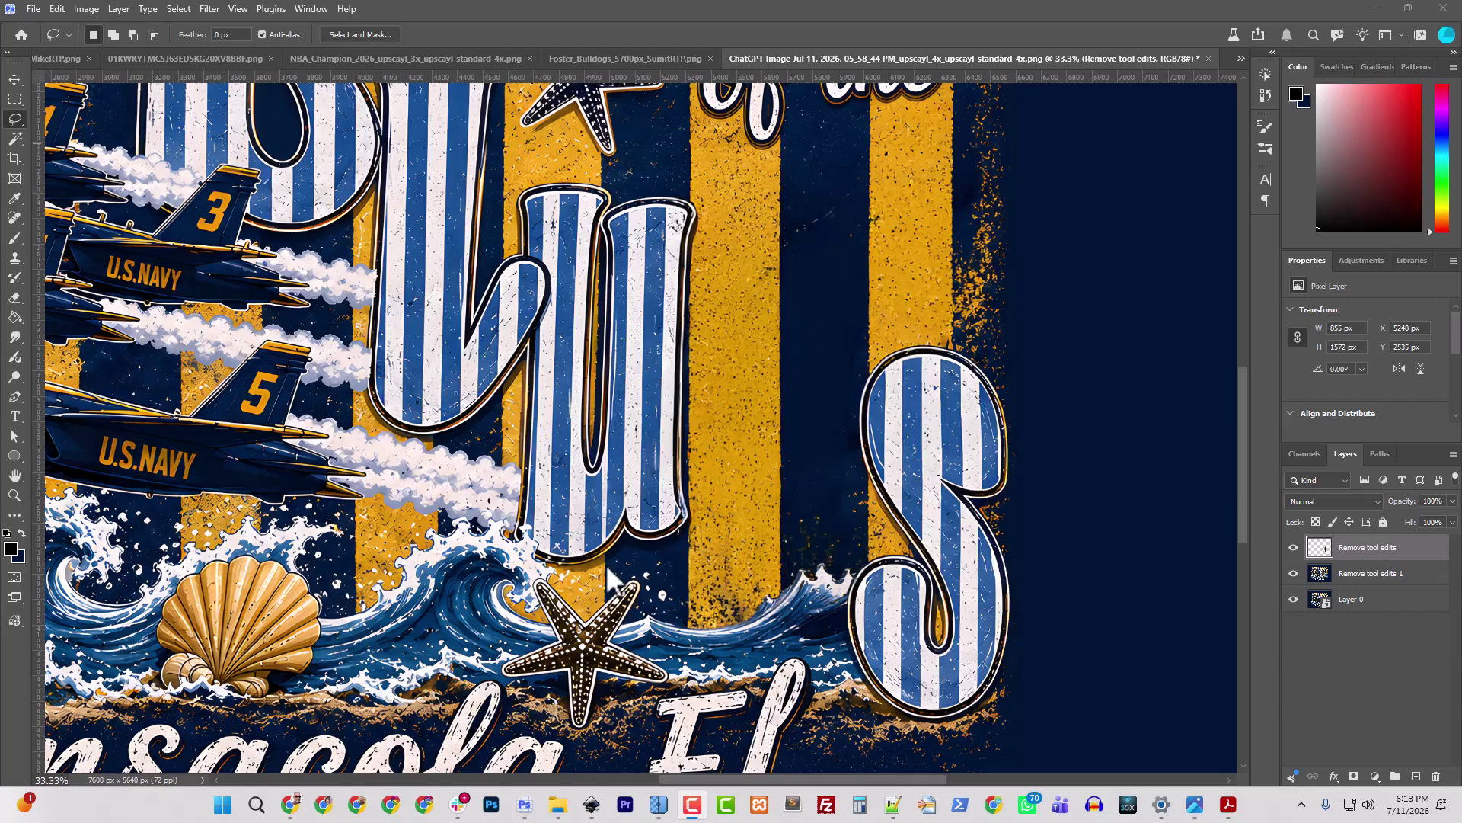
{"action": "mouse_move", "coordinate": [660, 815]}
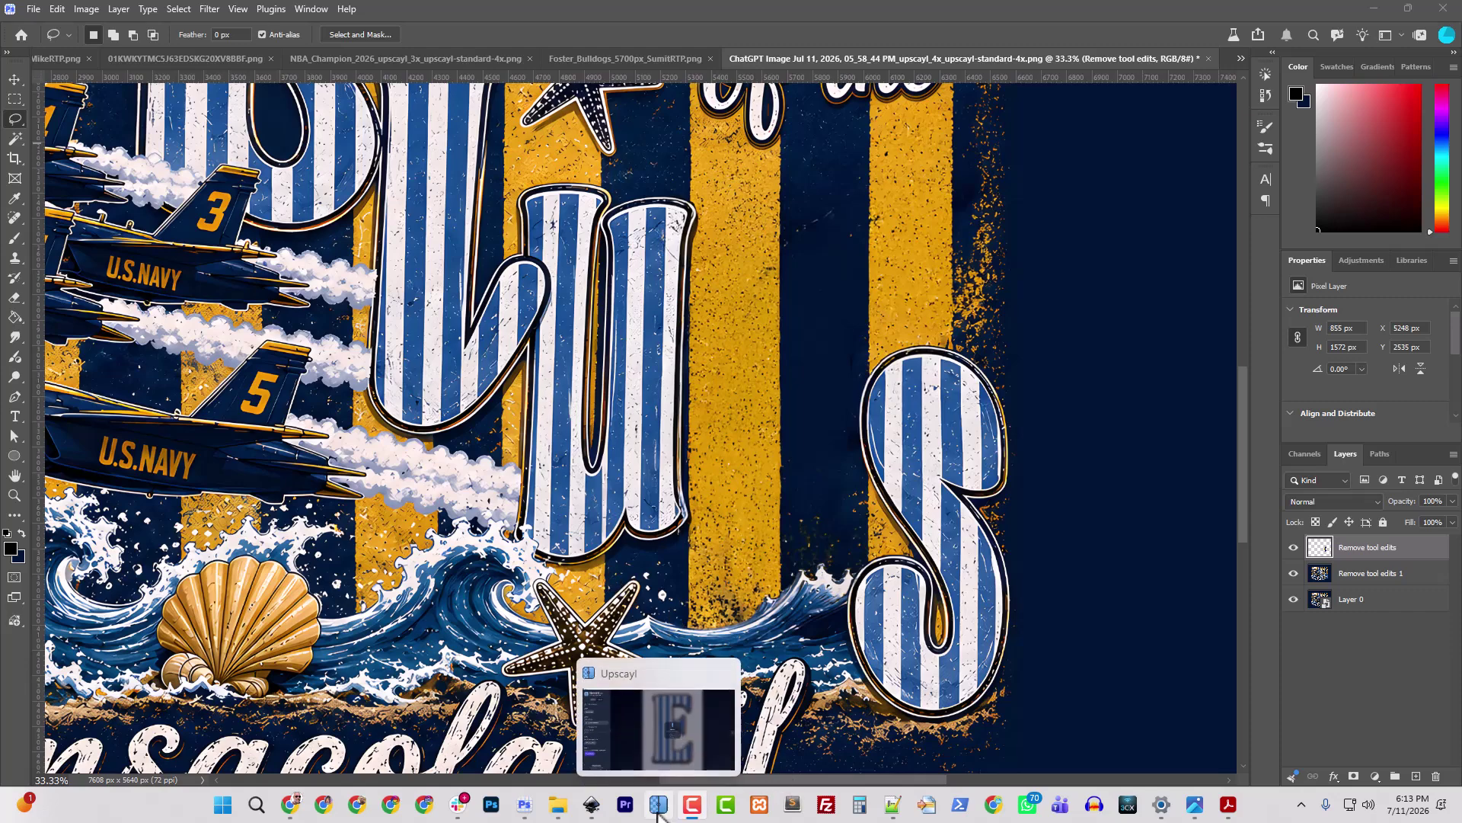
{"action": "left_click", "coordinate": [551, 810]}
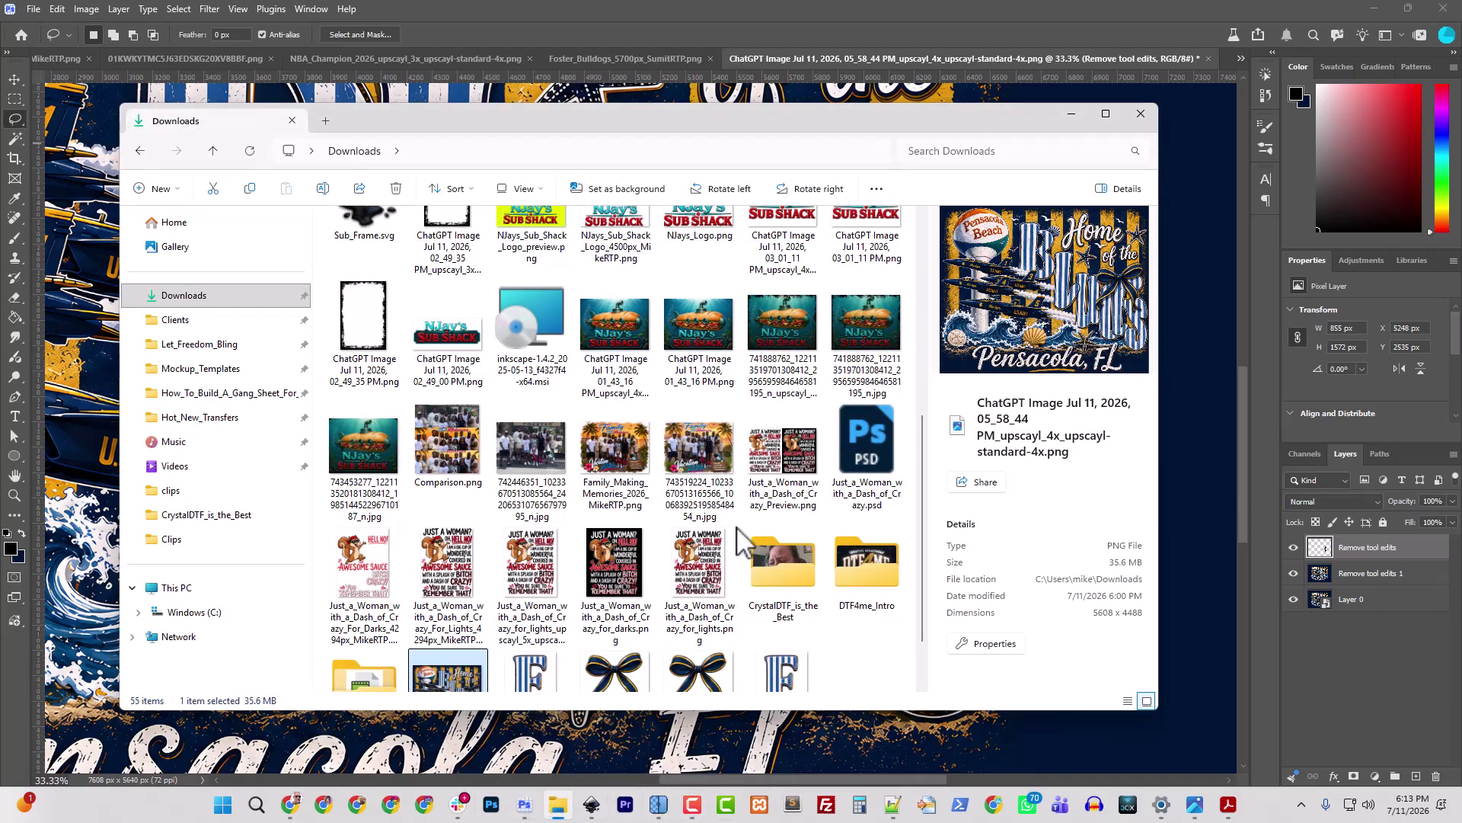
{"action": "left_click_drag", "start_coordinate": [669, 111], "coordinate": [0, 112]}
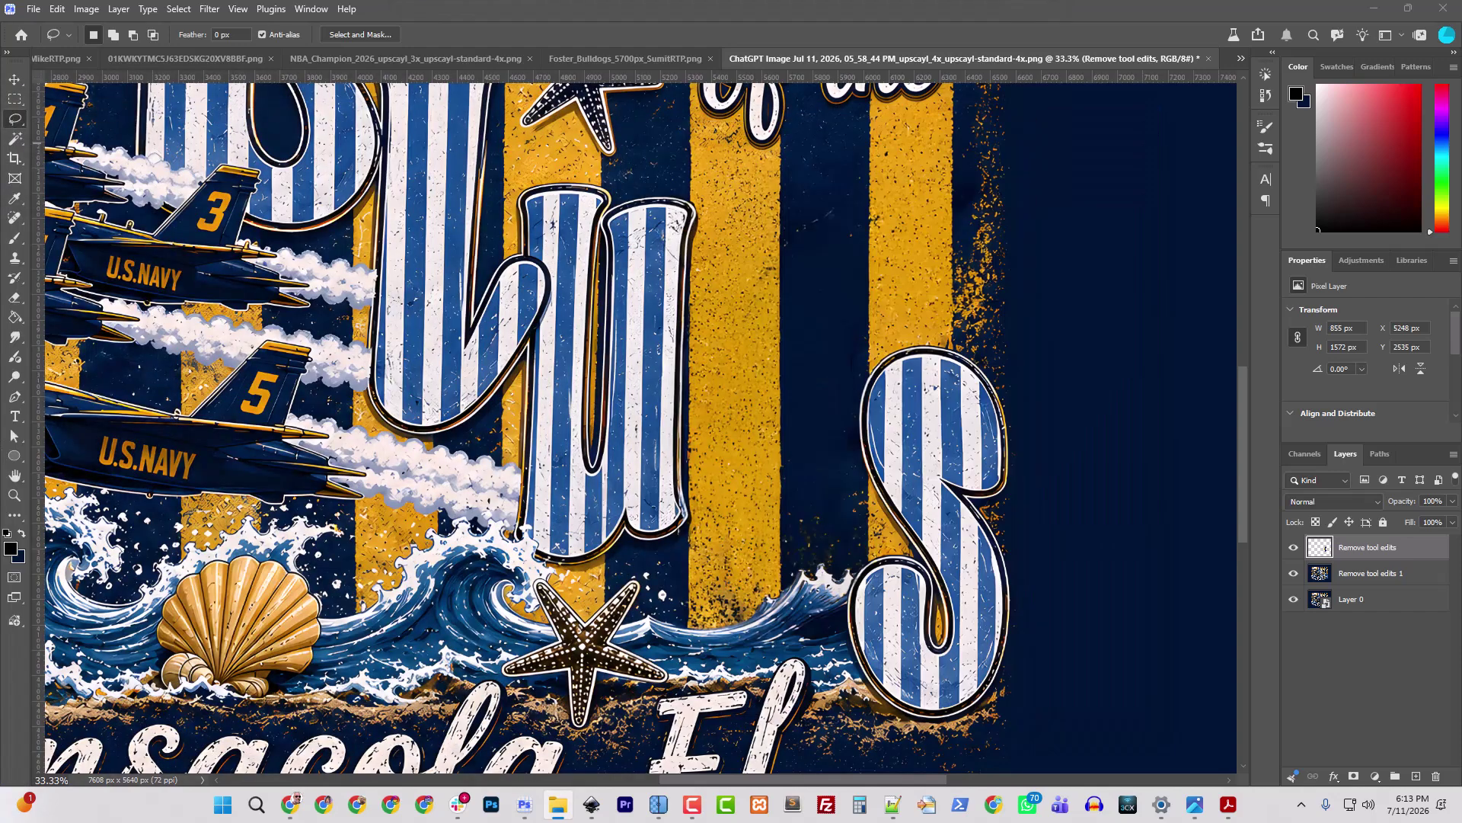
{"action": "left_click_drag", "start_coordinate": [1, 549], "coordinate": [757, 557]}
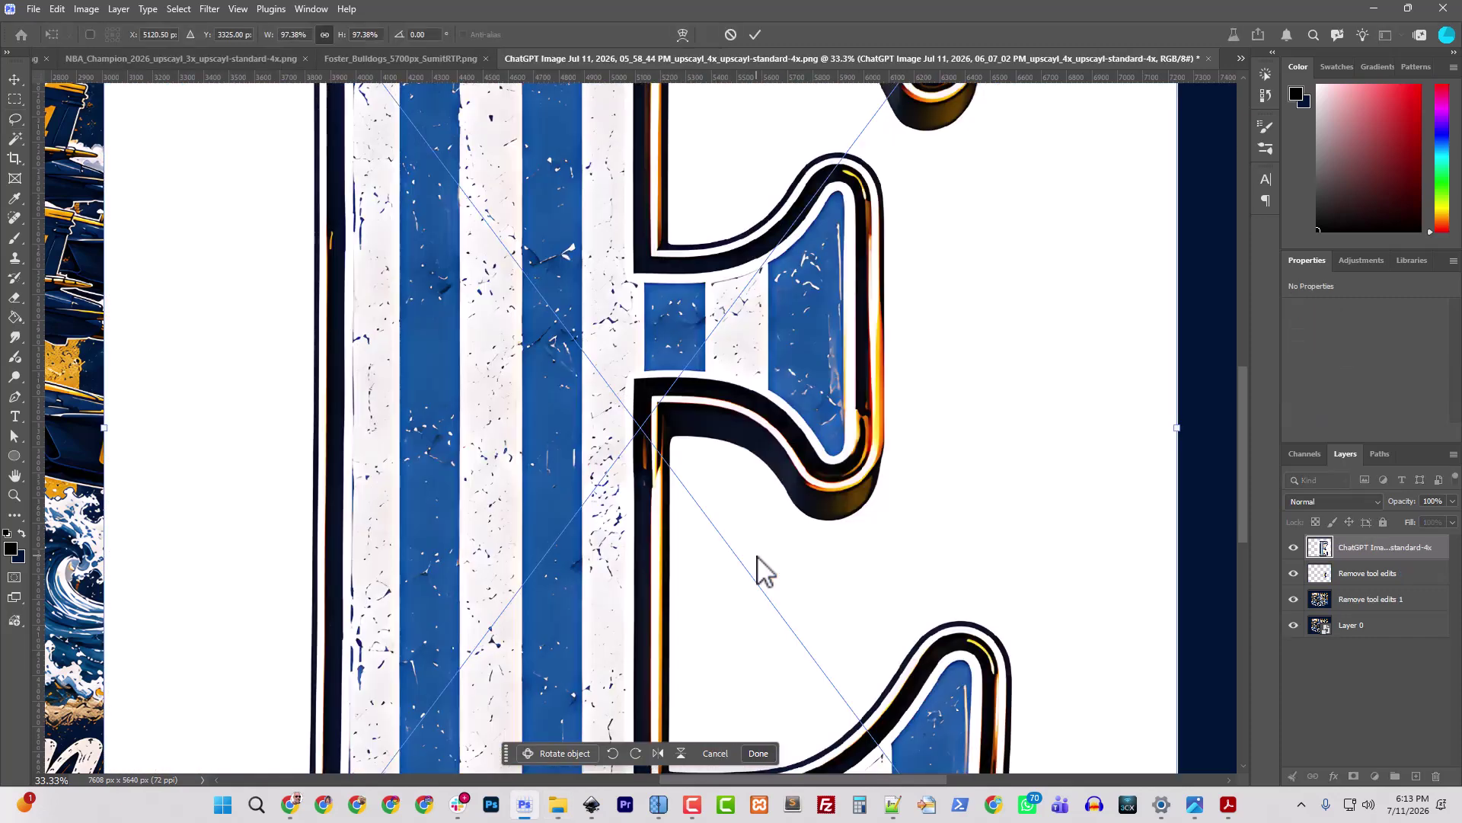
{"action": "key", "text": "Return"}
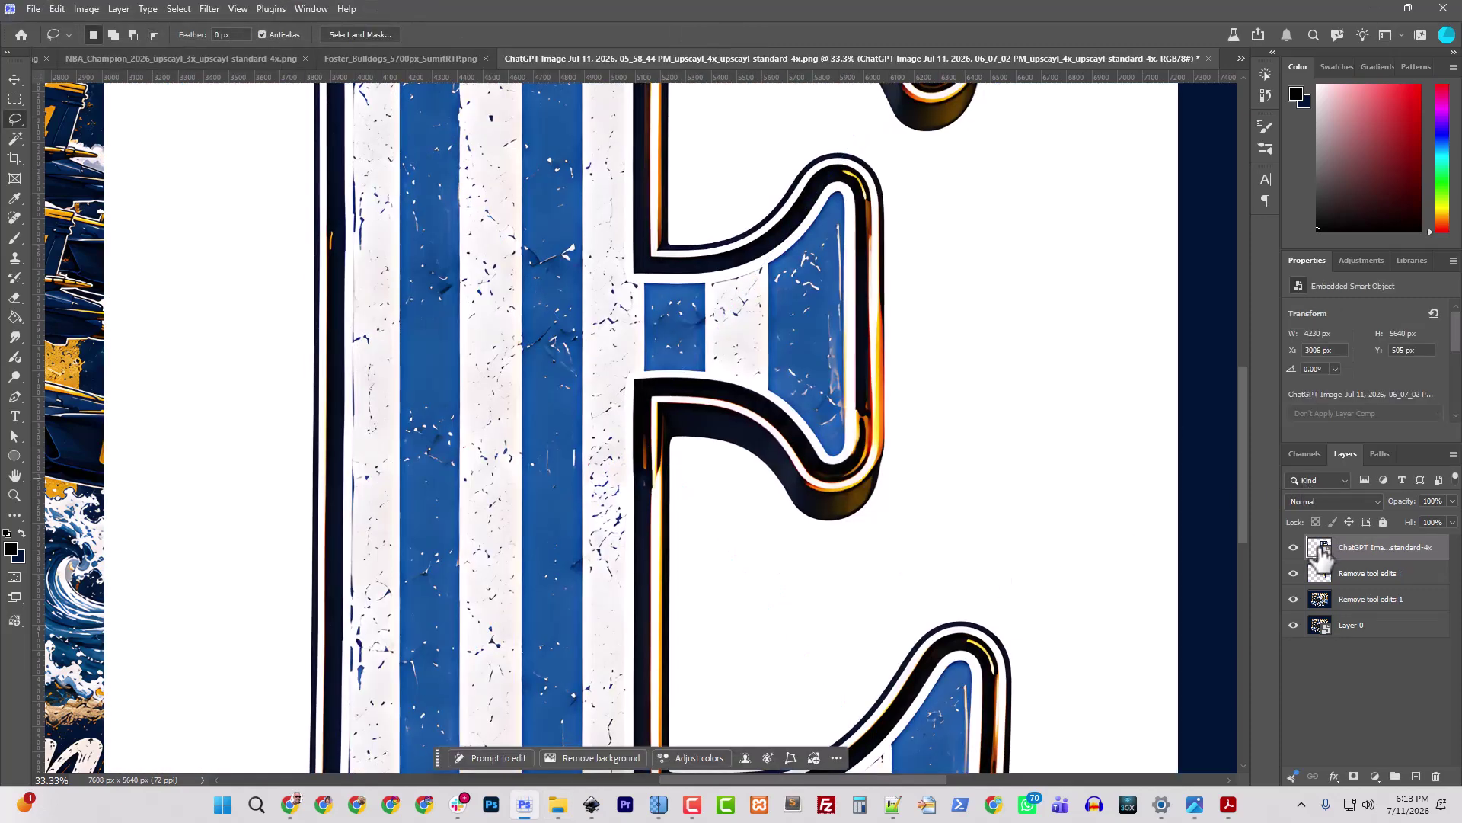
Step: Open the placed E's smart object contents, select its white background with the Magic Wand, and expand the selection by 1 pixel
{"action": "double_click", "coordinate": [1320, 548]}
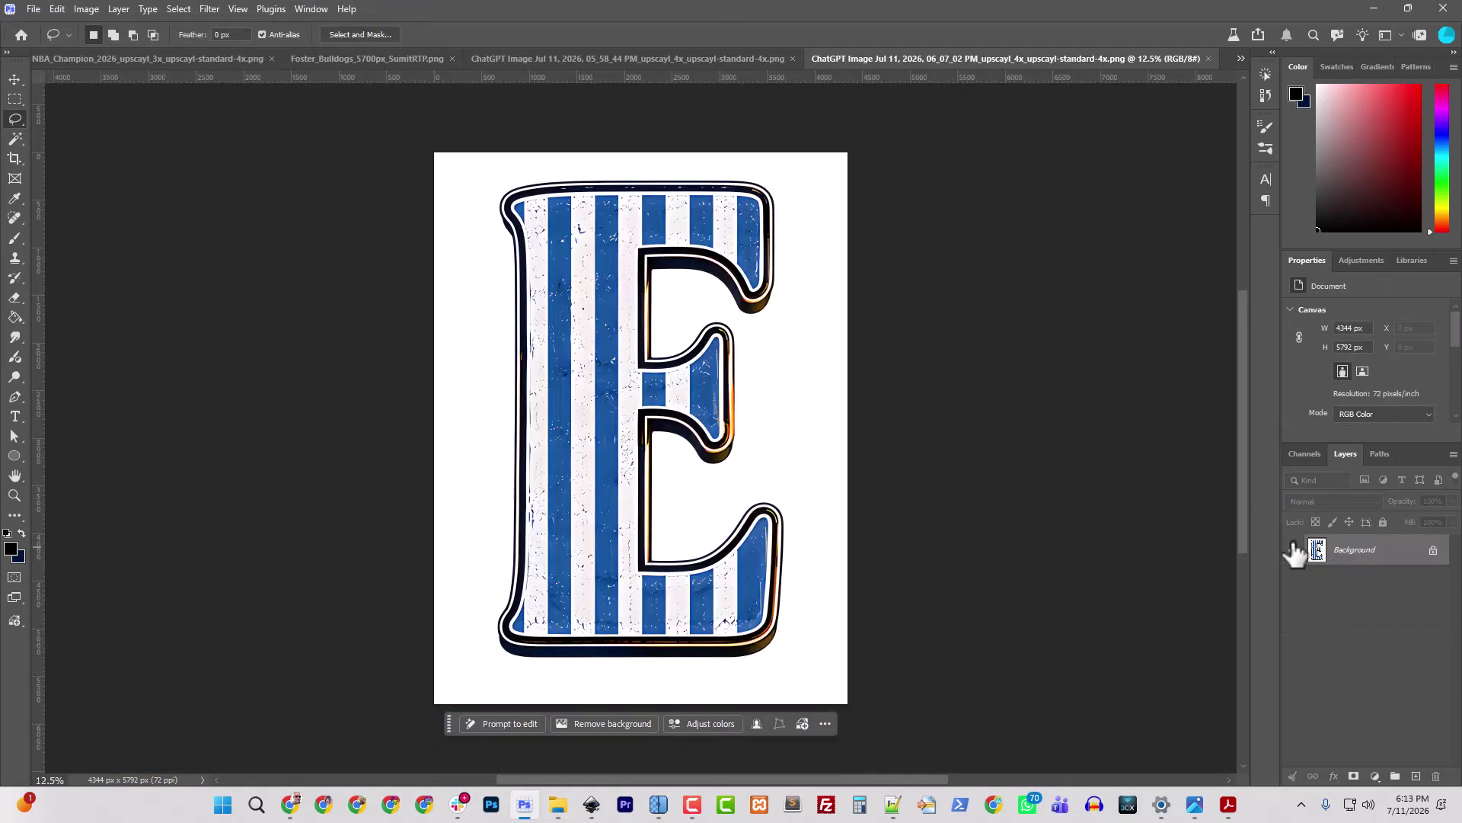
{"action": "left_click", "coordinate": [17, 140]}
{"action": "left_click", "coordinate": [784, 329]}
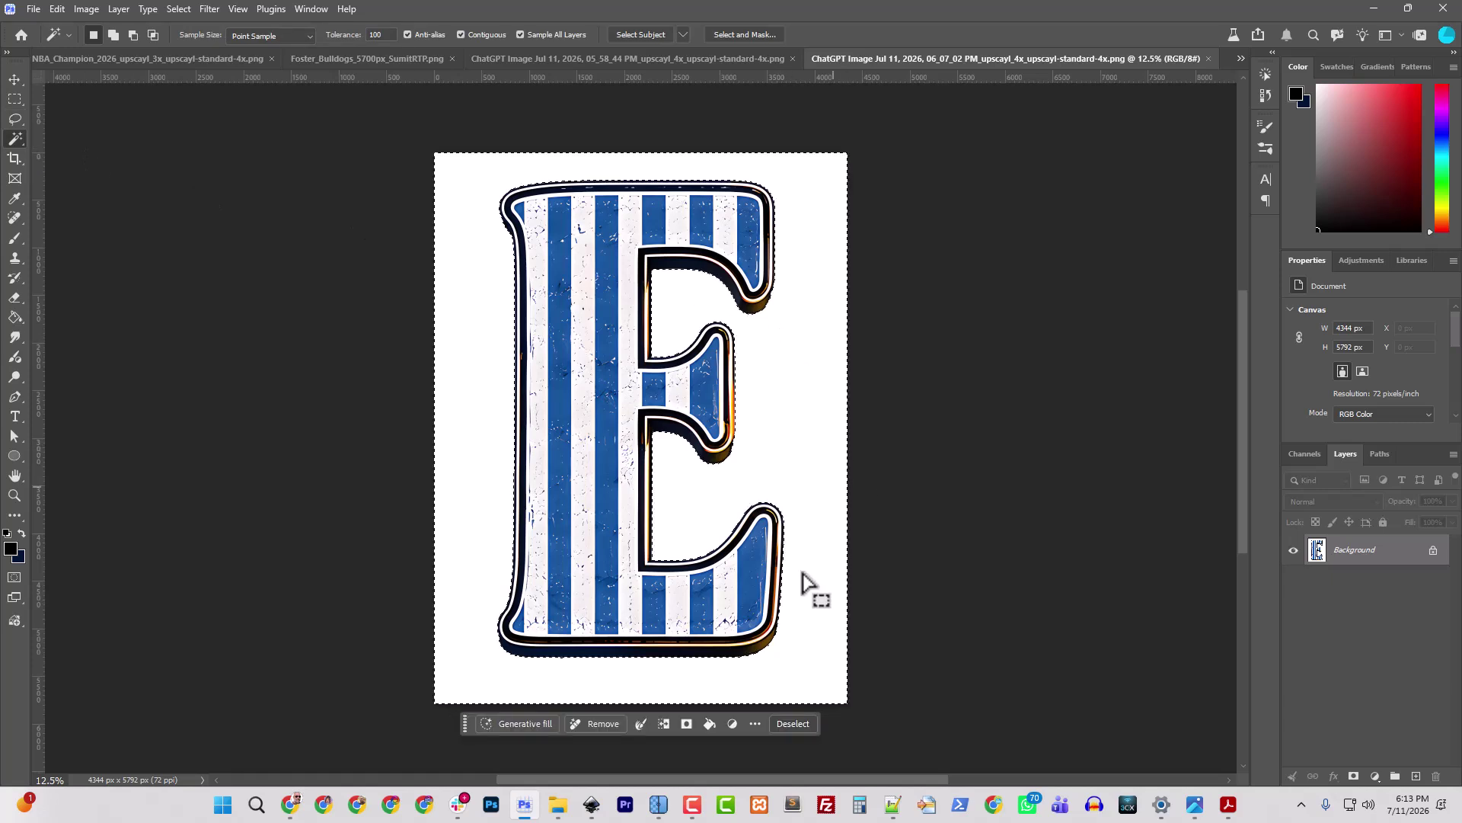
{"action": "left_click", "coordinate": [177, 9]}
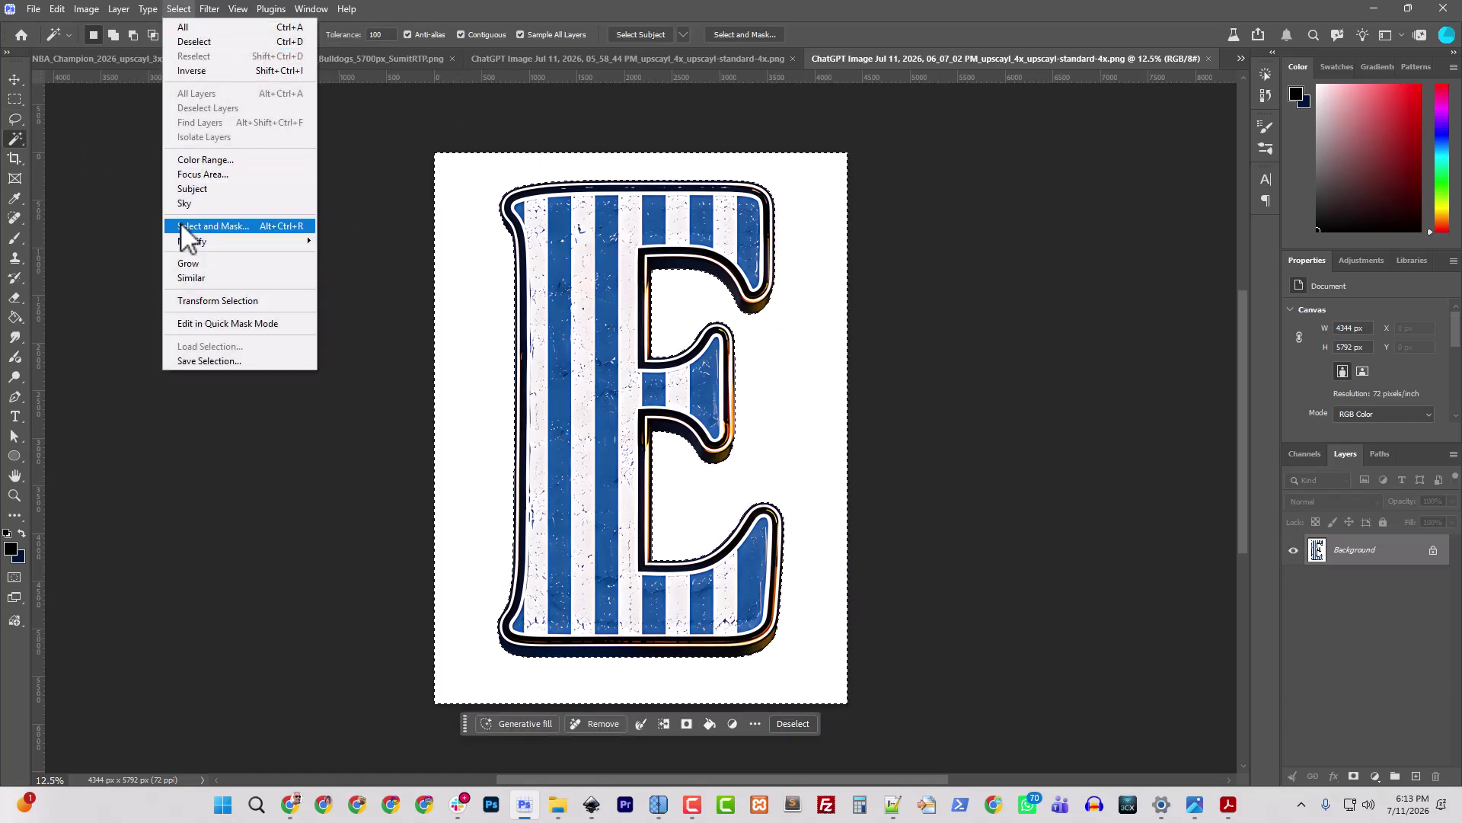
{"action": "mouse_move", "coordinate": [190, 240]}
{"action": "left_click", "coordinate": [352, 268]}
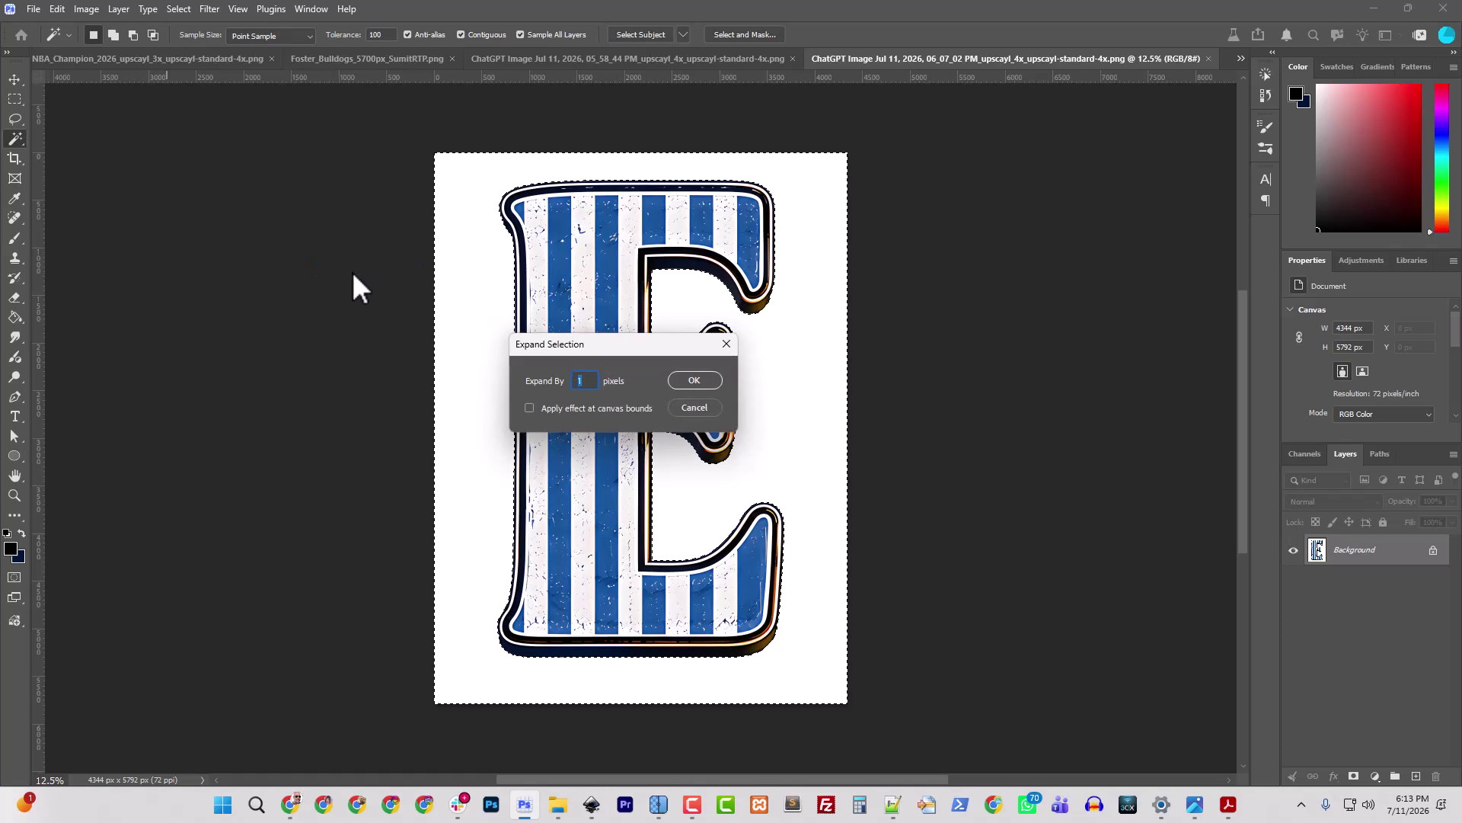
{"action": "key", "text": "Return"}
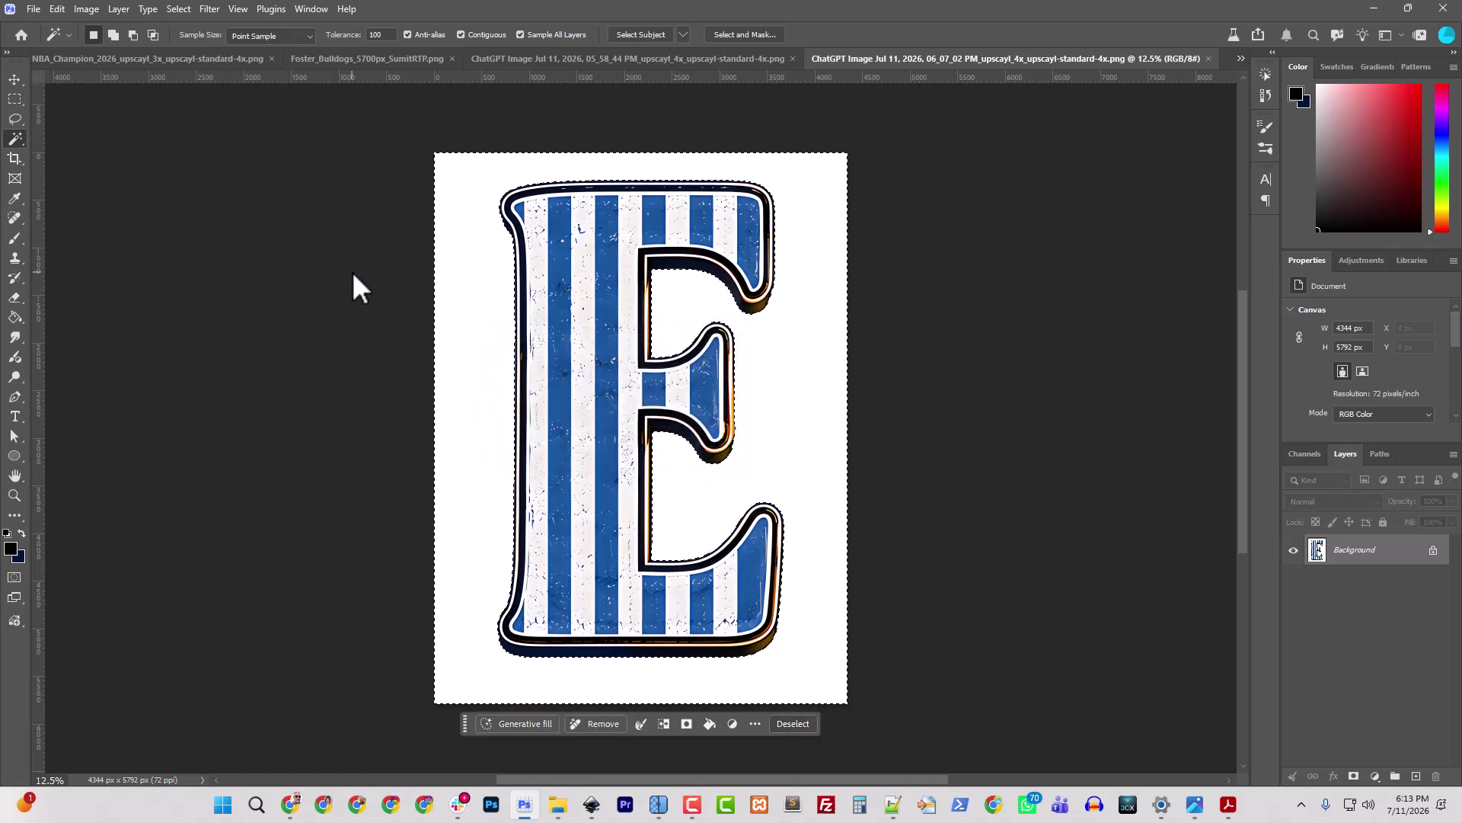
Step: Unlock the E's Background layer, delete the selected white area, and clear the selection
{"action": "left_click", "coordinate": [1432, 553]}
{"action": "key", "text": "Delete"}
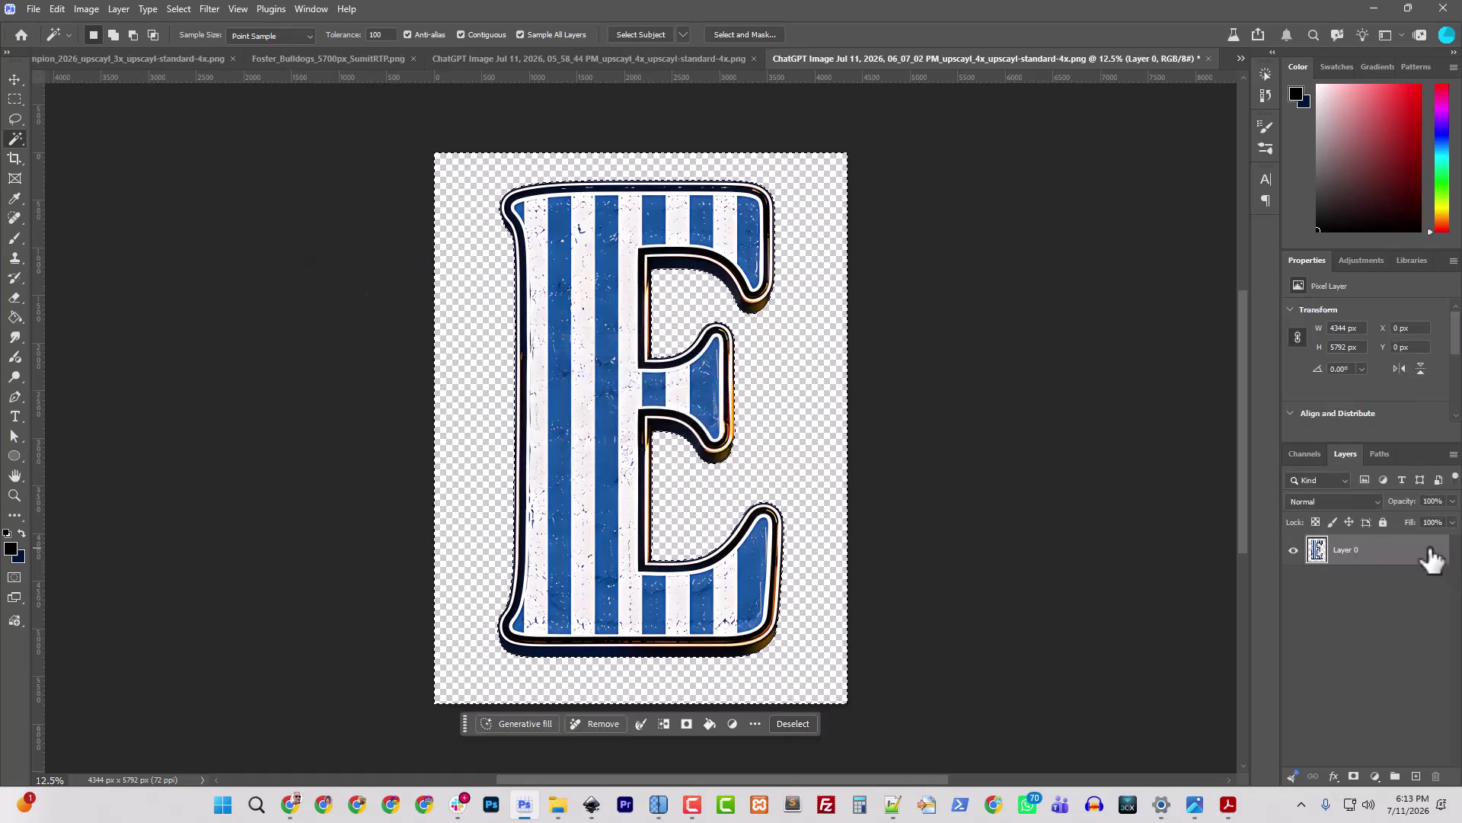
{"action": "key", "text": "ctrl+d"}
Step: Trim the E canvas on all four sides based on transparent pixels and save the smart object contents
{"action": "left_click", "coordinate": [86, 9]}
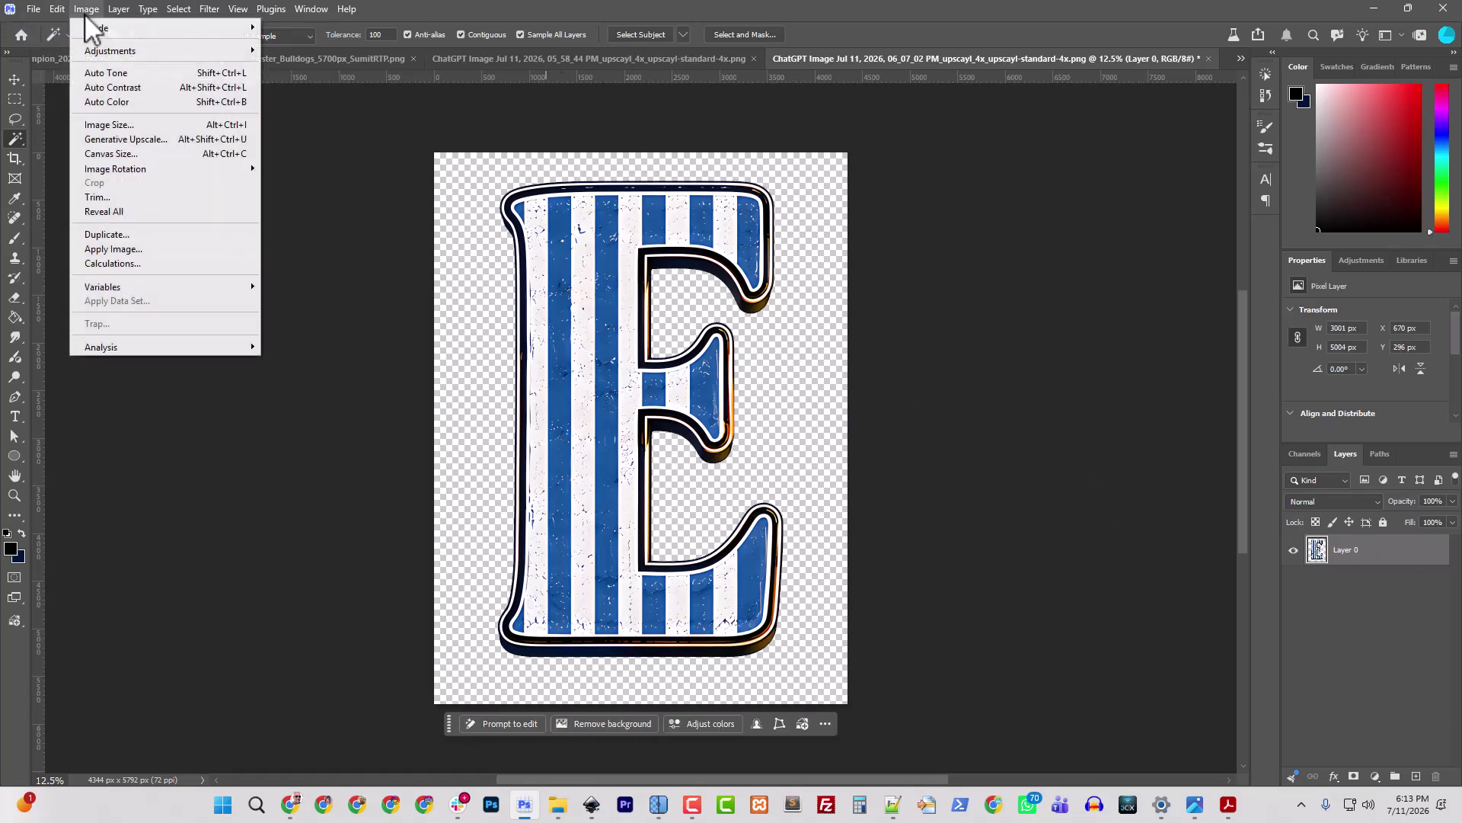
{"action": "left_click", "coordinate": [107, 196]}
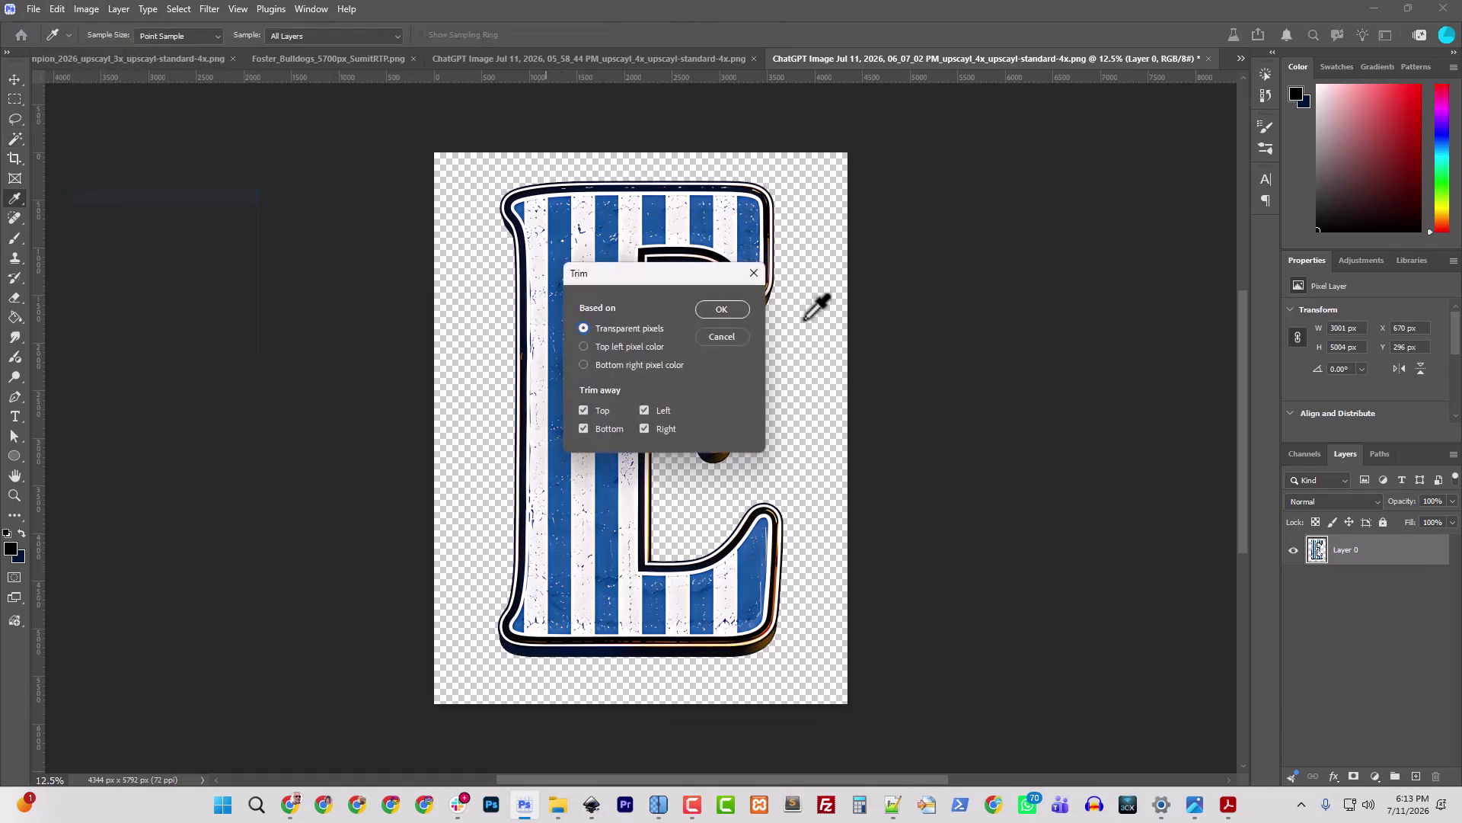
{"action": "left_click", "coordinate": [719, 309]}
{"action": "key", "text": "w"}
{"action": "key", "text": "ctrl+s"}
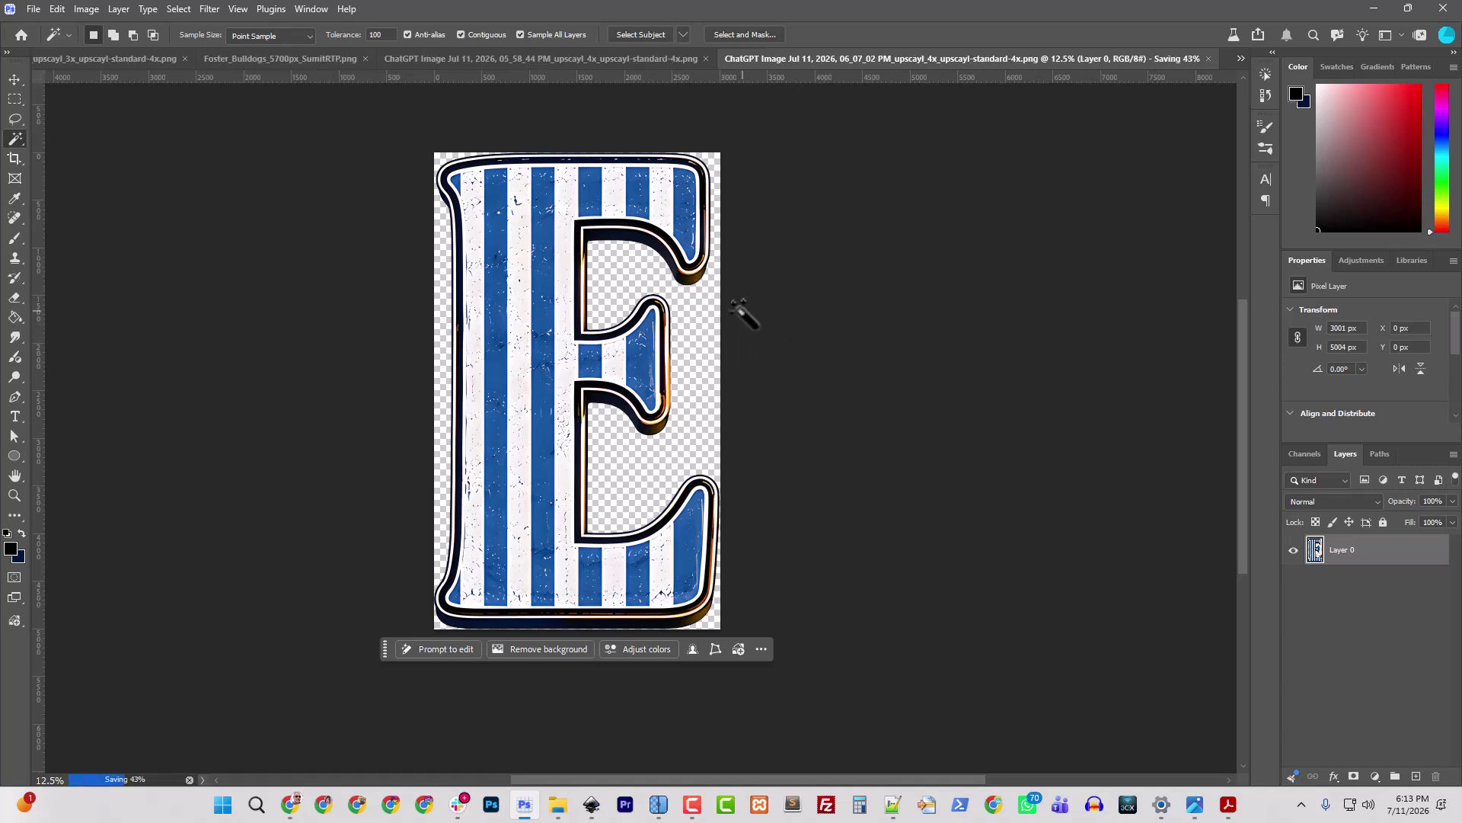
Step: Return to the Pensacola artwork document and save it as Home_of_the_Blues.psd in the Downloads folder
{"action": "left_click", "coordinate": [476, 58]}
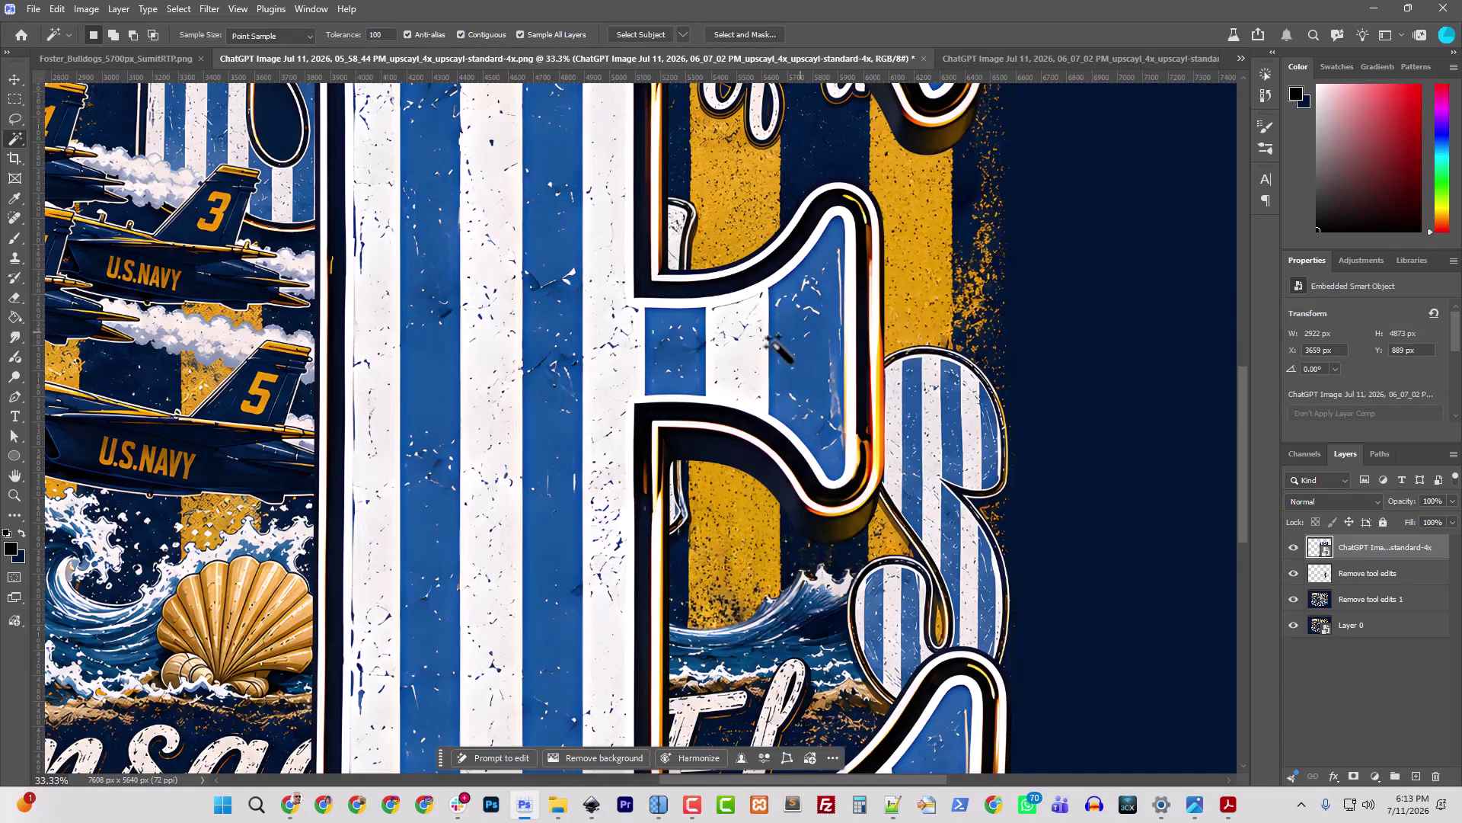
{"action": "left_click", "coordinate": [34, 9]}
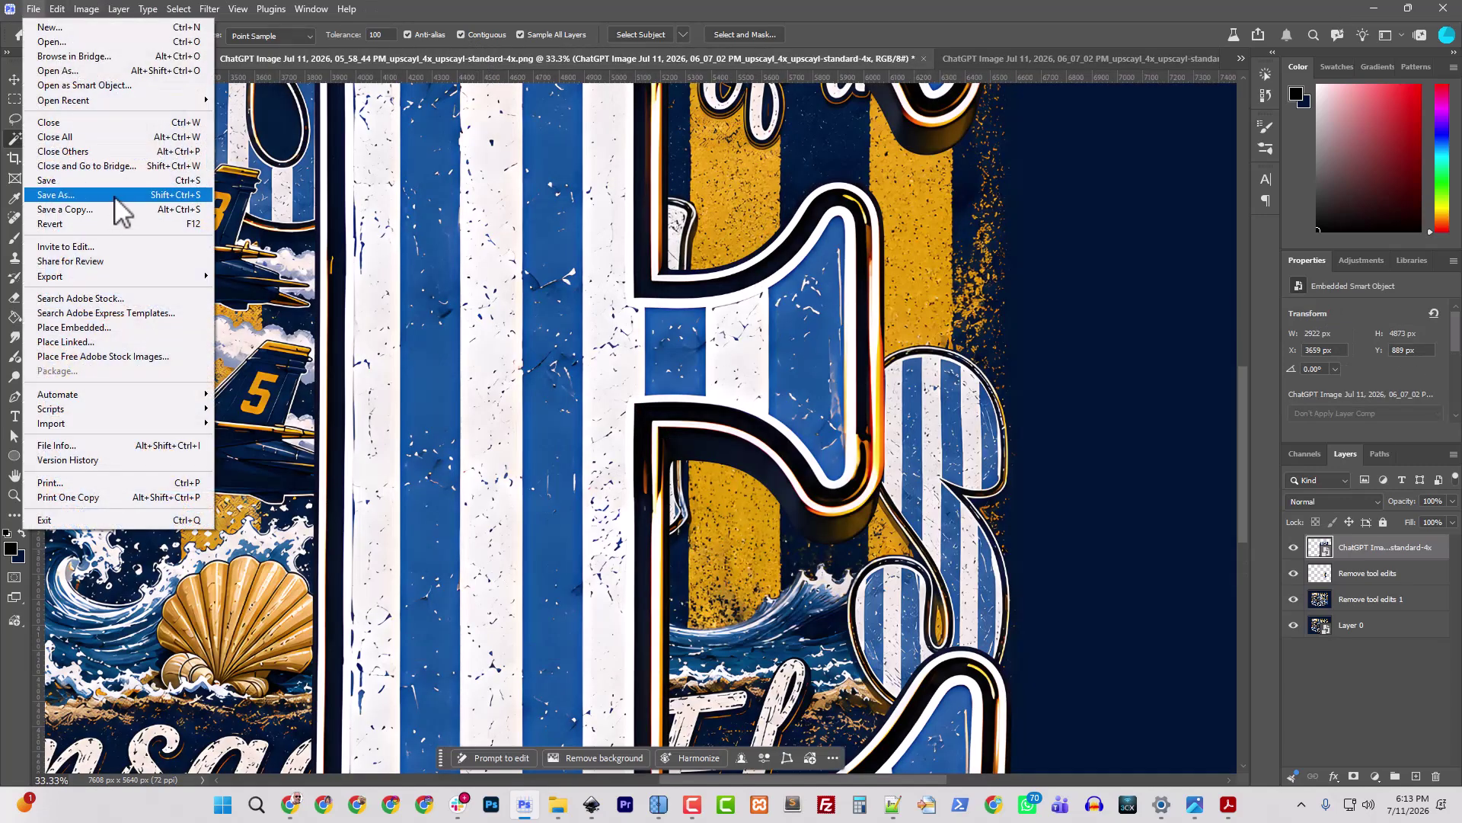
{"action": "left_click", "coordinate": [106, 195]}
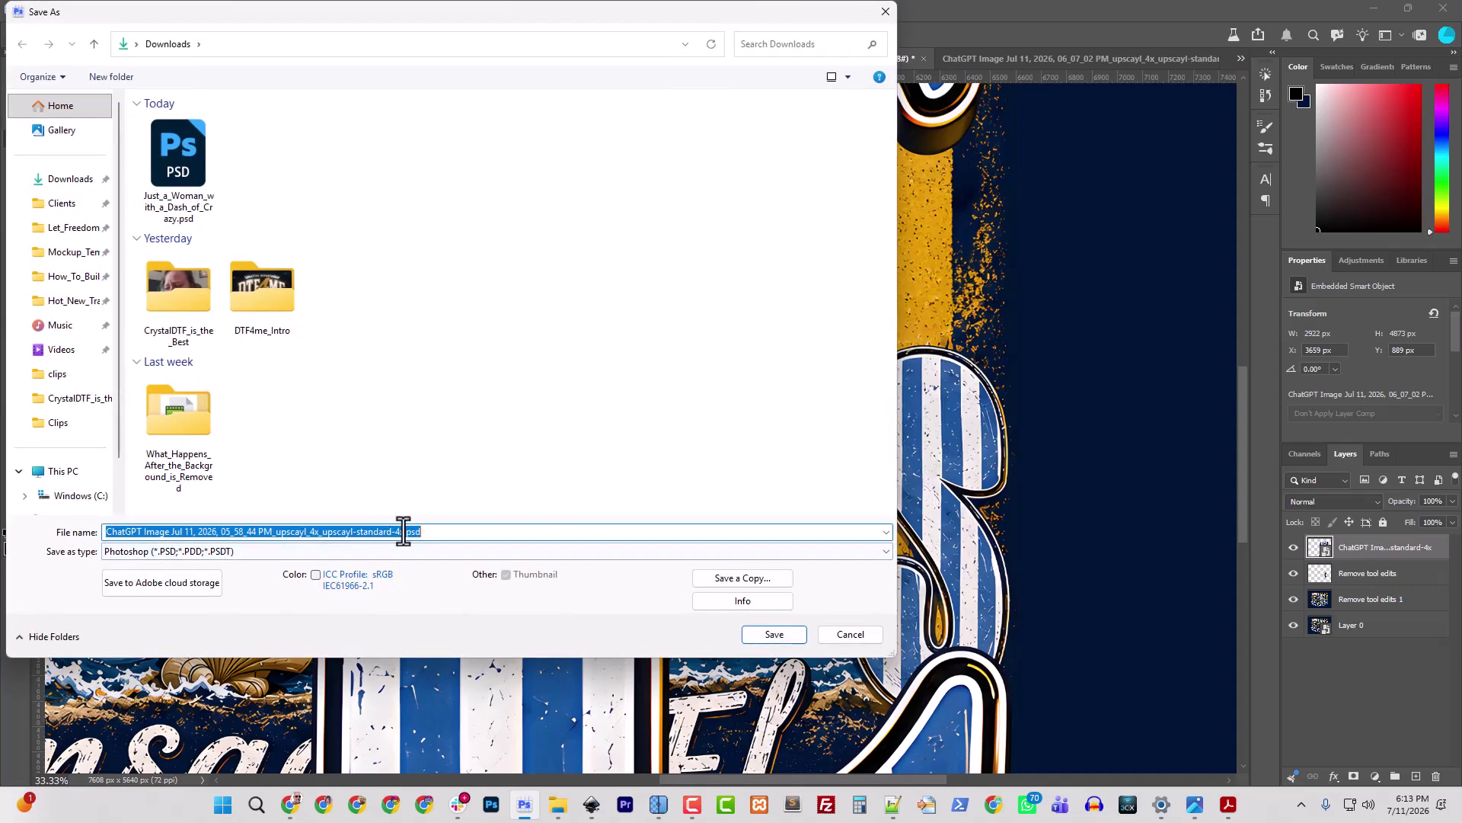
{"action": "left_click_drag", "start_coordinate": [404, 531], "coordinate": [4, 542]}
{"action": "type", "text": "Home_of_the_Blues"}
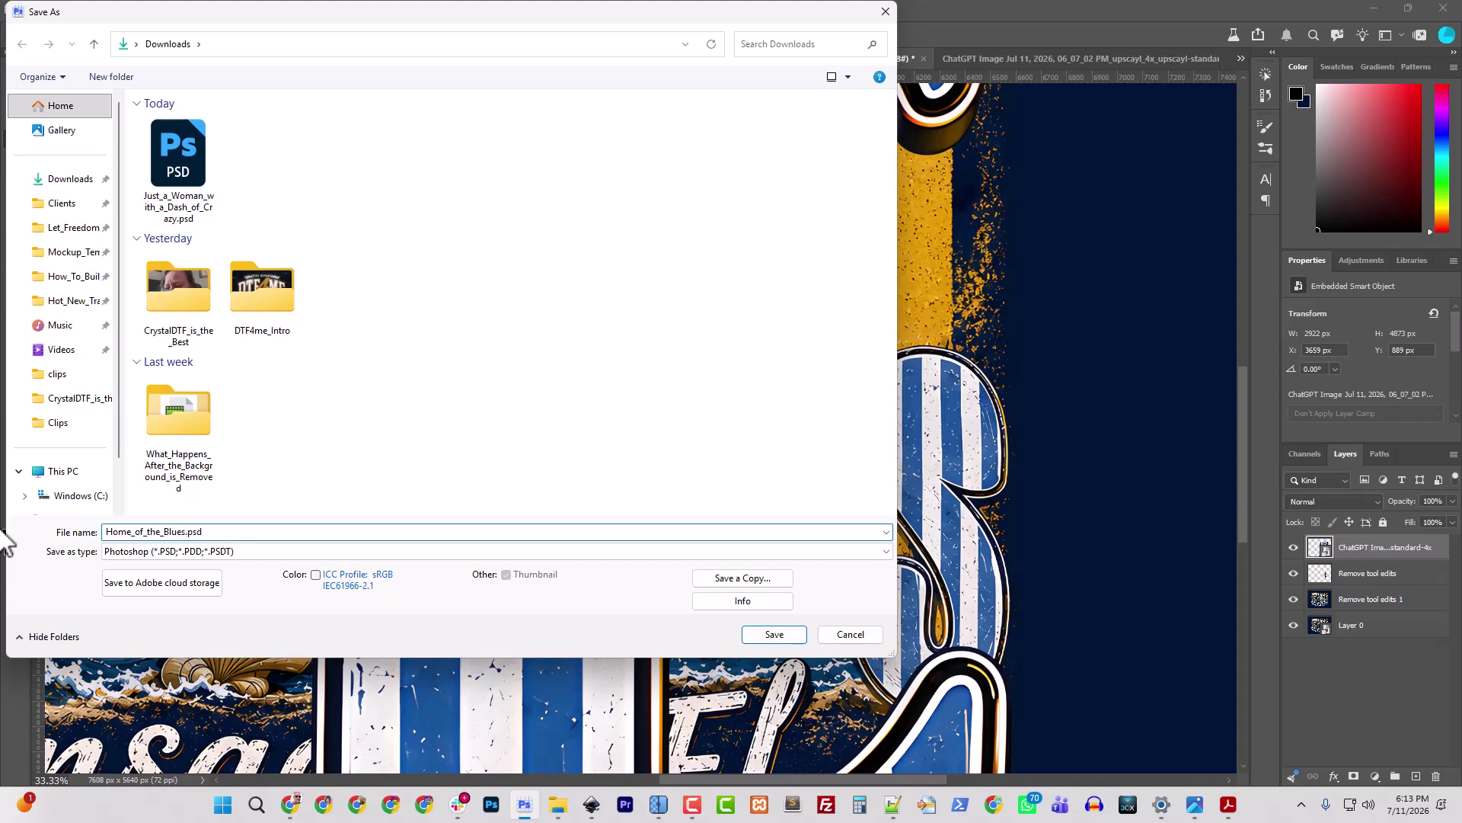
{"action": "key", "text": "Return"}
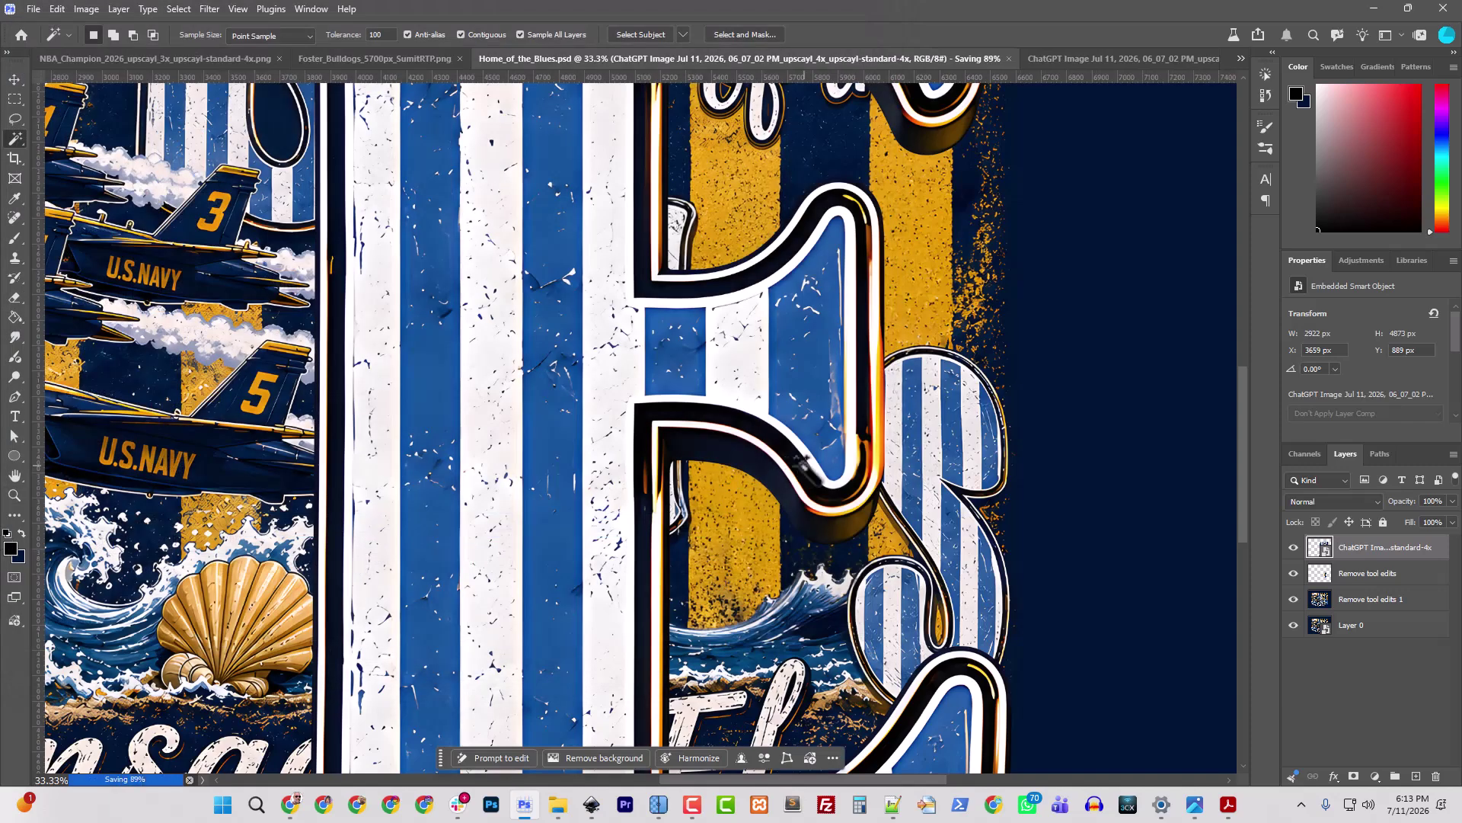
Step: Scale the placed letter E down to about 26.5% and position it between the U and S of BLUES
{"action": "key", "text": "ctrl+minus"}
{"action": "key", "text": "ctrl+minus"}
{"action": "key", "text": "ctrl+t"}
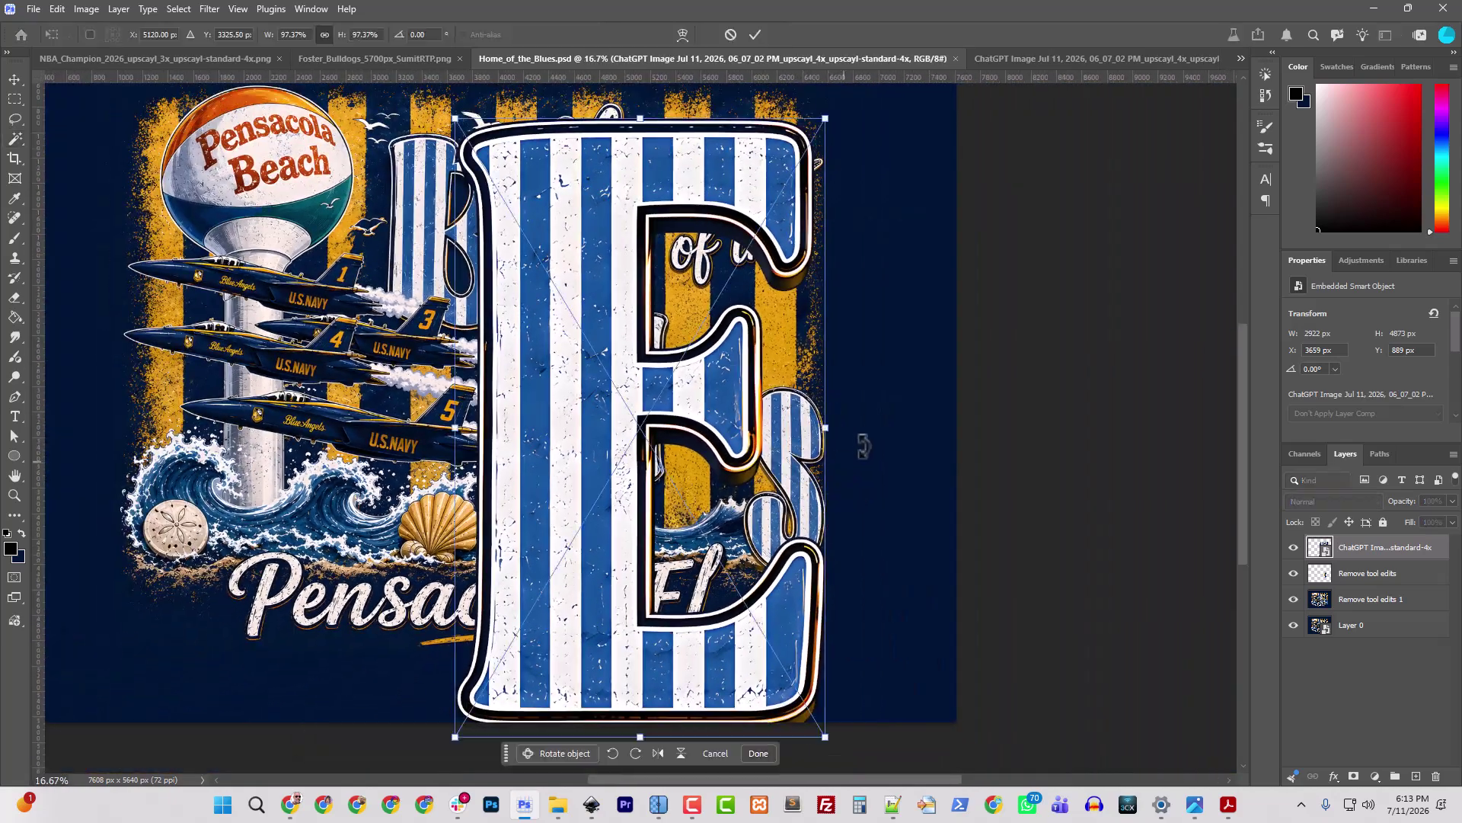
{"action": "left_click_drag", "start_coordinate": [834, 112], "coordinate": [584, 531]}
{"action": "left_click_drag", "start_coordinate": [564, 587], "coordinate": [757, 368]}
{"action": "left_click_drag", "start_coordinate": [776, 303], "coordinate": [752, 338]}
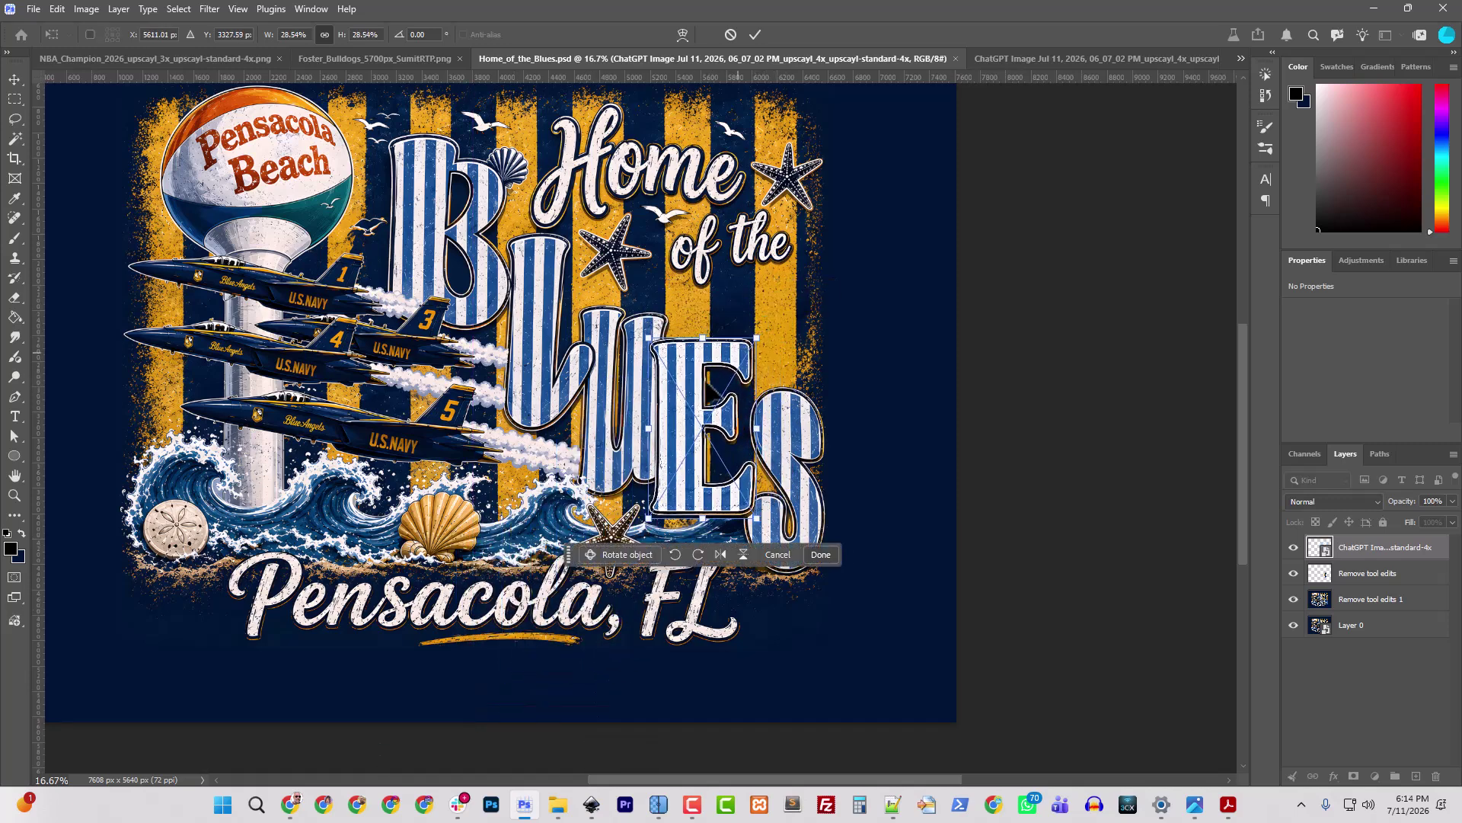
{"action": "left_click_drag", "start_coordinate": [682, 402], "coordinate": [714, 412]}
{"action": "left_click_drag", "start_coordinate": [773, 527], "coordinate": [715, 500]}
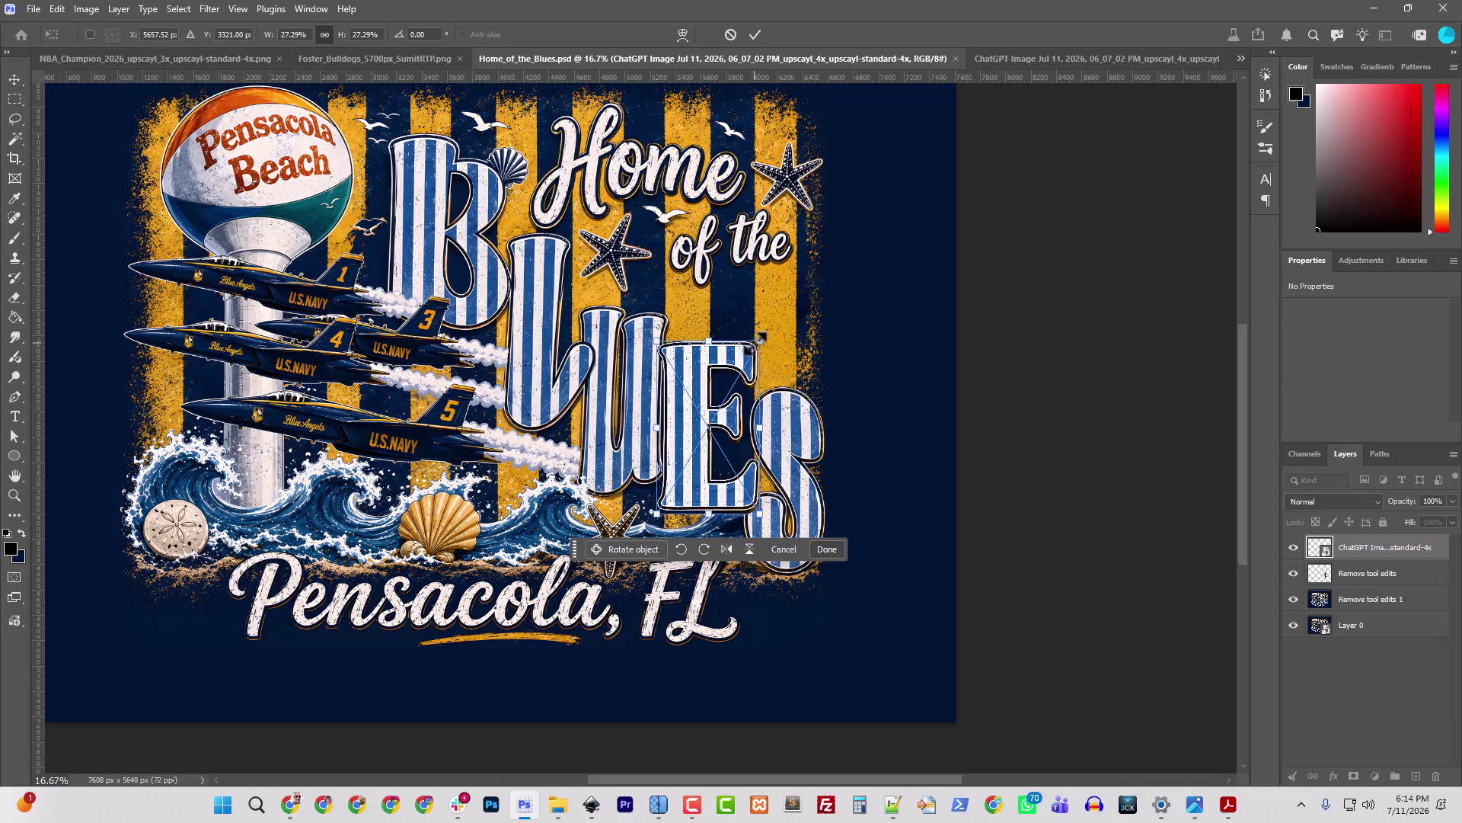
{"action": "left_click_drag", "start_coordinate": [760, 338], "coordinate": [759, 348]}
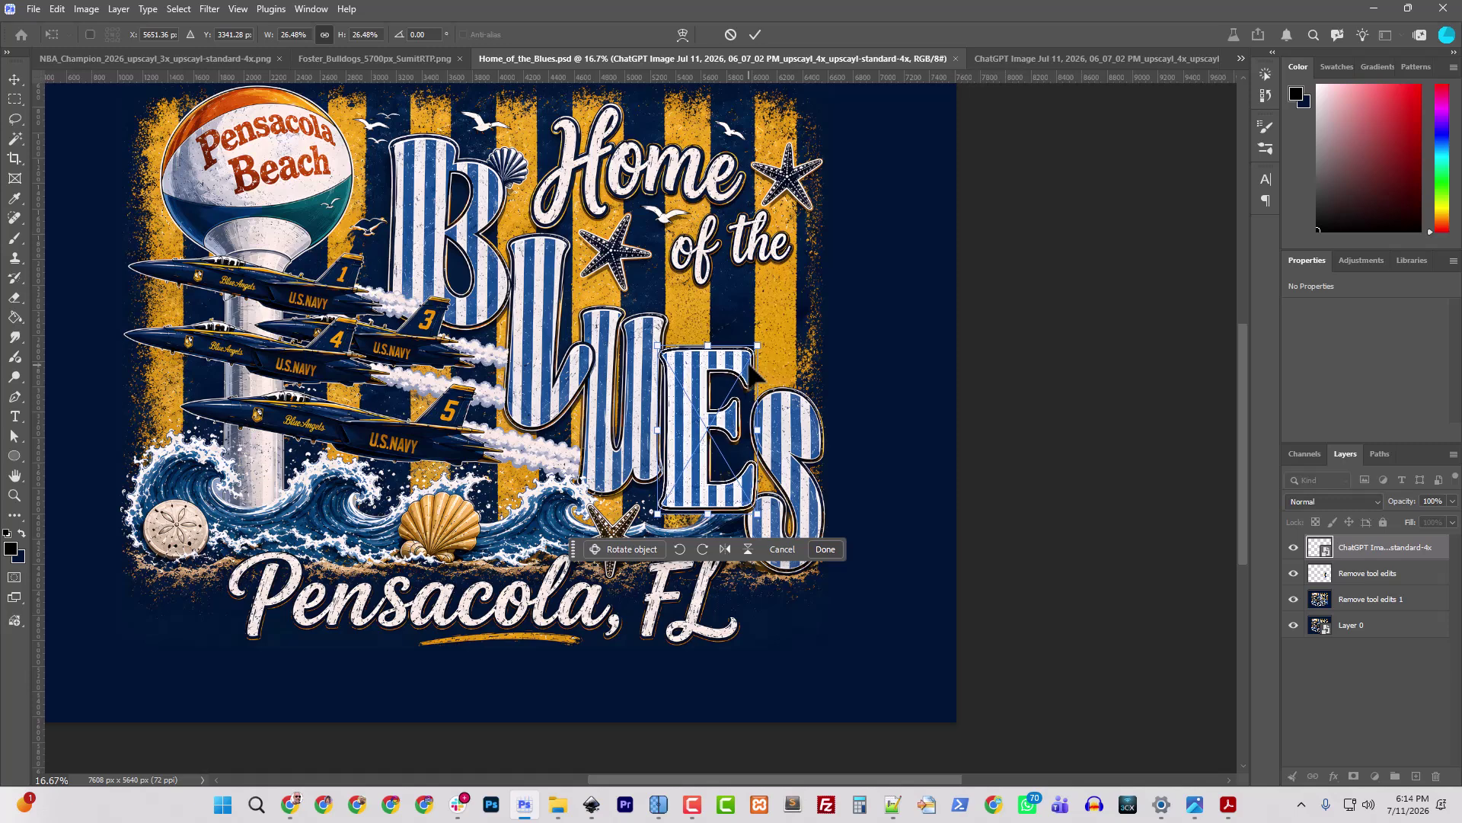
{"action": "key", "text": "Return"}
{"action": "key", "text": "w"}
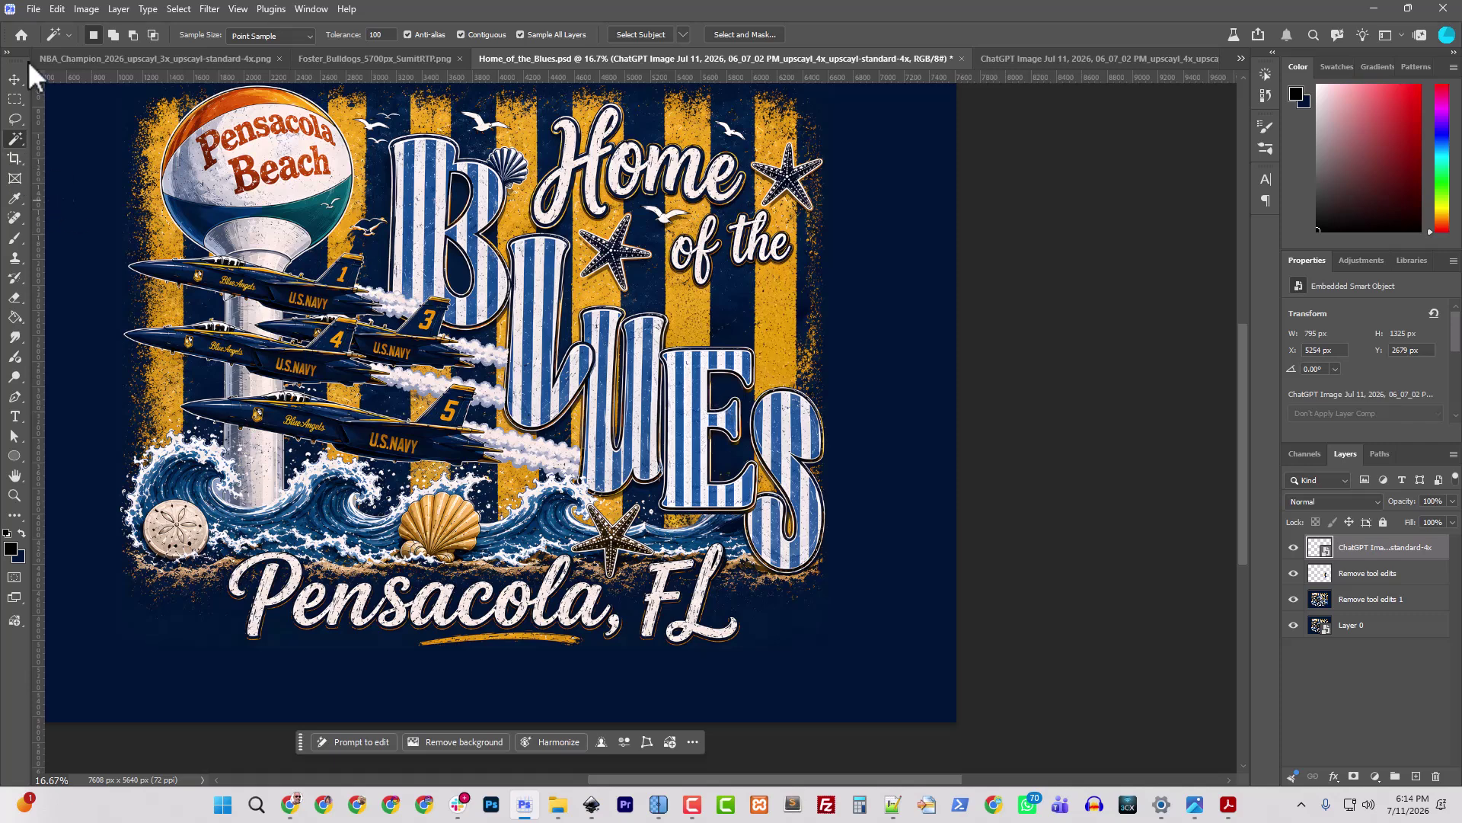
Step: Warp the letter E so its upper-right and lower-right corners slope downward to match the neighbouring letters
{"action": "left_click", "coordinate": [57, 11]}
{"action": "mouse_move", "coordinate": [140, 397]}
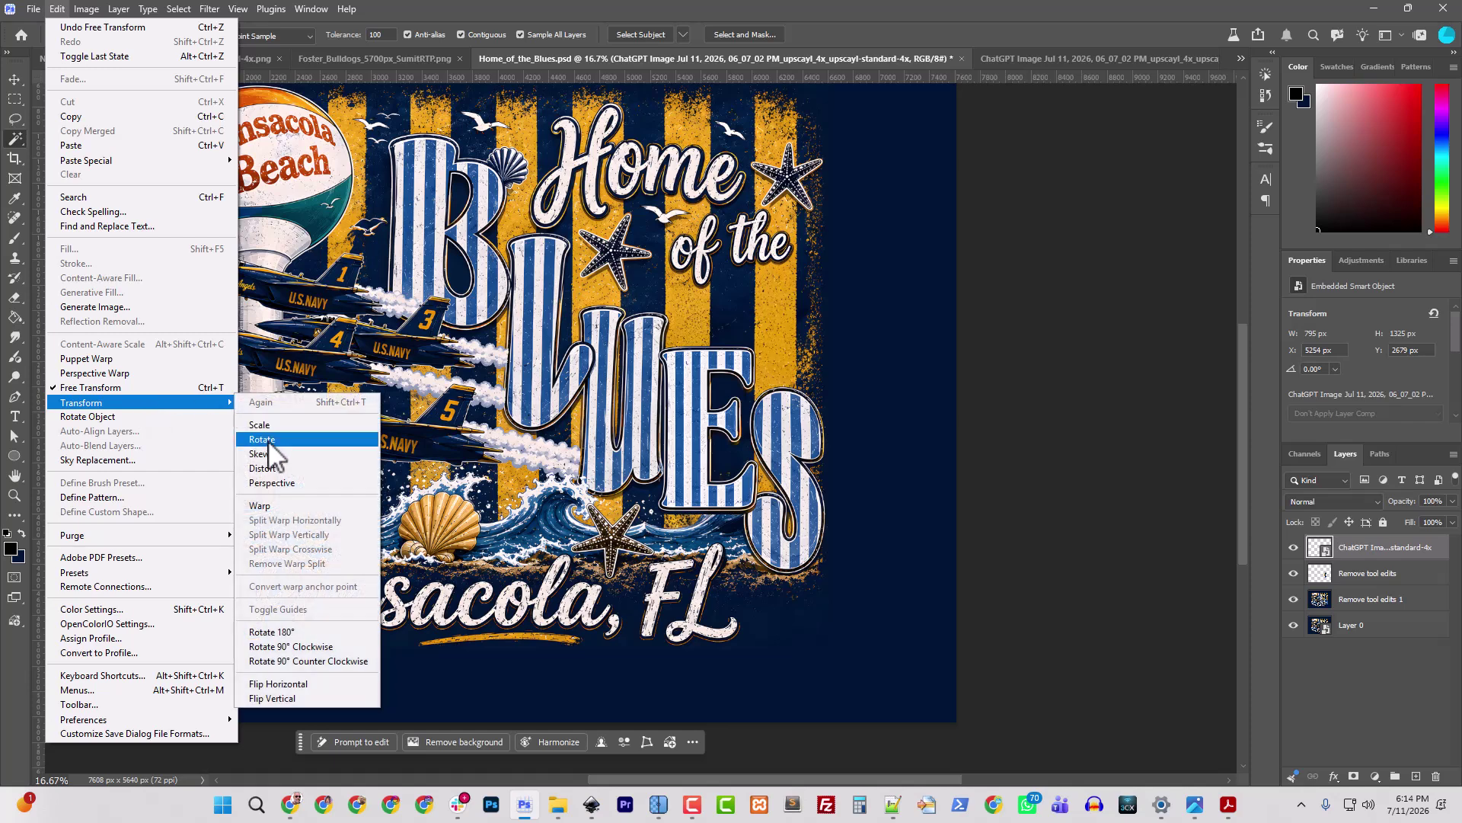
{"action": "left_click", "coordinate": [278, 506]}
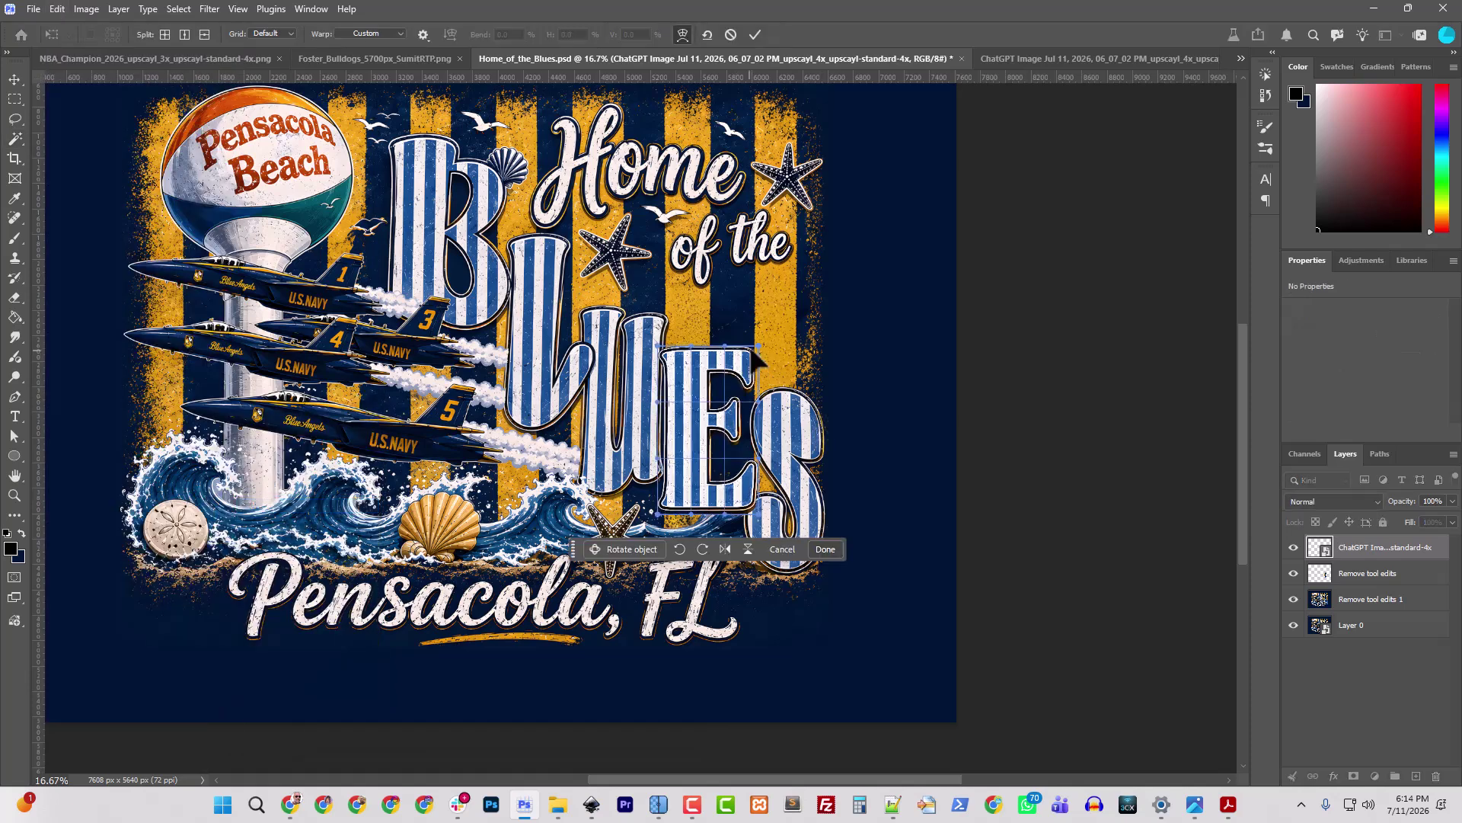
{"action": "left_click_drag", "start_coordinate": [759, 346], "coordinate": [733, 354]}
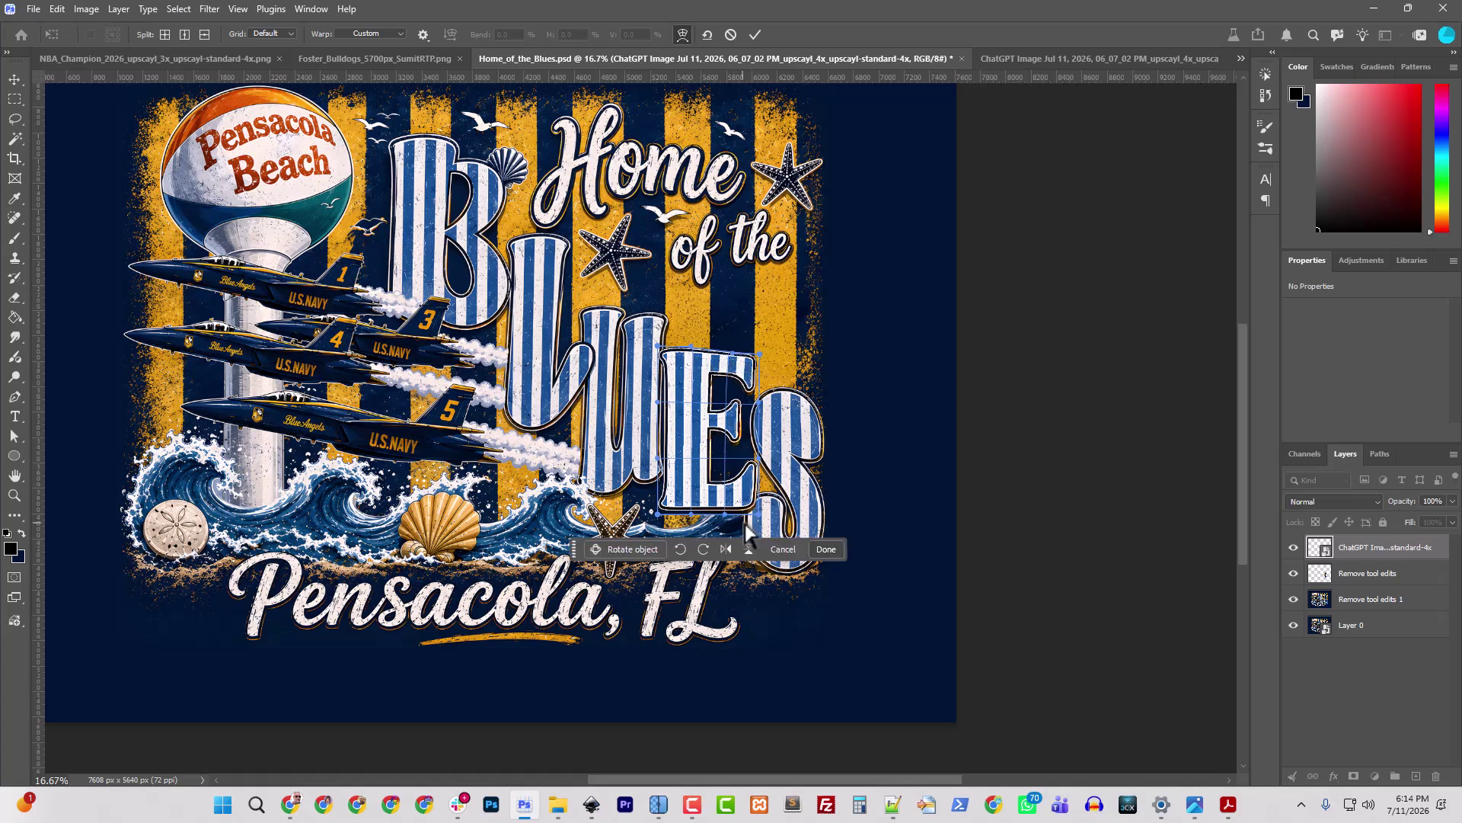
{"action": "left_click_drag", "start_coordinate": [758, 515], "coordinate": [730, 536]}
{"action": "key", "text": "Return"}
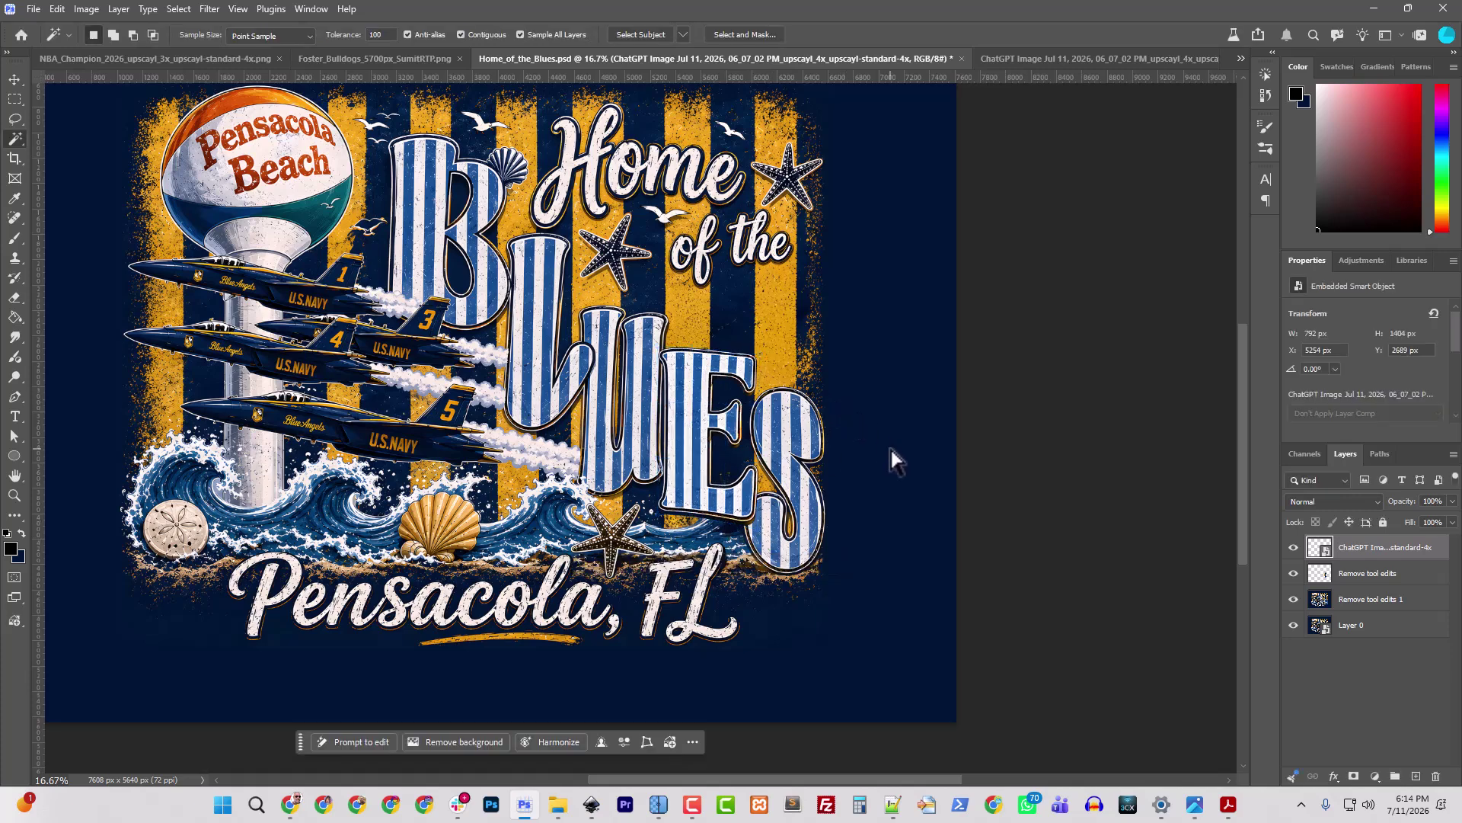
Step: Place the upscaled bow image from File Explorer into the Home_of_the_Blues artwork at 100% size
{"action": "left_click", "coordinate": [568, 814]}
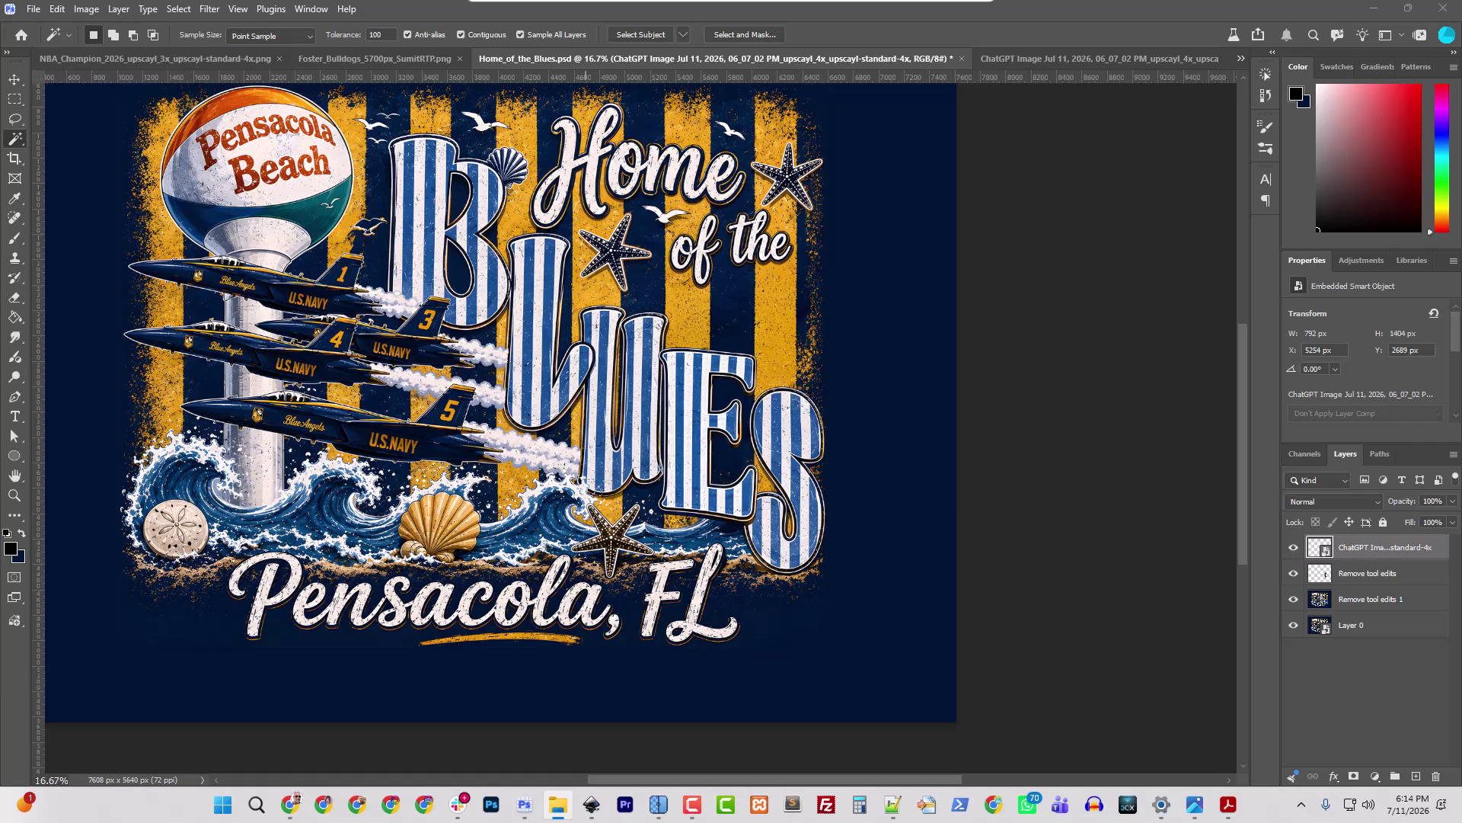
{"action": "left_click_drag", "start_coordinate": [530, 442], "coordinate": [680, 393]}
{"action": "left_click_drag", "start_coordinate": [681, 393], "coordinate": [689, 346]}
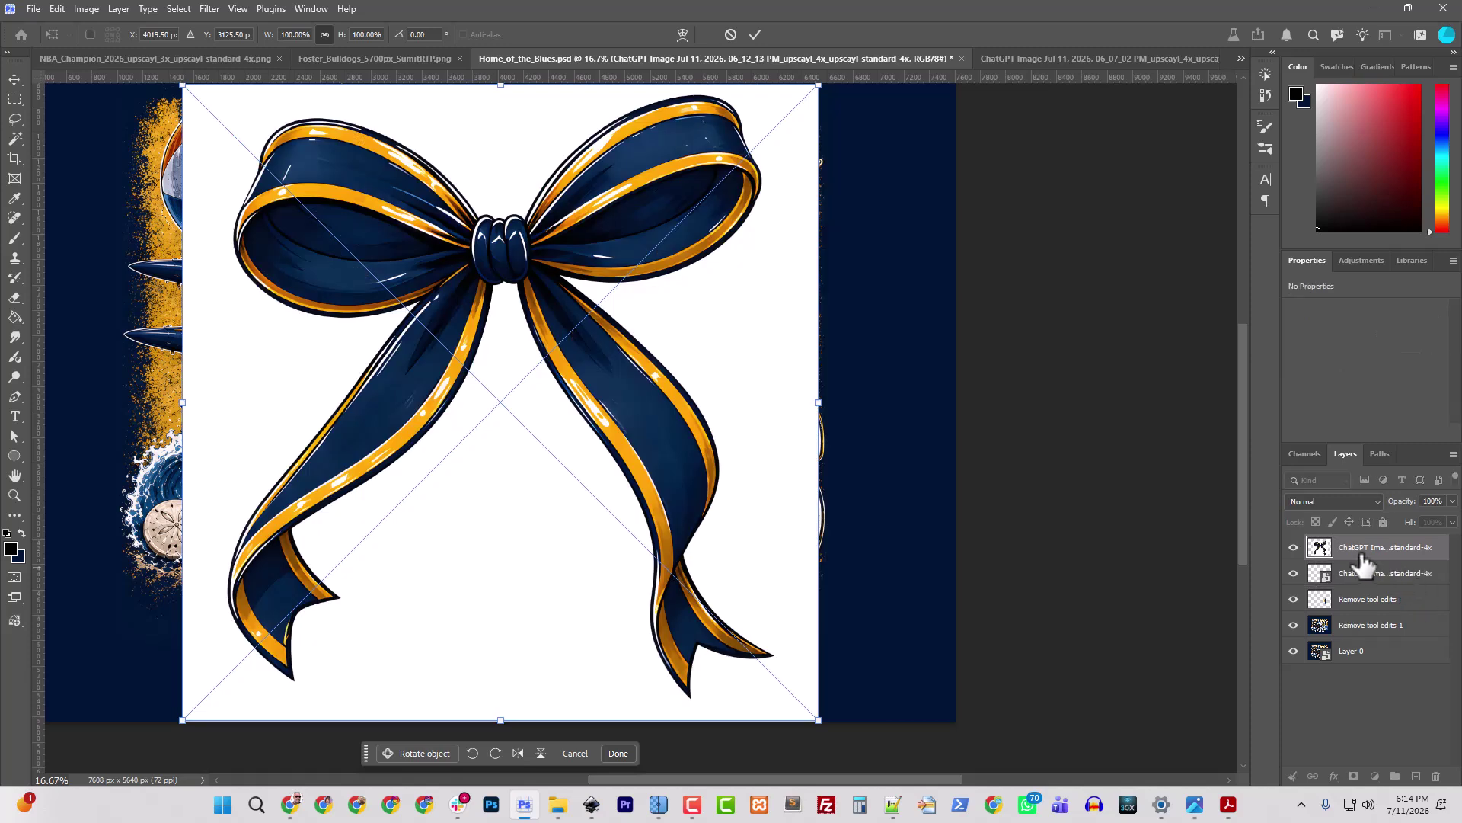
{"action": "key", "text": "Return"}
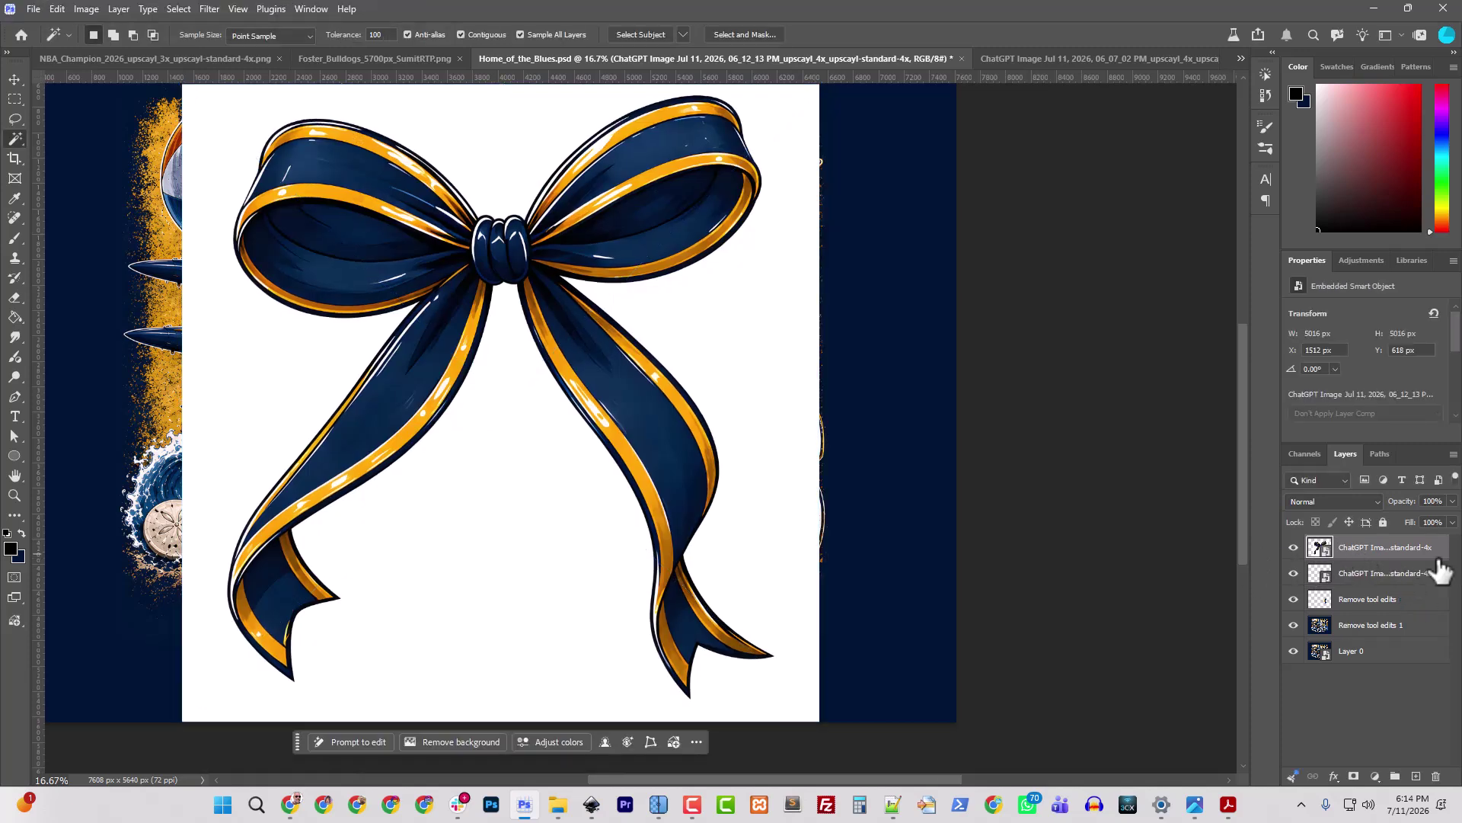
Step: Rename the letter's smart object layer to E and the bow's smart object layer to Bow
{"action": "double_click", "coordinate": [1350, 574]}
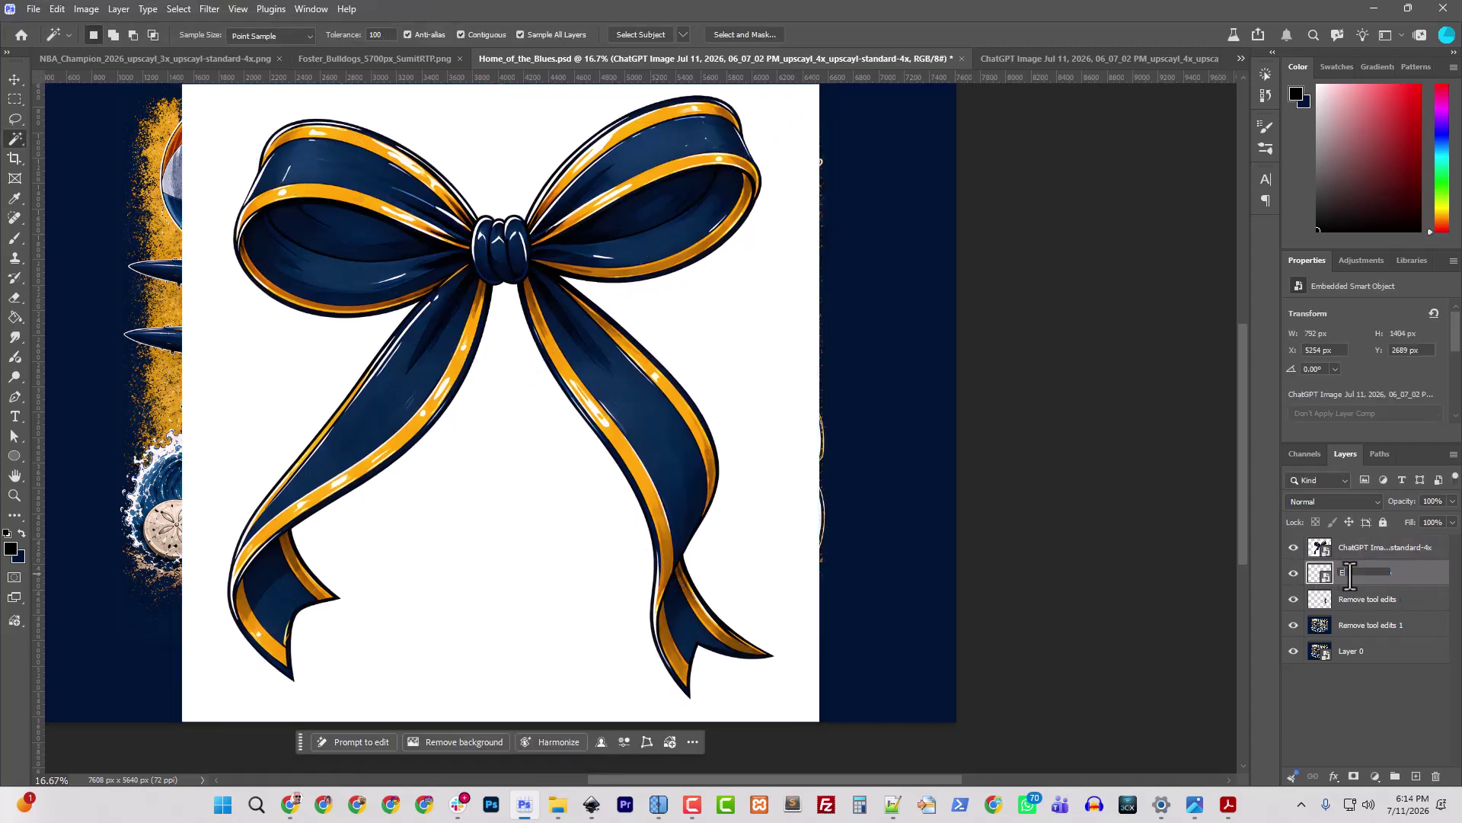
{"action": "type", "text": "E"}
{"action": "left_click", "coordinate": [1342, 548]}
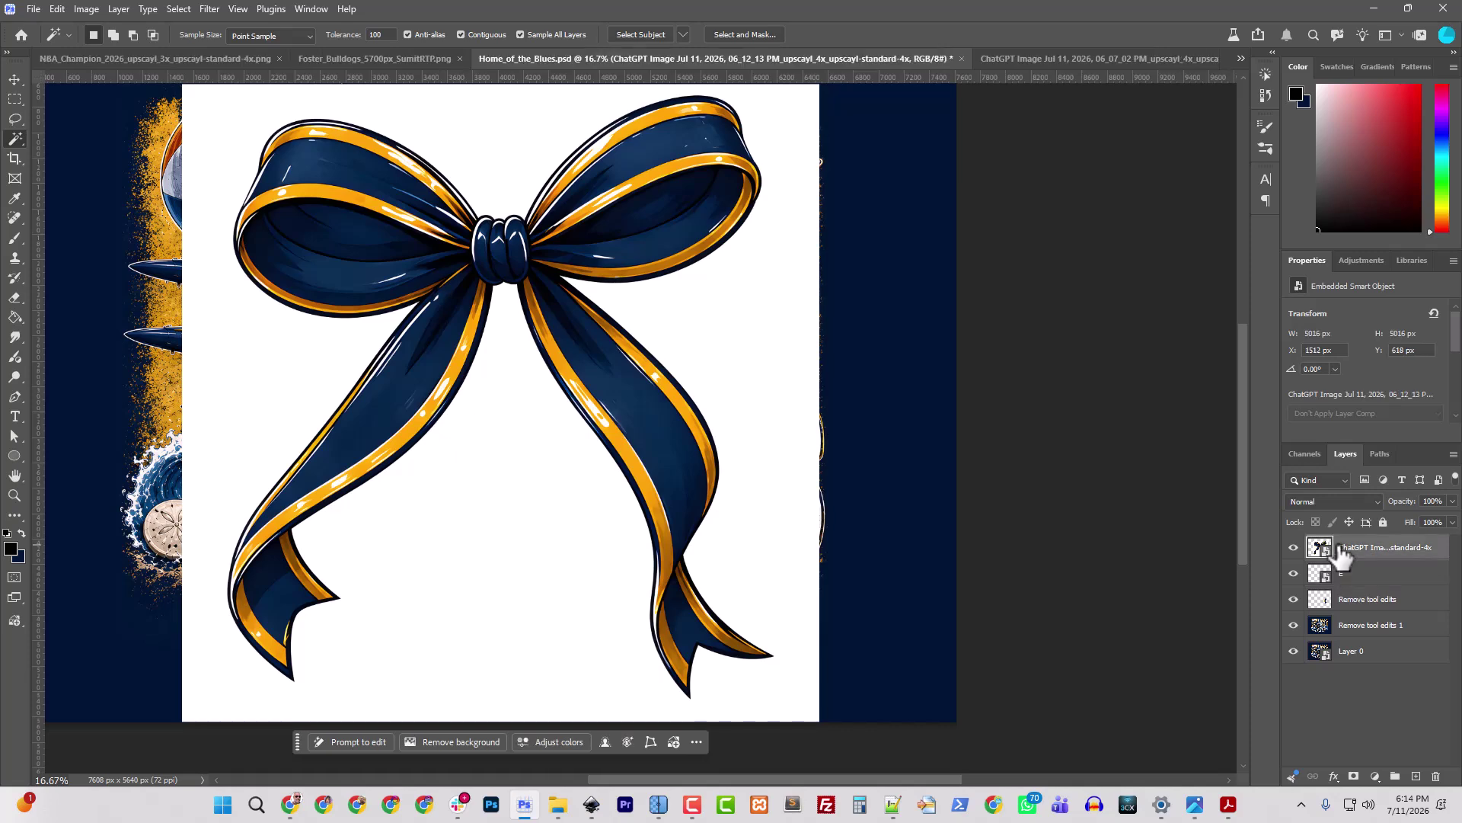
{"action": "double_click", "coordinate": [1342, 550]}
{"action": "left_click", "coordinate": [1386, 432]}
{"action": "double_click", "coordinate": [1368, 548]}
{"action": "type", "text": "Bow"}
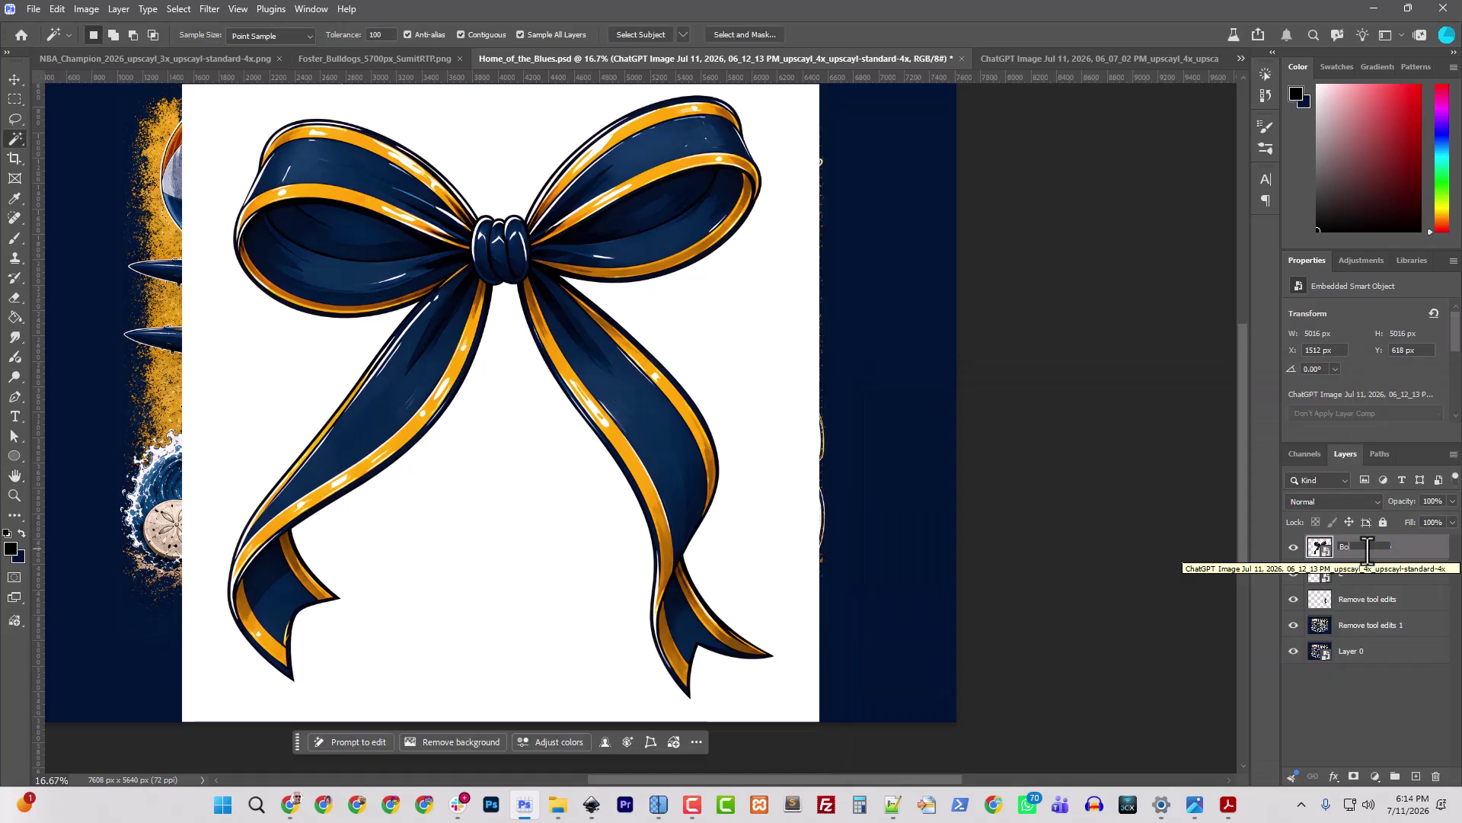
{"action": "key", "text": "Return"}
Step: Open the Bow's smart object contents, select its white background with the Magic Wand, and unlock the Background layer
{"action": "double_click", "coordinate": [1325, 556]}
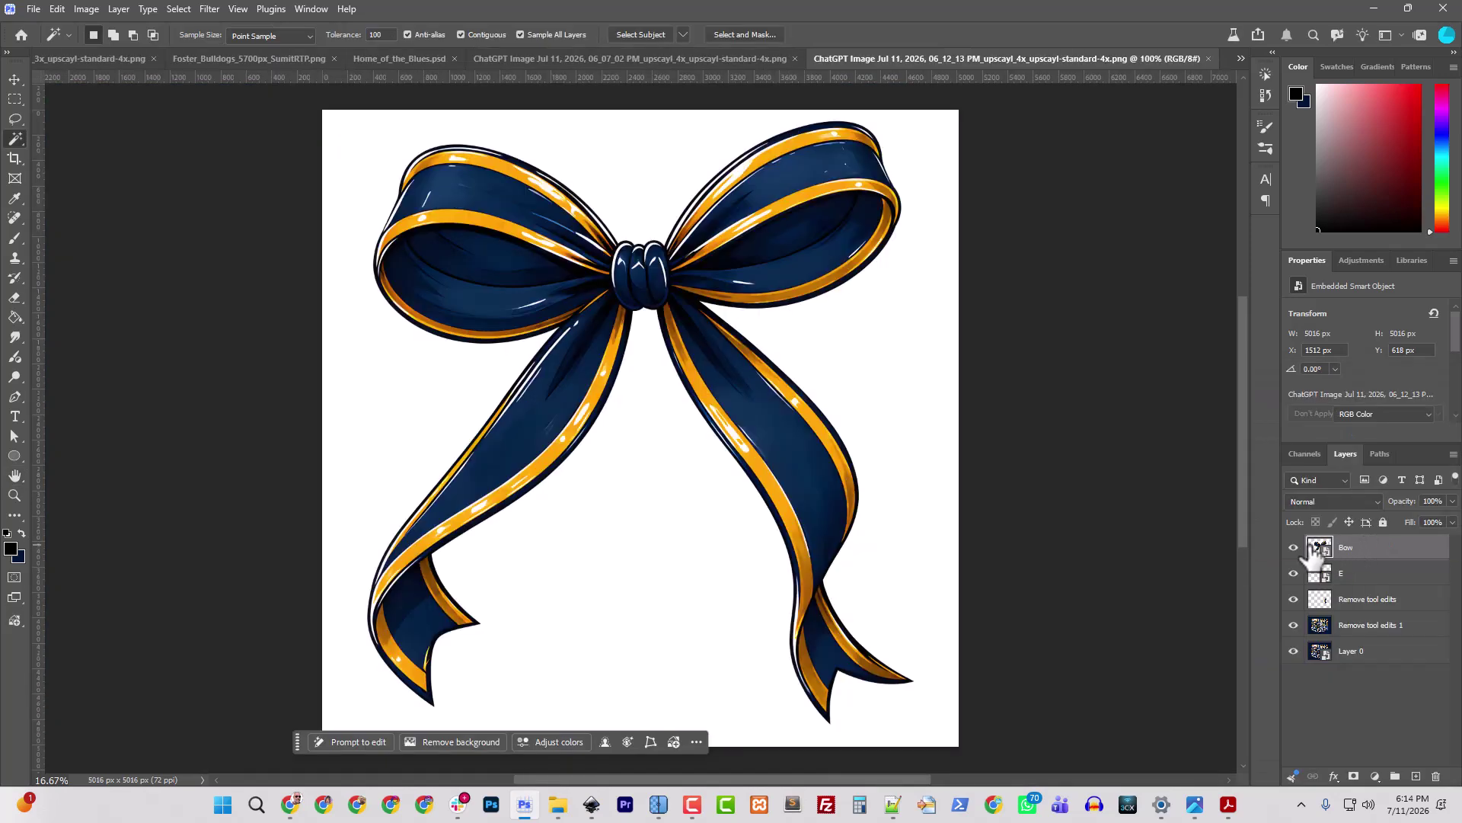
{"action": "left_click", "coordinate": [669, 194]}
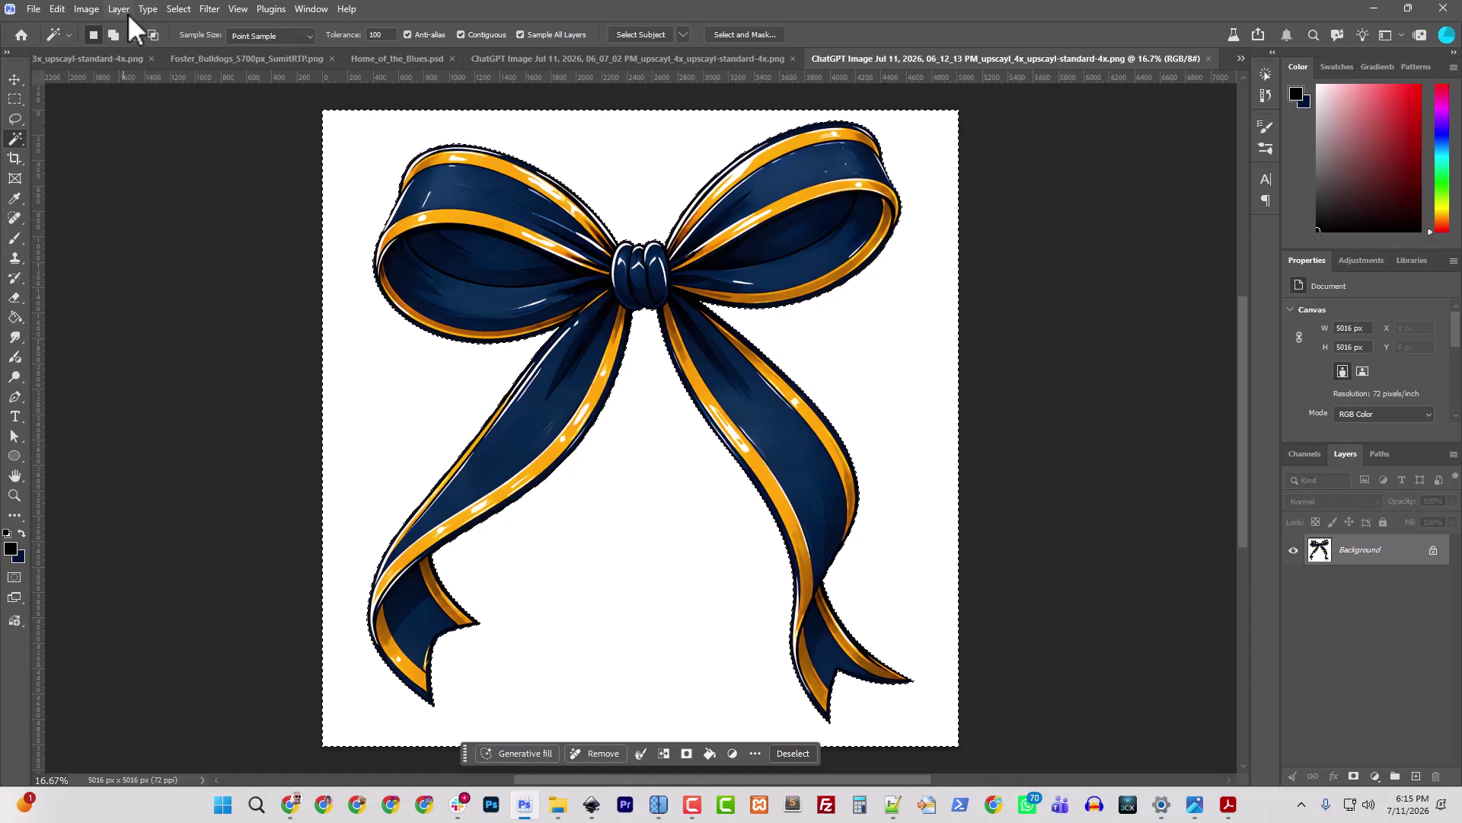
{"action": "left_click", "coordinate": [1432, 550]}
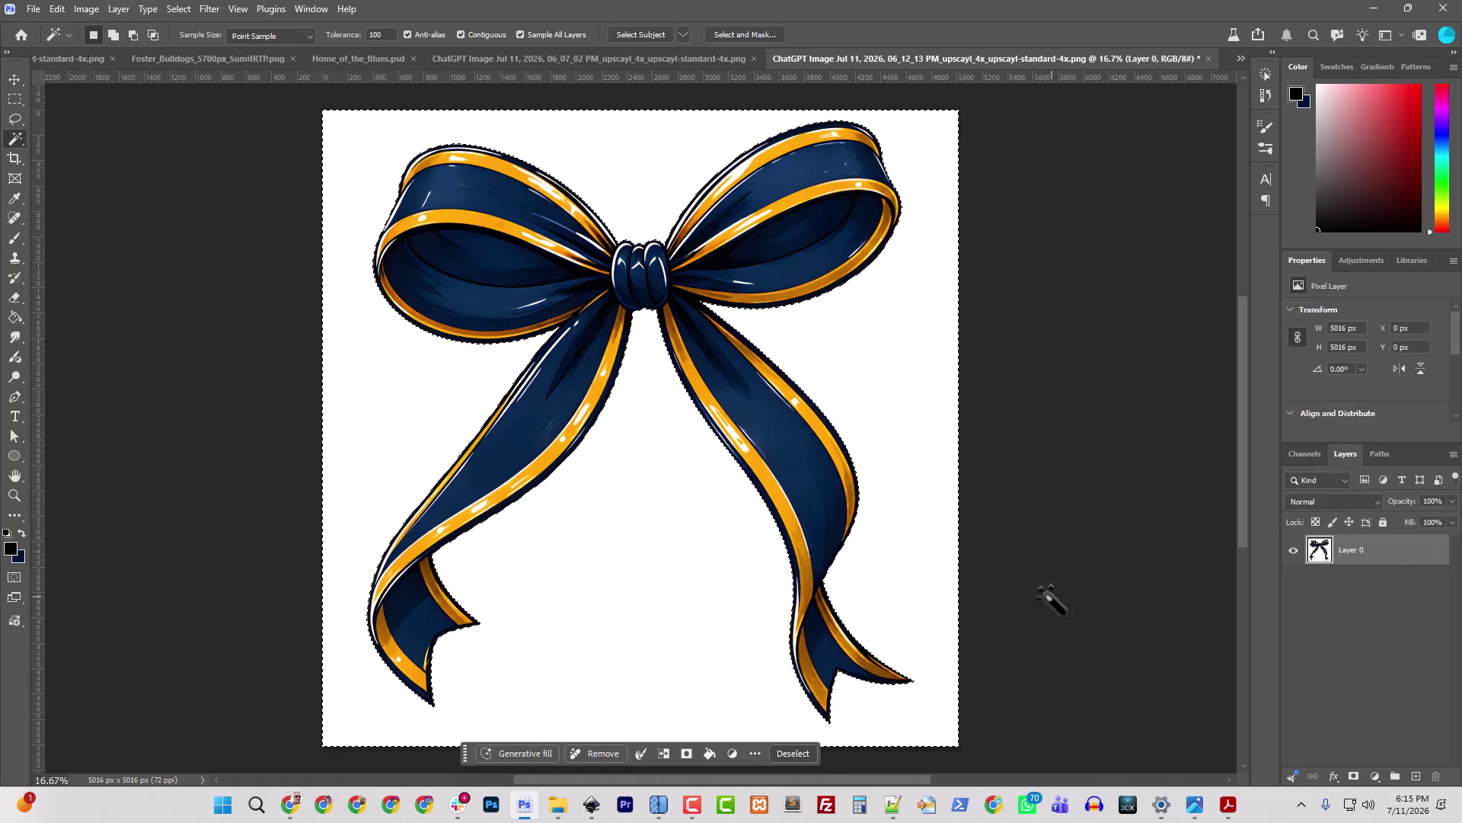
{"action": "key", "text": "Delete"}
{"action": "key", "text": "ctrl+z"}
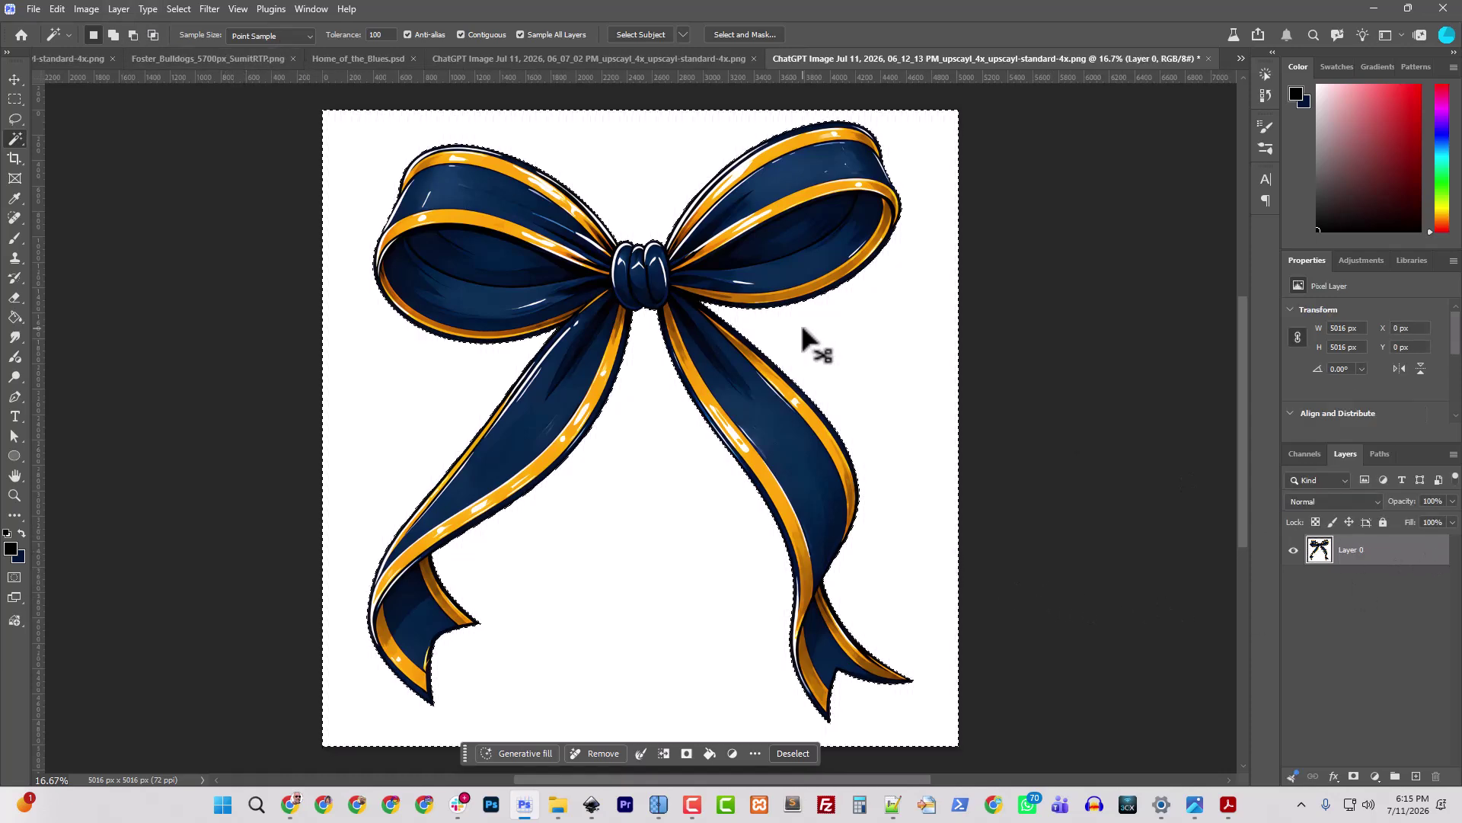
Step: Expand the selection around the bow, delete the selected white area, and clear the selection
{"action": "left_click", "coordinate": [180, 9]}
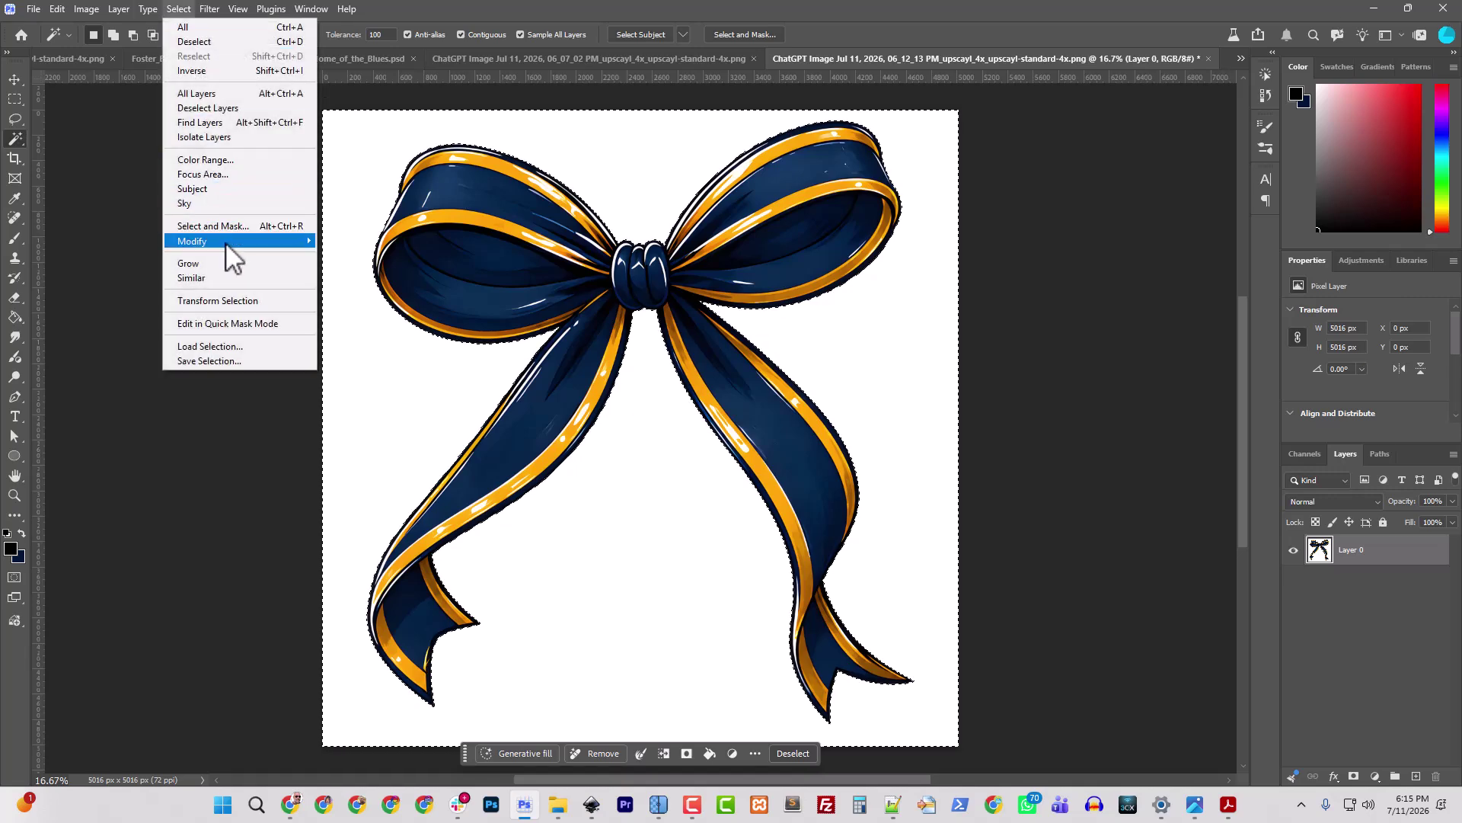
{"action": "mouse_move", "coordinate": [228, 241]}
{"action": "left_click", "coordinate": [411, 271]}
{"action": "key", "text": "Return"}
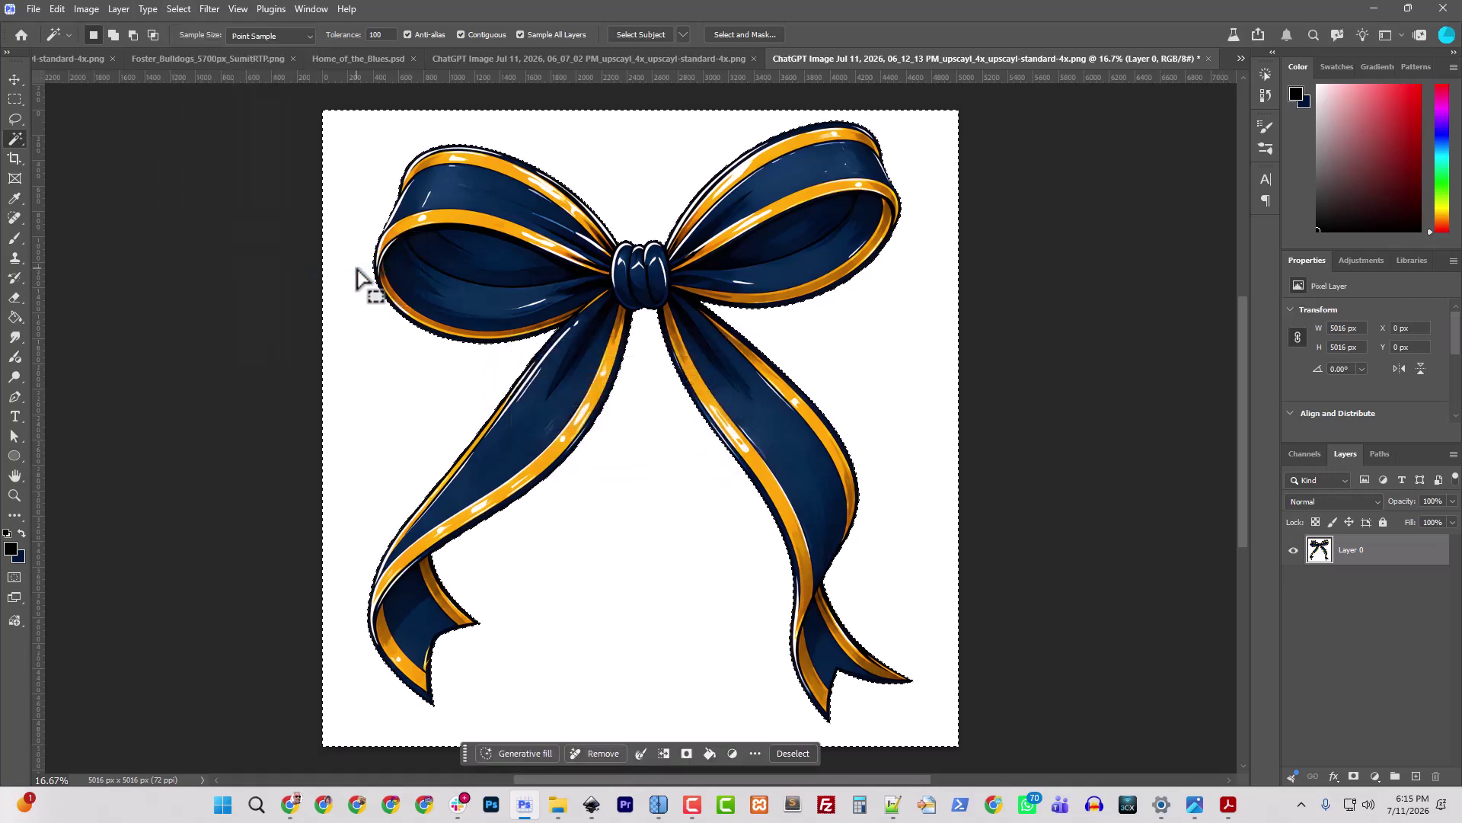
{"action": "key", "text": "Delete"}
{"action": "key", "text": "ctrl+d"}
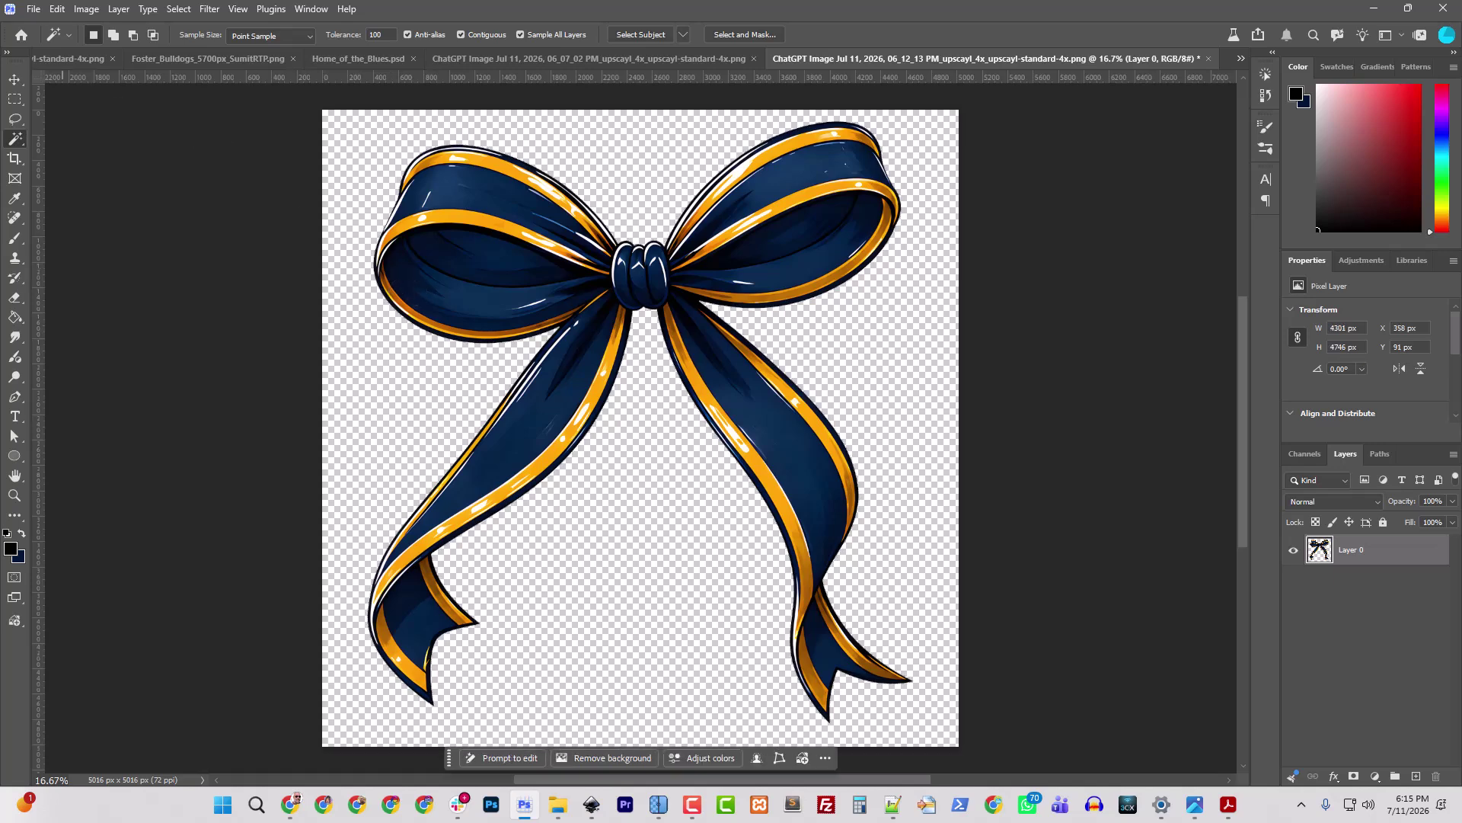
Step: Trim the transparent edges off the bow's canvas and save the smart object contents
{"action": "left_click", "coordinate": [83, 11]}
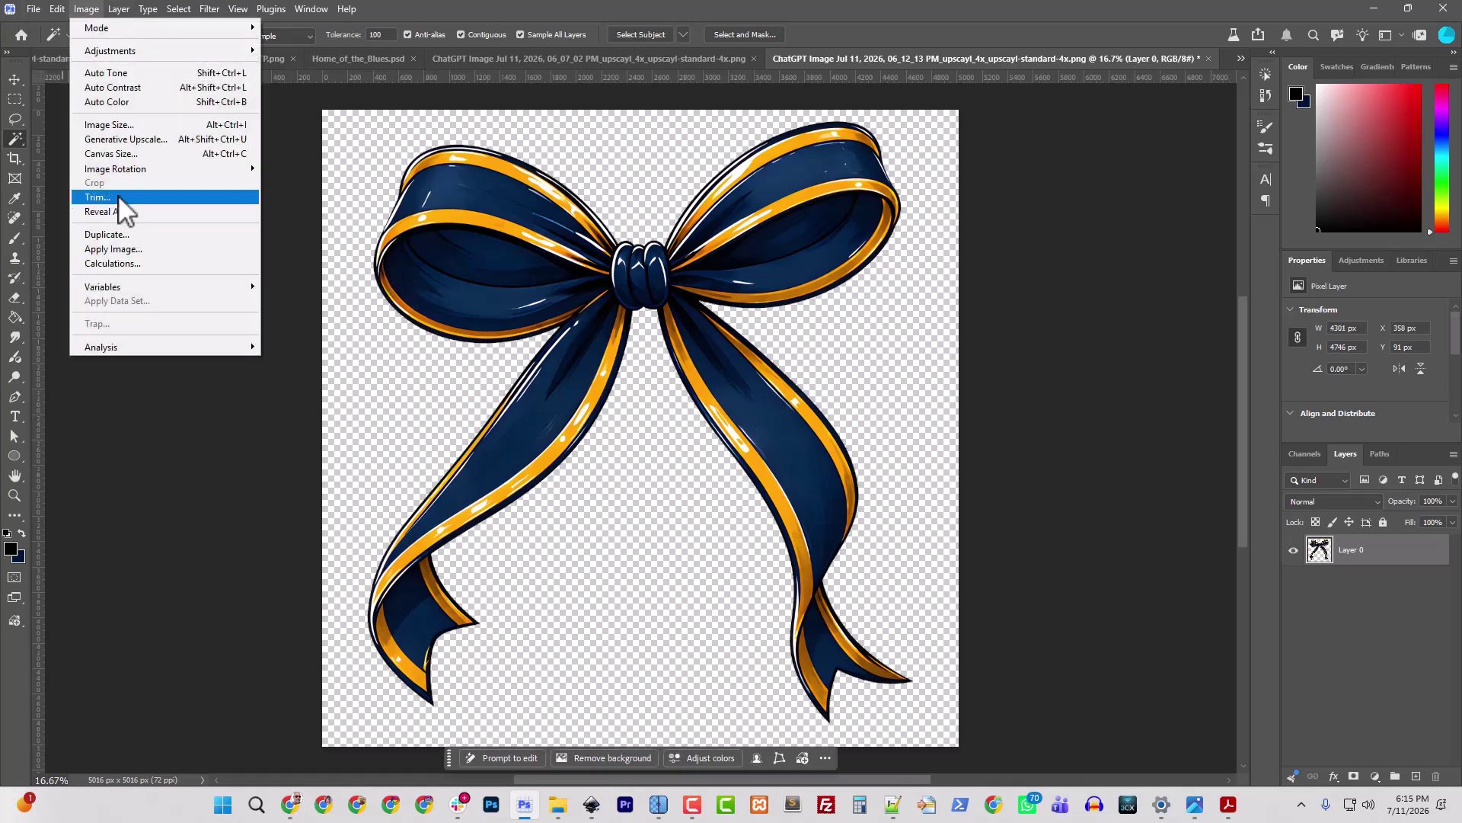
{"action": "left_click", "coordinate": [115, 202]}
{"action": "left_click", "coordinate": [722, 311]}
{"action": "key", "text": "ctrl+s"}
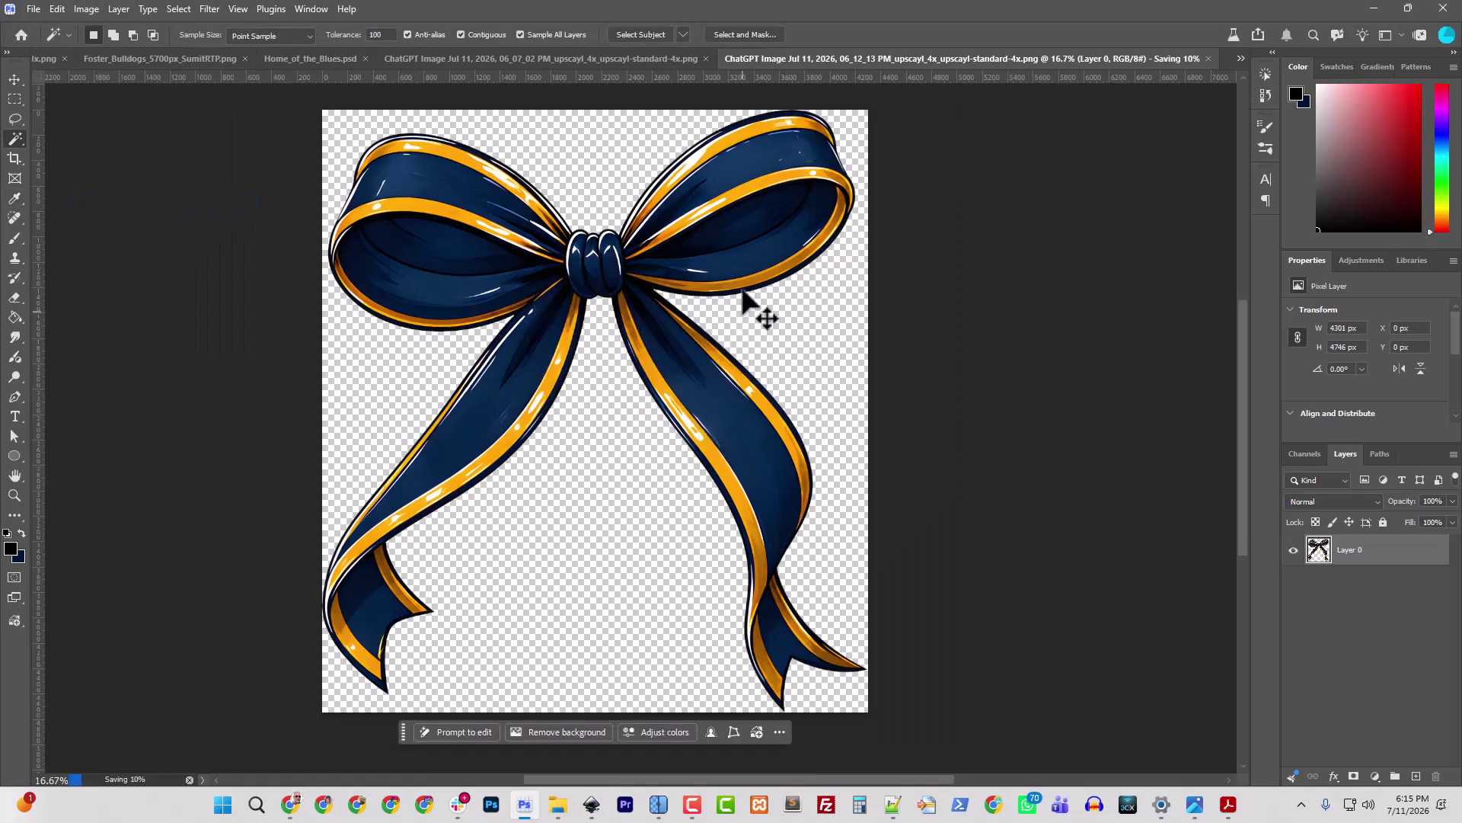
Step: Return to Home_of_the_Blues.psd, scale the bow to about 31%, and position it over the top of the E and S
{"action": "left_click", "coordinate": [332, 58]}
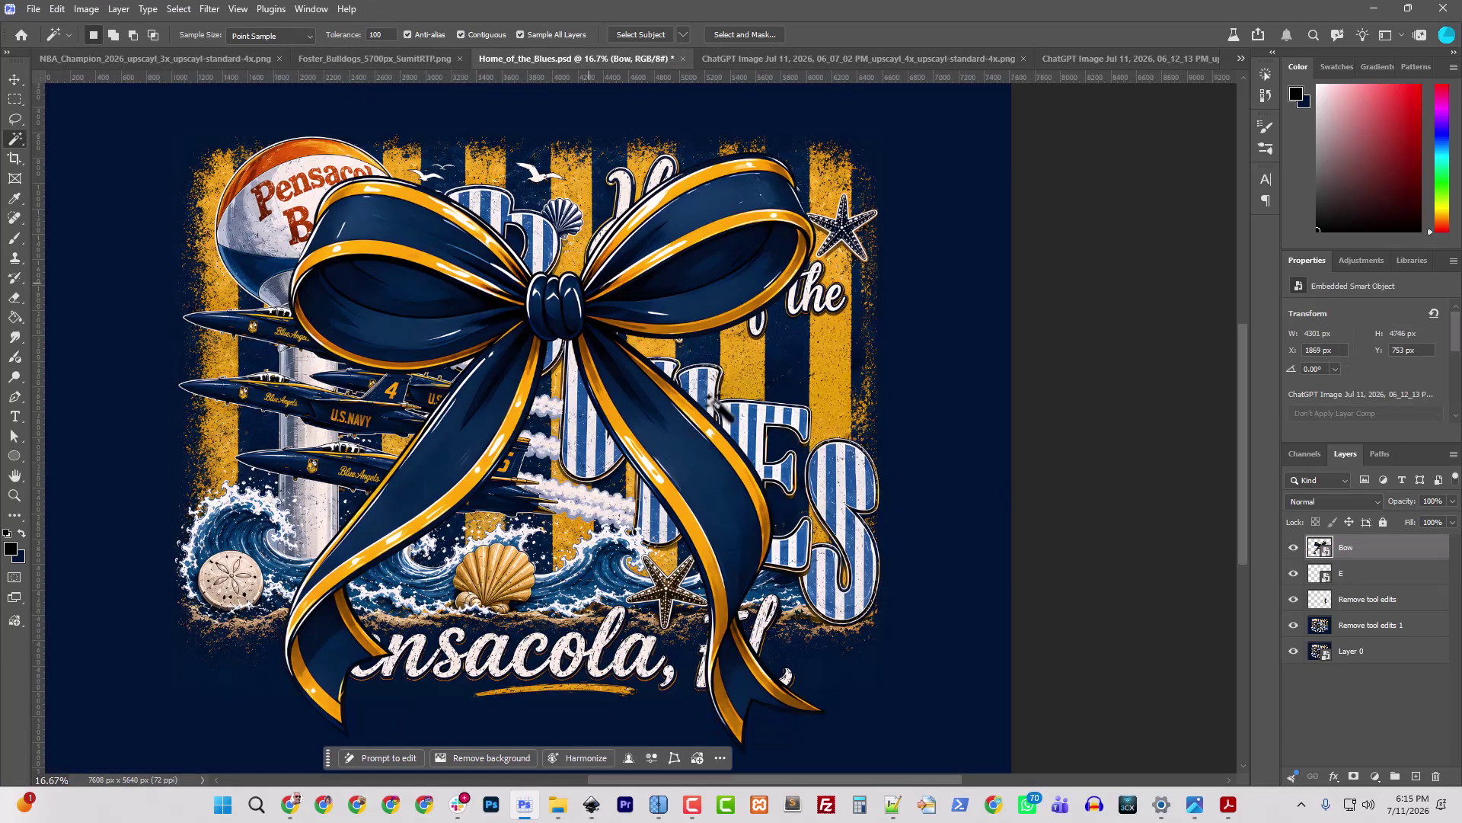
{"action": "key", "text": "ctrl+t"}
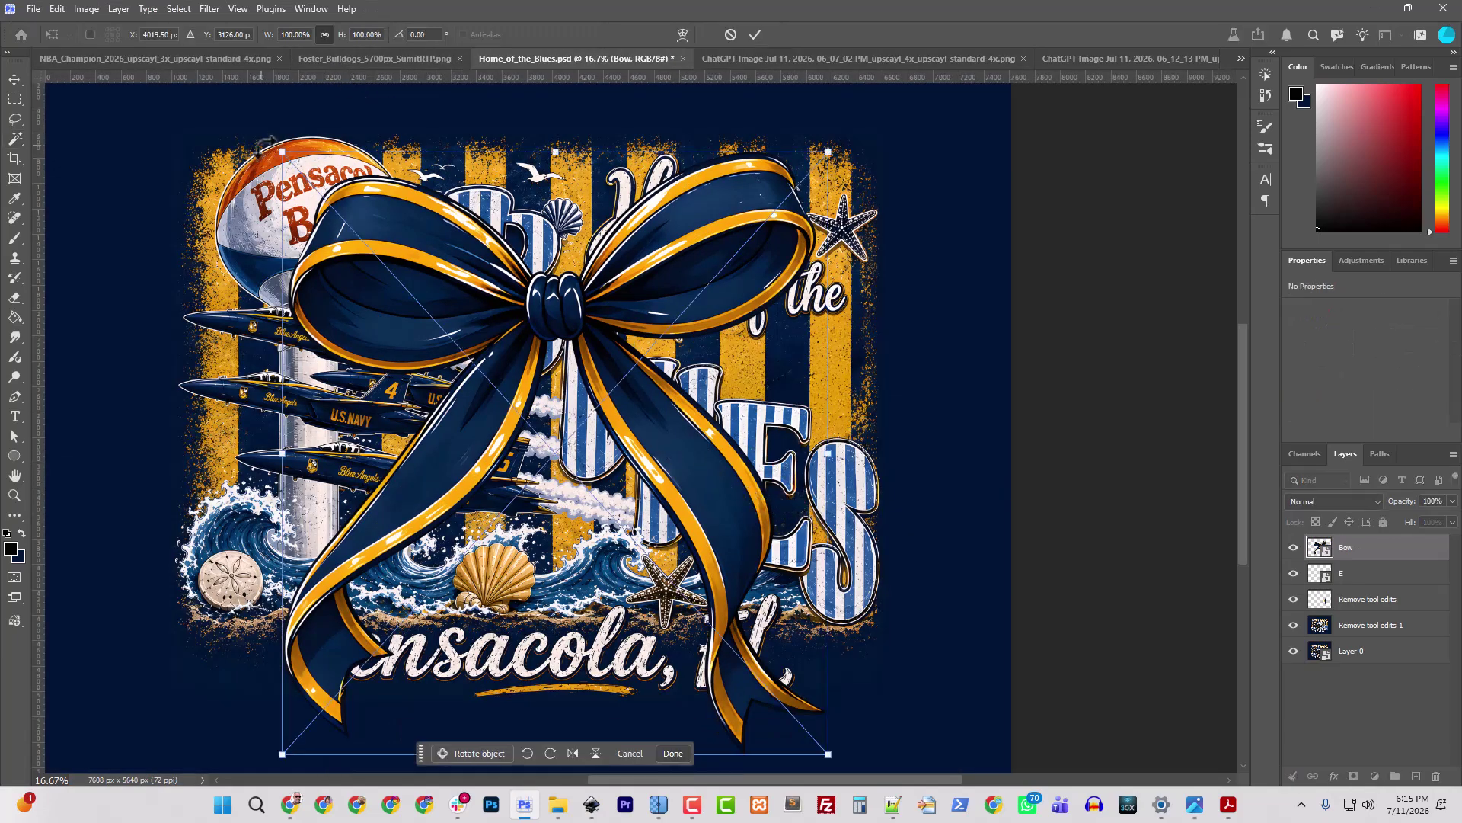
{"action": "left_click_drag", "start_coordinate": [279, 151], "coordinate": [636, 542]}
{"action": "left_click_drag", "start_coordinate": [736, 596], "coordinate": [792, 356]}
{"action": "left_click_drag", "start_coordinate": [690, 308], "coordinate": [703, 323]}
{"action": "left_click_drag", "start_coordinate": [780, 403], "coordinate": [771, 388]}
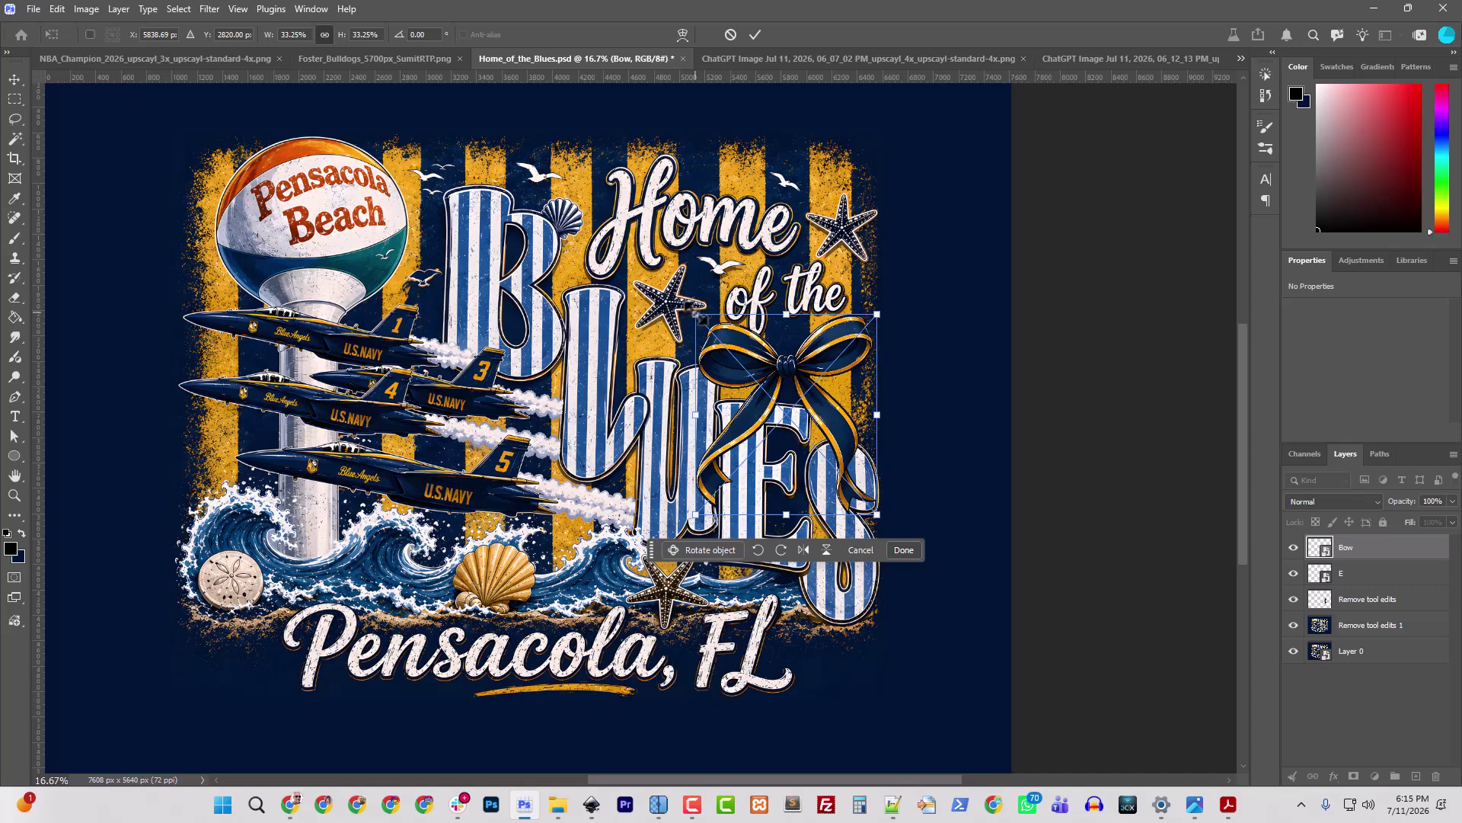
{"action": "left_click_drag", "start_coordinate": [698, 315], "coordinate": [708, 325]}
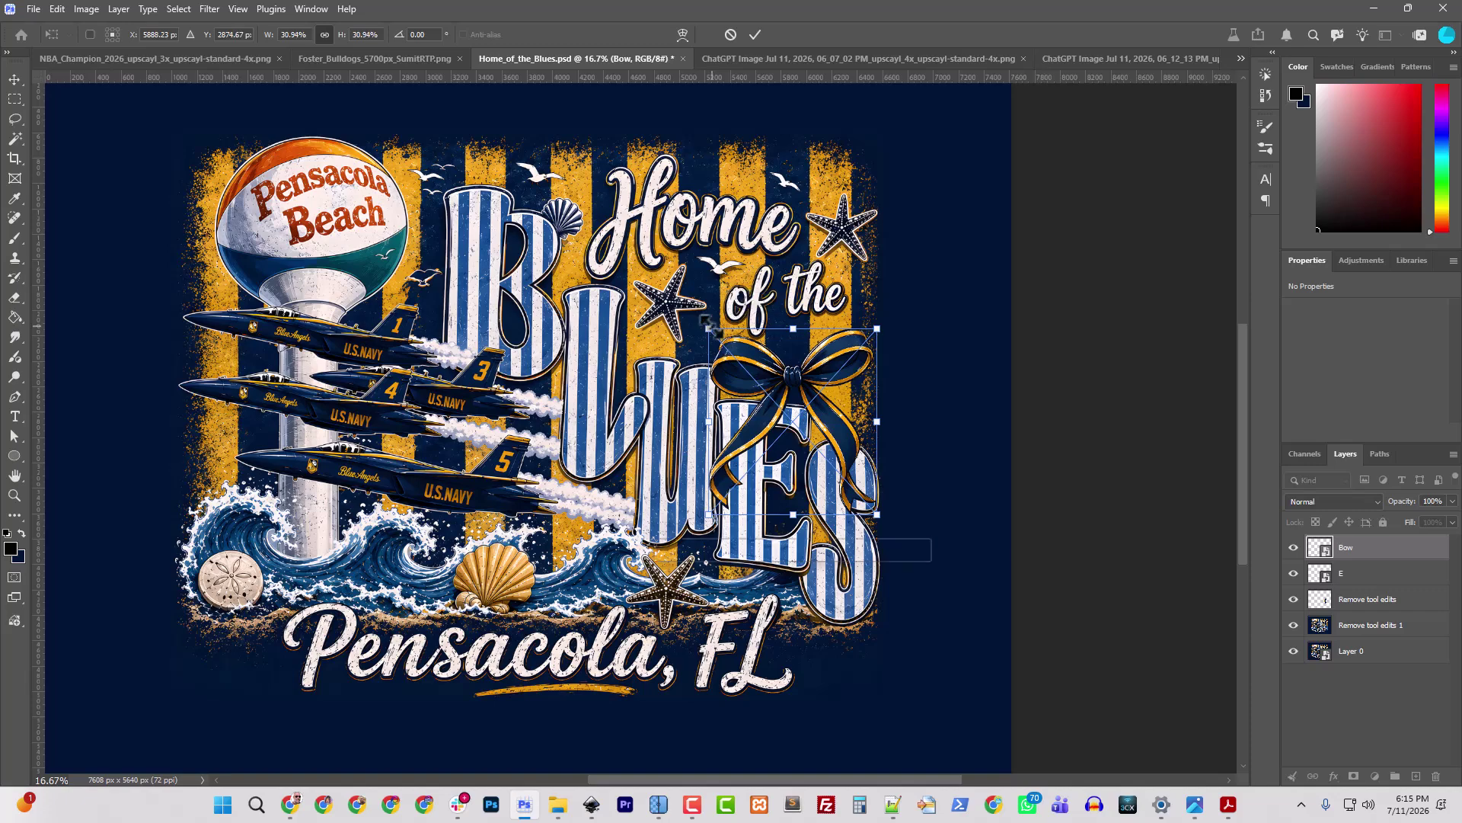
{"action": "key", "text": "Return"}
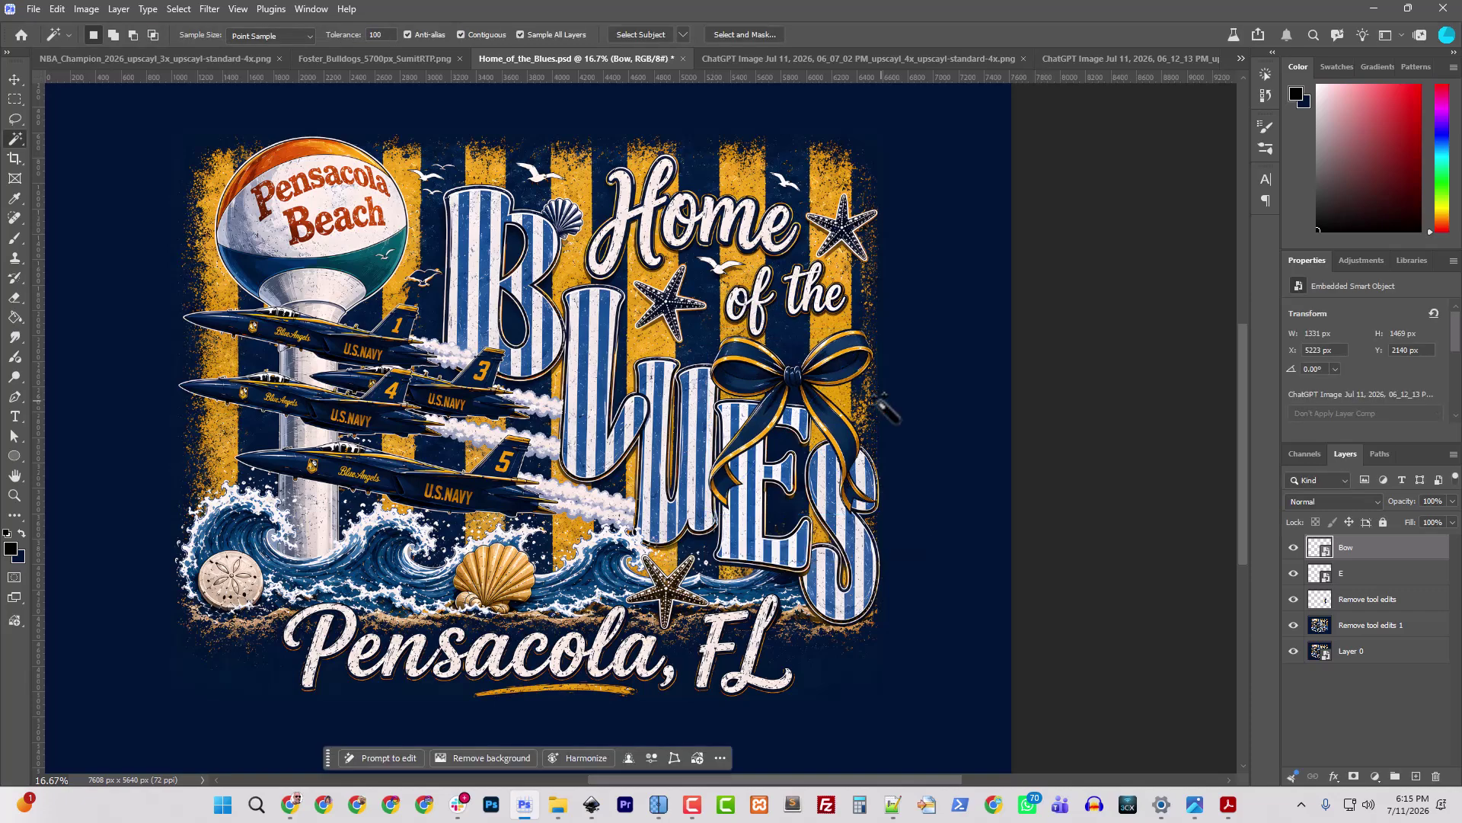
{"action": "key", "text": "ctrl+plus"}
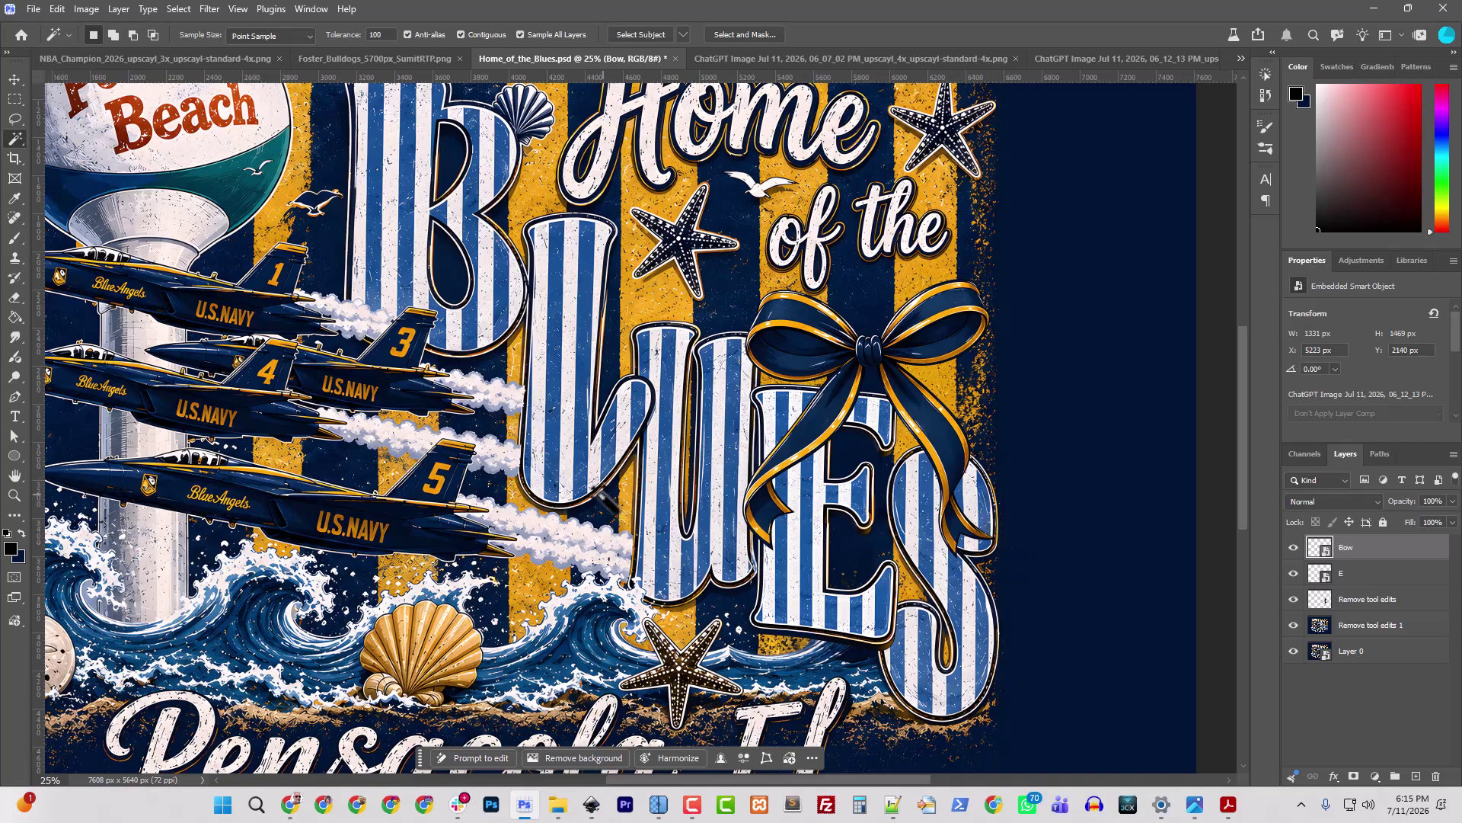
Step: Add a drop shadow to the Bow layer and lower the shadow's opacity to 35%
{"action": "key", "text": "ctrl+plus"}
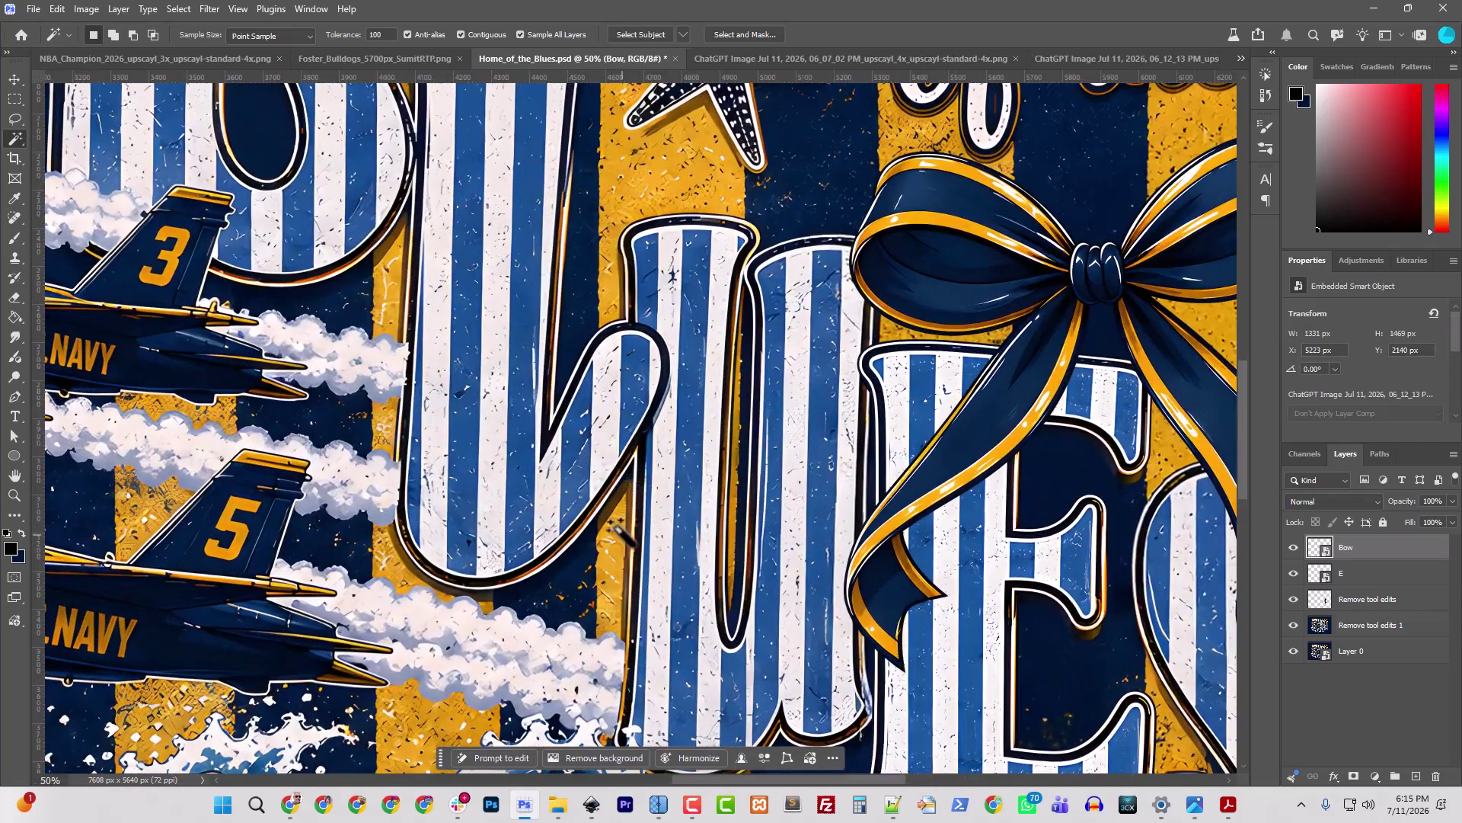
{"action": "left_click_drag", "start_coordinate": [972, 562], "coordinate": [561, 441]}
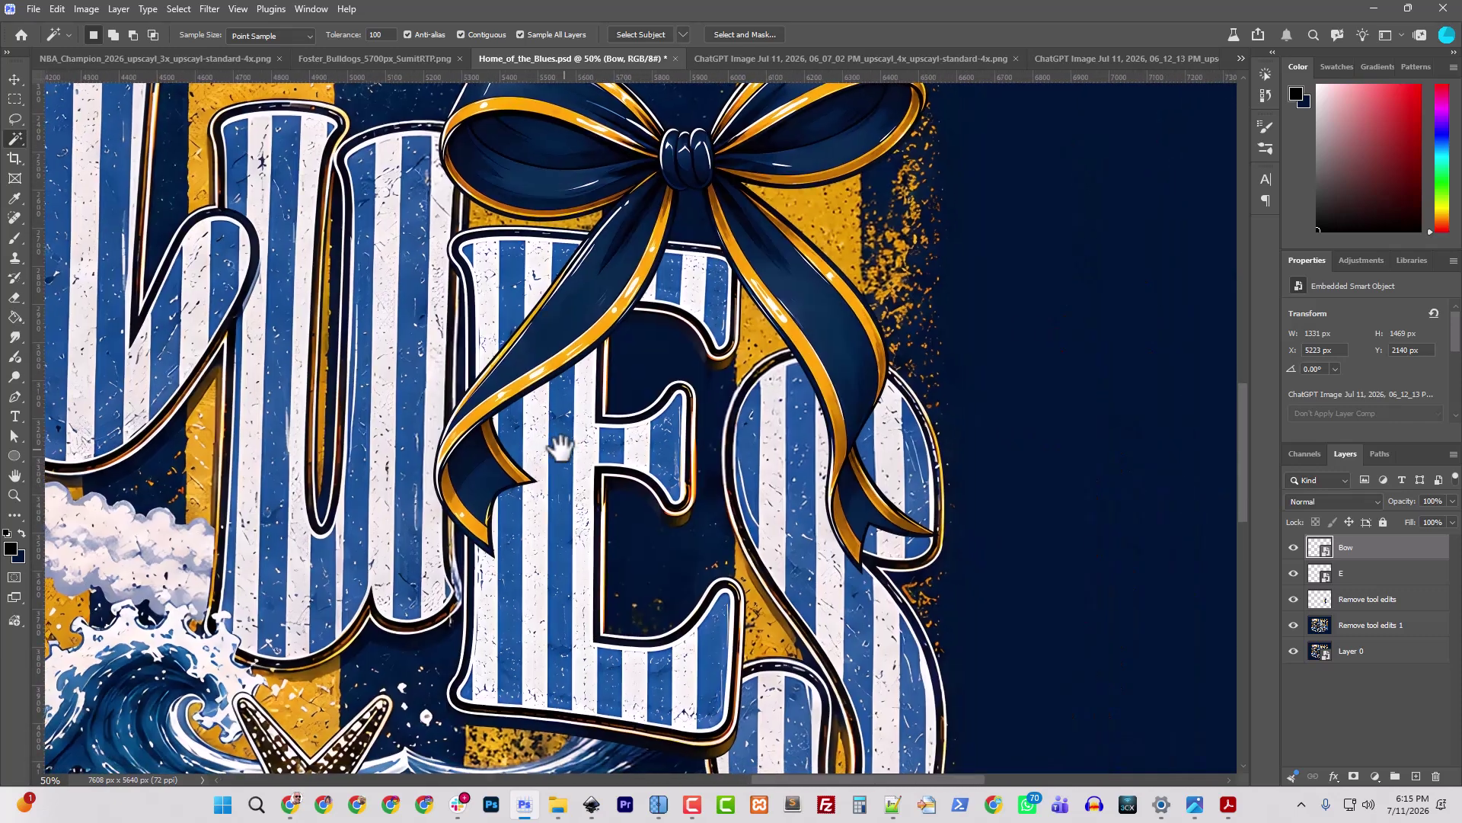
{"action": "right_click", "coordinate": [1344, 548]}
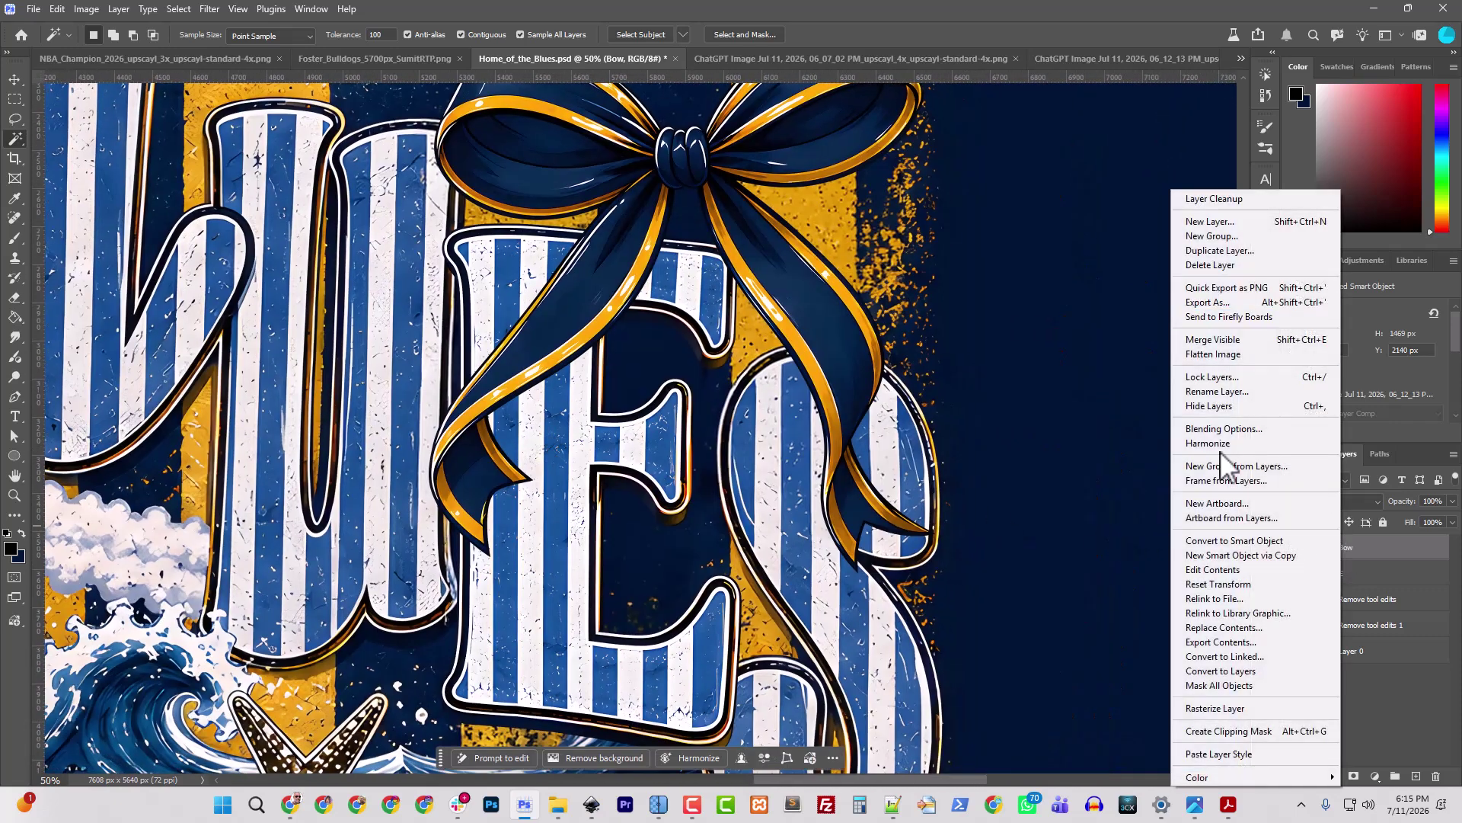
{"action": "left_click", "coordinate": [1219, 429]}
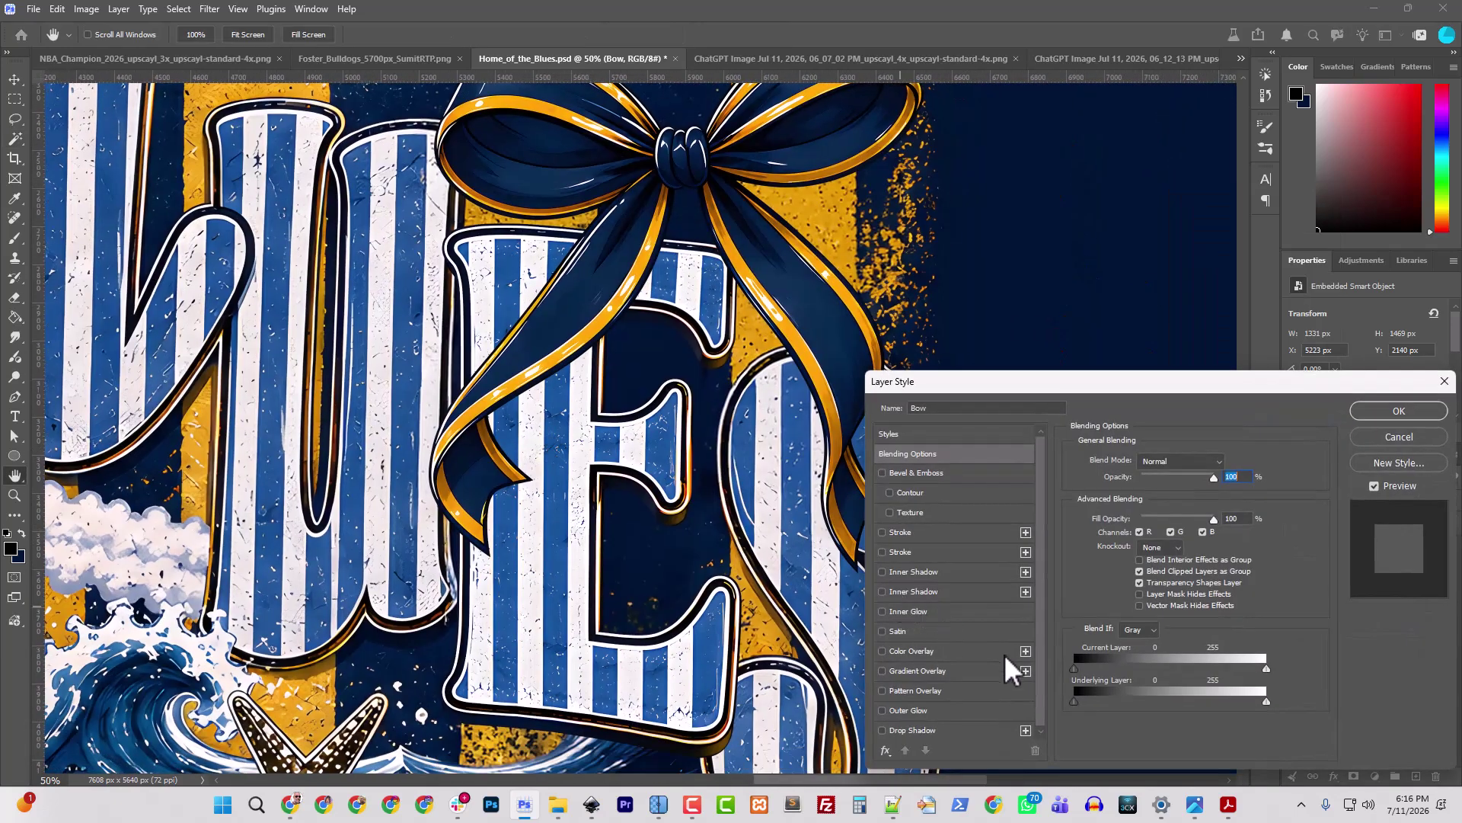
{"action": "left_click", "coordinate": [930, 729]}
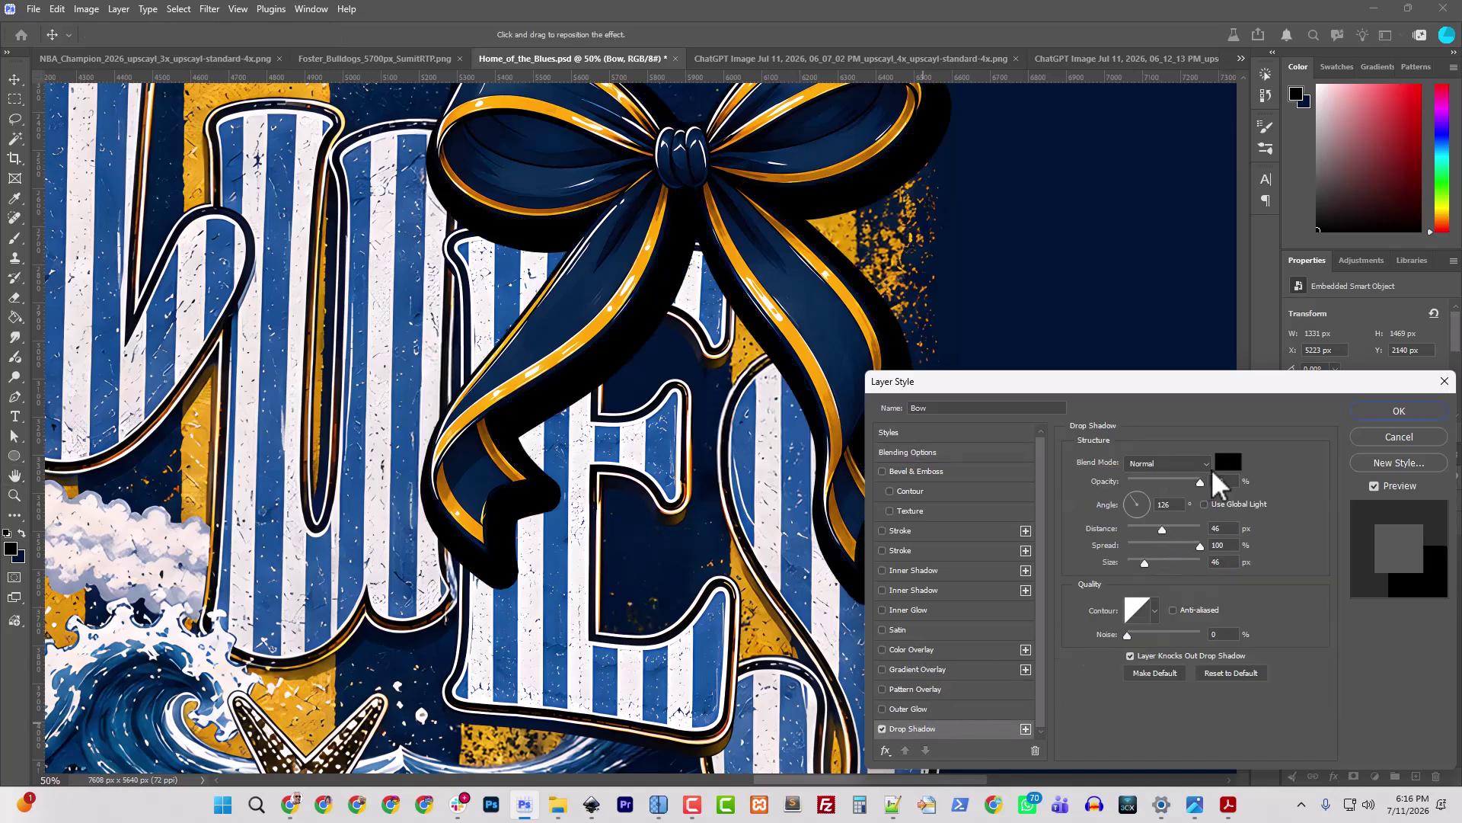
{"action": "left_click_drag", "start_coordinate": [1199, 481], "coordinate": [1153, 483]}
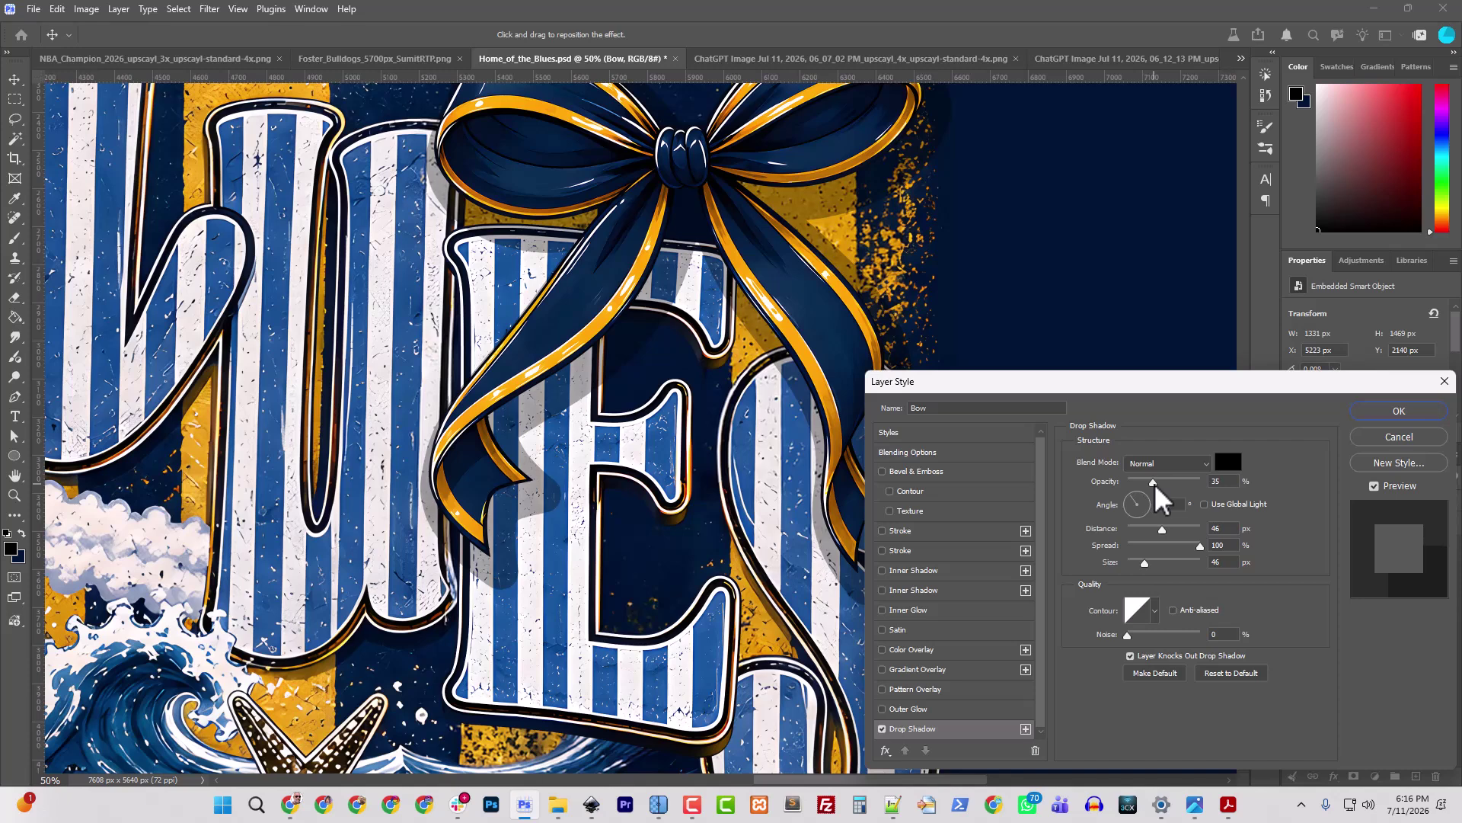
Step: Set the bow's drop shadow color to the dark navy #000b1f sampled from the artwork
{"action": "left_click", "coordinate": [1226, 462]}
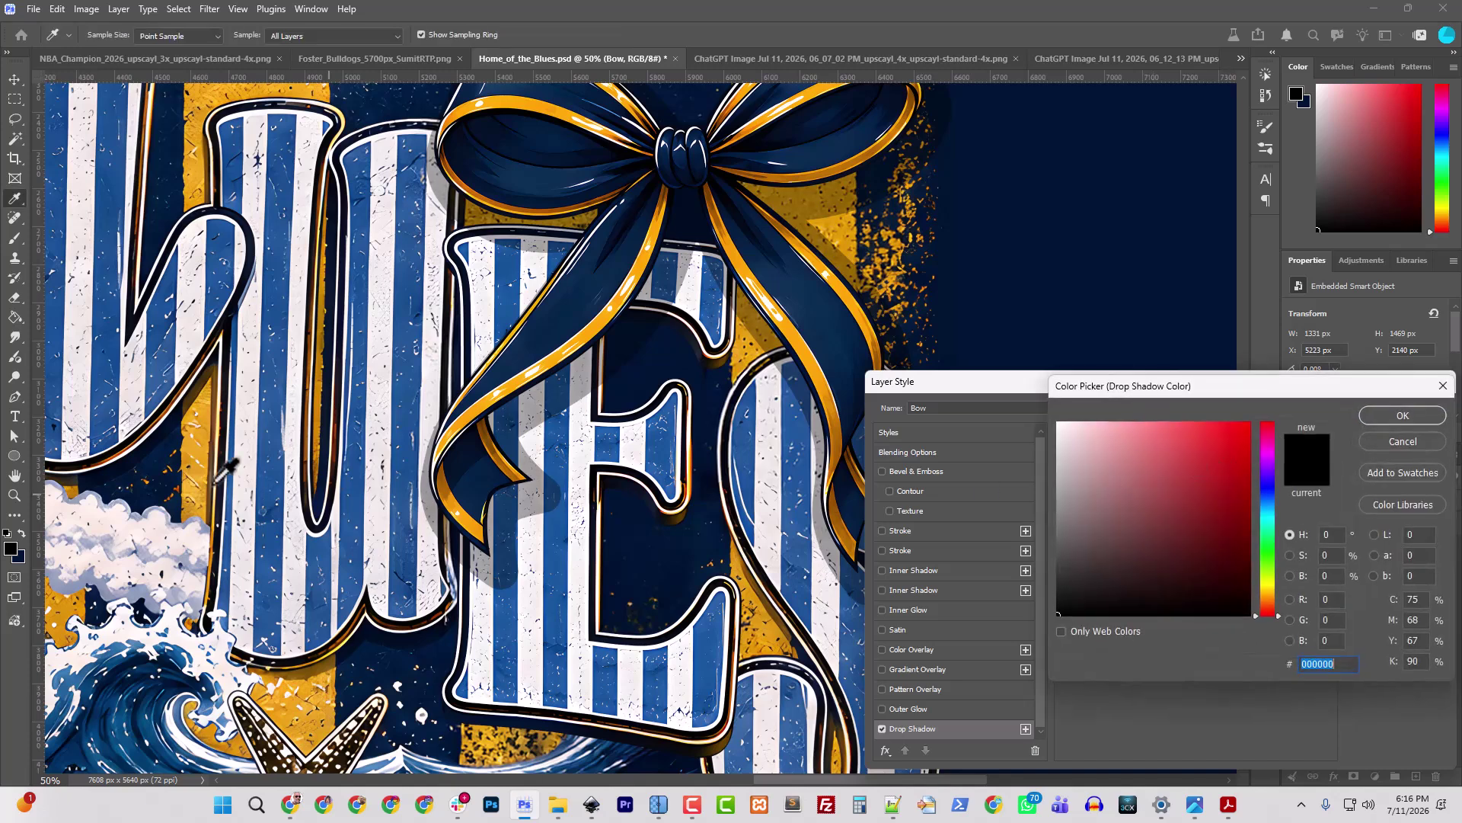
{"action": "left_click", "coordinate": [99, 473]}
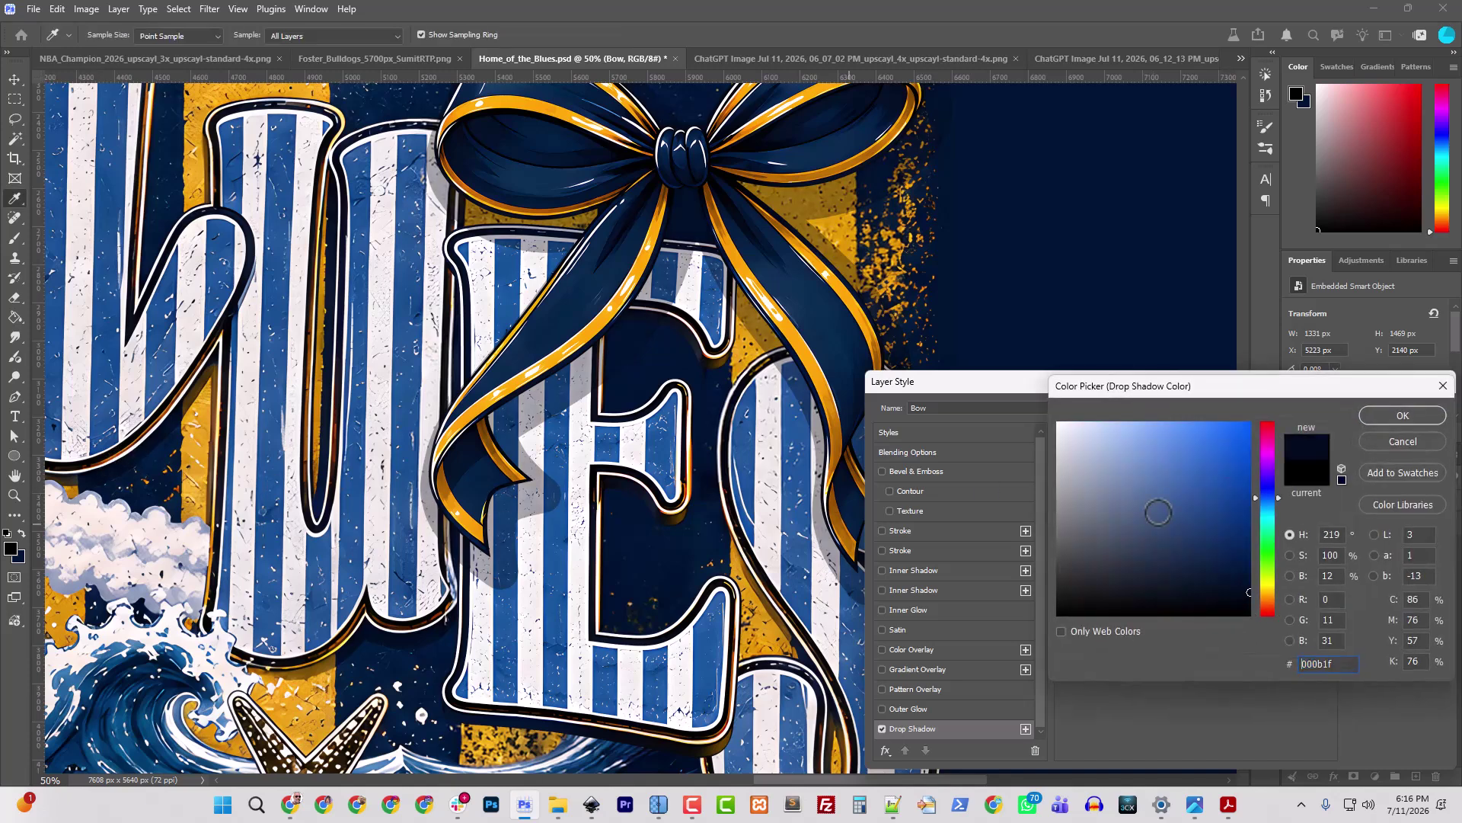
{"action": "left_click", "coordinate": [1398, 416]}
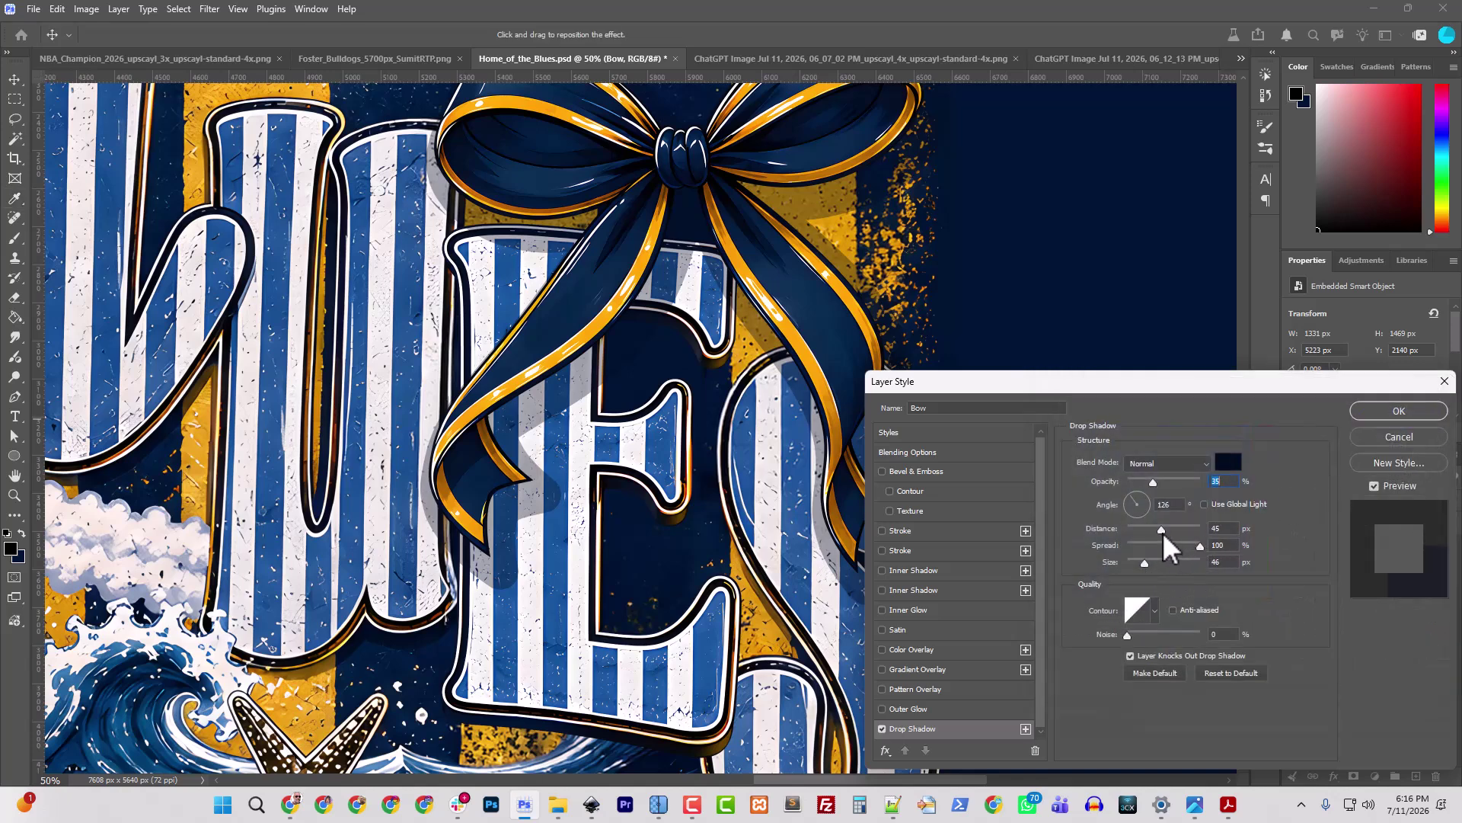
Step: Set the bow's shadow distance to 36 px, reduce its size to nearly zero, raise its opacity to about 44%, and apply the style
{"action": "left_click_drag", "start_coordinate": [1163, 533], "coordinate": [1131, 564]}
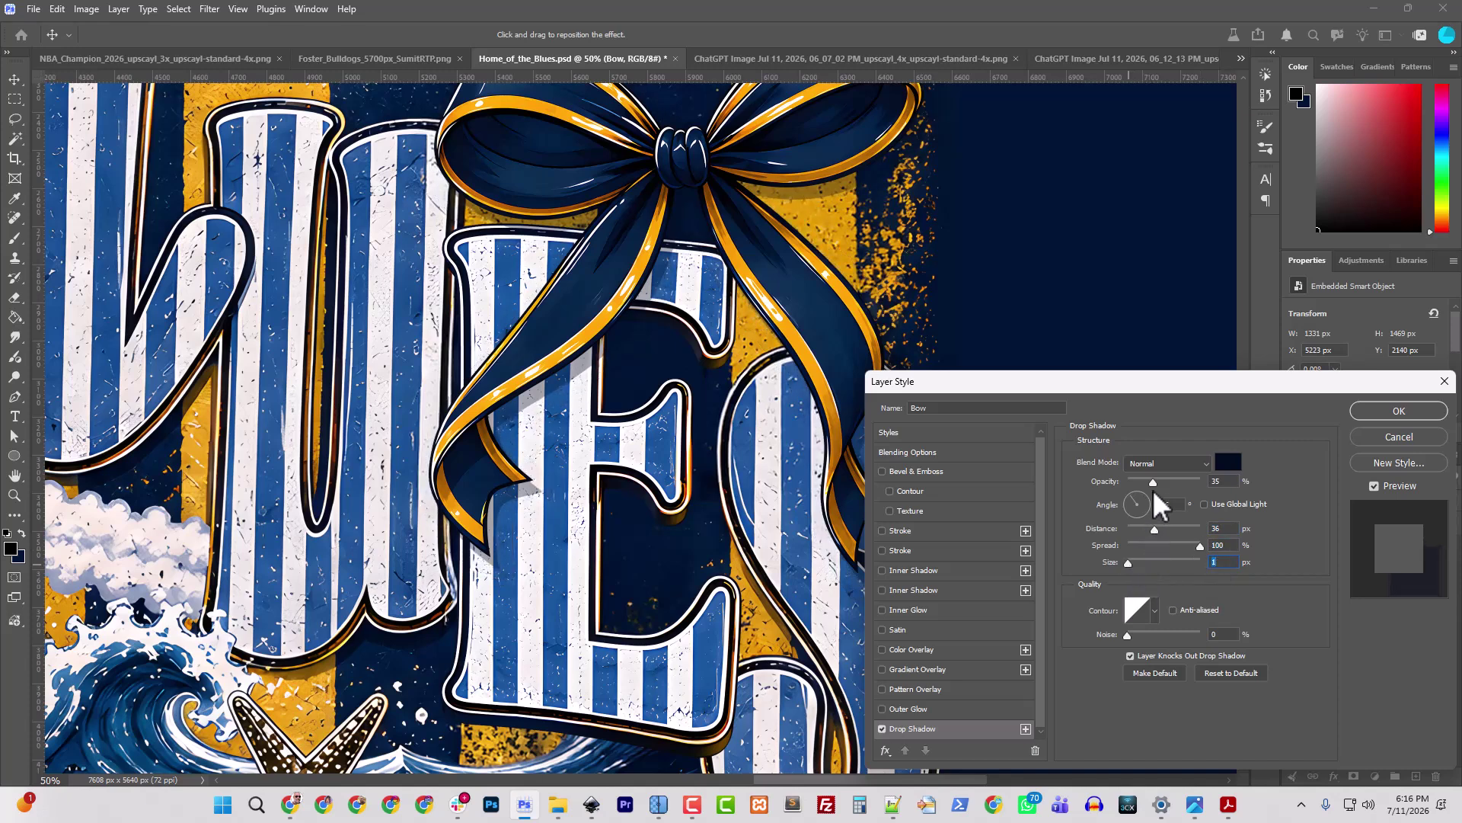
{"action": "left_click_drag", "start_coordinate": [1153, 491], "coordinate": [1159, 486]}
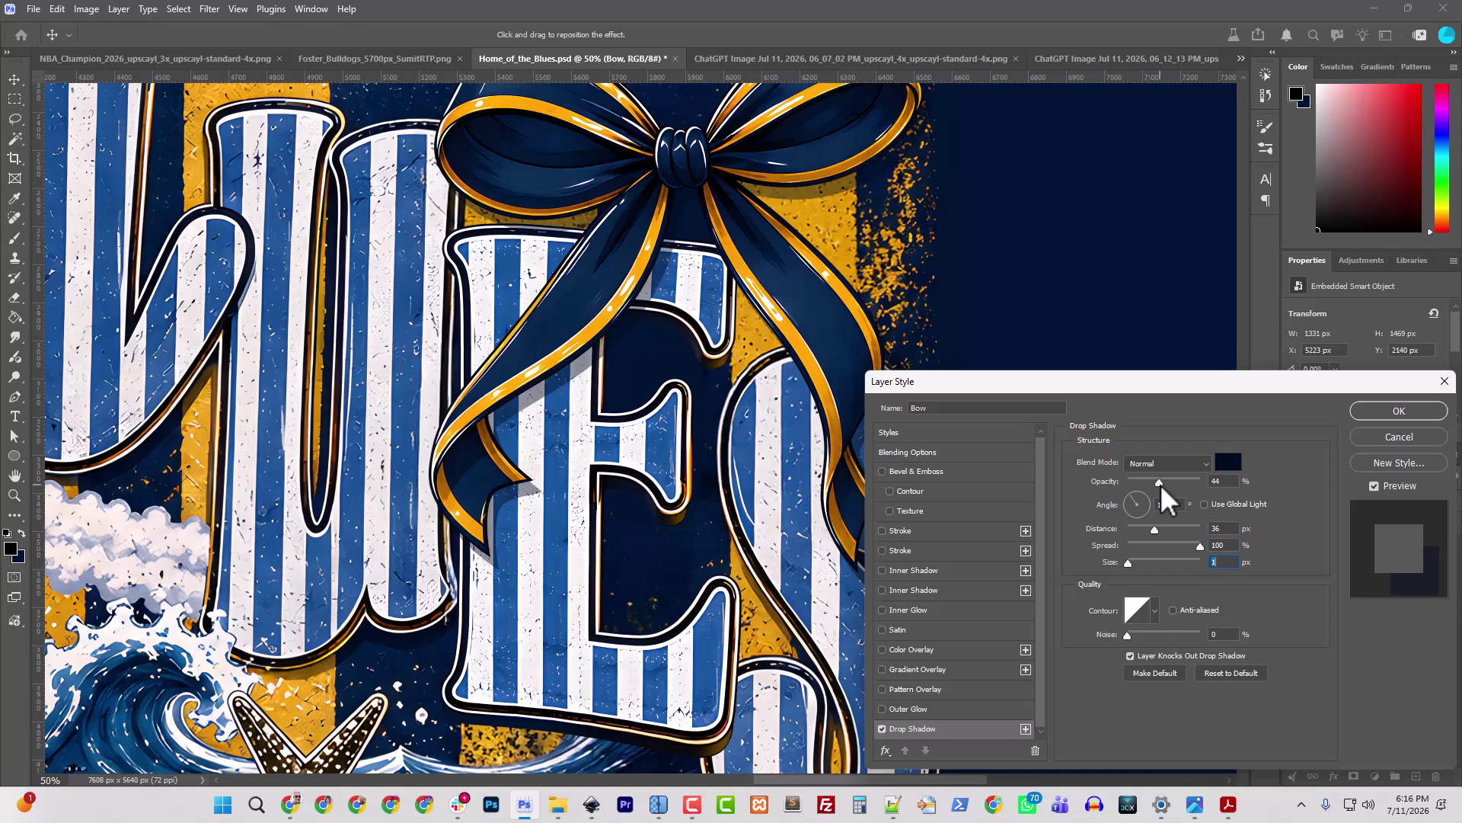
{"action": "left_click_drag", "start_coordinate": [1163, 485], "coordinate": [1165, 484]}
{"action": "left_click", "coordinate": [1383, 412]}
Step: Copy the Bow's layer style and paste it onto the E layer
{"action": "right_click", "coordinate": [1354, 545]}
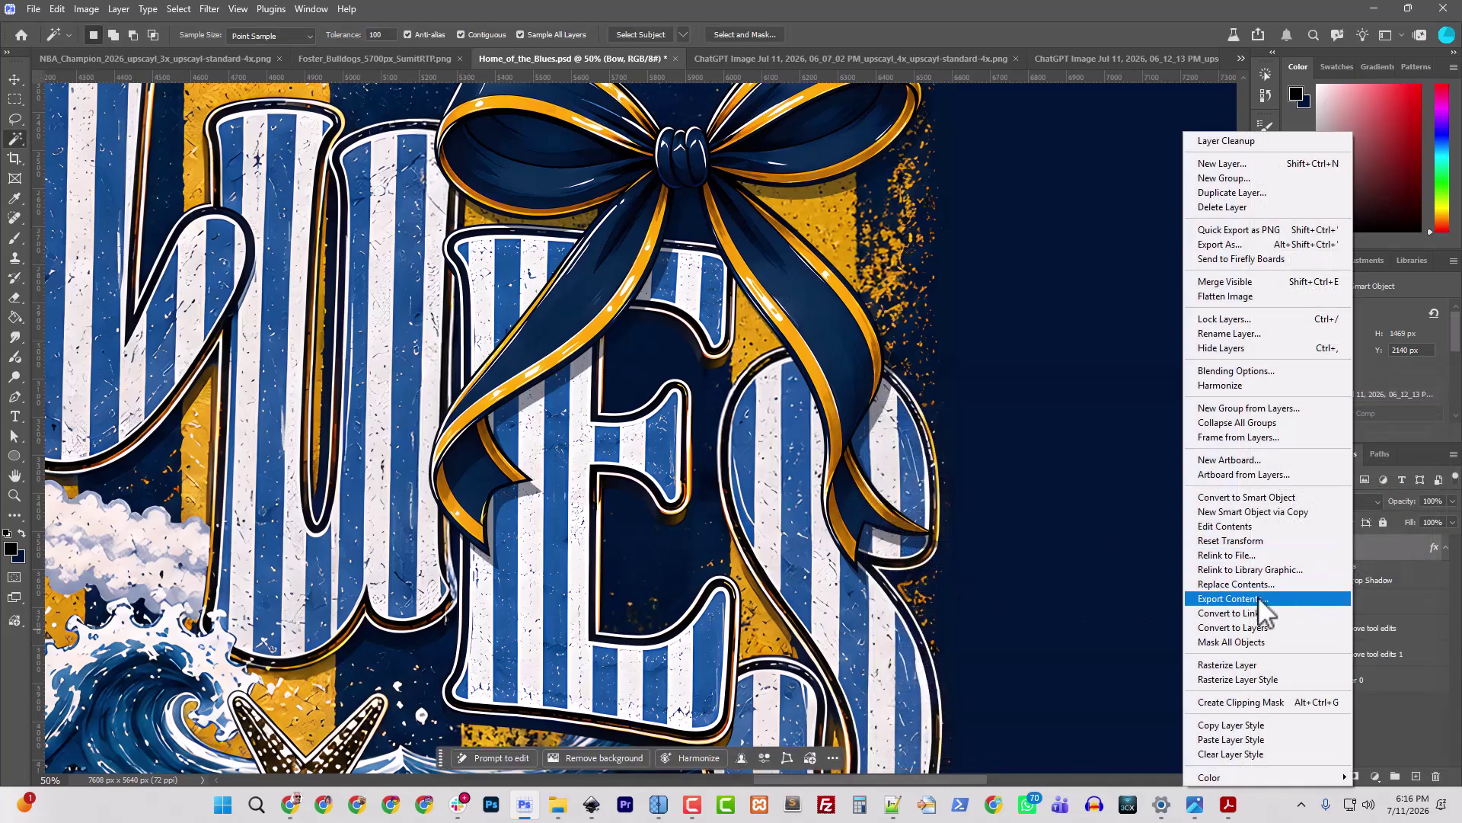
{"action": "left_click", "coordinate": [1255, 725]}
{"action": "right_click", "coordinate": [1348, 601]}
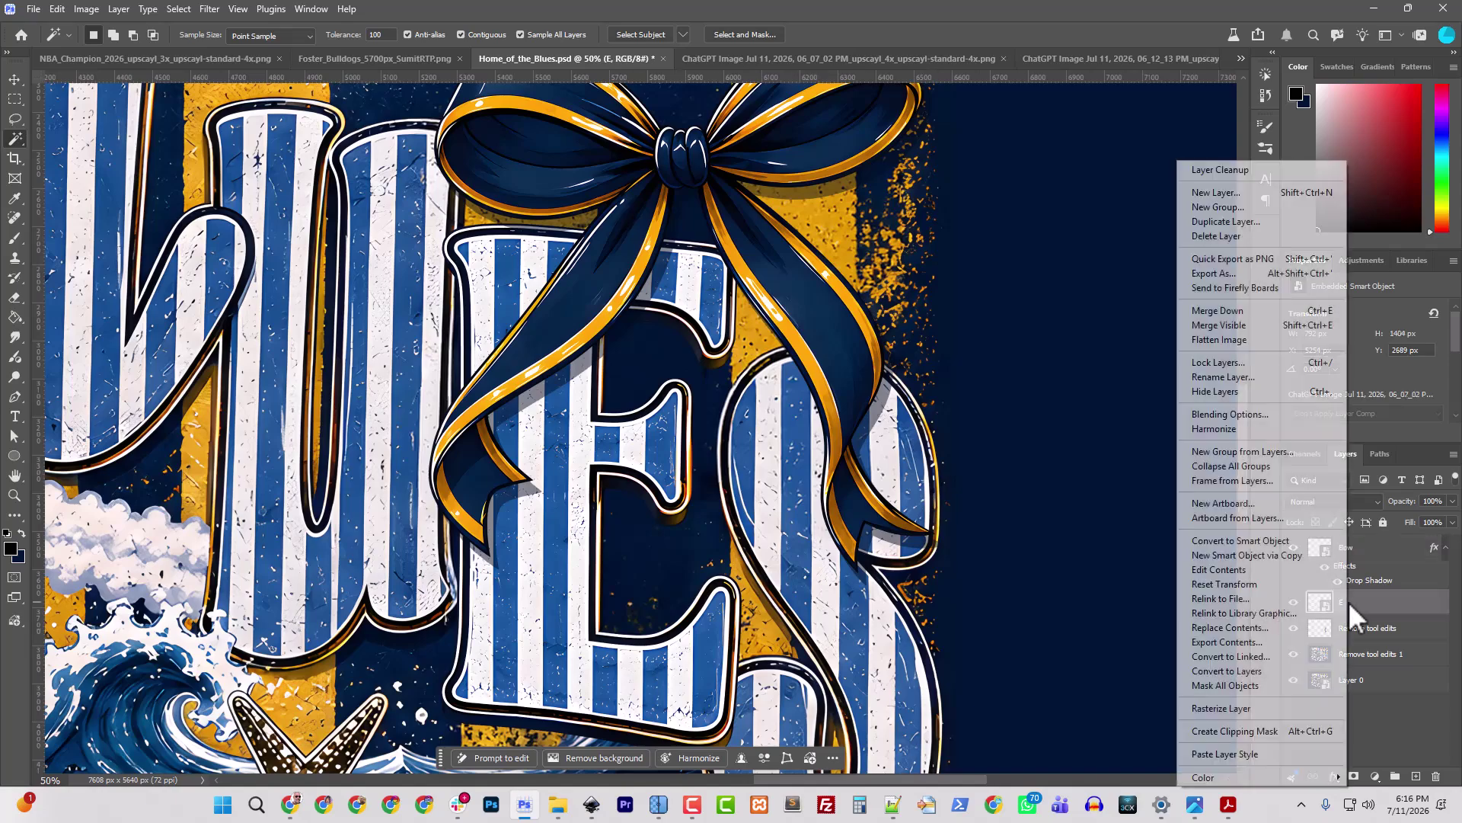
{"action": "left_click", "coordinate": [1249, 752]}
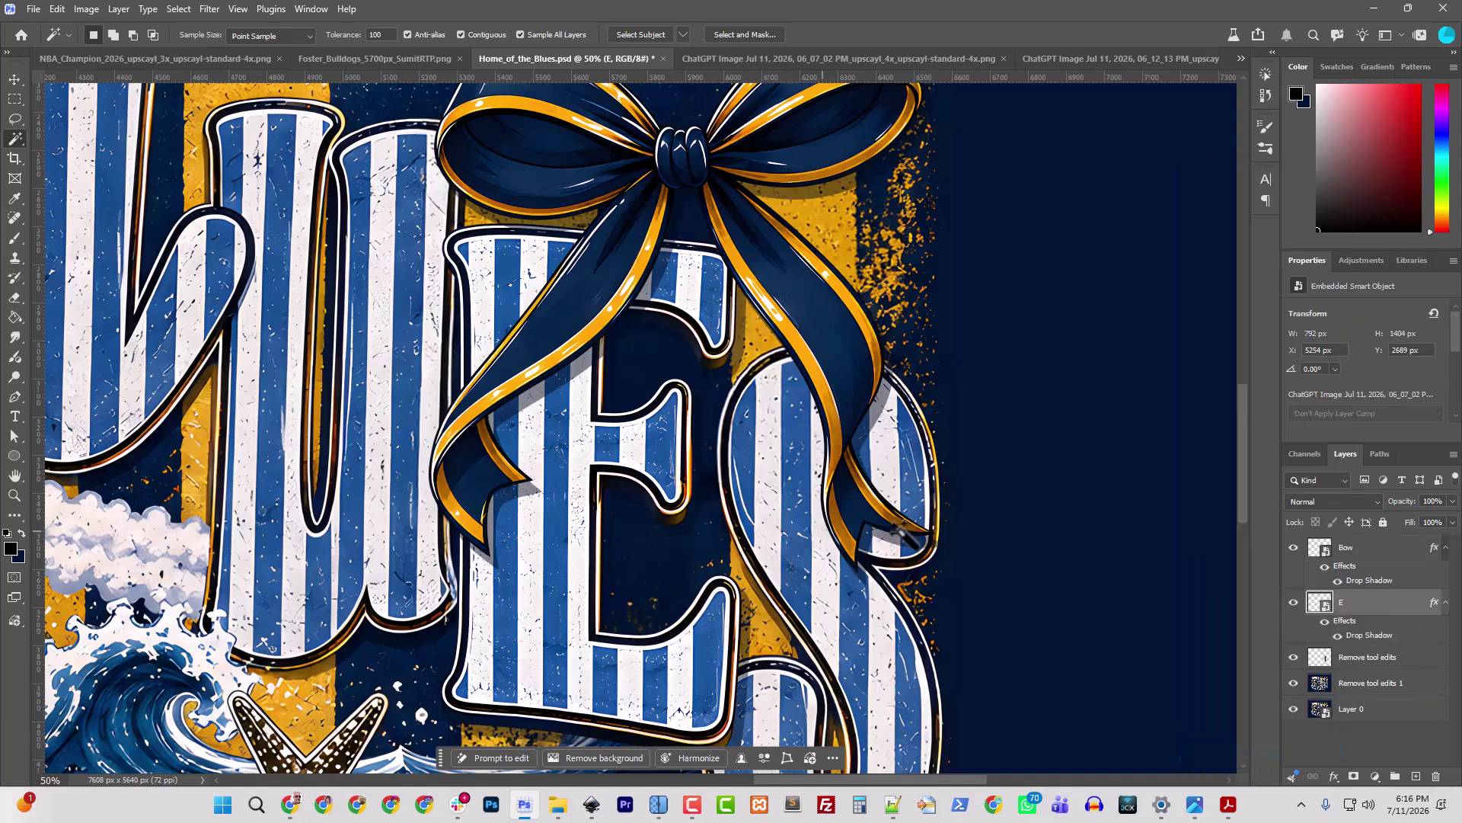
Step: Nudge the E layer about 20 px to the right and 30 px down with the Move tool
{"action": "key", "text": "ctrl+minus"}
{"action": "key", "text": "ctrl+minus"}
{"action": "key", "text": "ctrl+minus"}
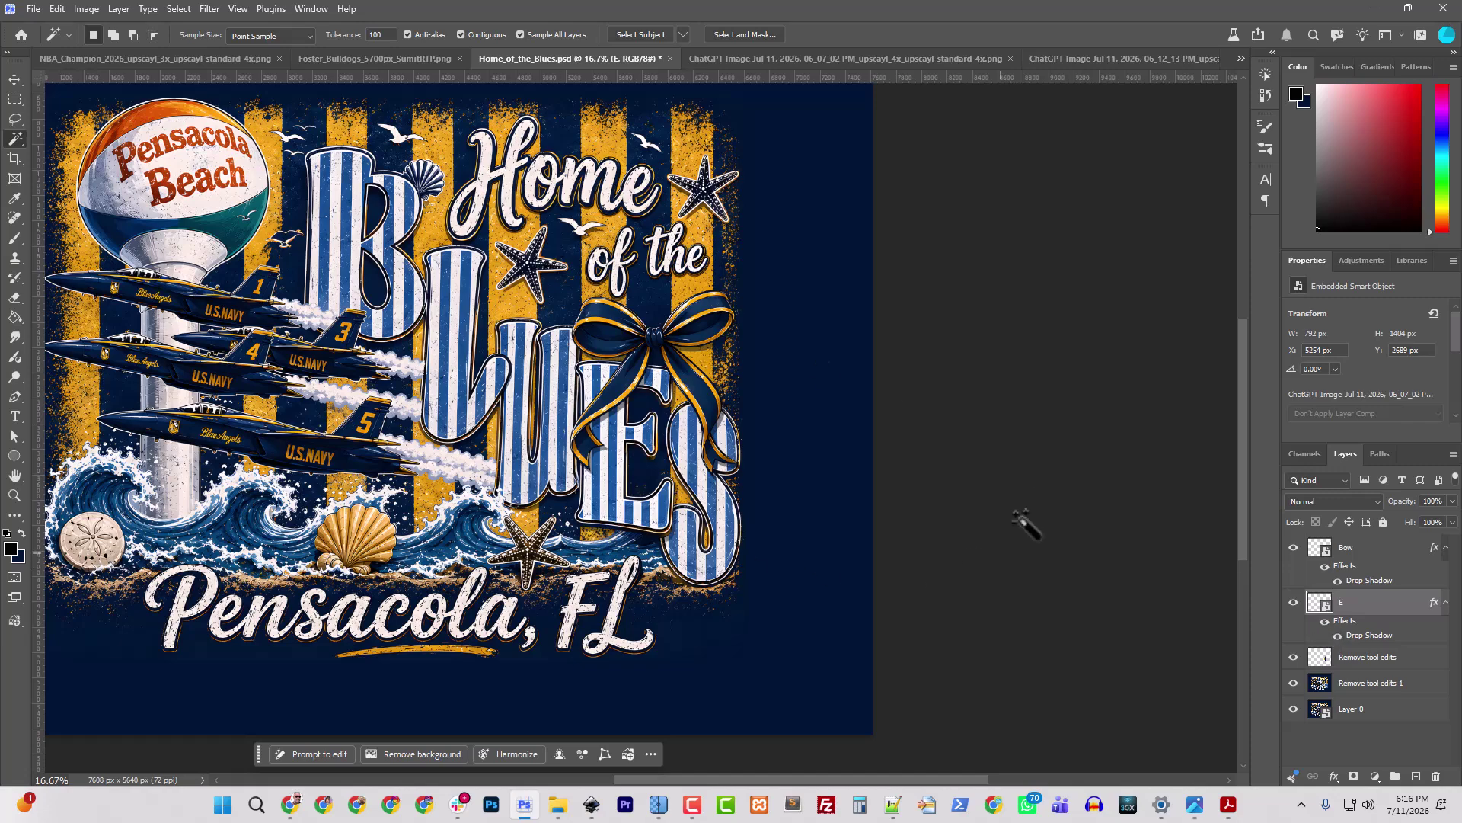
{"action": "key", "text": "ctrl+minus"}
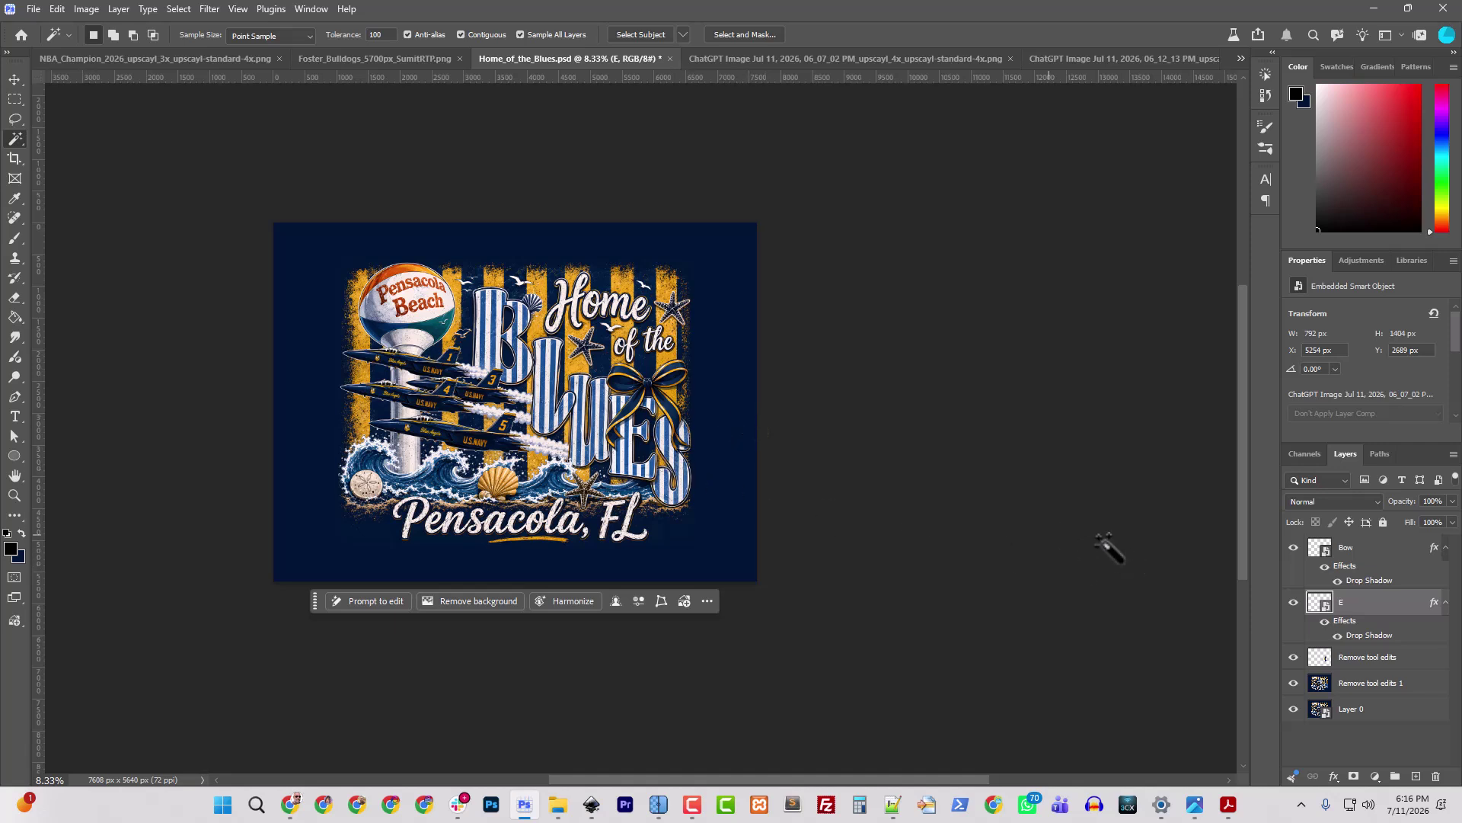
{"action": "left_click", "coordinate": [15, 79]}
{"action": "key", "text": "shift+Right"}
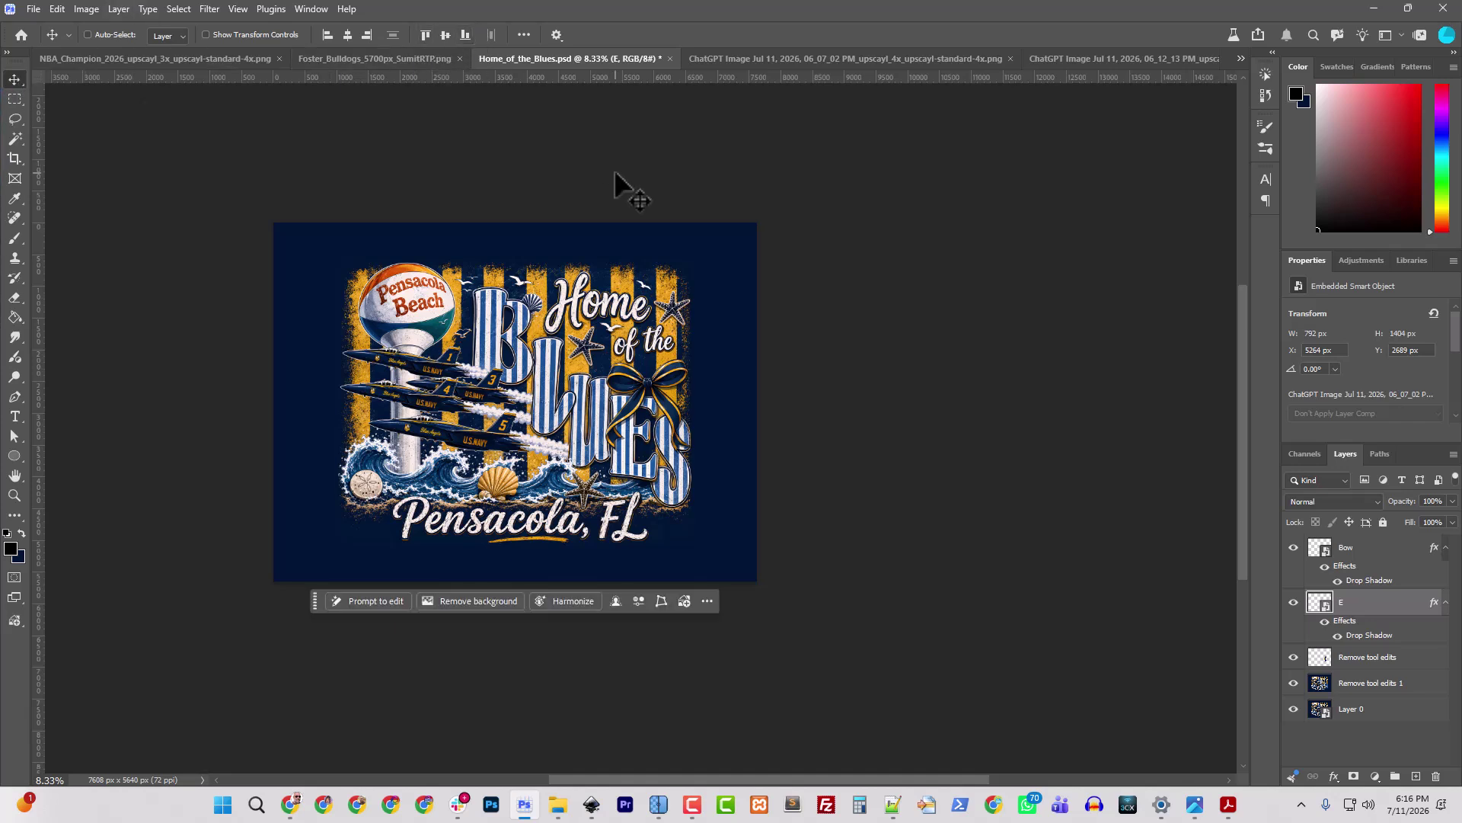
{"action": "key", "text": "shift+Down"}
{"action": "key", "text": "shift+Down"}
{"action": "key", "text": "shift+Right"}
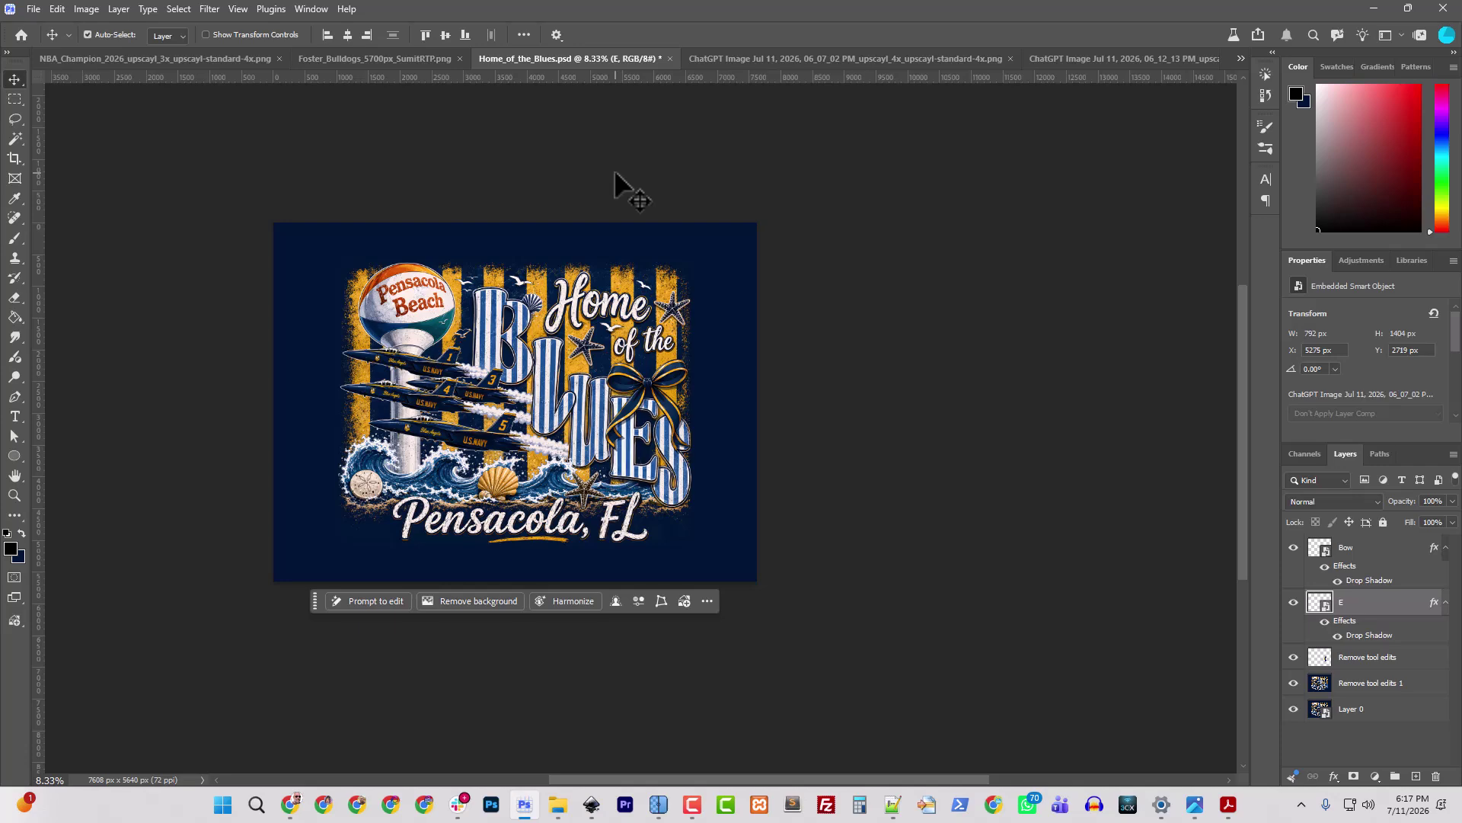
Step: Tighten the crop area above and below the artwork, leaving a narrow navy margin above the tower and below the Pensacola, FL lettering
{"action": "key", "text": "ctrl+plus"}
{"action": "key", "text": "ctrl+plus"}
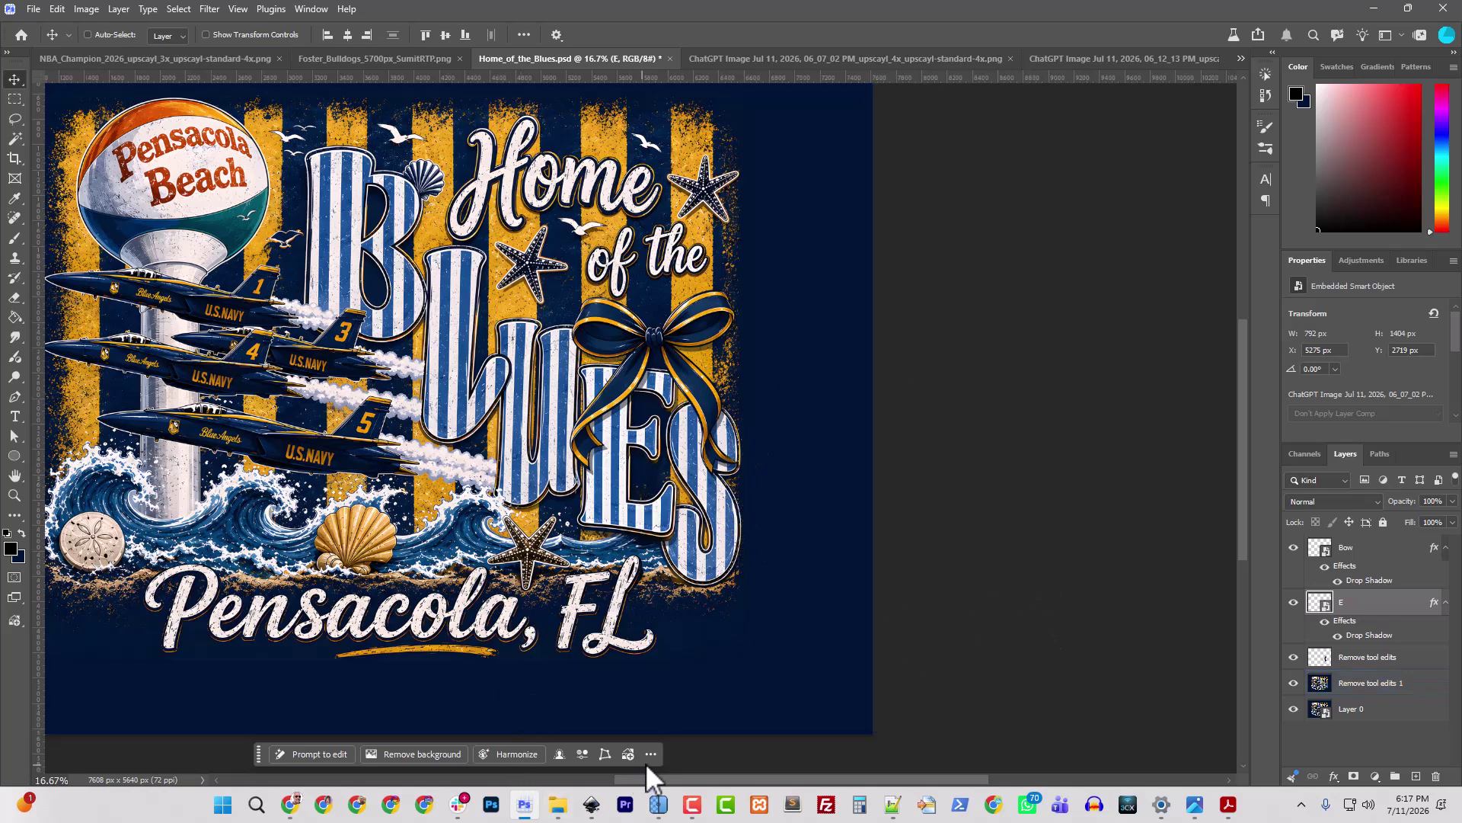
{"action": "left_click_drag", "start_coordinate": [661, 777], "coordinate": [603, 775]}
{"action": "scroll", "coordinate": [695, 549], "scroll_direction": "up", "scroll_amount": 1}
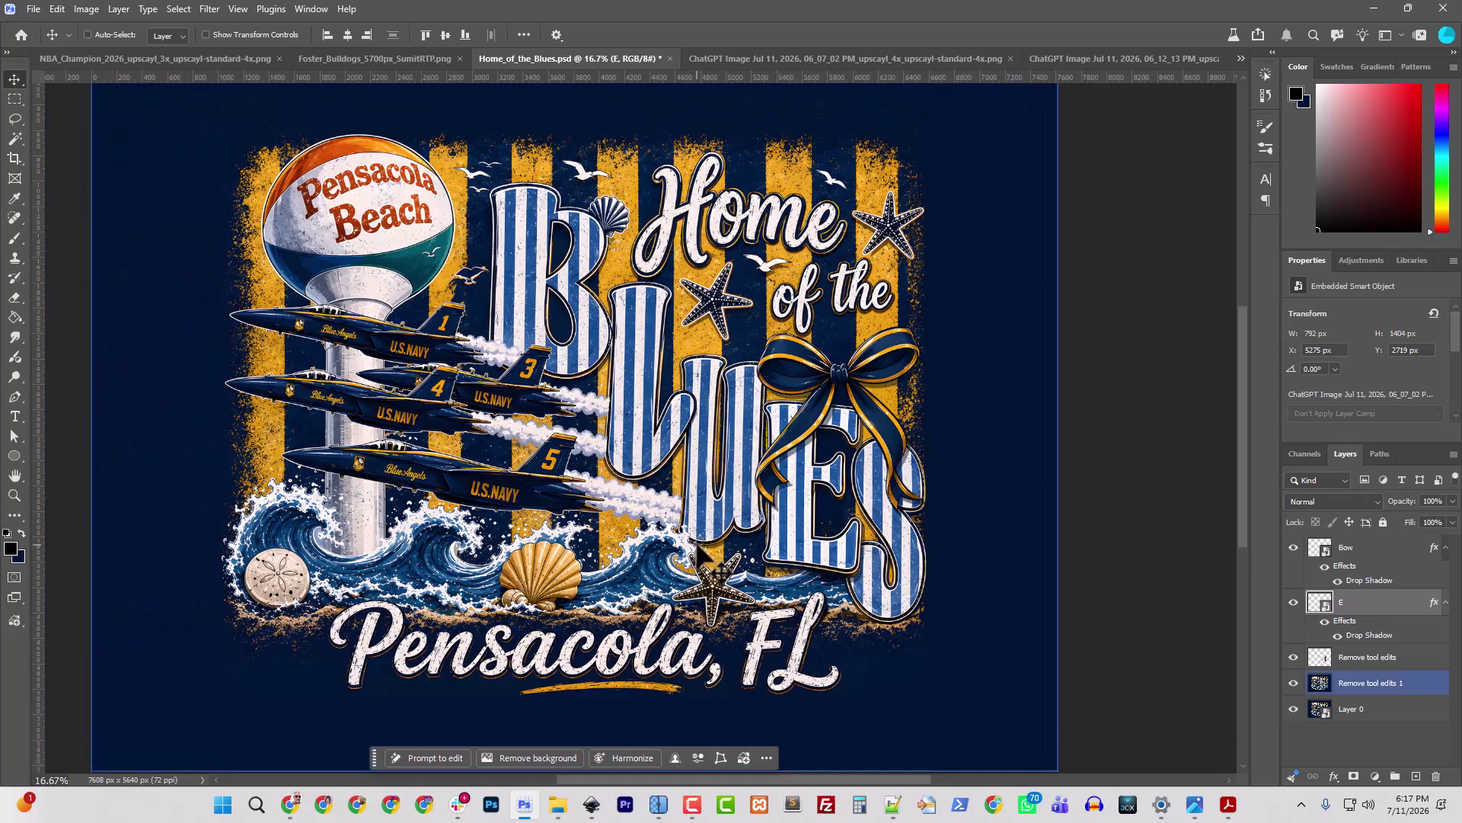
{"action": "left_click", "coordinate": [15, 159]}
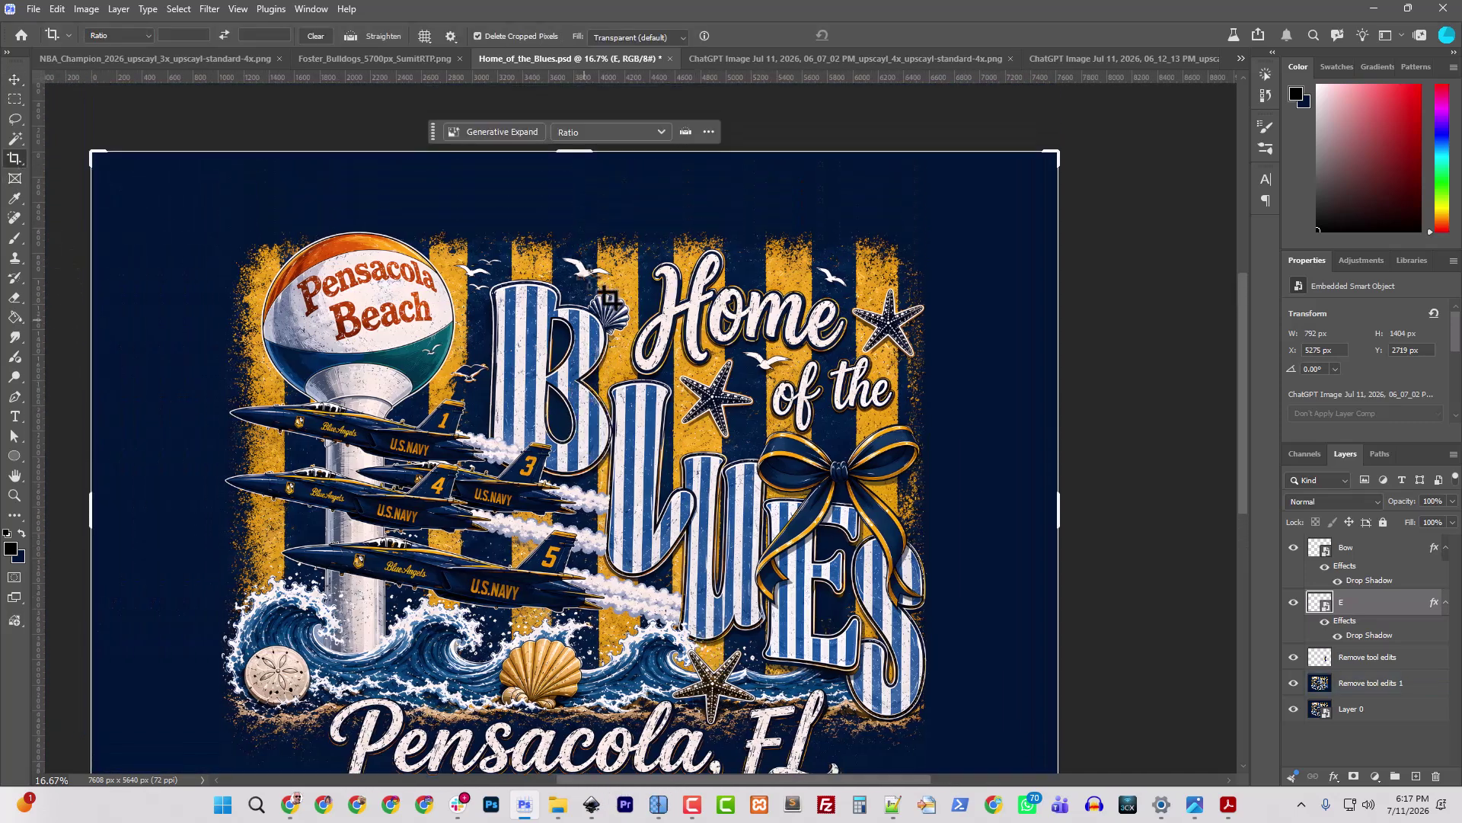
{"action": "left_click_drag", "start_coordinate": [576, 122], "coordinate": [580, 192]}
{"action": "scroll", "coordinate": [590, 420], "scroll_direction": "down", "scroll_amount": 3}
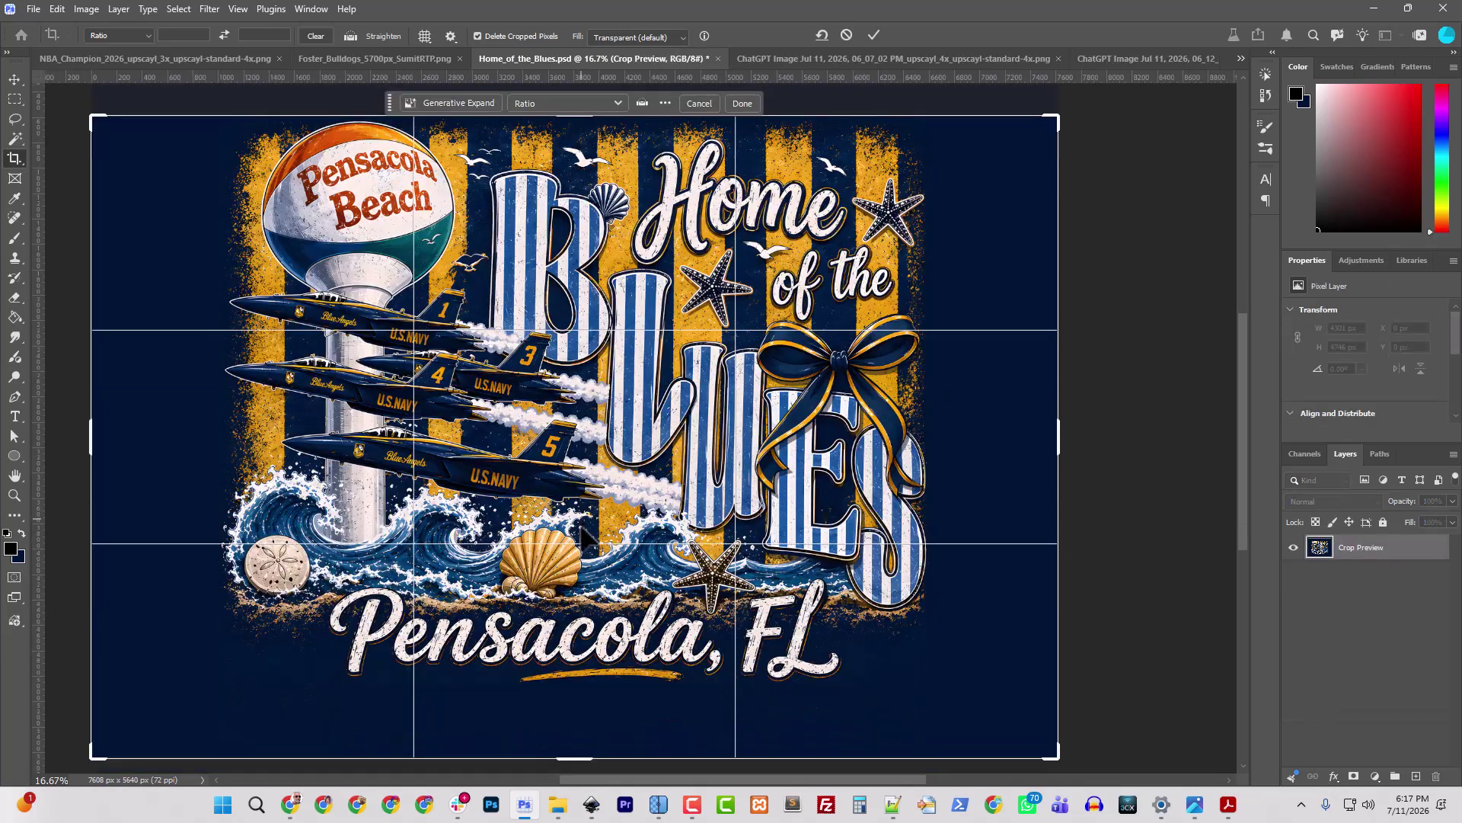
{"action": "left_click_drag", "start_coordinate": [573, 635], "coordinate": [580, 604]}
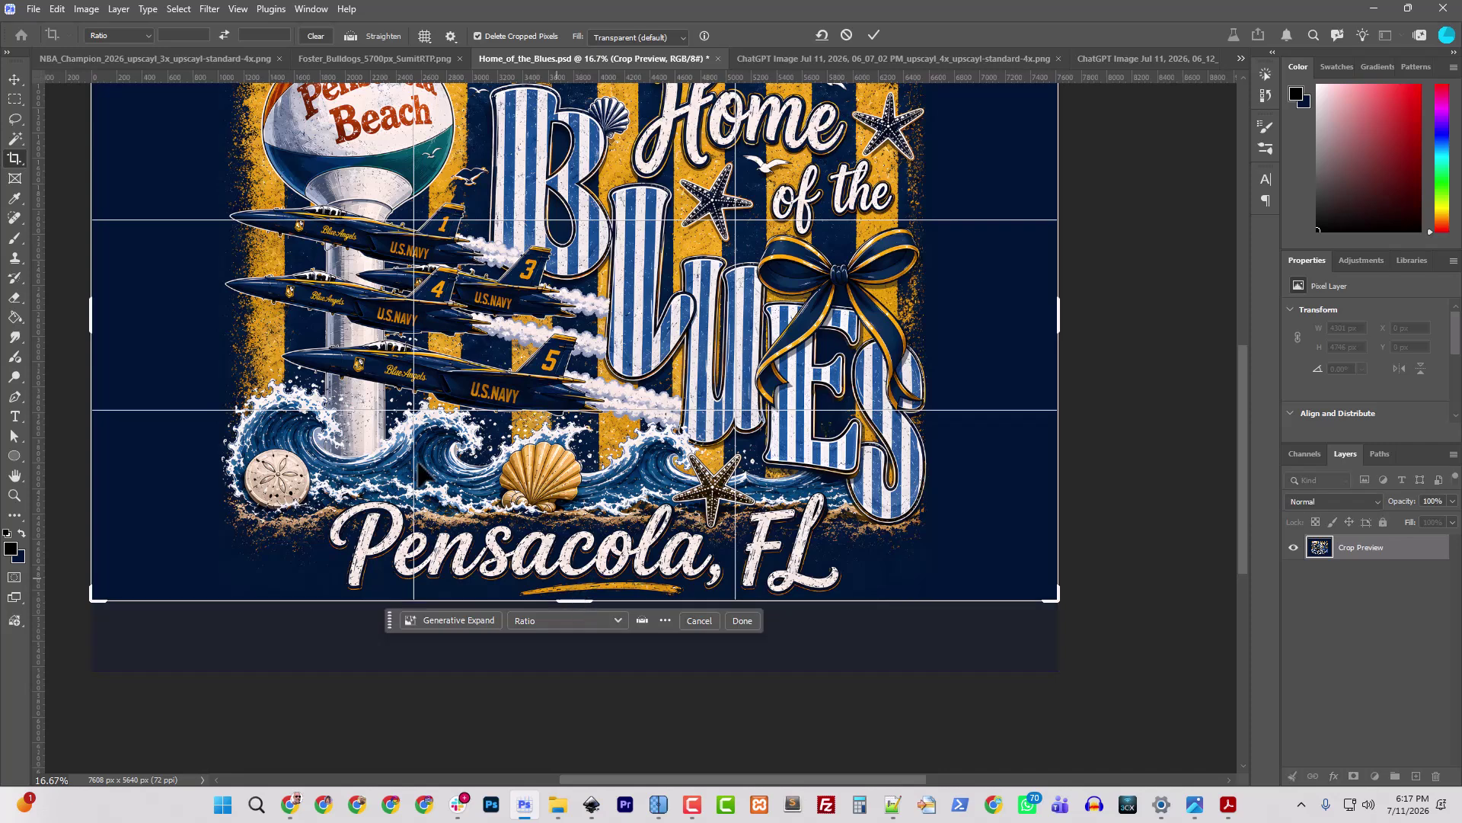
Step: Narrow the crop evenly on both sides to a width of 5606 px, apply it, and save the document
{"action": "left_click_drag", "start_coordinate": [97, 316], "coordinate": [220, 323]}
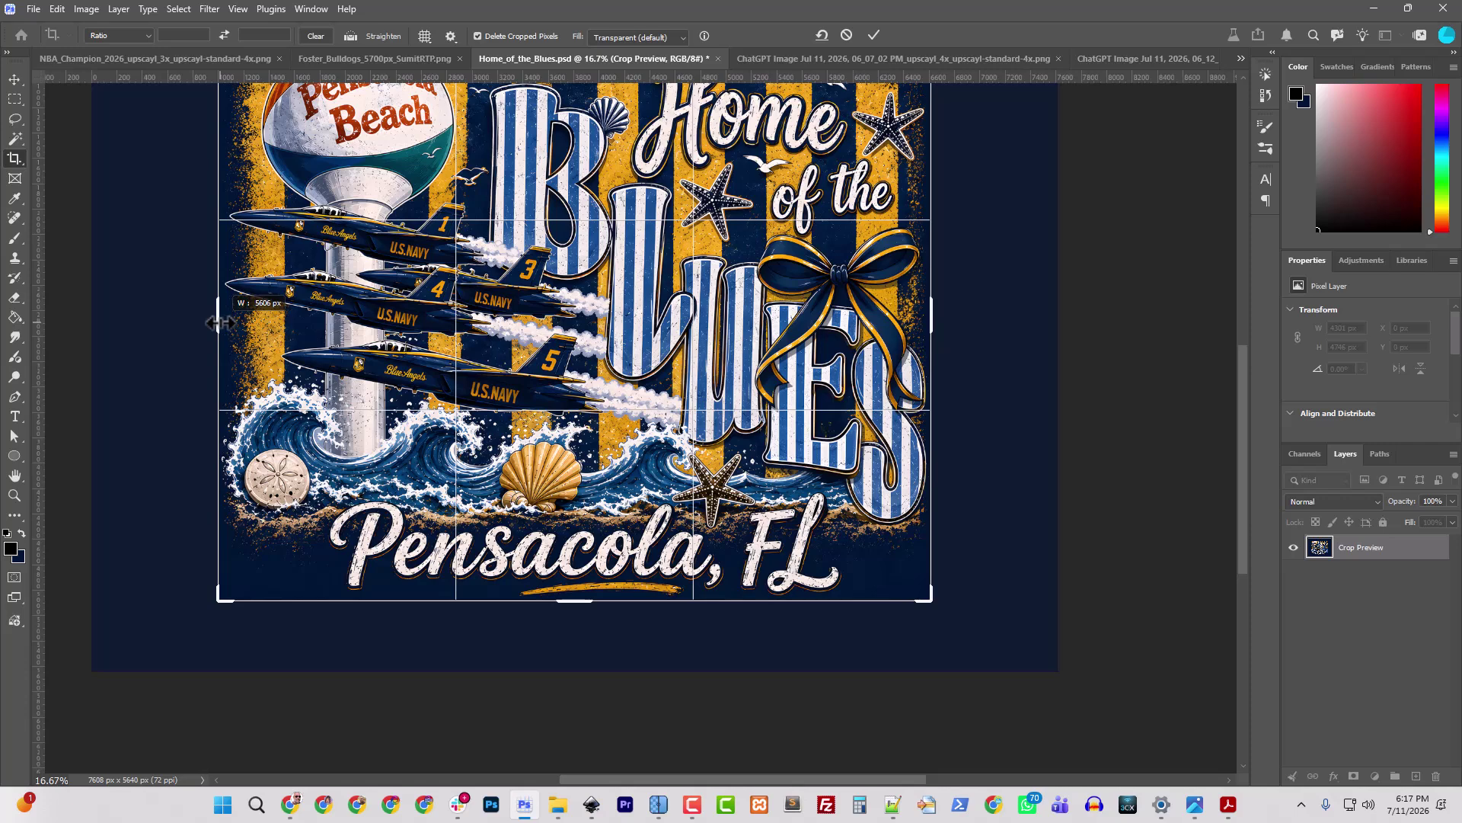
{"action": "left_click_drag", "start_coordinate": [221, 323], "coordinate": [221, 323]}
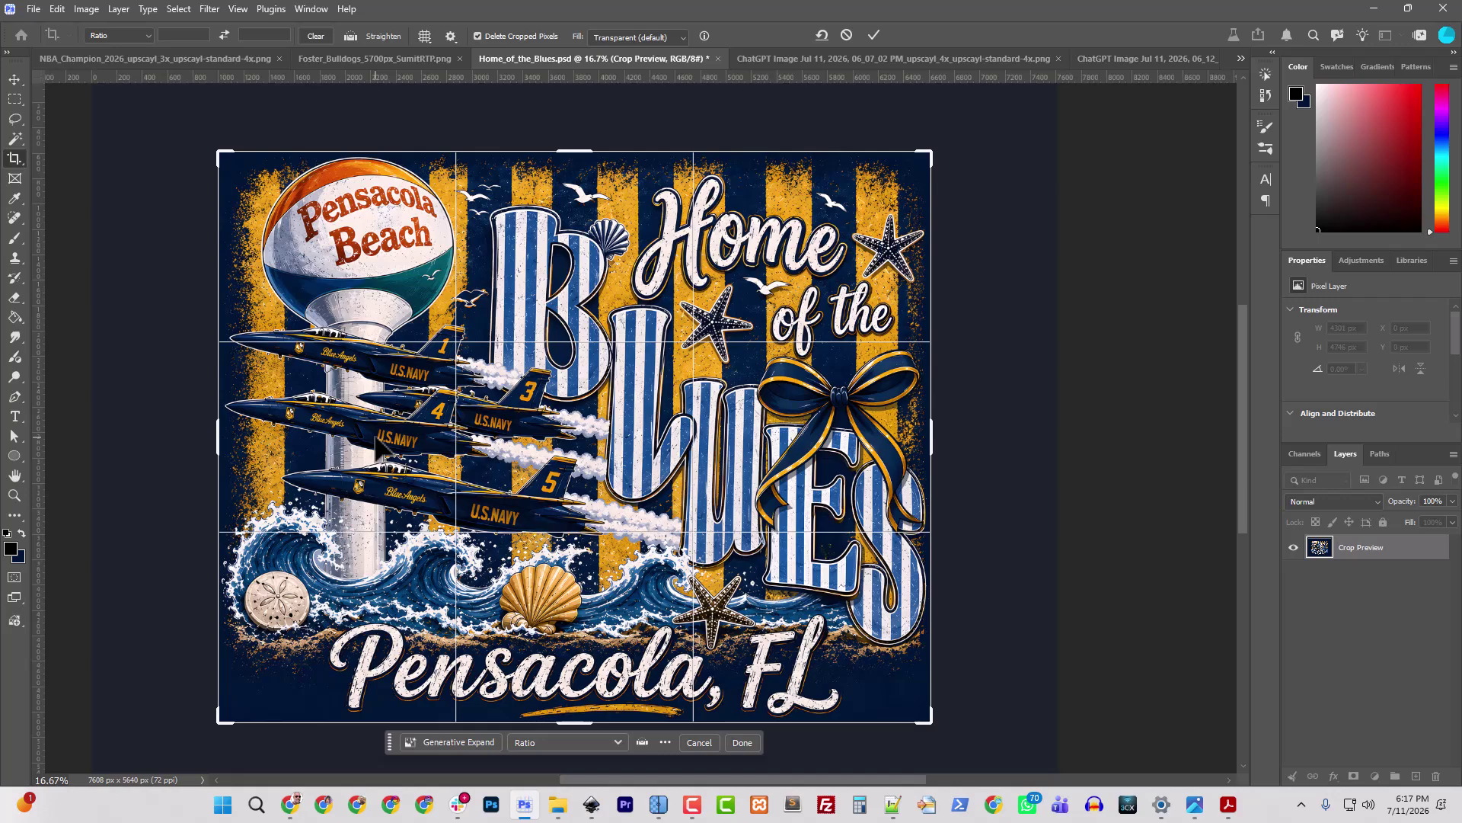
{"action": "key", "text": "Return"}
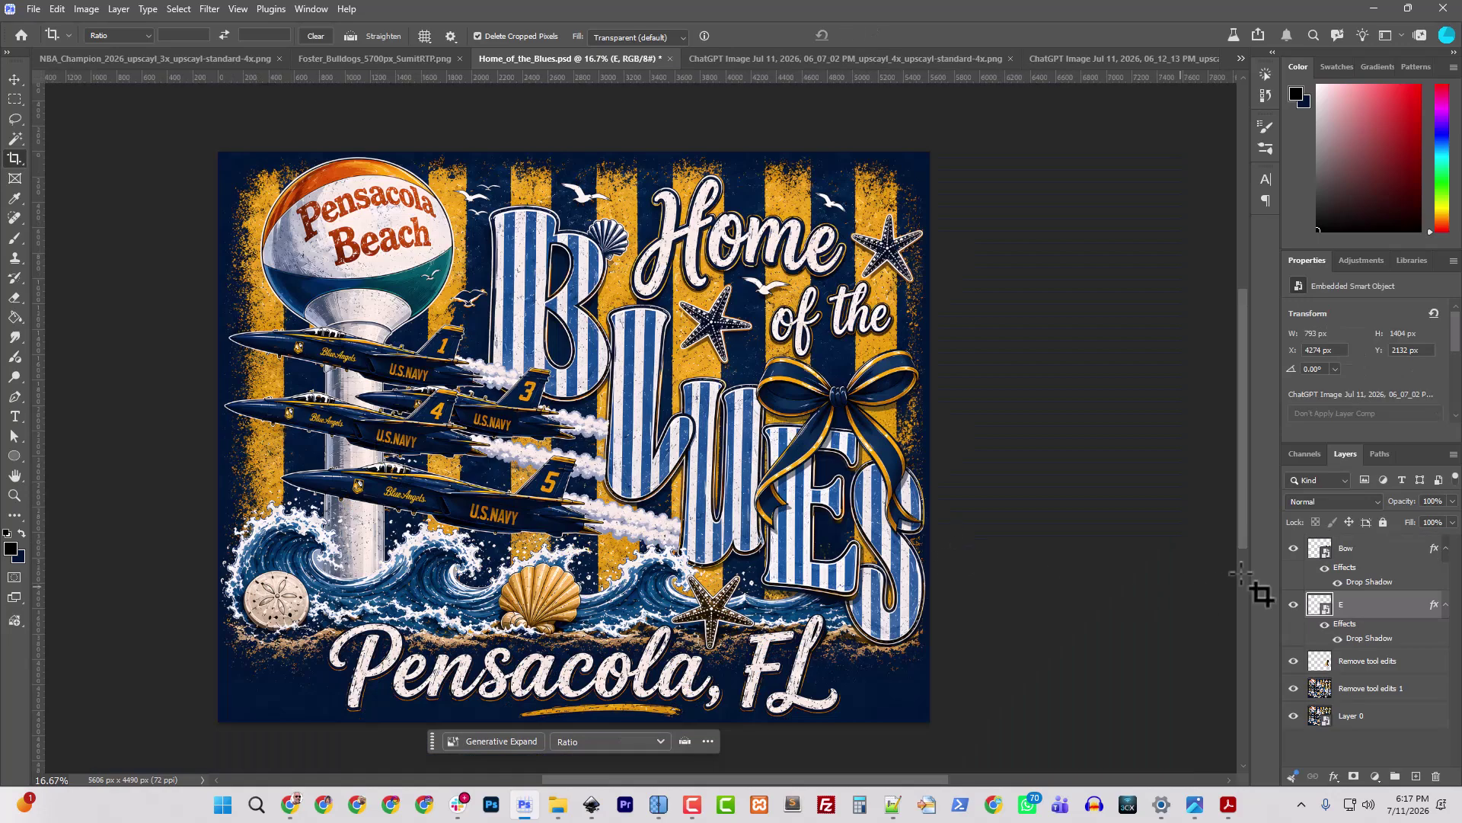
{"action": "left_click", "coordinate": [33, 9]}
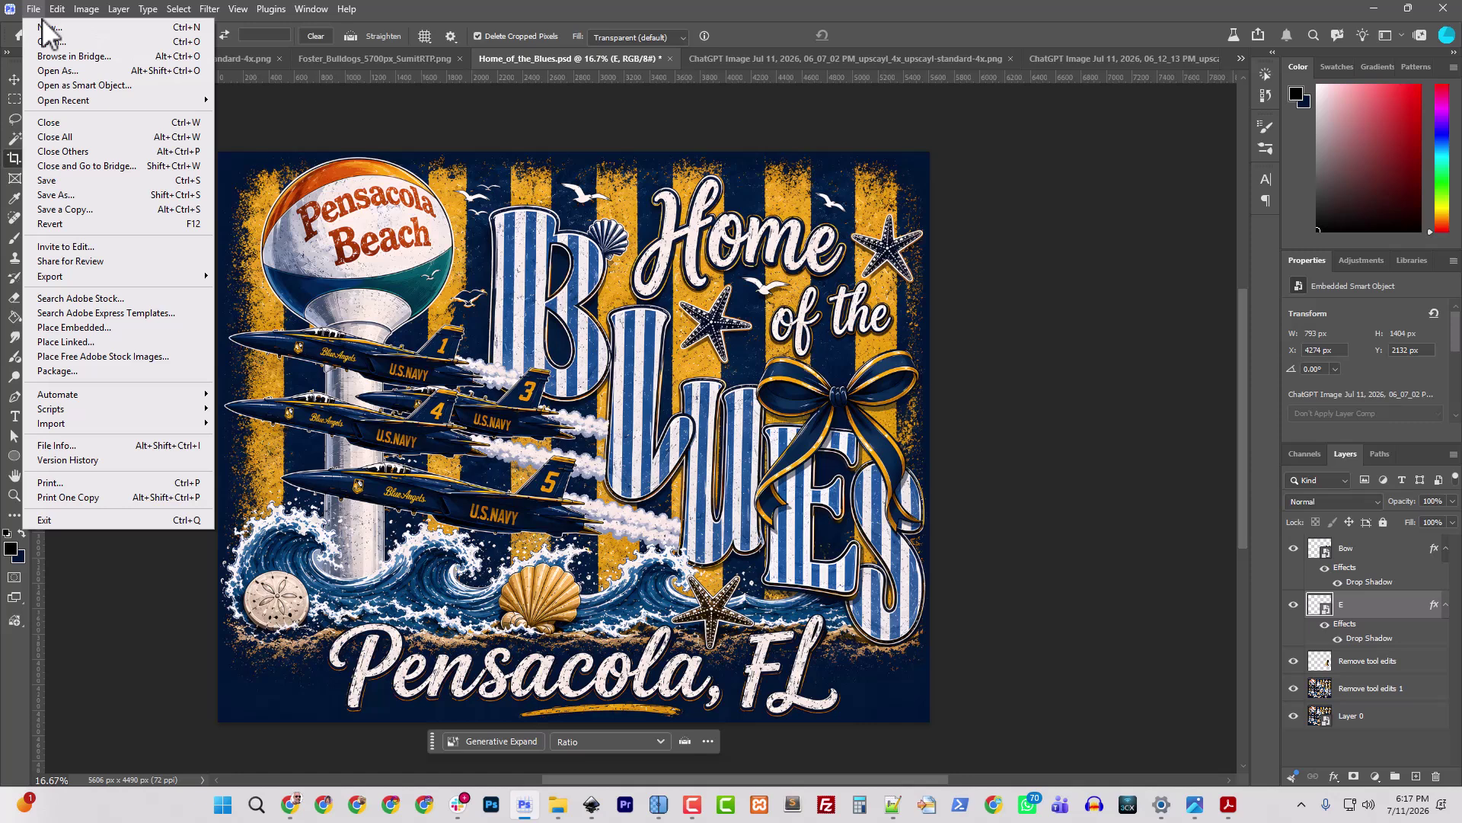
{"action": "left_click", "coordinate": [98, 181]}
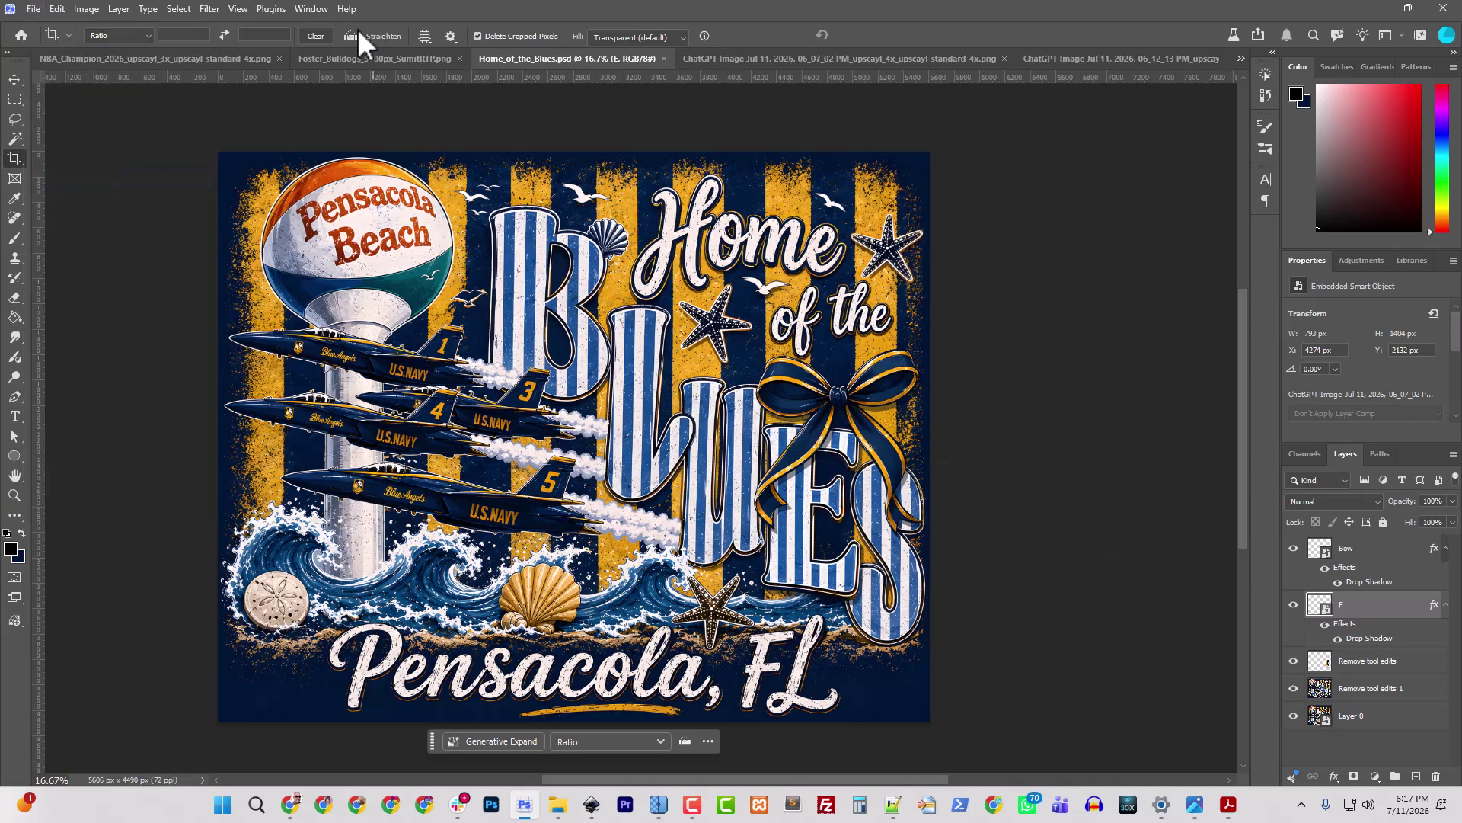
Step: Resize the image to 12 inches wide at a resolution of 300 pixels/inch with proportions kept
{"action": "left_click", "coordinate": [86, 9]}
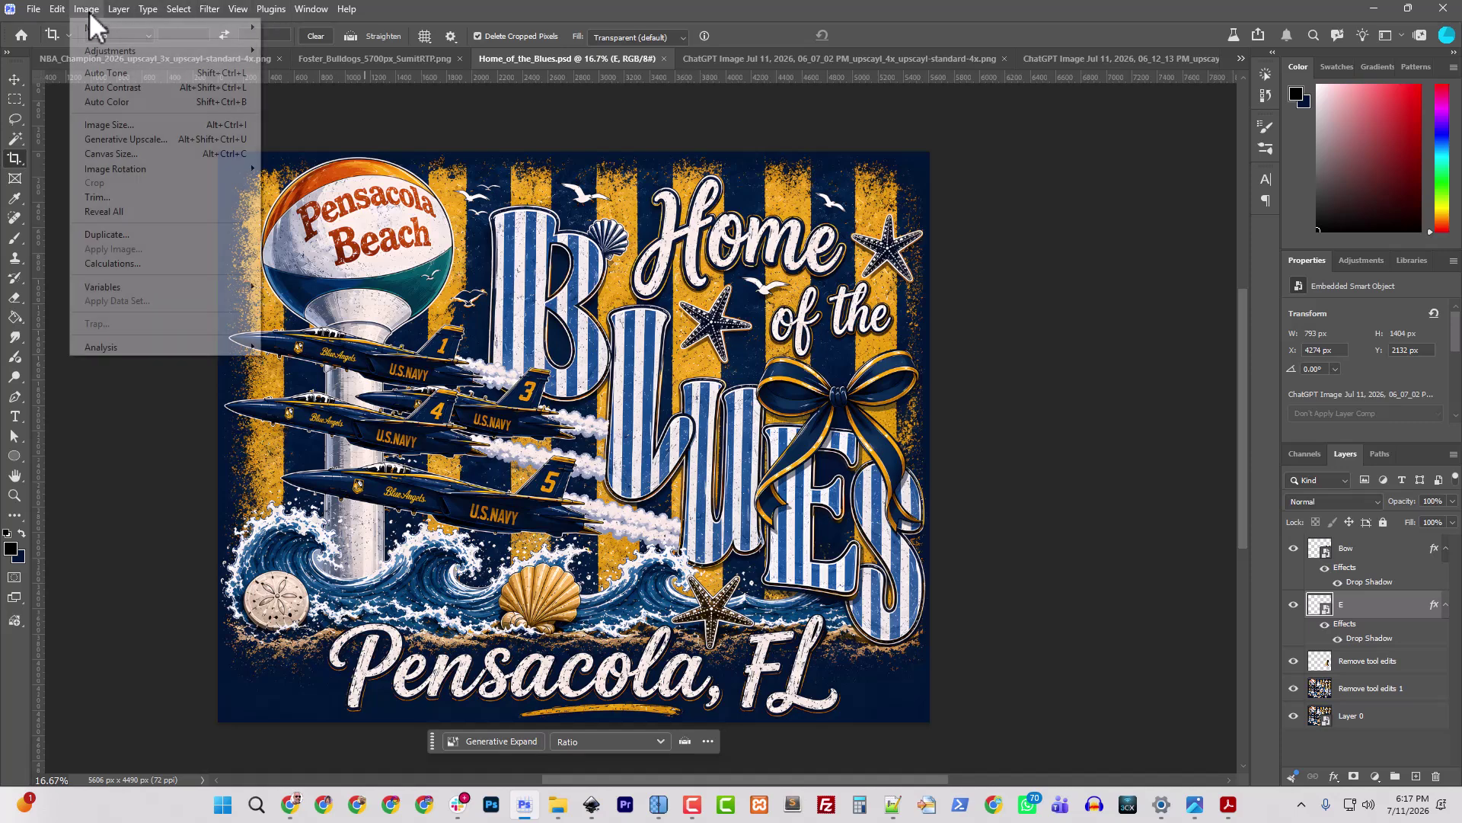
{"action": "left_click", "coordinate": [167, 124]}
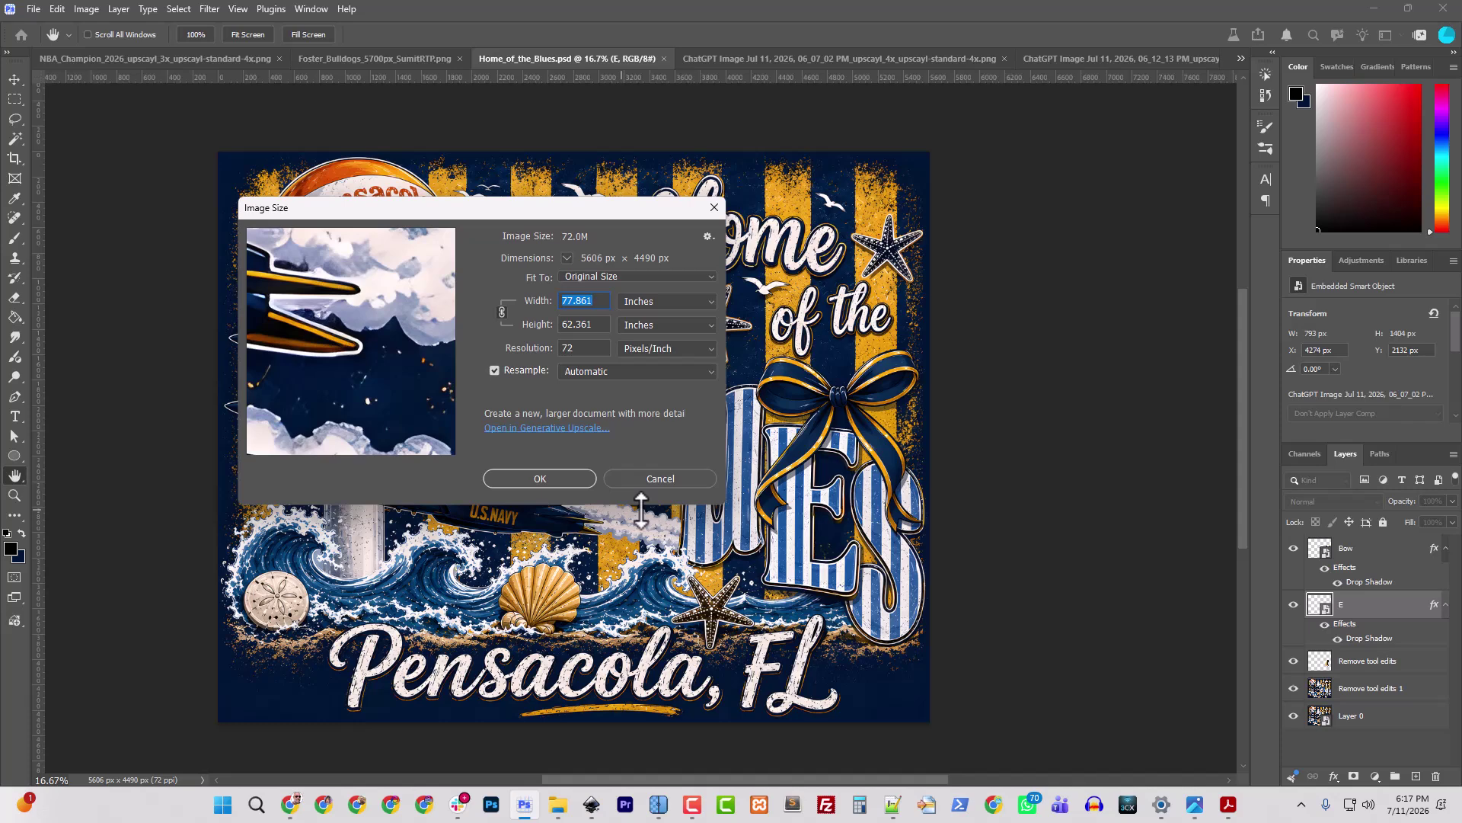
{"action": "type", "text": "12"}
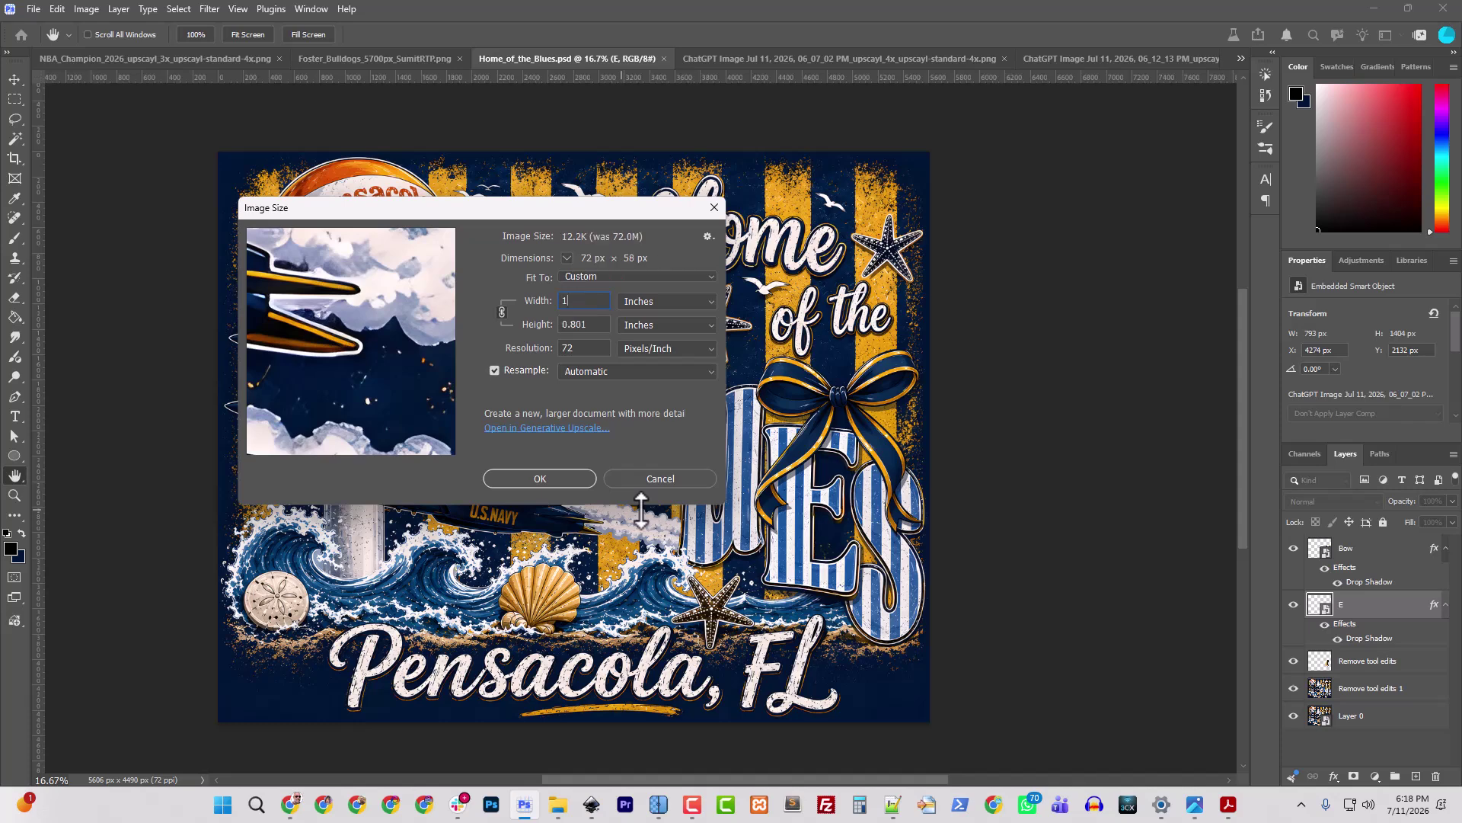
{"action": "key", "text": "Tab"}
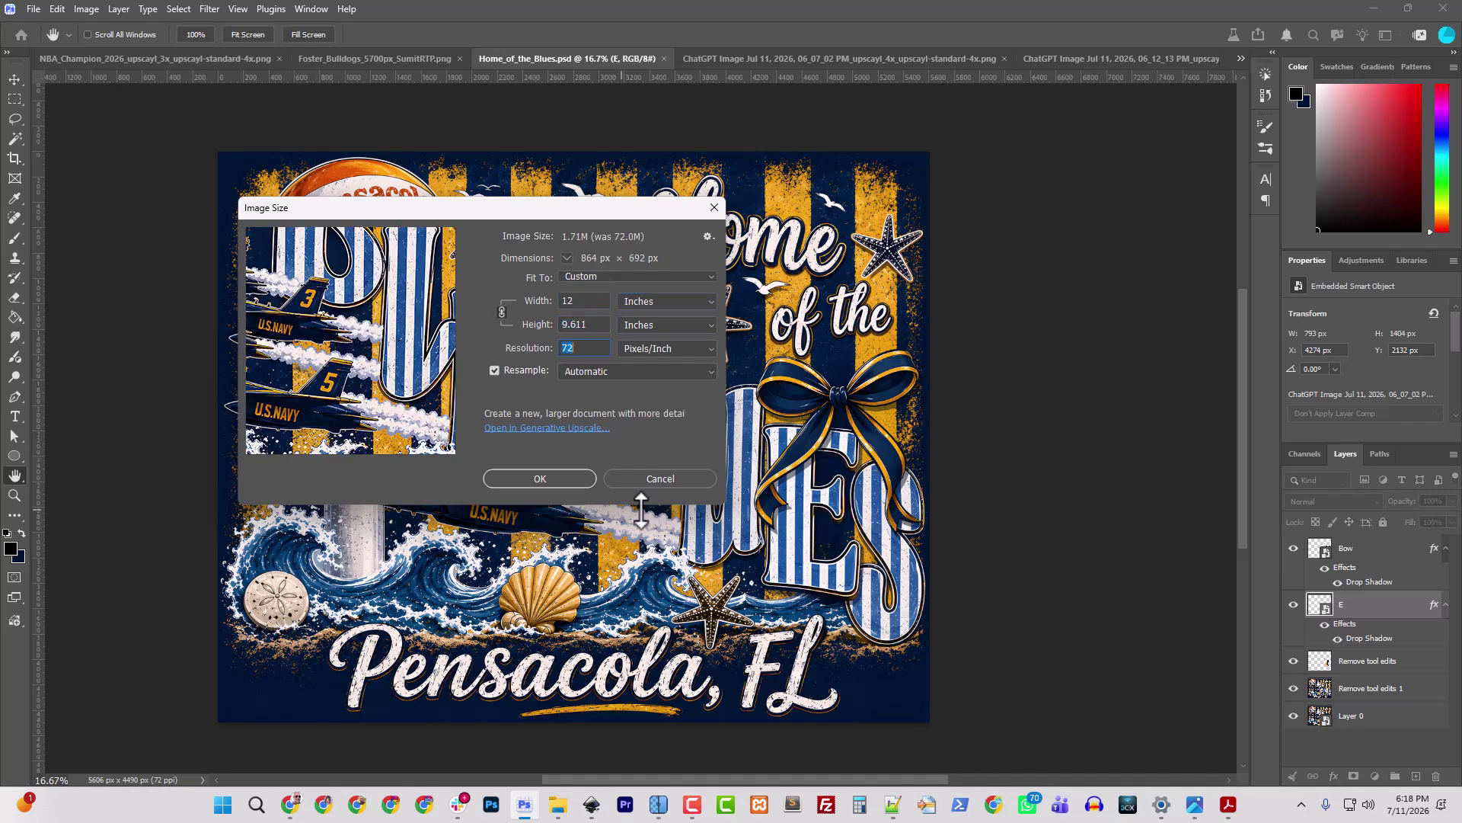
{"action": "type", "text": "300"}
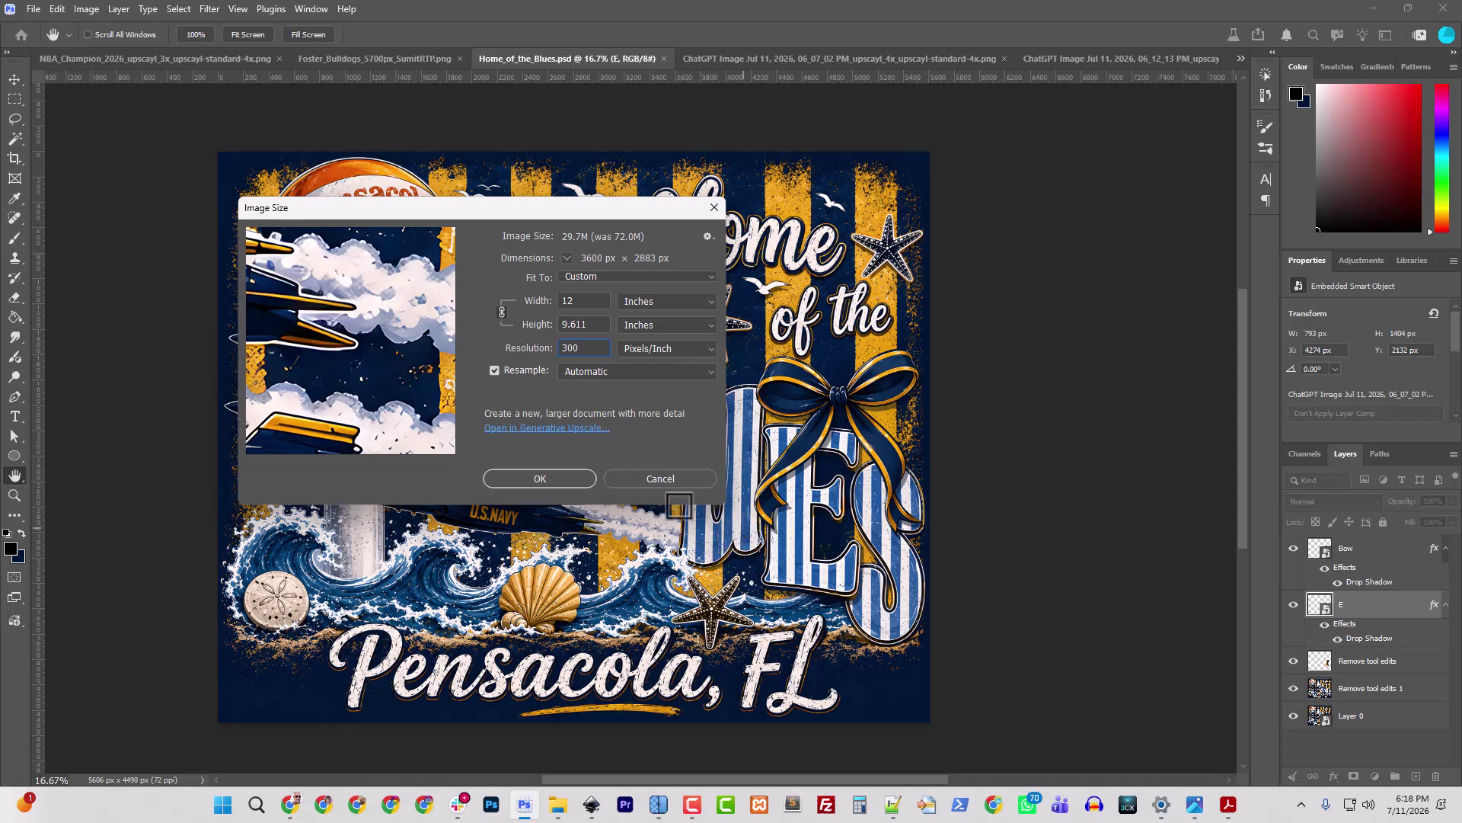
{"action": "left_click", "coordinate": [543, 481]}
{"action": "key", "text": "c"}
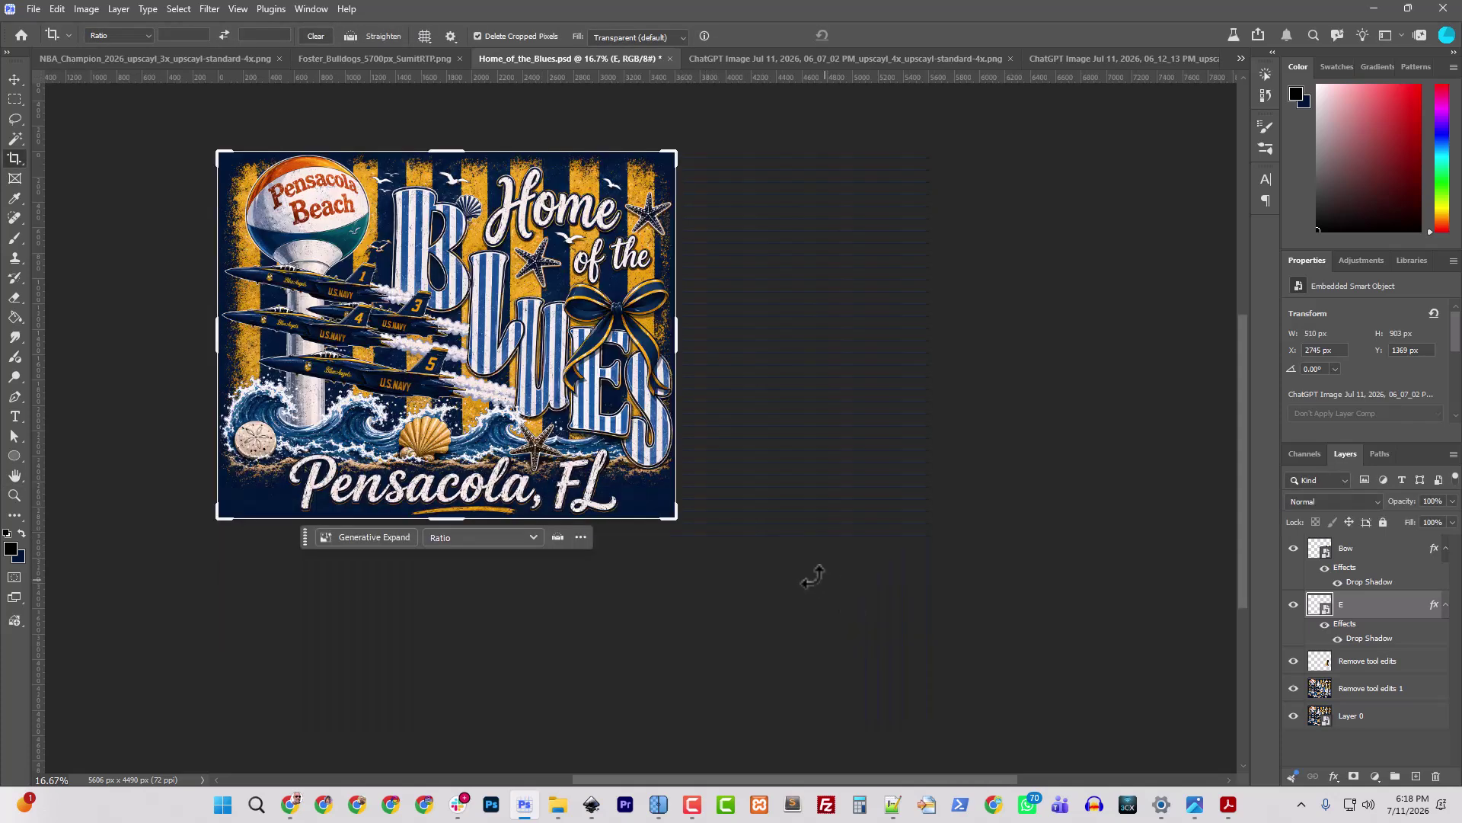
Step: Quick-export the resized artwork as a PNG named Home_of_the_Blues_Halftone_Ready in the Downloads folder
{"action": "left_click", "coordinate": [34, 9]}
{"action": "mouse_move", "coordinate": [122, 278]}
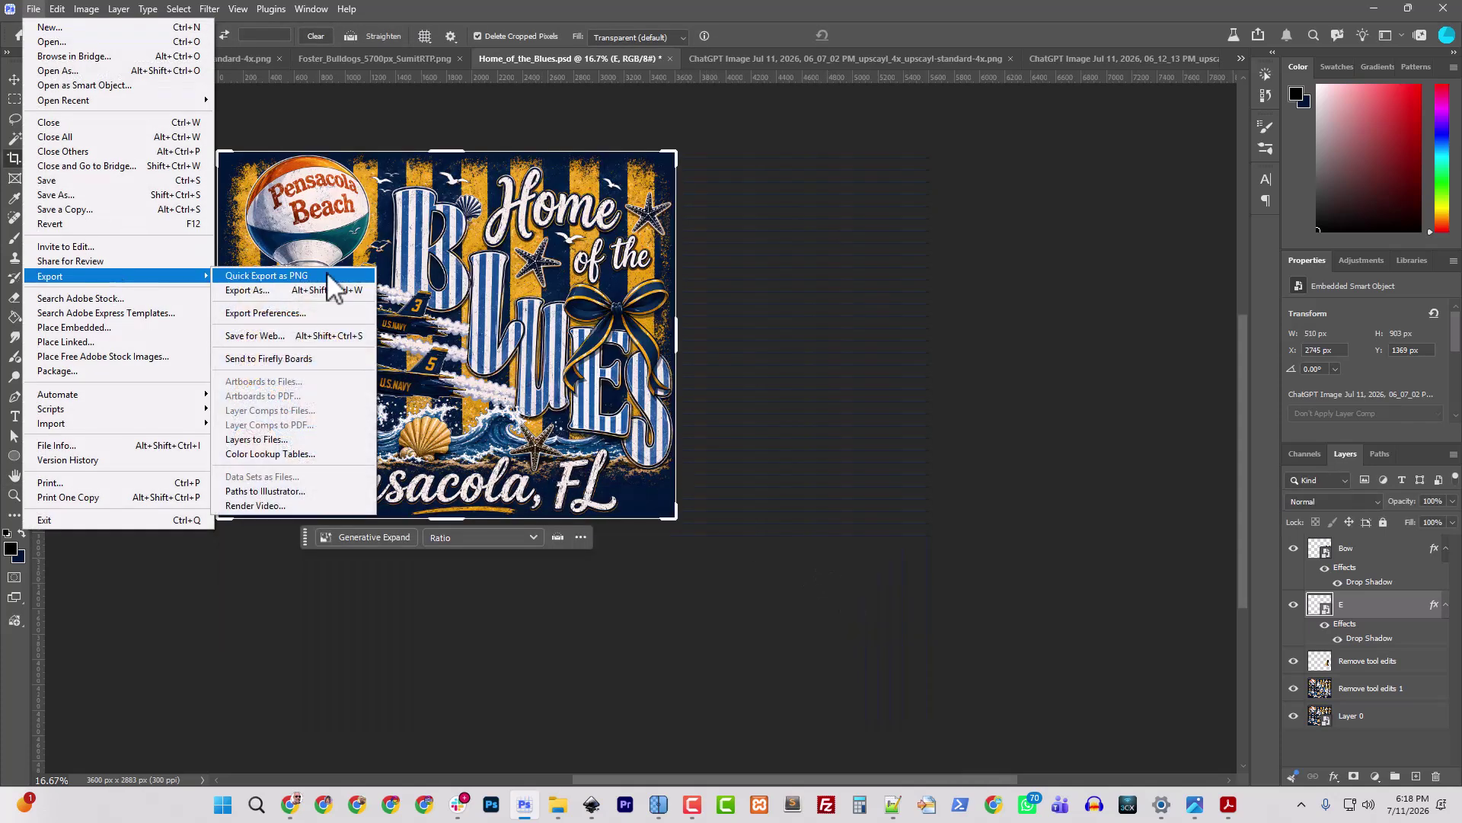
{"action": "left_click", "coordinate": [329, 277]}
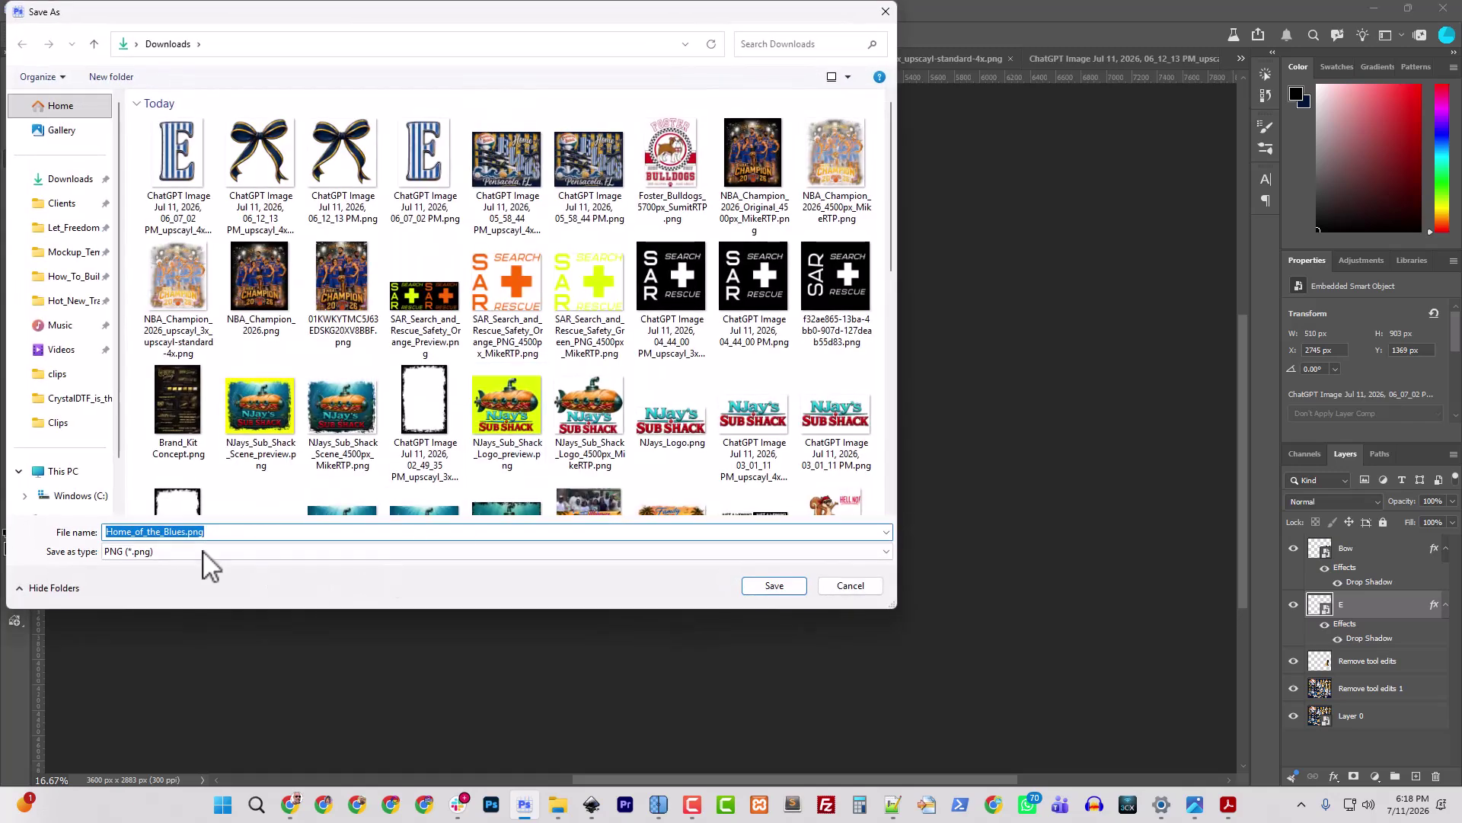
{"action": "left_click_drag", "start_coordinate": [180, 532], "coordinate": [186, 532]}
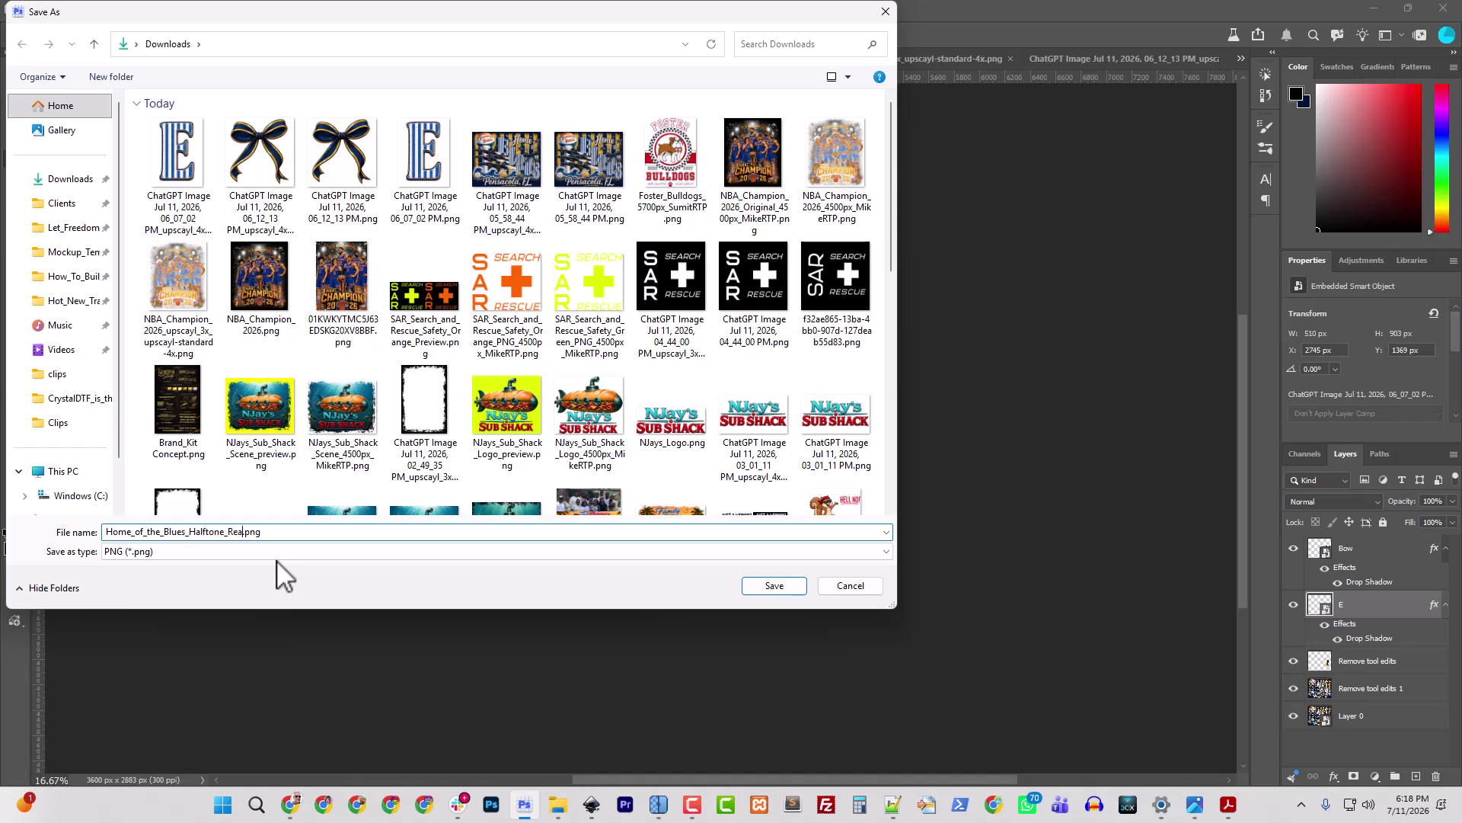
{"action": "type", "text": "s_Halftone_Ready"}
{"action": "key", "text": "Return"}
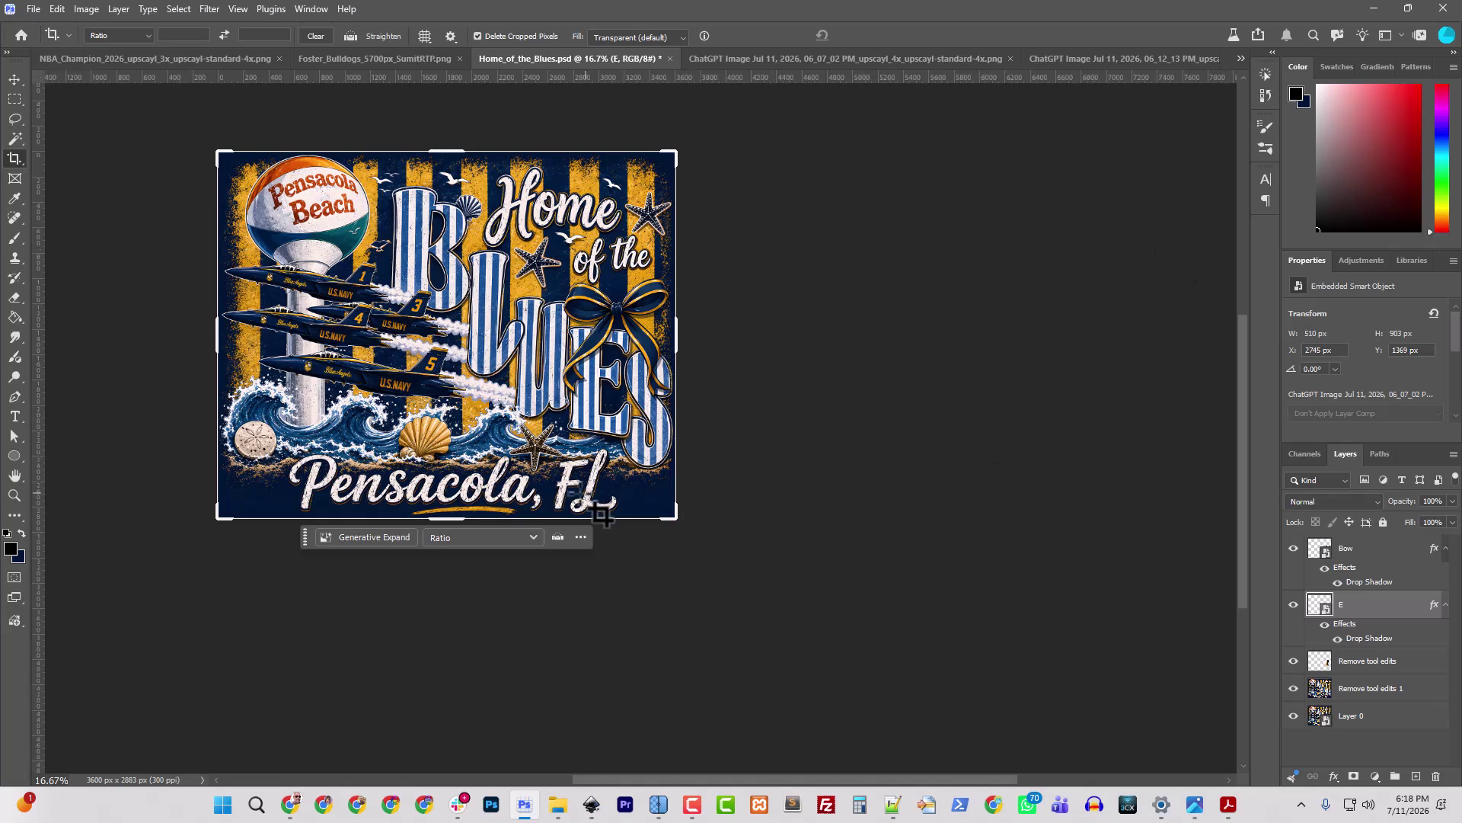
Step: Set the foreground color to the navy sampled from the artwork's background near its lower edge, and show the saved actions
{"action": "left_click", "coordinate": [11, 551]}
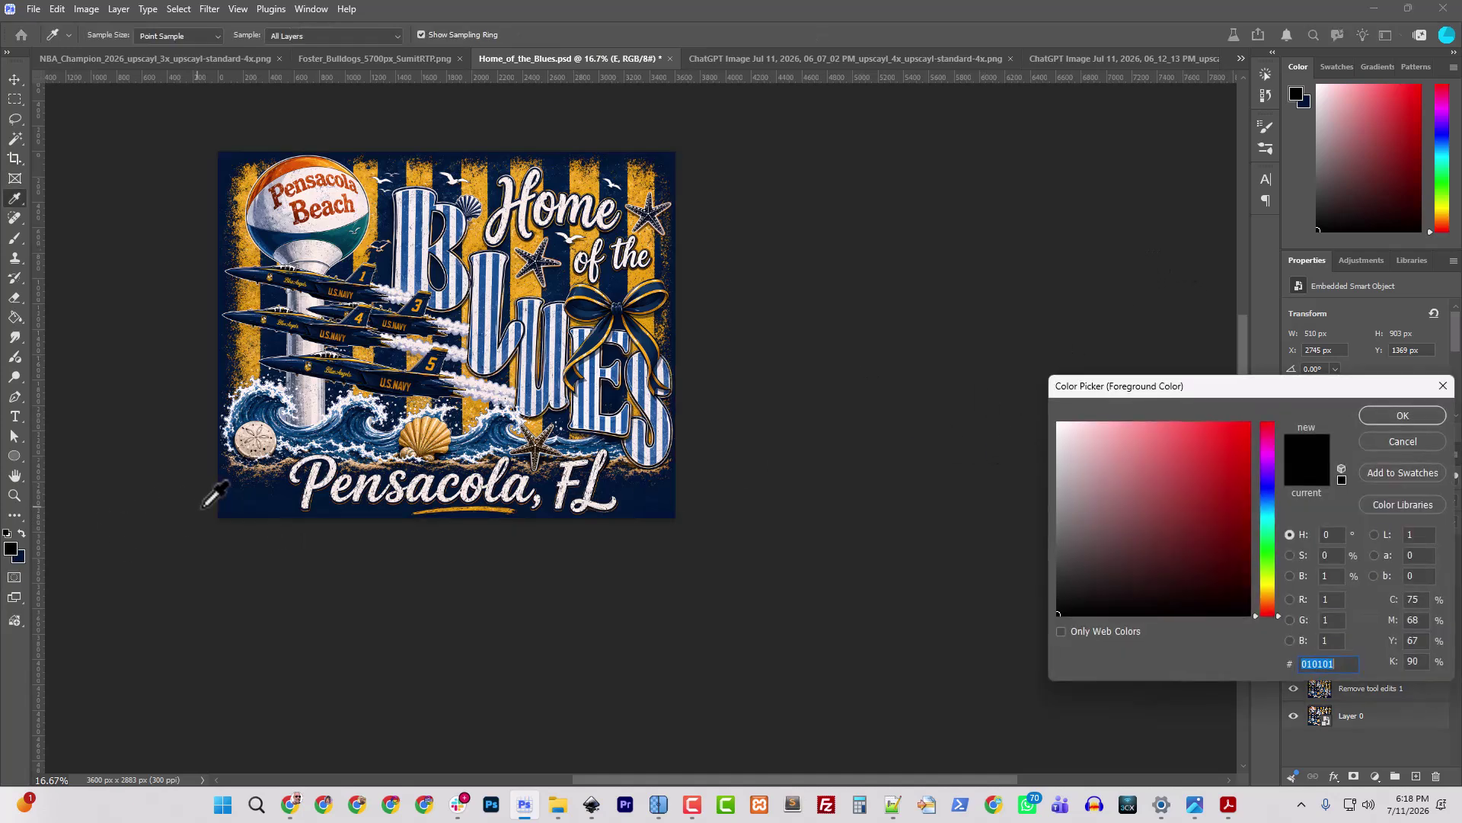
{"action": "left_click", "coordinate": [266, 503]}
{"action": "left_click", "coordinate": [1400, 417]}
{"action": "key", "text": "c"}
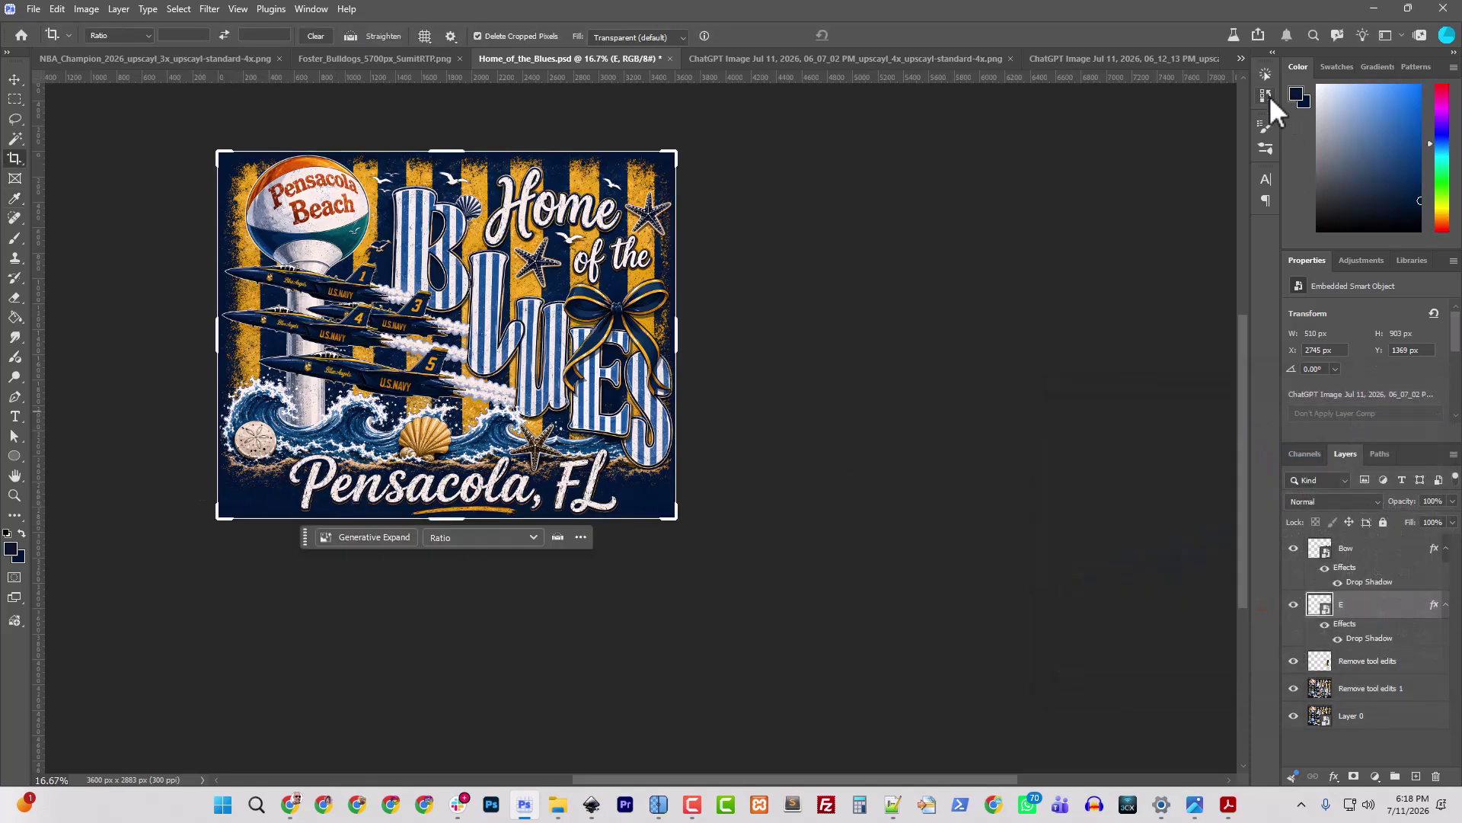
{"action": "left_click", "coordinate": [1265, 74]}
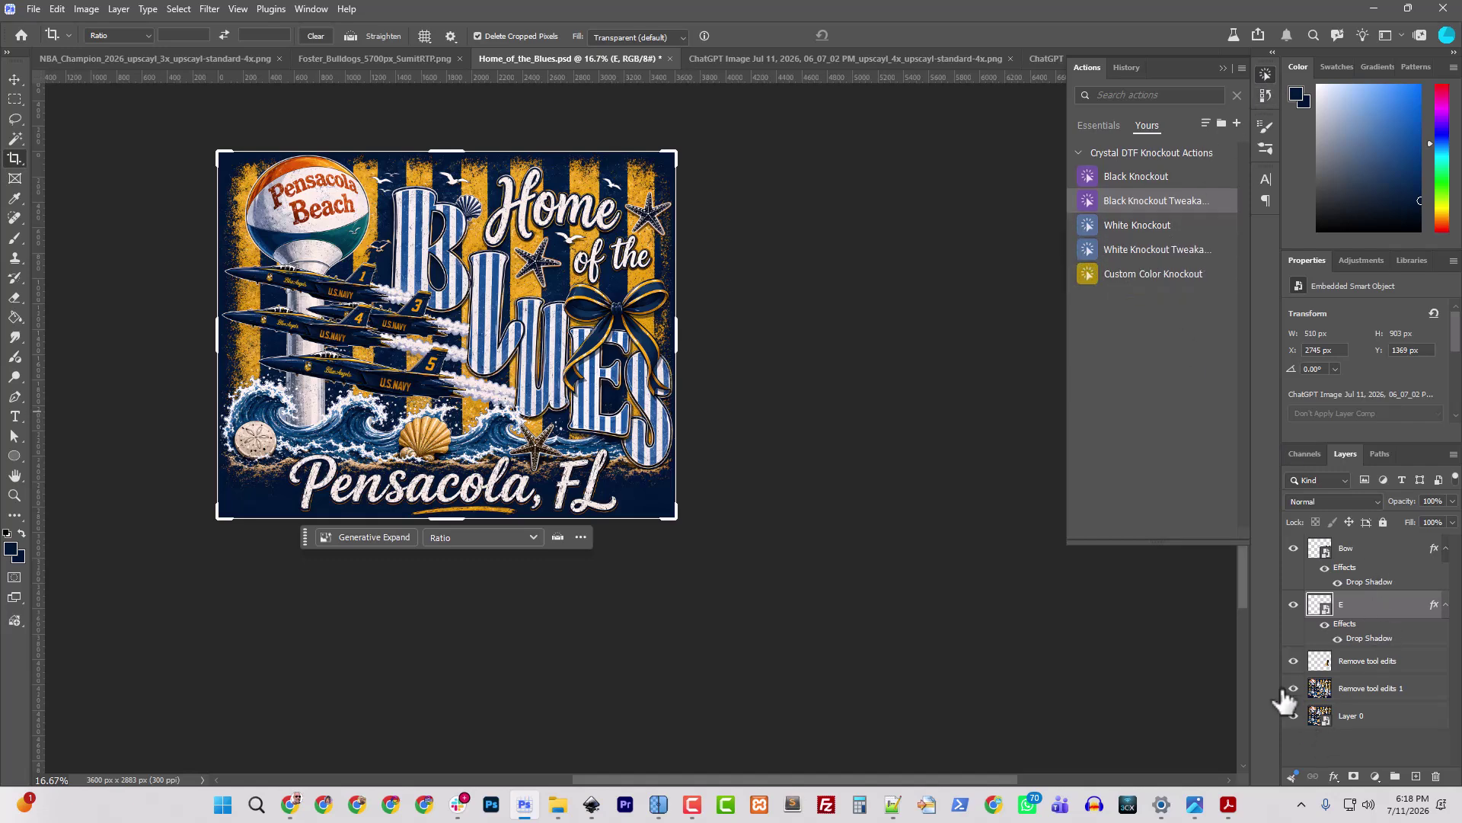
Step: Close Home_of_the_Blues.psd and all the other open documents without saving their changes
{"action": "left_click", "coordinate": [559, 807]}
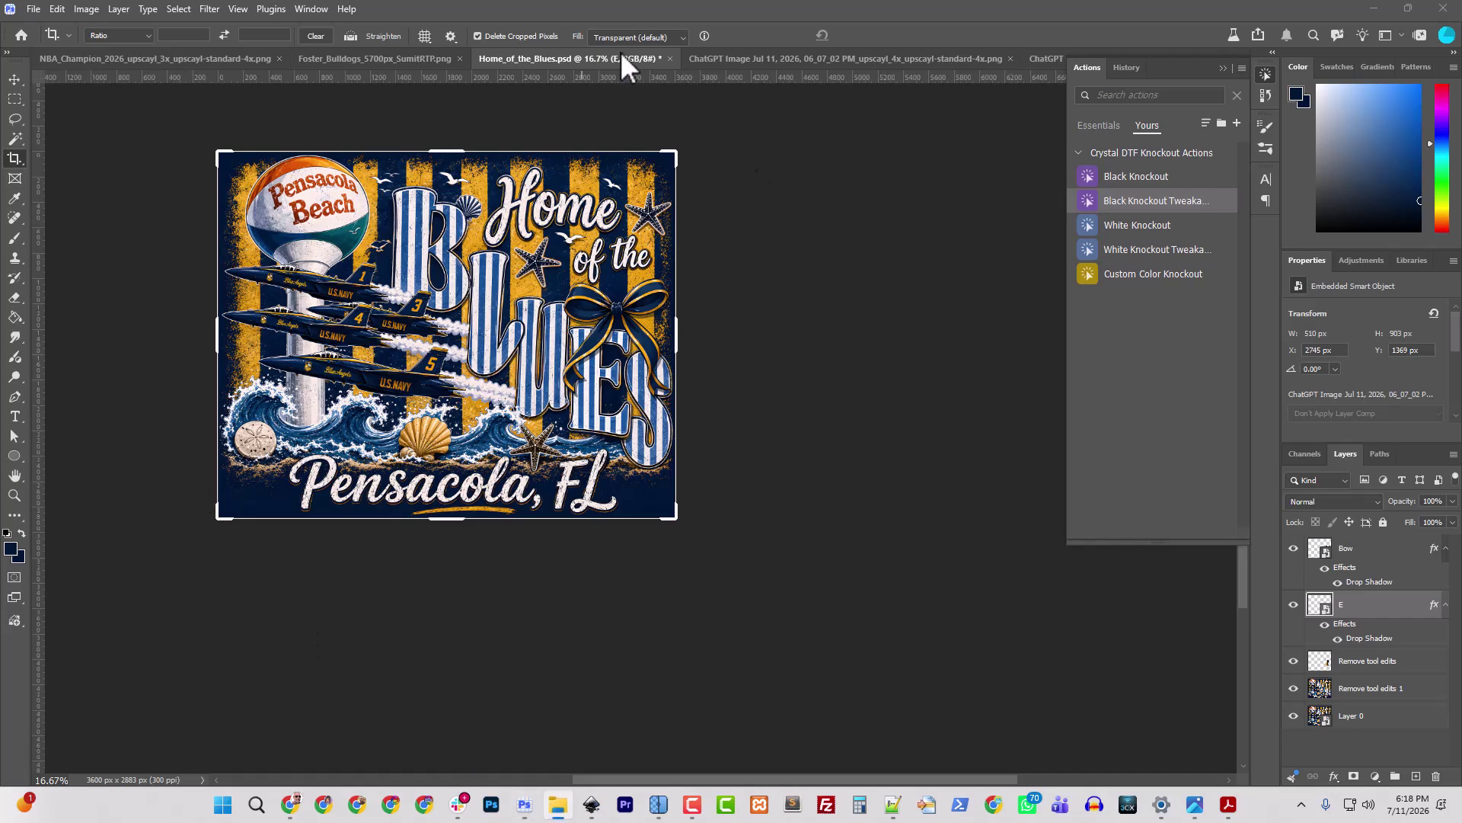
{"action": "left_click", "coordinate": [670, 58]}
{"action": "left_click", "coordinate": [833, 309]}
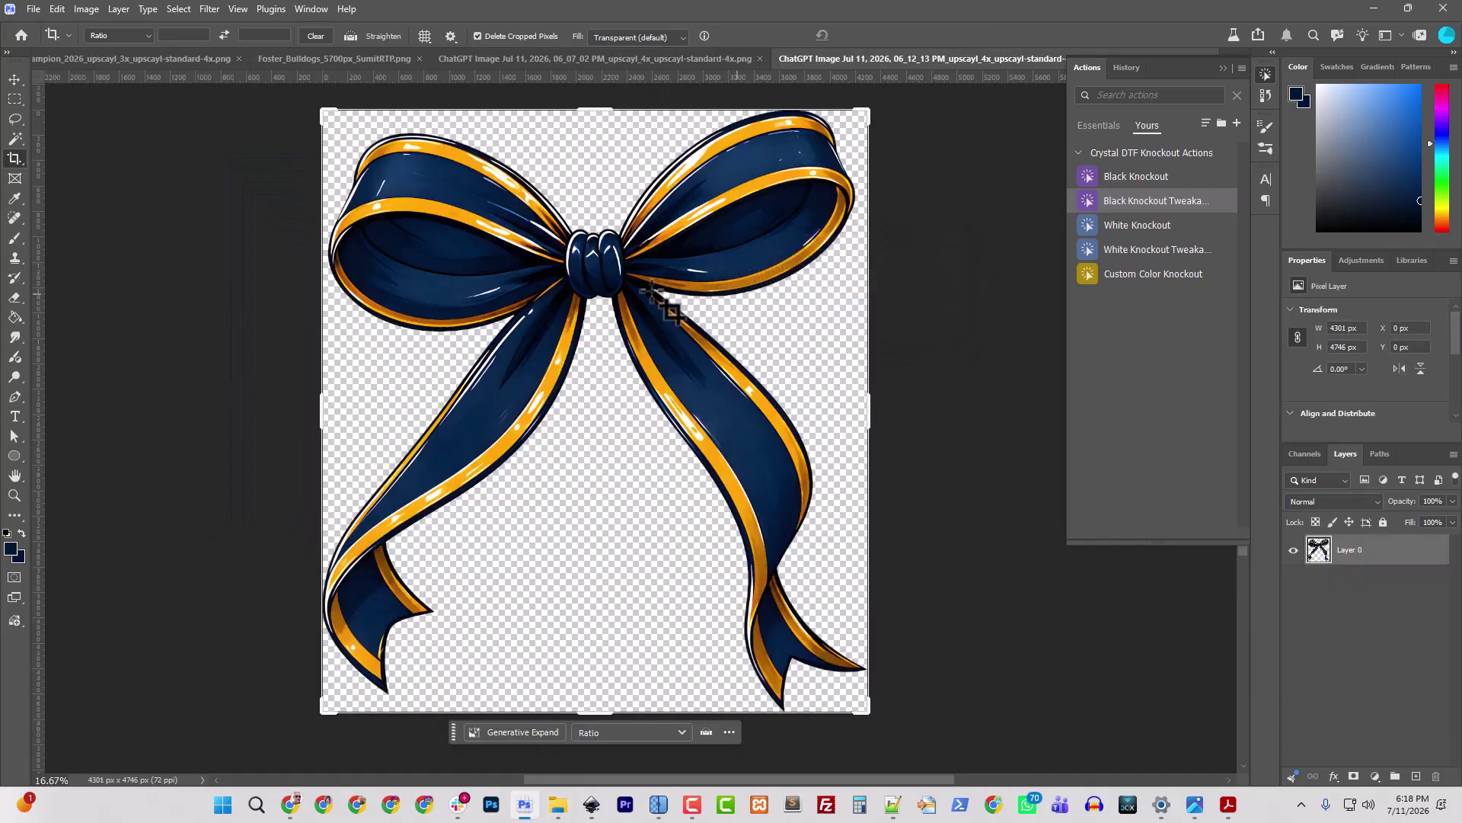
{"action": "right_click", "coordinate": [357, 60]}
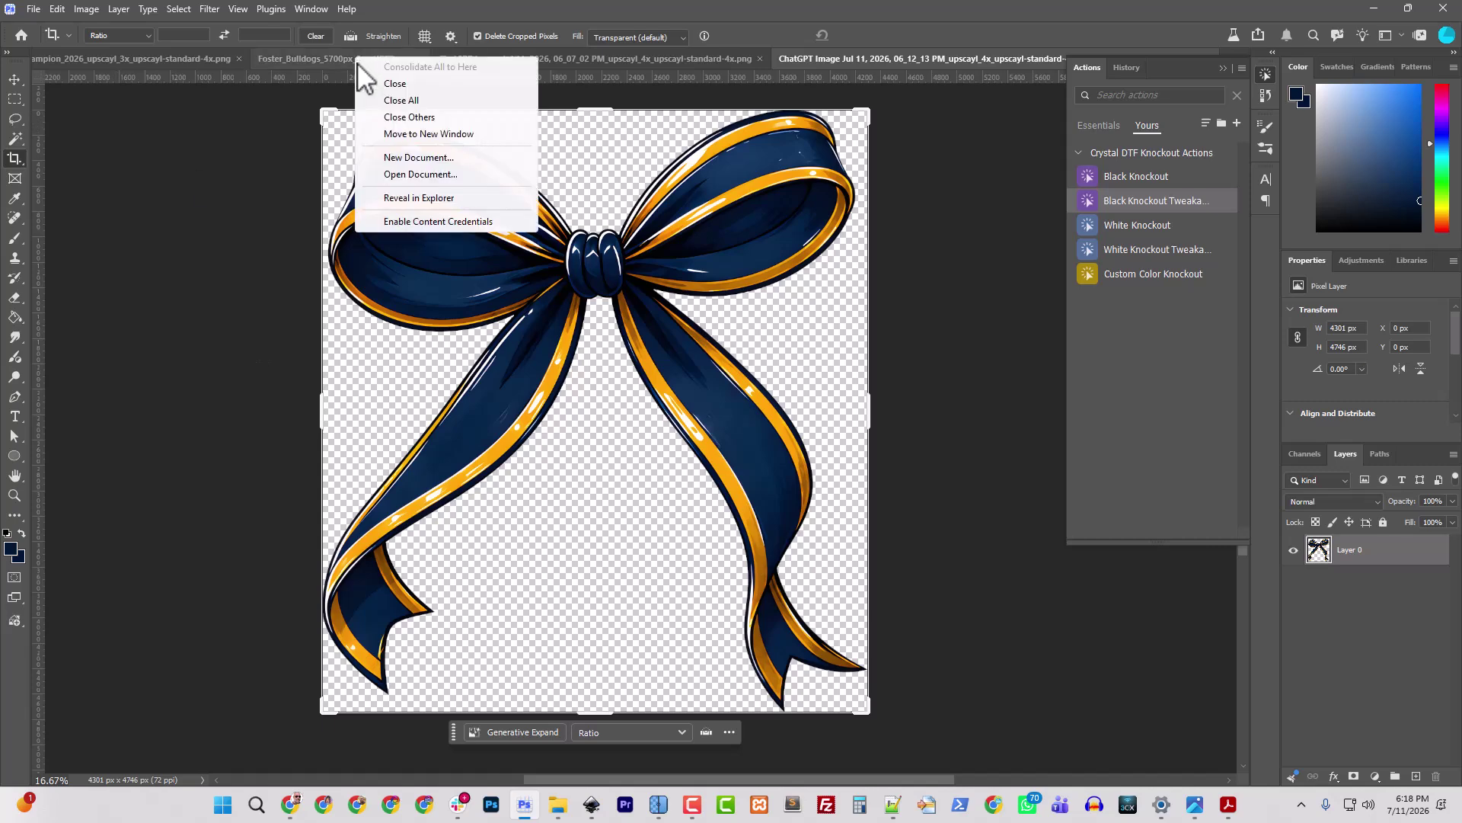
{"action": "left_click", "coordinate": [418, 101]}
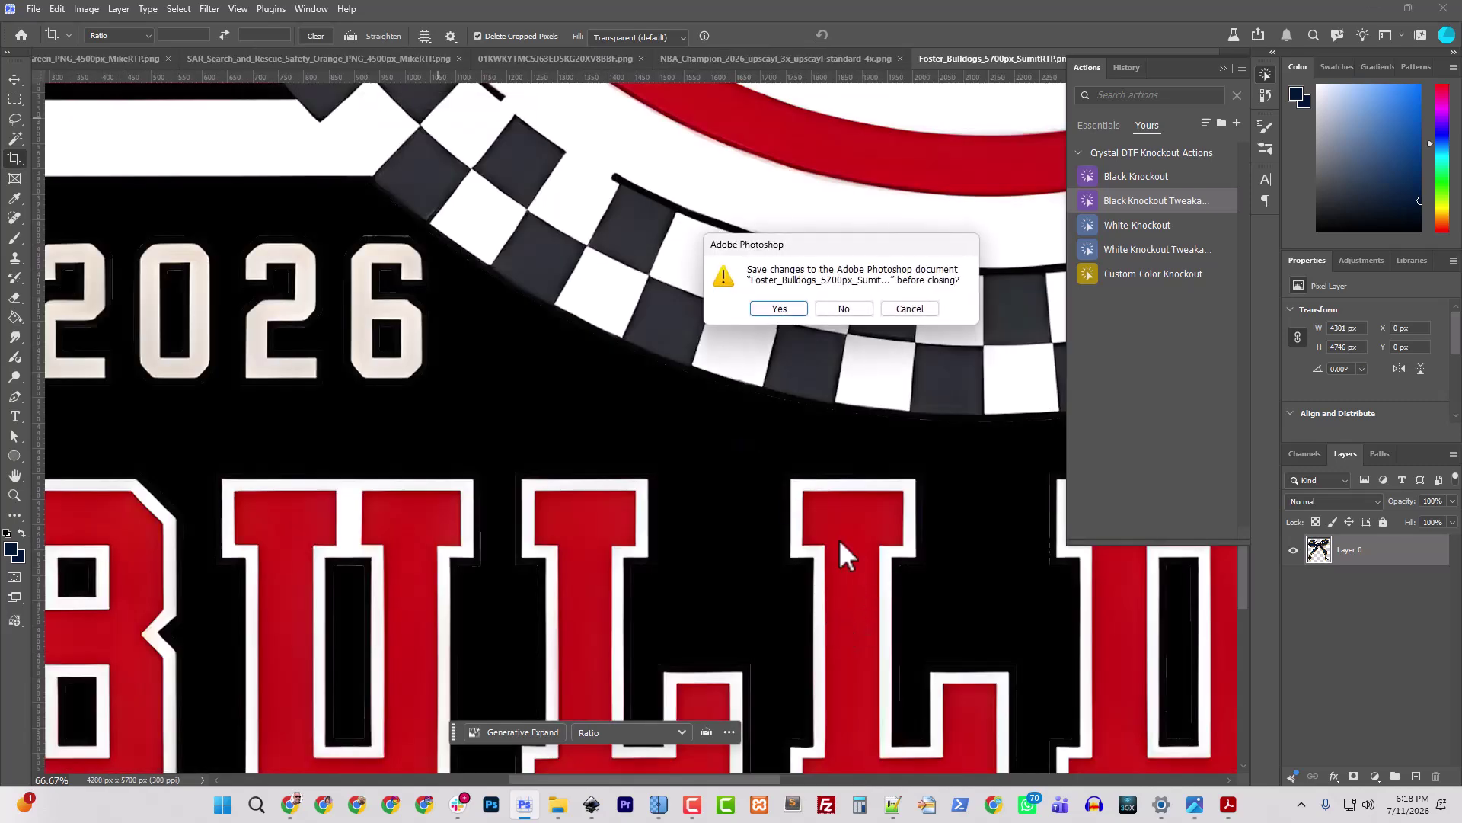
{"action": "left_click", "coordinate": [842, 399]}
{"action": "left_click", "coordinate": [848, 314]}
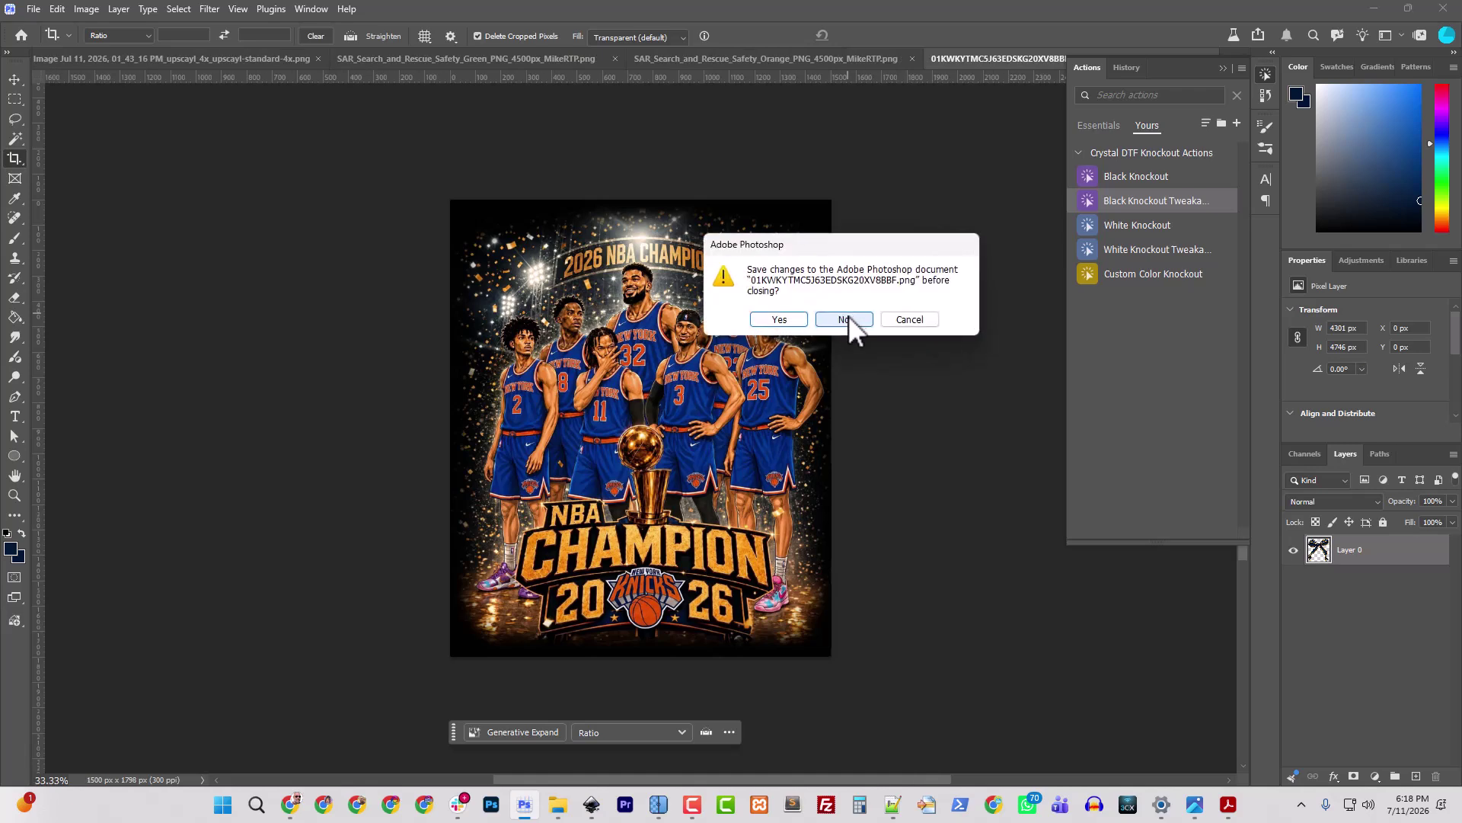
{"action": "left_click", "coordinate": [848, 316]}
{"action": "left_click", "coordinate": [848, 317]}
{"action": "left_click", "coordinate": [847, 308]}
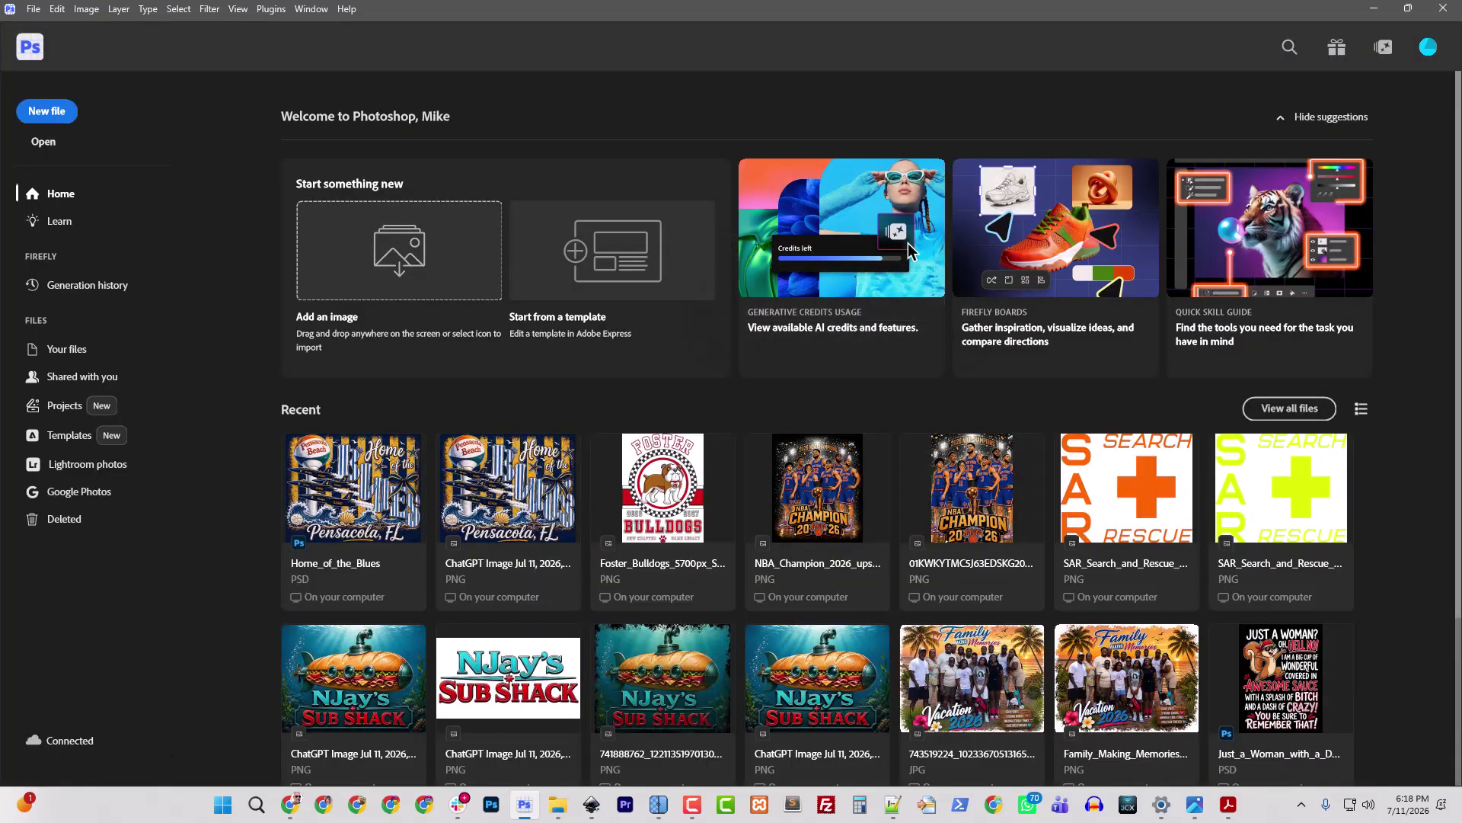
Step: Open Home_of_the_Blues_Halftone_Ready.png and run the Custom Color Knockout action with the navy 001736 as its color
{"action": "key", "text": "super+e"}
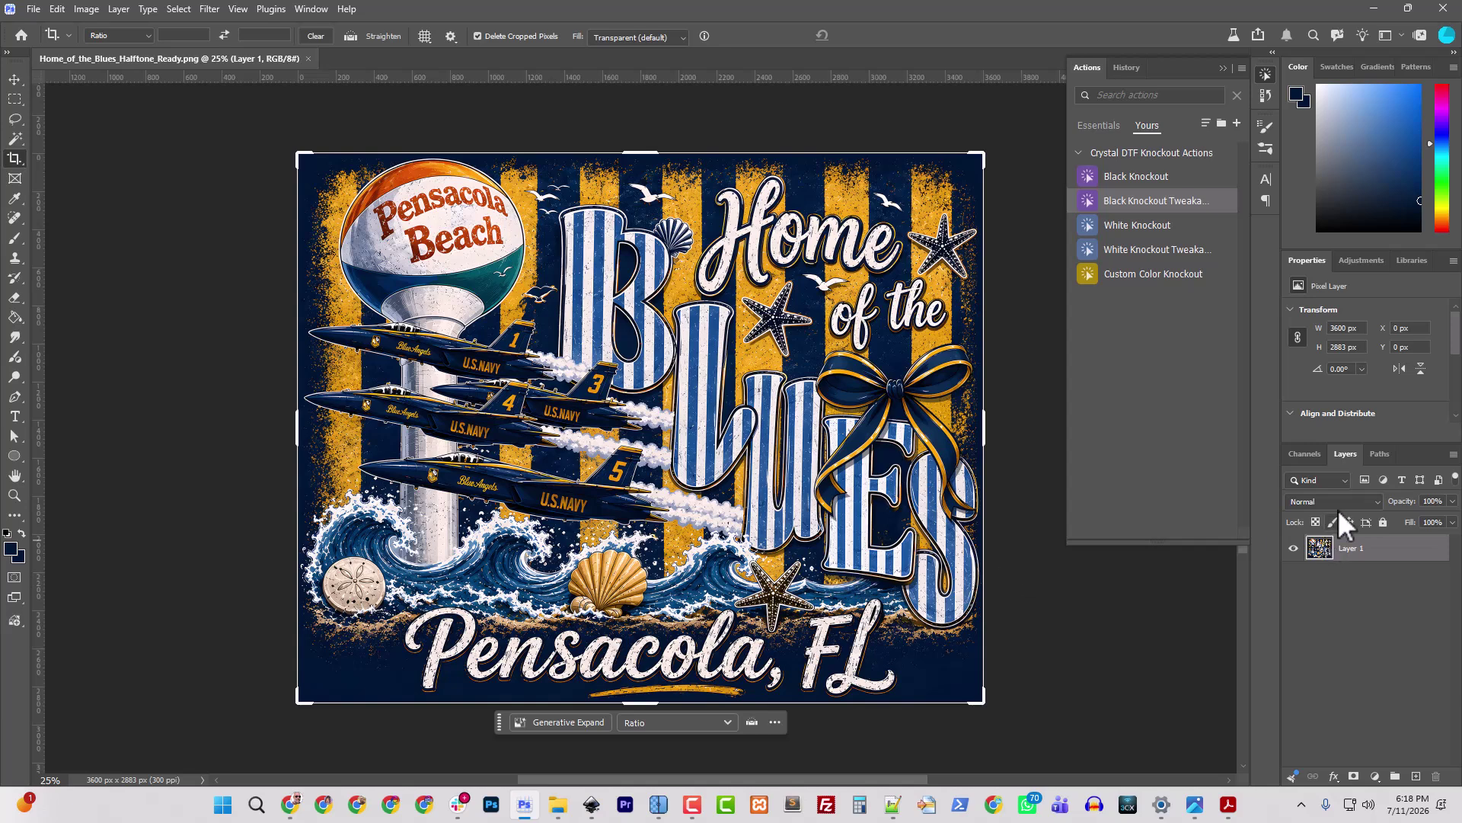
{"action": "left_click", "coordinate": [1155, 276]}
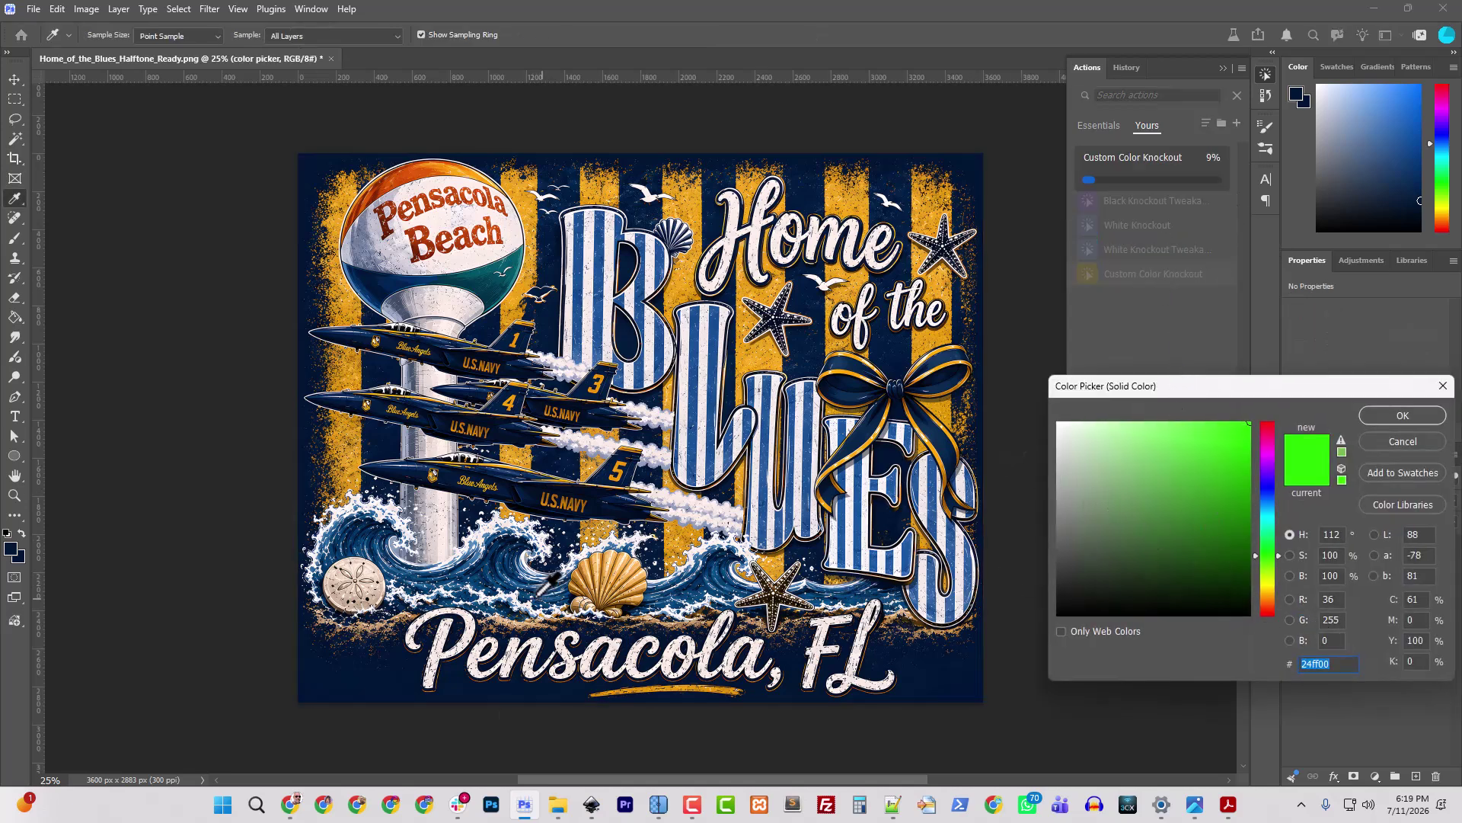
{"action": "left_click", "coordinate": [17, 543]}
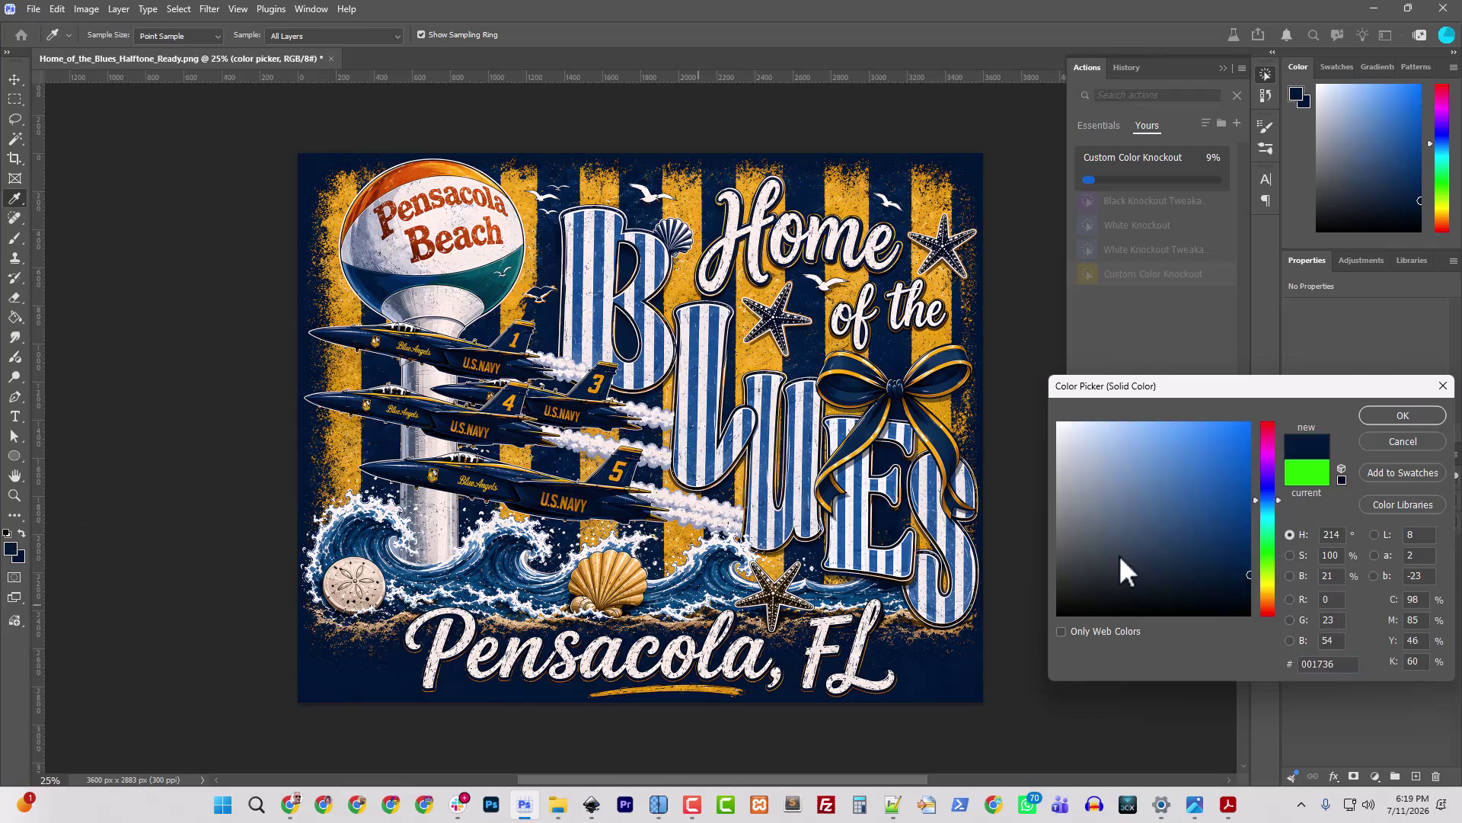
{"action": "left_click", "coordinate": [1401, 415]}
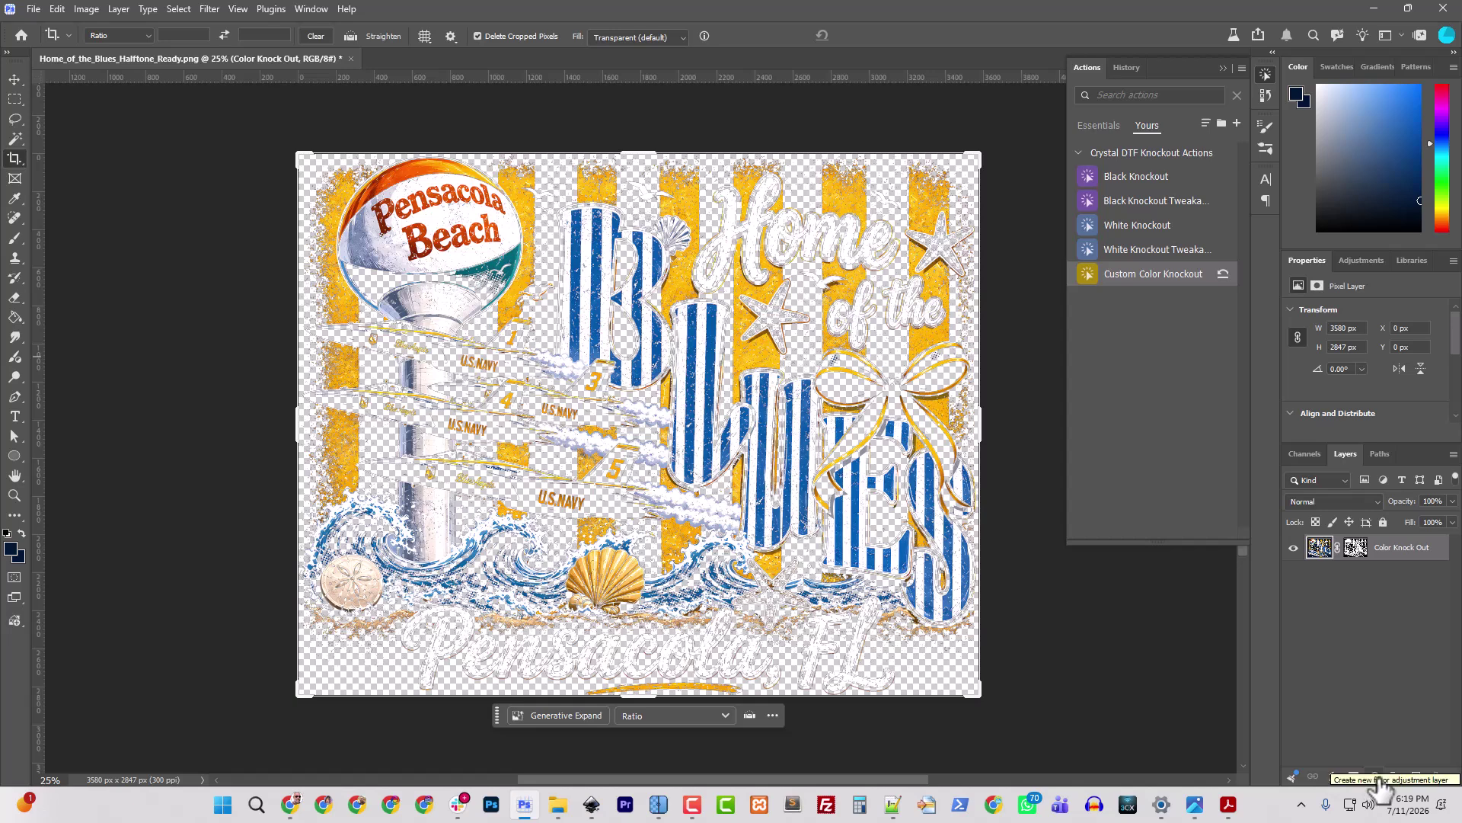
Step: Add a Solid Color fill layer in navy 001736 beneath the Color Knock Out layer
{"action": "left_click", "coordinate": [1377, 780]}
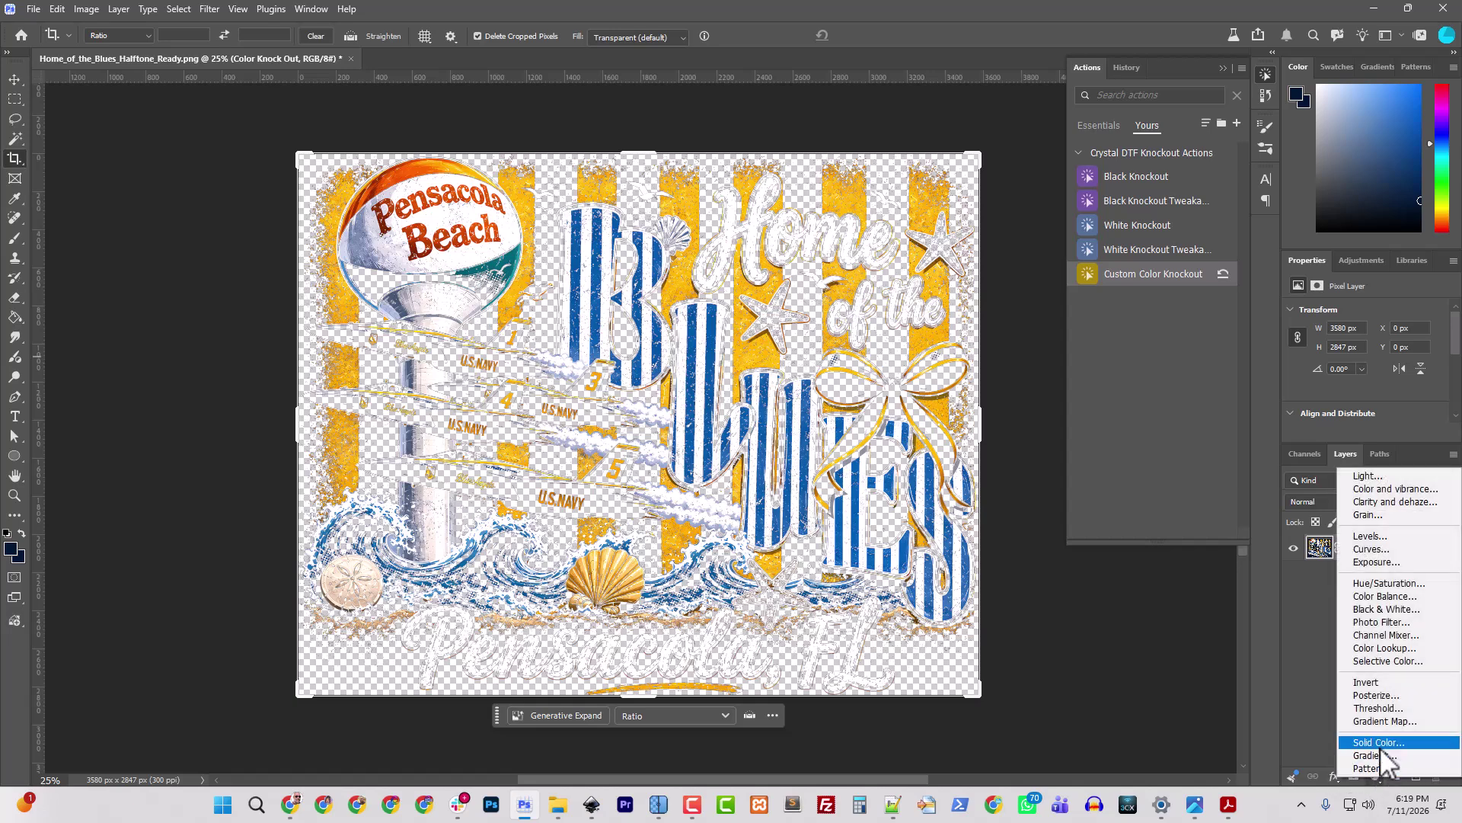
{"action": "left_click", "coordinate": [1380, 741]}
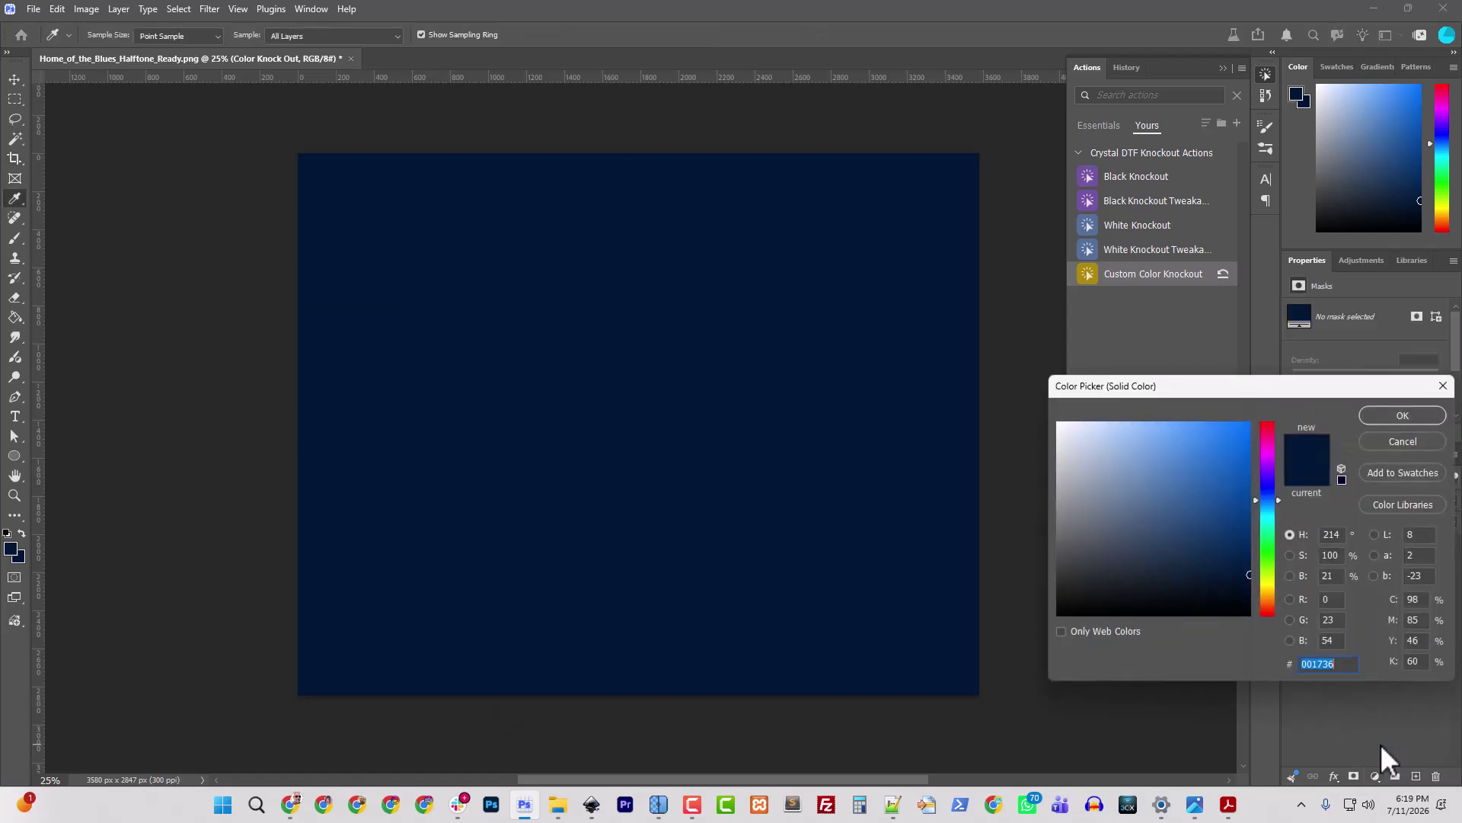
{"action": "left_click", "coordinate": [1402, 416]}
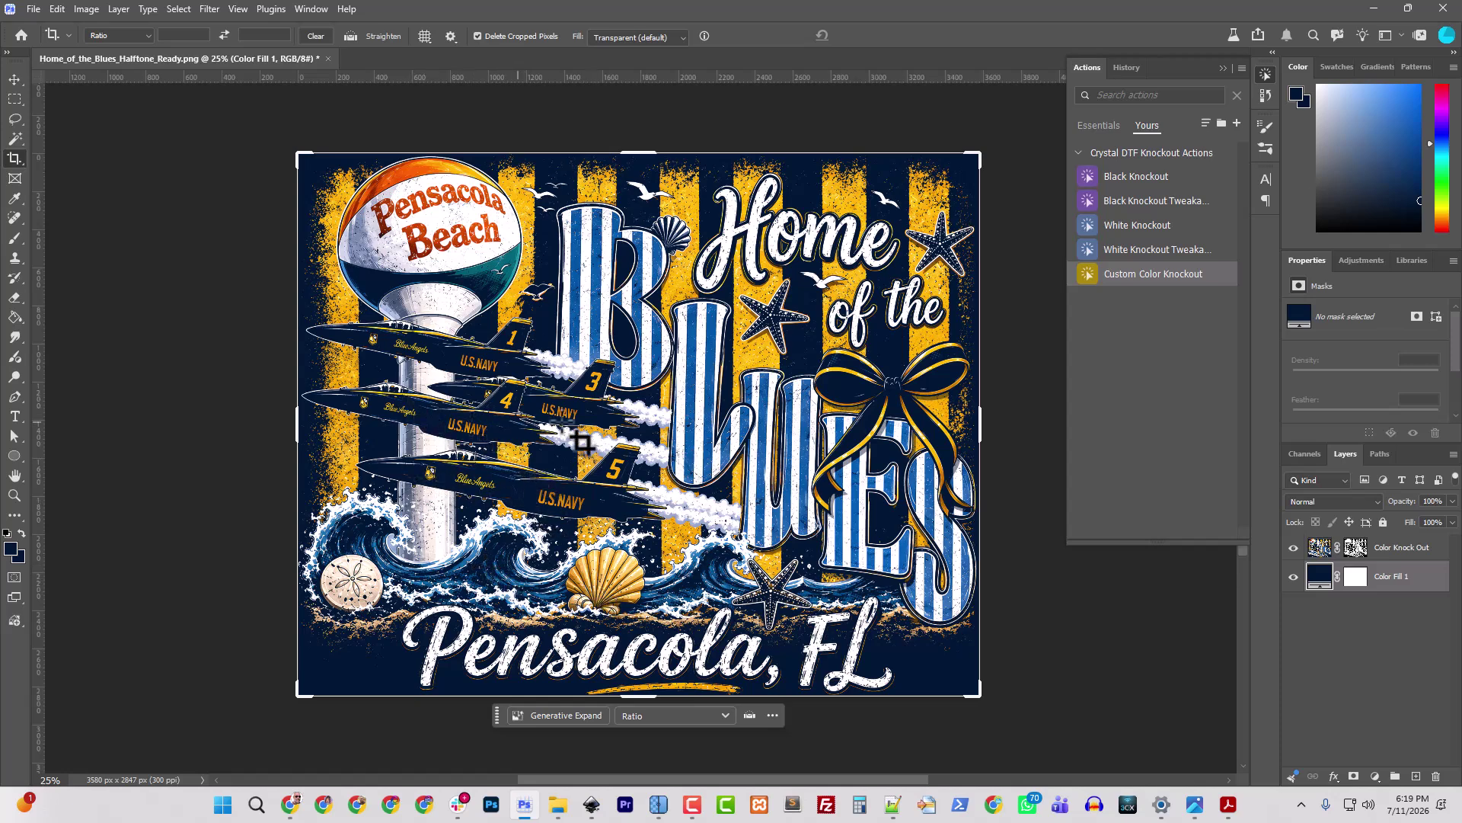
Step: Compare the knocked-out artwork with and without the navy fill layer, including a close-up of the jets and lettering, and leave the fill hidden
{"action": "left_click", "coordinate": [1293, 576]}
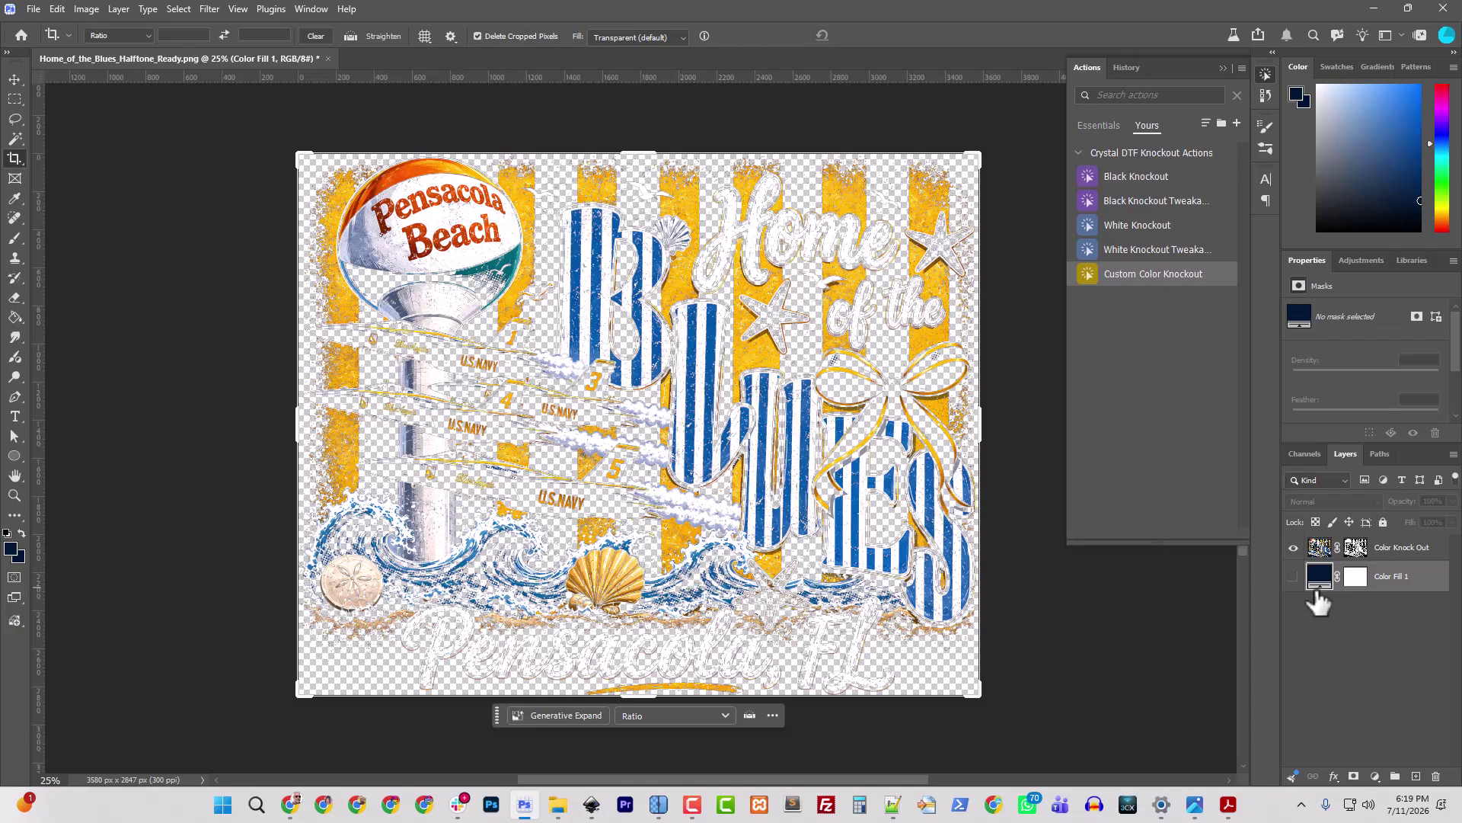
{"action": "left_click", "coordinate": [1293, 577]}
{"action": "key", "text": "ctrl+plus"}
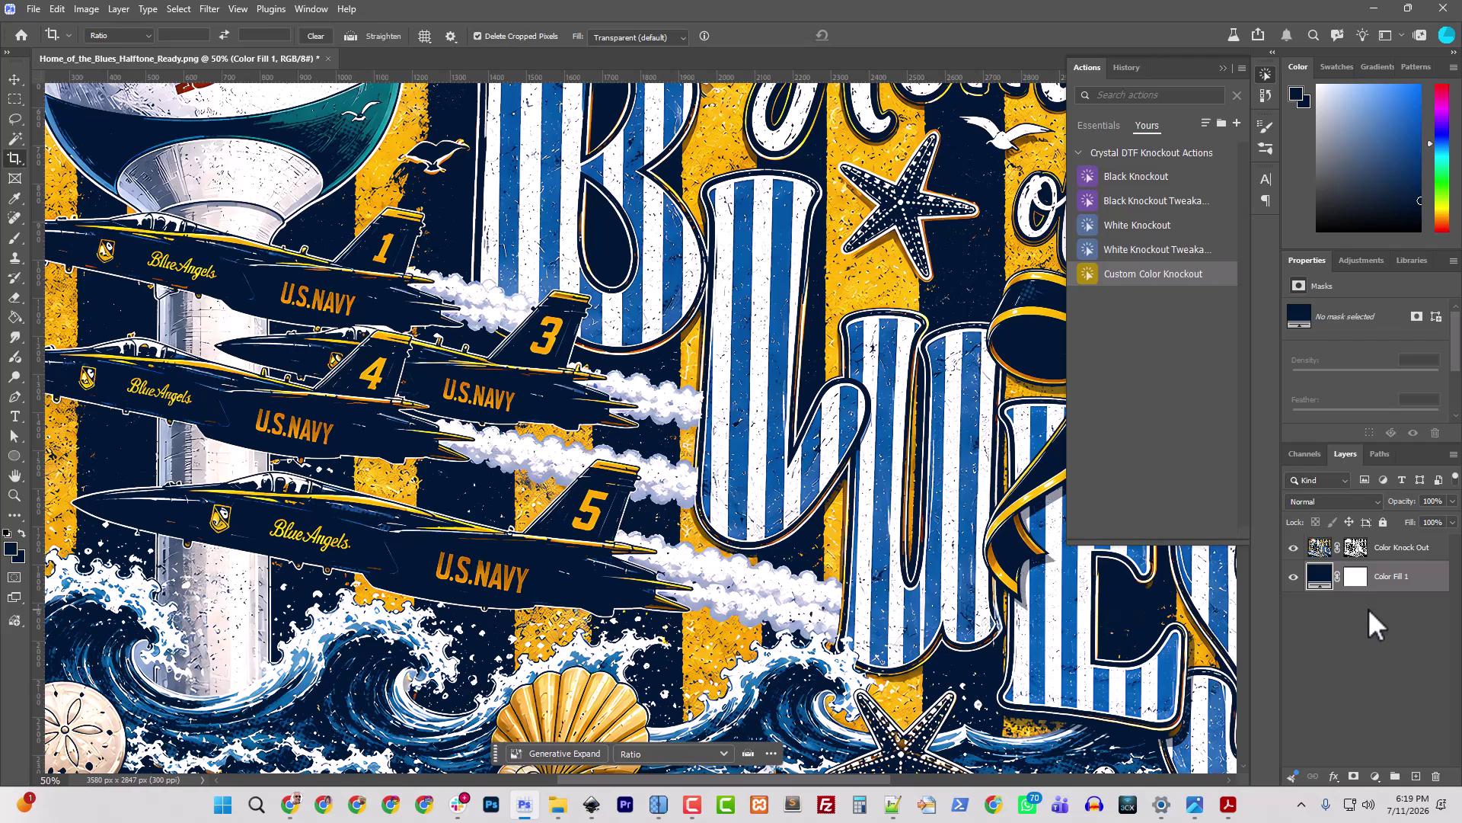
{"action": "left_click", "coordinate": [1293, 577]}
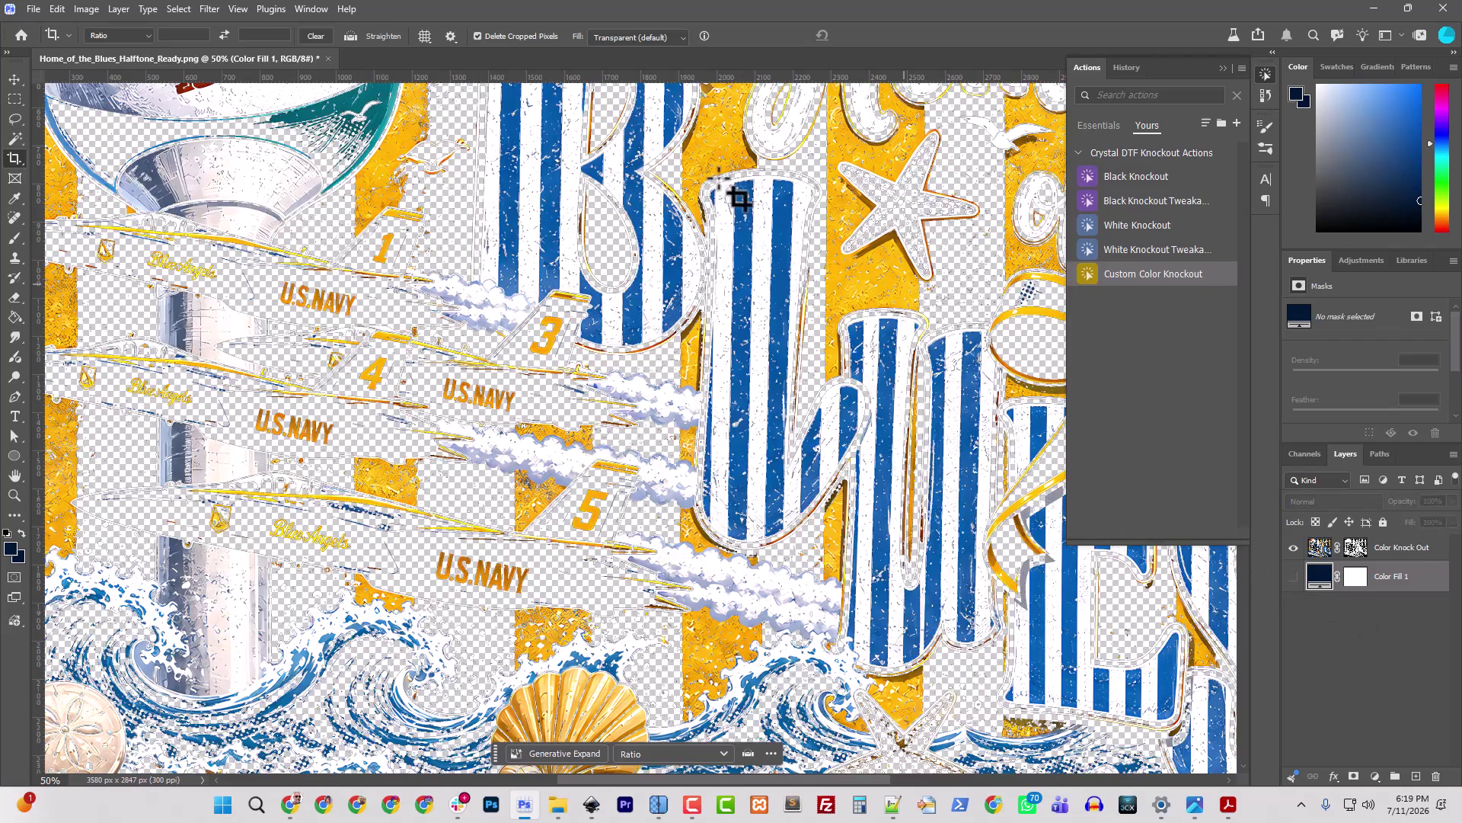
{"action": "scroll", "coordinate": [657, 337], "scroll_direction": "down", "scroll_amount": 2}
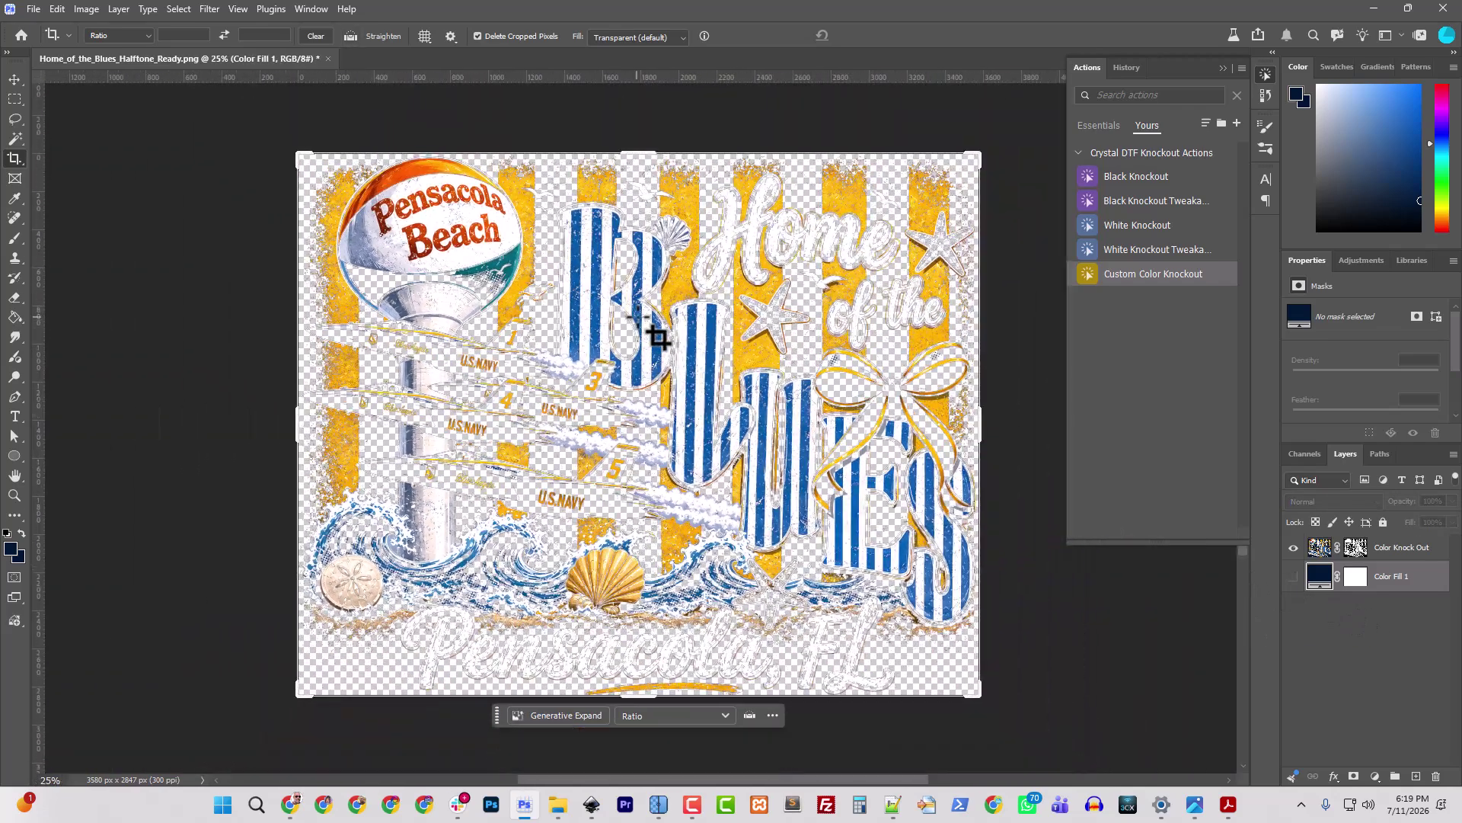
{"action": "left_click", "coordinate": [1294, 577]}
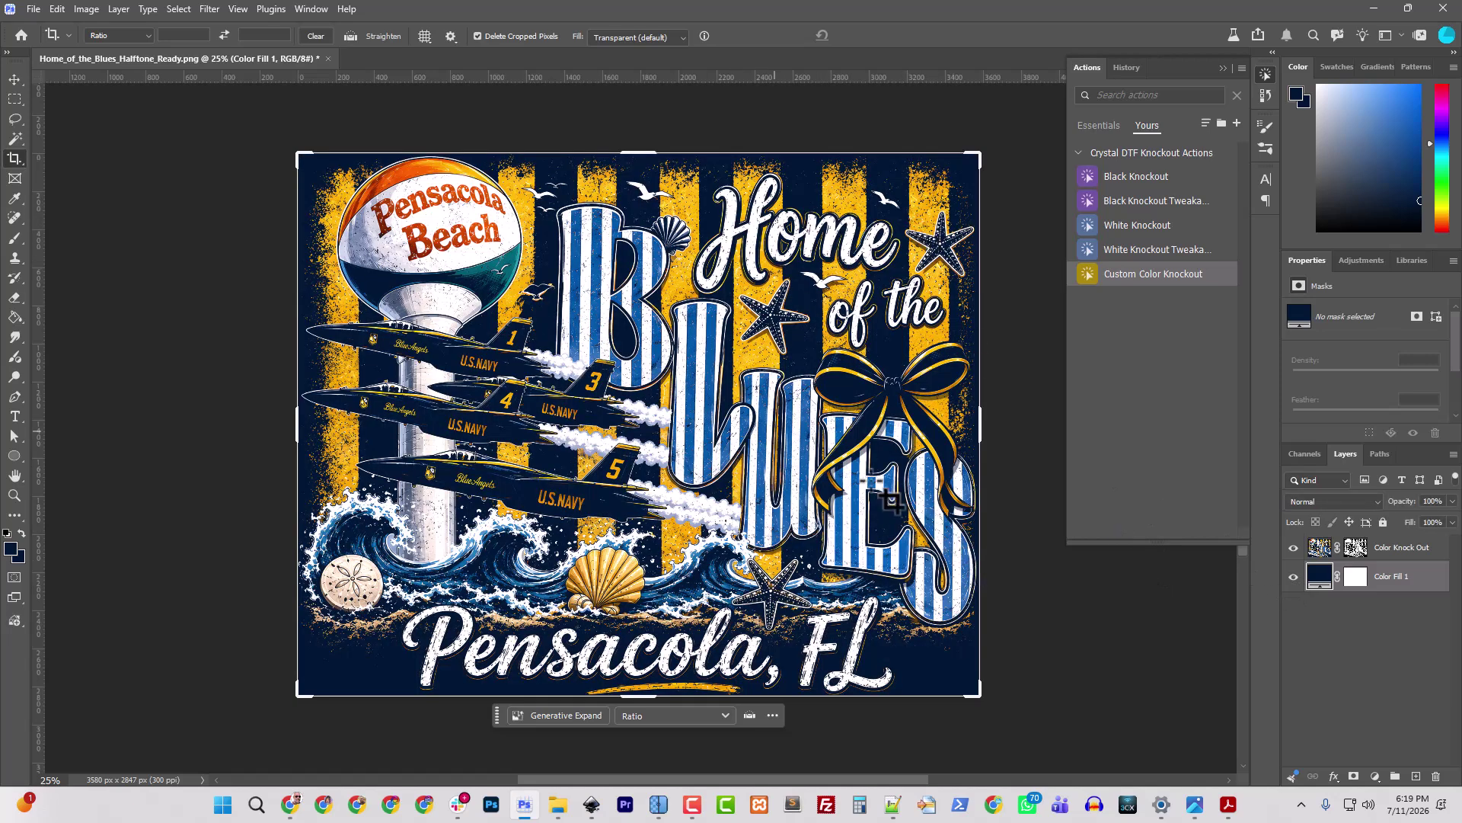
{"action": "left_click", "coordinate": [1293, 577]}
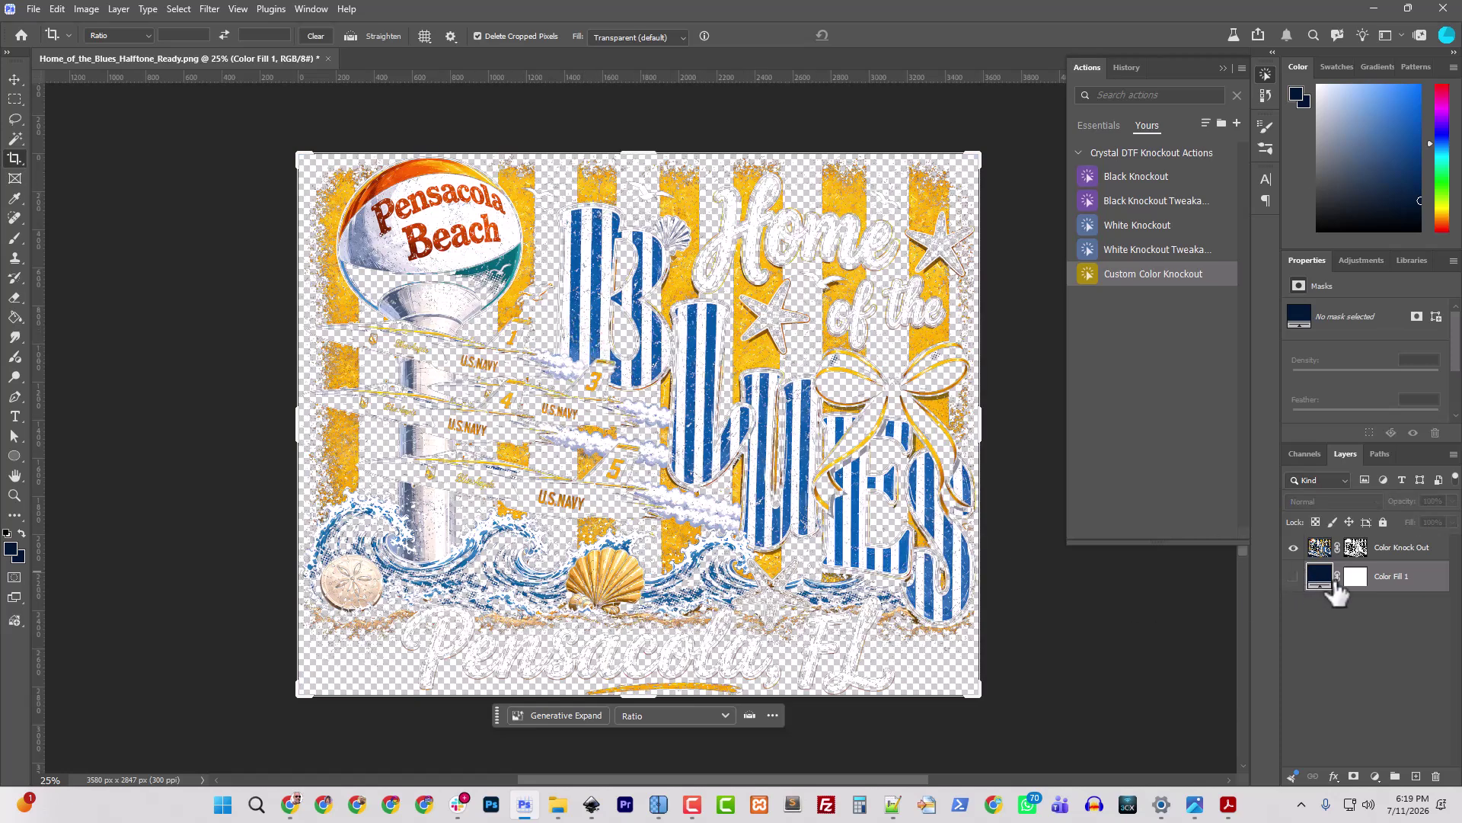
{"action": "left_click", "coordinate": [1294, 577]}
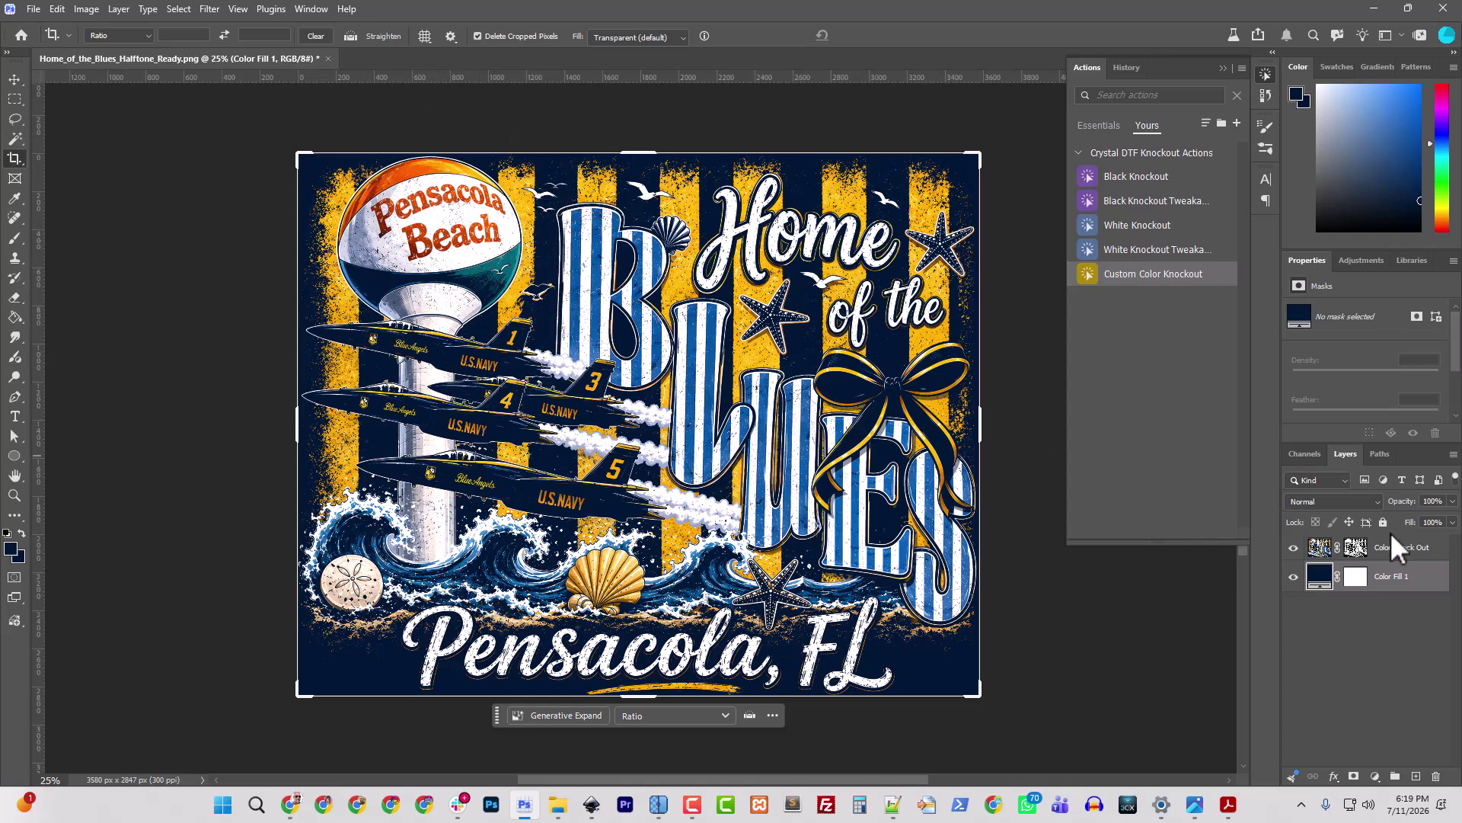
{"action": "left_click", "coordinate": [1293, 577]}
{"action": "left_click", "coordinate": [1293, 576]}
{"action": "left_click", "coordinate": [1292, 577]}
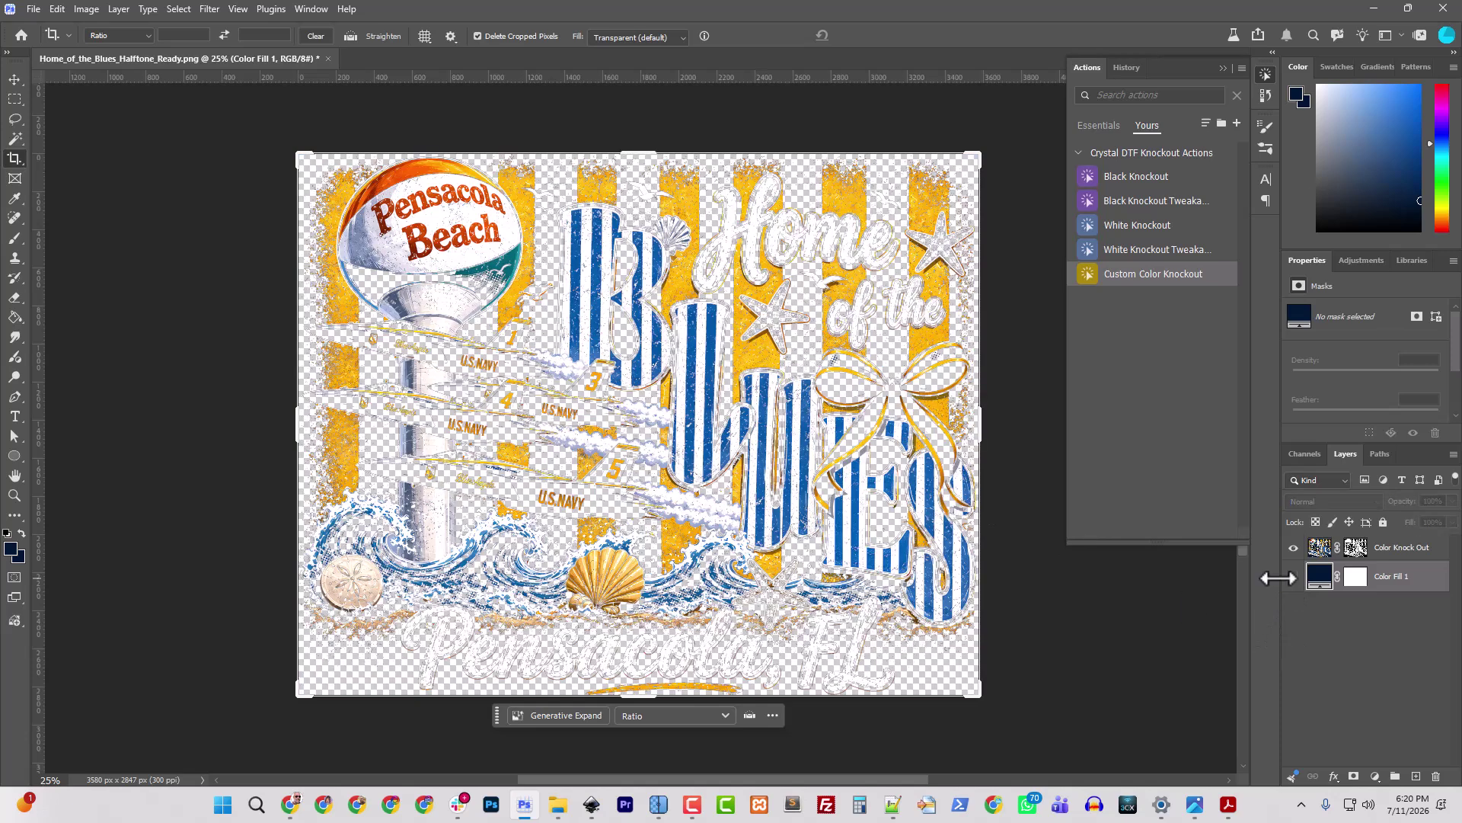